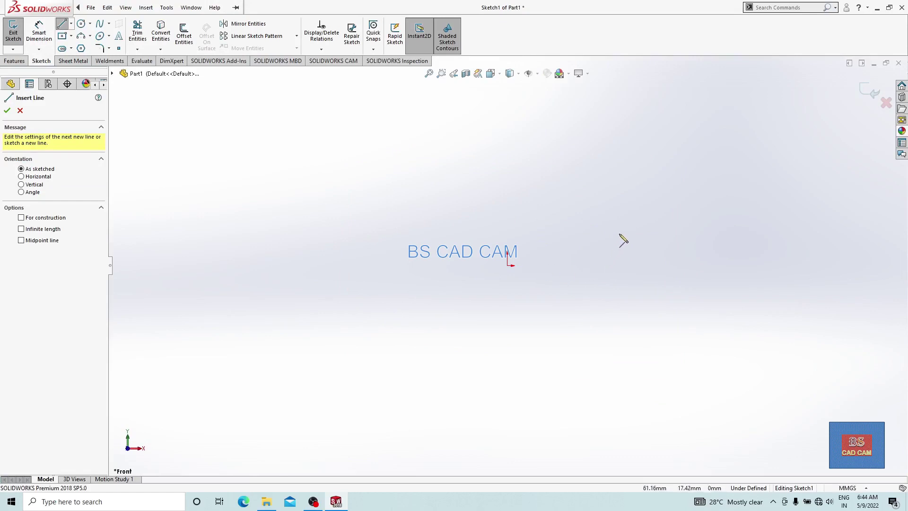
Sketch an open C-shaped profile with its lower corner on the origin, about 61 mm wide and 90 mm high, with two short vertical lips.
{"action": "left_click", "coordinate": [619, 233]}
{"action": "left_click", "coordinate": [619, 266]}
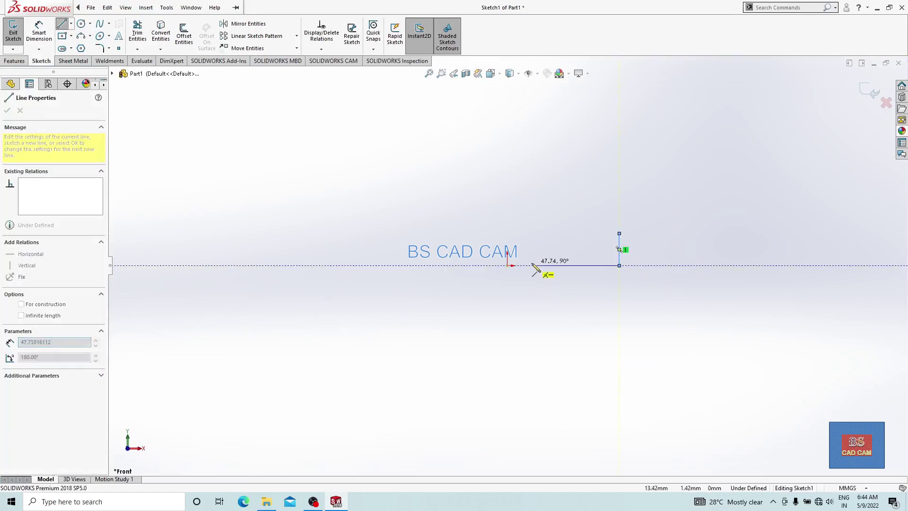
{"action": "left_click", "coordinate": [507, 266]}
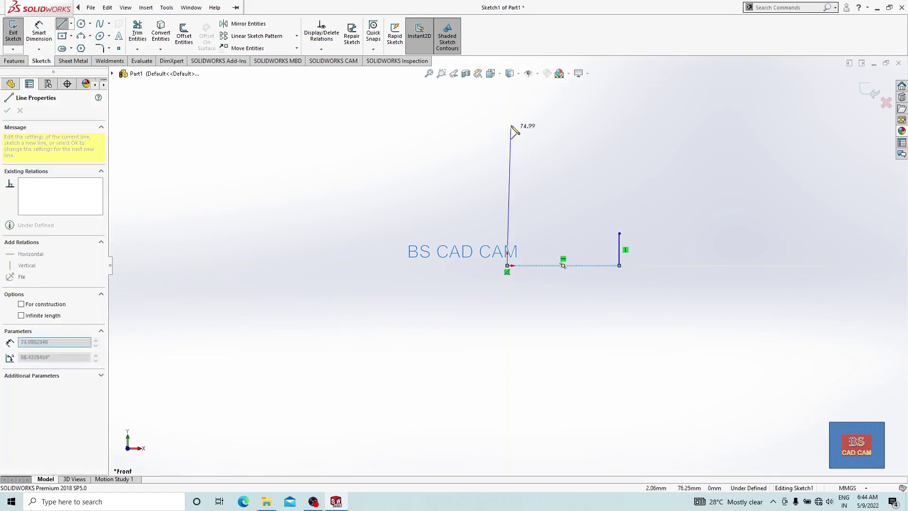
{"action": "left_click", "coordinate": [509, 100]}
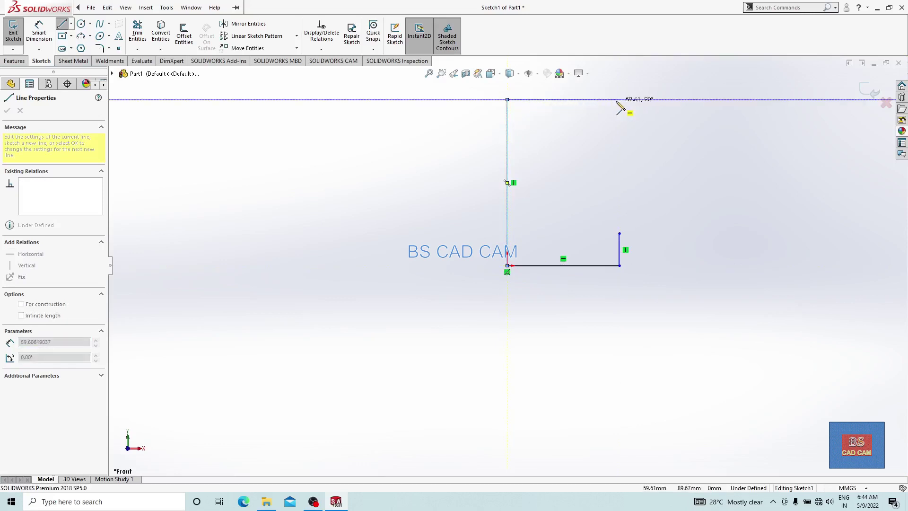
{"action": "left_click", "coordinate": [619, 100]}
{"action": "left_click", "coordinate": [620, 135]}
{"action": "key", "text": "Escape"}
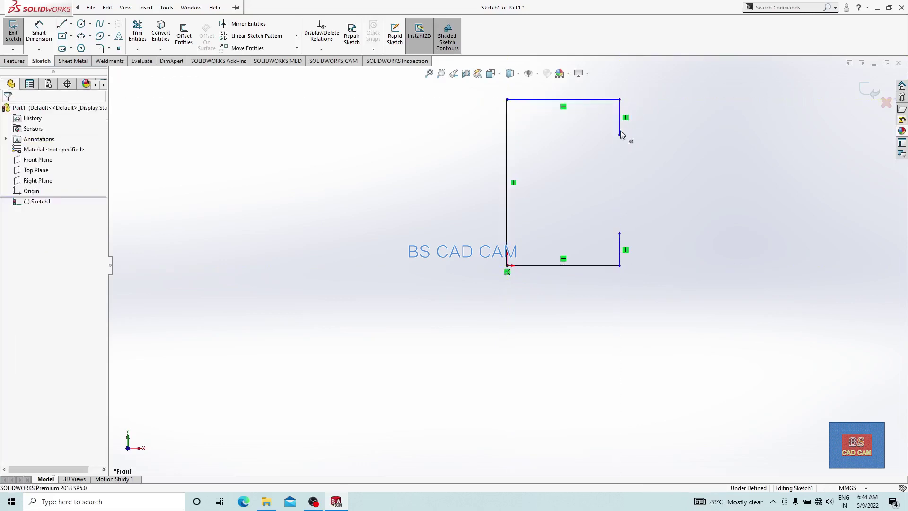
Add Equal relations between the profile's two vertical lips and between its two horizontal lines.
{"action": "left_click", "coordinate": [619, 122]}
{"action": "left_click", "coordinate": [619, 255], "text": "ctrl"}
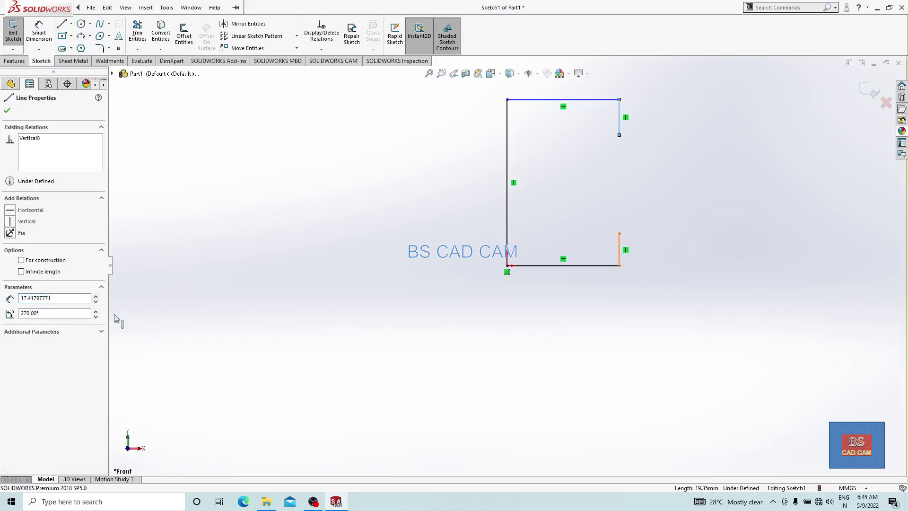
{"action": "left_click", "coordinate": [9, 319]}
{"action": "left_click", "coordinate": [478, 284]}
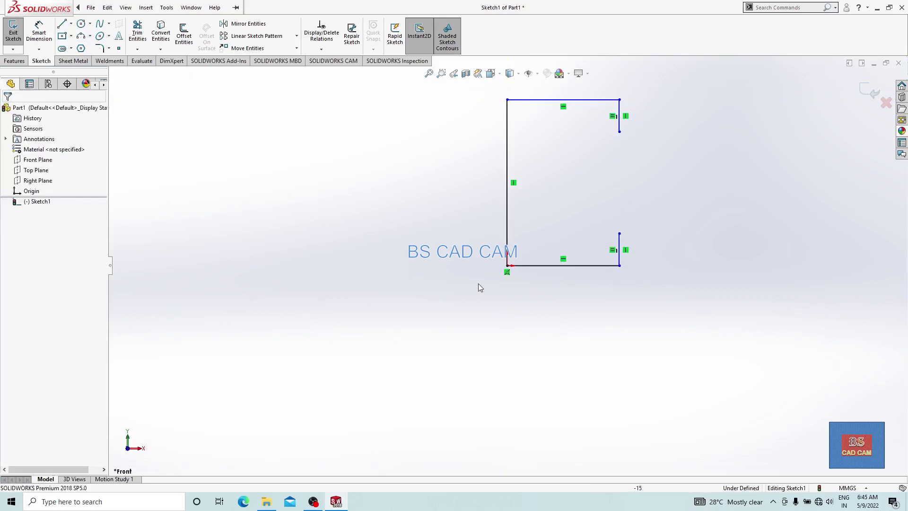
{"action": "left_click", "coordinate": [539, 266]}
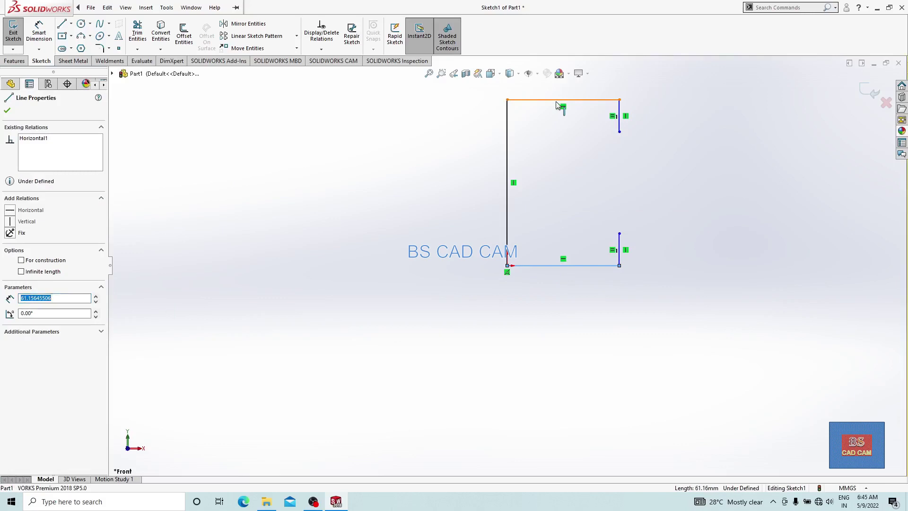
{"action": "left_click", "coordinate": [563, 100], "text": "ctrl"}
{"action": "left_click", "coordinate": [11, 320]}
{"action": "left_click", "coordinate": [430, 322]}
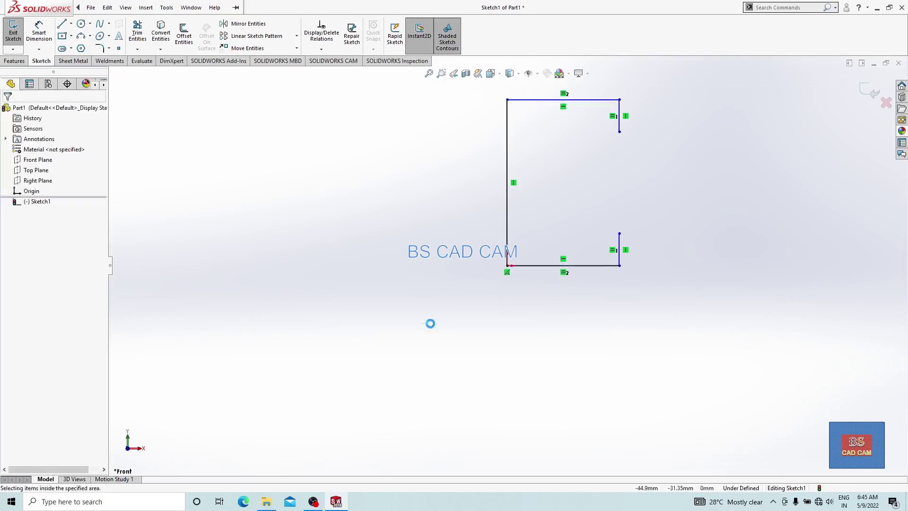
Dimension the profile's long vertical line to a height of 150 mm.
{"action": "left_click", "coordinate": [39, 32]}
{"action": "left_click", "coordinate": [506, 207]}
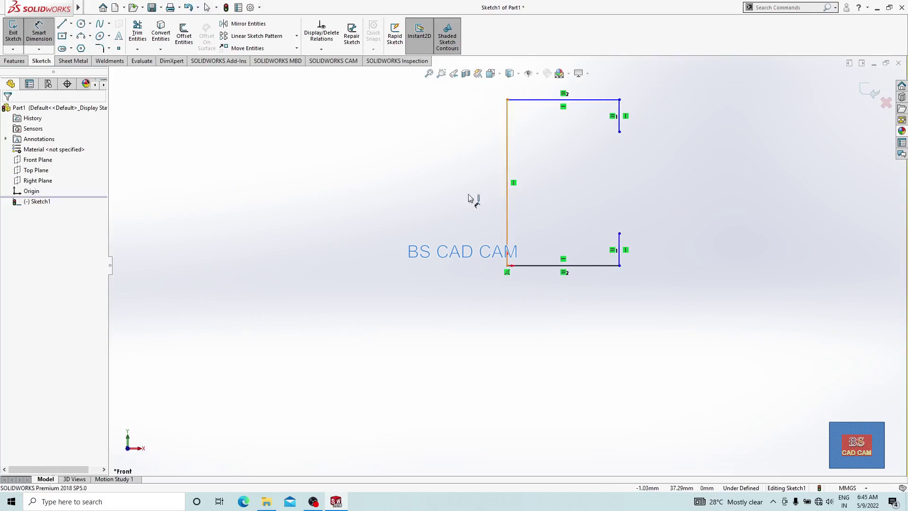
{"action": "left_click", "coordinate": [416, 208]}
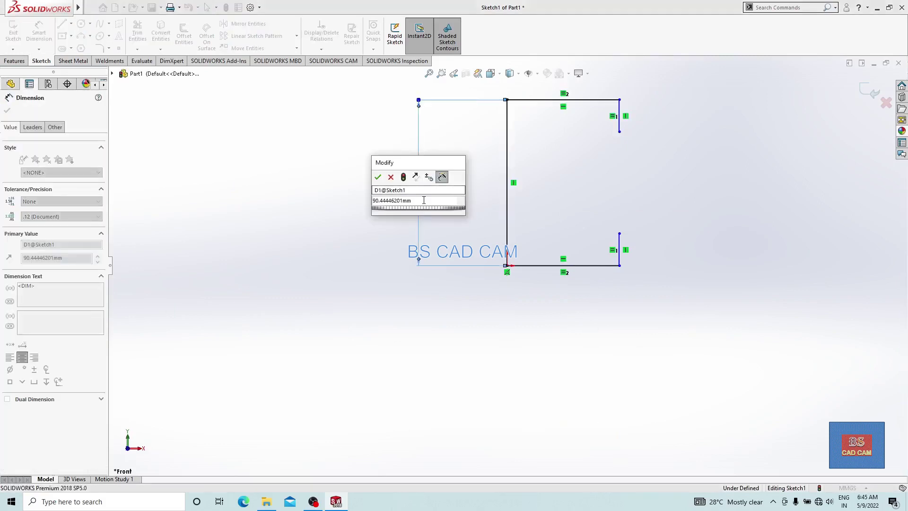
{"action": "type", "text": "150"}
{"action": "key", "text": "Return"}
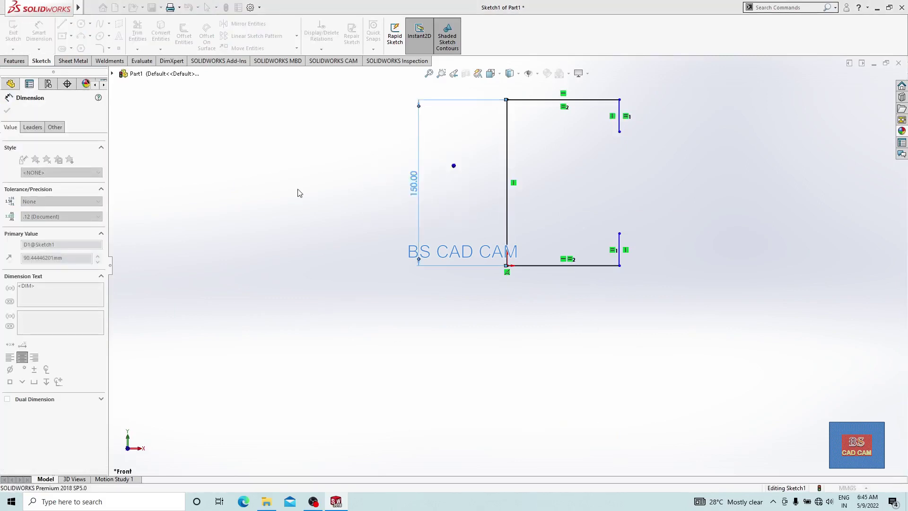
Dimension the profile's lower horizontal line to a length of 50 mm.
{"action": "left_click", "coordinate": [528, 265]}
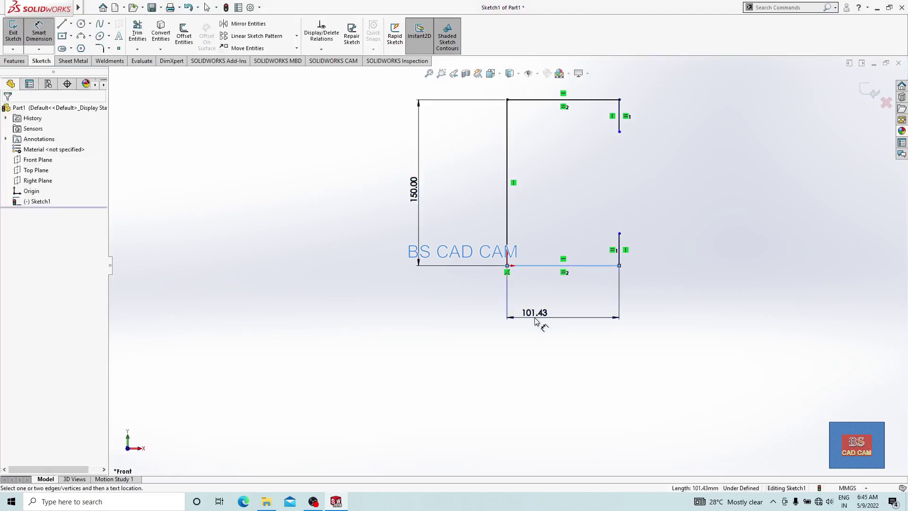
{"action": "left_click", "coordinate": [539, 318]}
{"action": "type", "text": "50"}
{"action": "key", "text": "Return"}
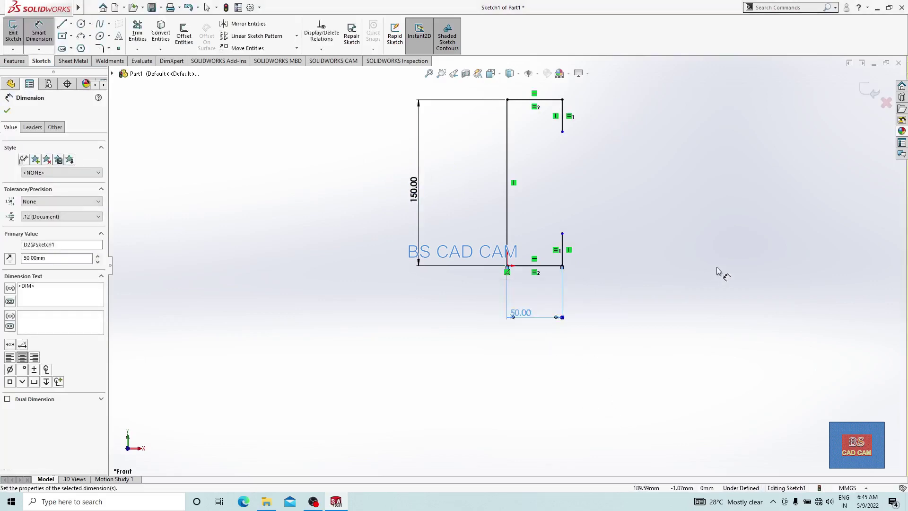
{"action": "left_click", "coordinate": [719, 269]}
Dimension the profile's lower lip to 20 mm and exit the sketch.
{"action": "left_click", "coordinate": [563, 256]}
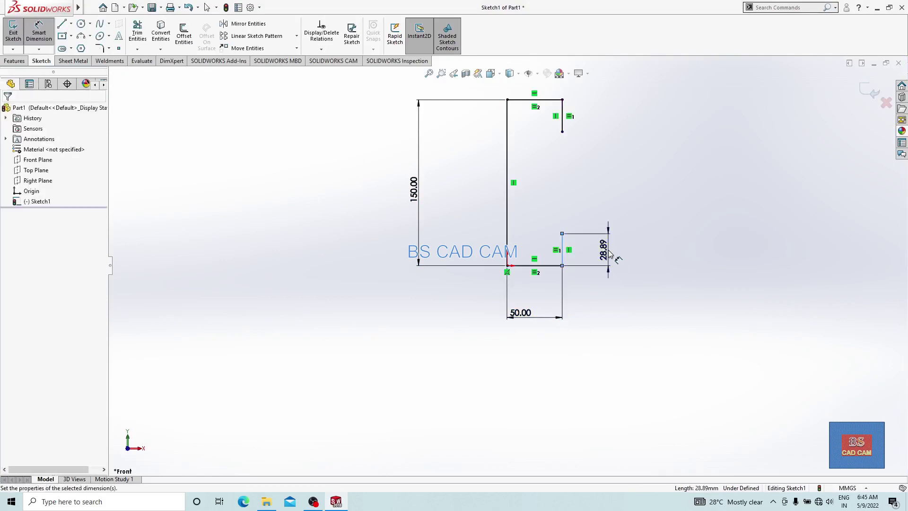
{"action": "left_click", "coordinate": [608, 254]}
{"action": "key", "text": "Return"}
{"action": "left_click", "coordinate": [687, 241]}
{"action": "left_click", "coordinate": [870, 93]}
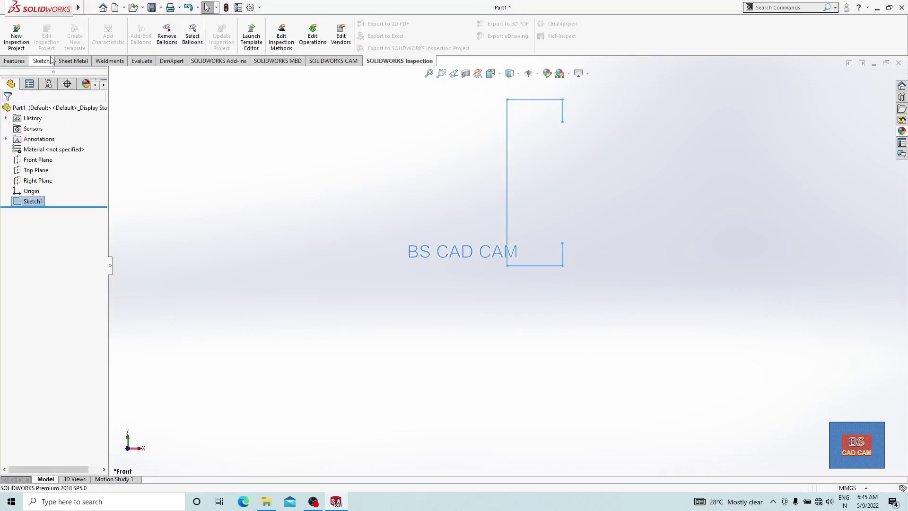
Create a sheet-metal Base Flange from the C-profile with a Mid Plane depth of 2000 mm.
{"action": "left_click", "coordinate": [73, 61]}
{"action": "left_click", "coordinate": [17, 34]}
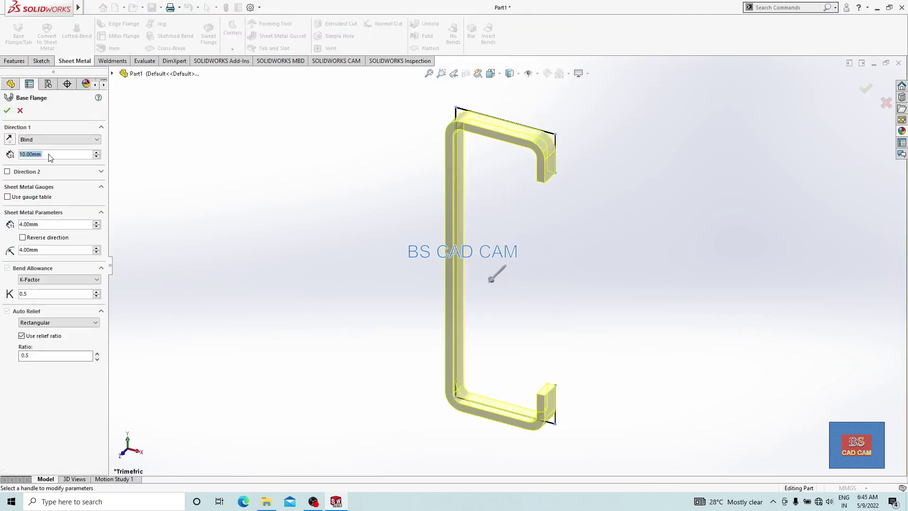
{"action": "left_click", "coordinate": [44, 226]}
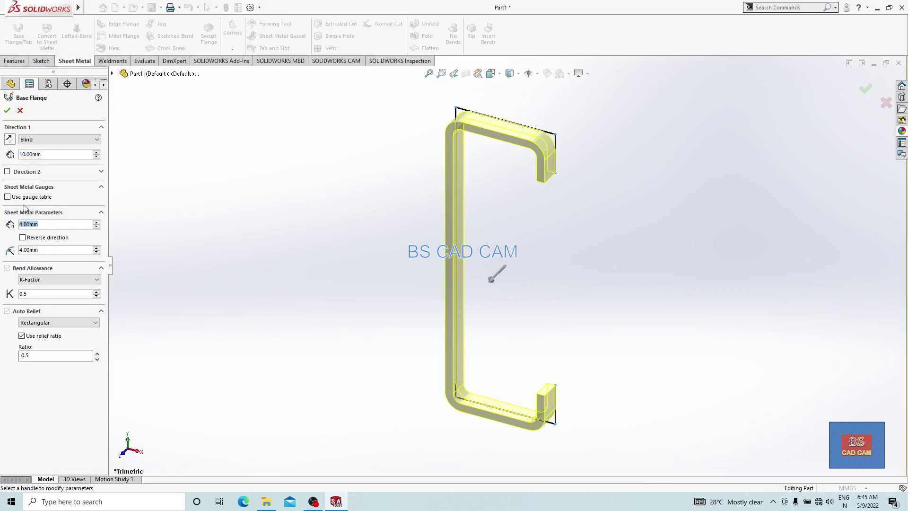
{"action": "left_click", "coordinate": [39, 138]}
{"action": "left_click", "coordinate": [40, 173]}
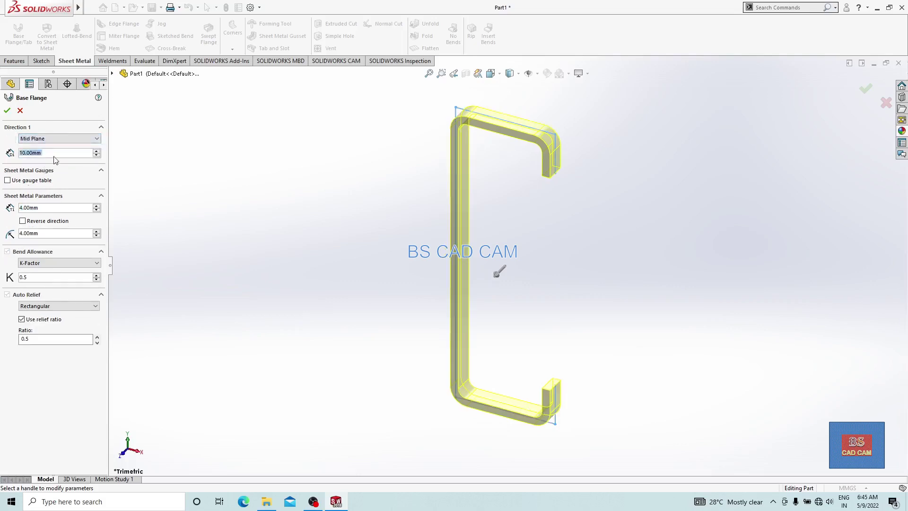
{"action": "type", "text": "200"}
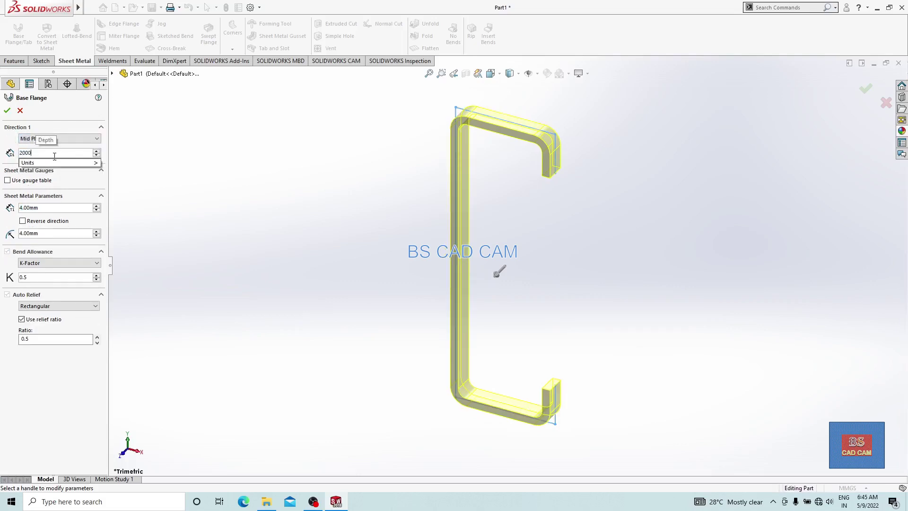
{"action": "type", "text": "0"}
{"action": "key", "text": "Return"}
{"action": "left_click", "coordinate": [7, 110]}
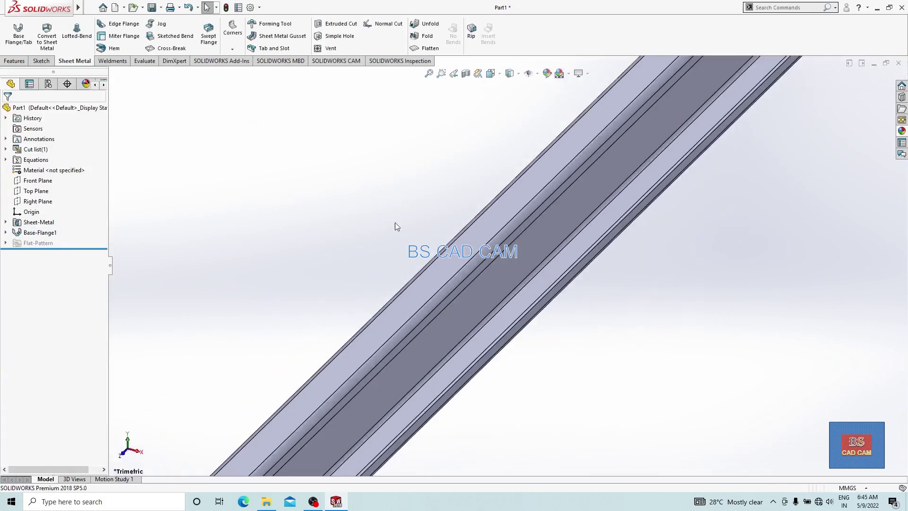
Start a new sketch on the channel's outer web face and view that face straight on.
{"action": "key", "text": "f"}
{"action": "right_click", "coordinate": [391, 251]}
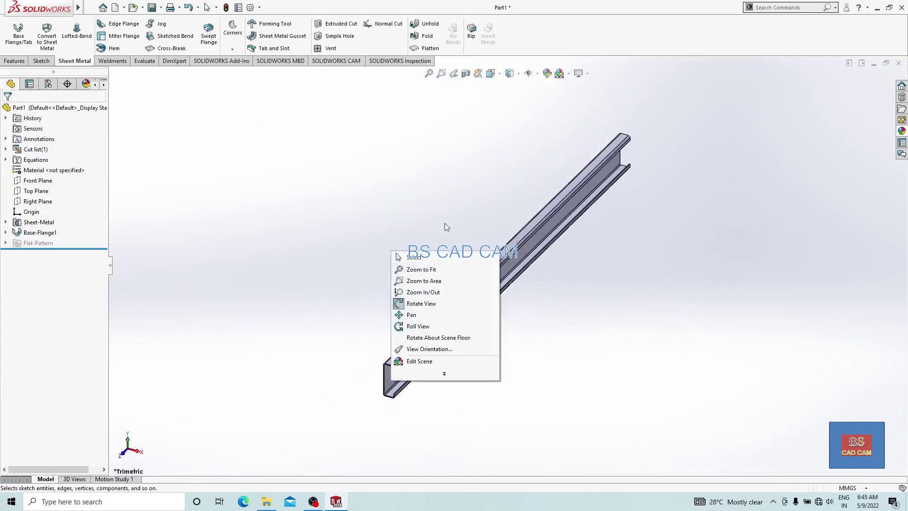
{"action": "left_click", "coordinate": [217, 196]}
{"action": "middle_click_drag", "start_coordinate": [216, 195], "coordinate": [471, 287]}
{"action": "left_click", "coordinate": [483, 262]}
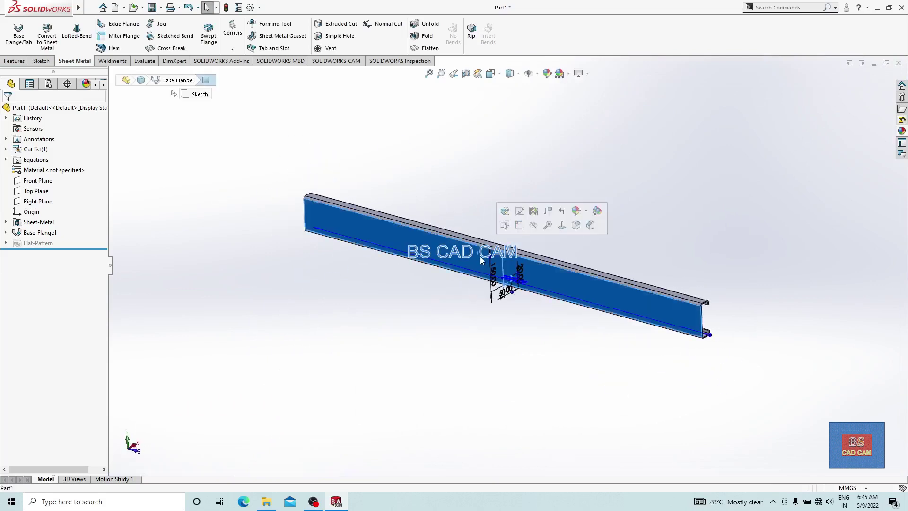
{"action": "left_click", "coordinate": [519, 225]}
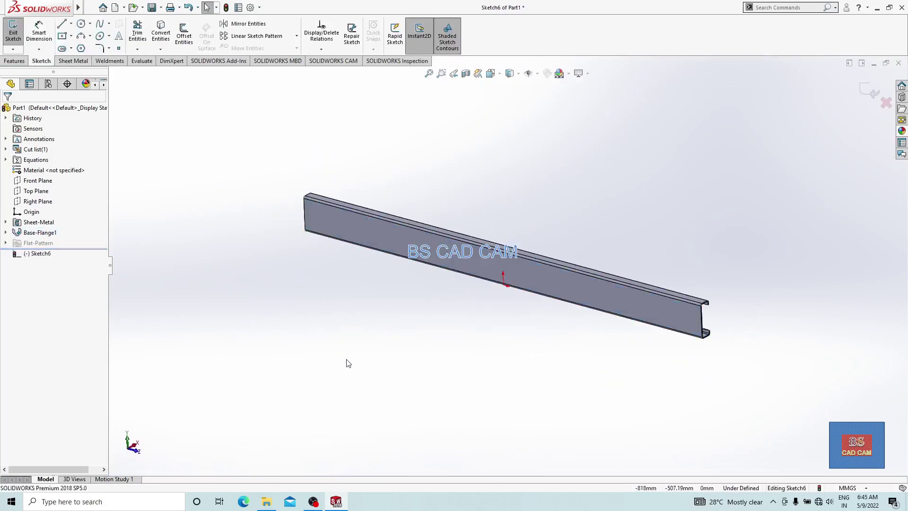
{"action": "key", "text": "space"}
{"action": "left_click", "coordinate": [358, 345]}
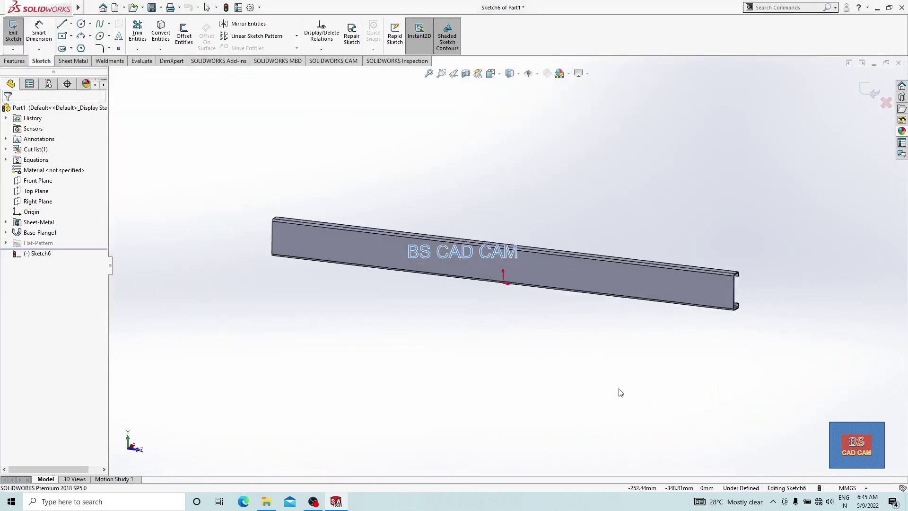
{"action": "right_click", "coordinate": [502, 393]}
{"action": "left_click", "coordinate": [532, 339]}
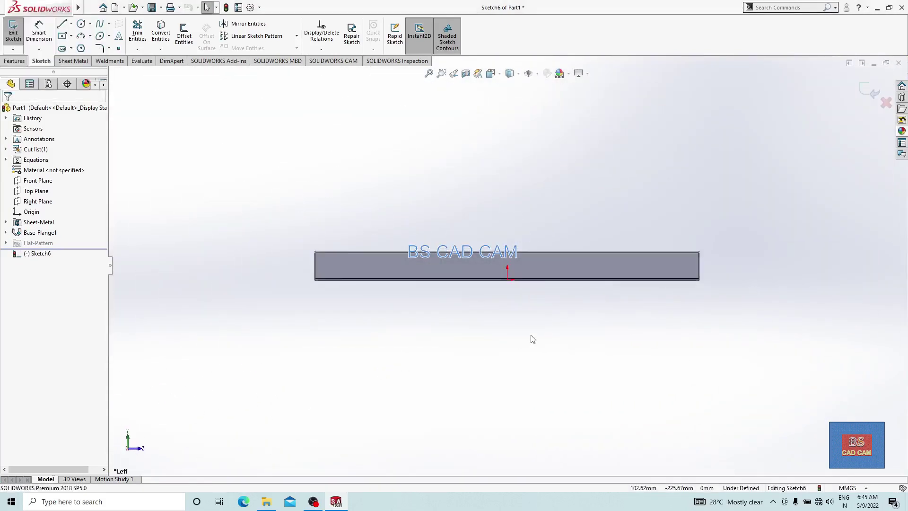
Sketch a center rectangle about 55 mm wide and 36 mm high on the web, vertically aligned above the origin.
{"action": "scroll", "coordinate": [533, 339], "scroll_direction": "down", "scroll_amount": 5}
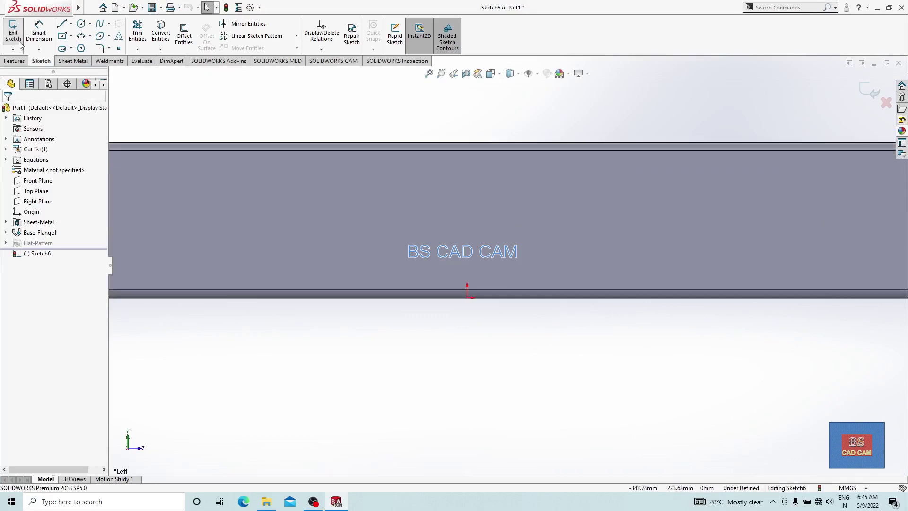
{"action": "left_click", "coordinate": [468, 246]}
{"action": "left_click", "coordinate": [496, 265]}
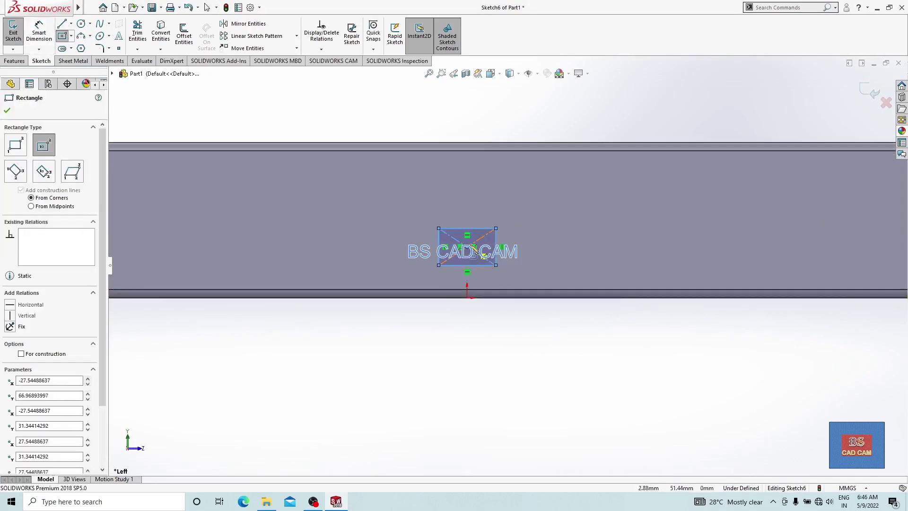
{"action": "key", "text": "Escape"}
Add an Equal relation between the rectangle's upper and side lines to make it a square.
{"action": "left_click", "coordinate": [485, 229]}
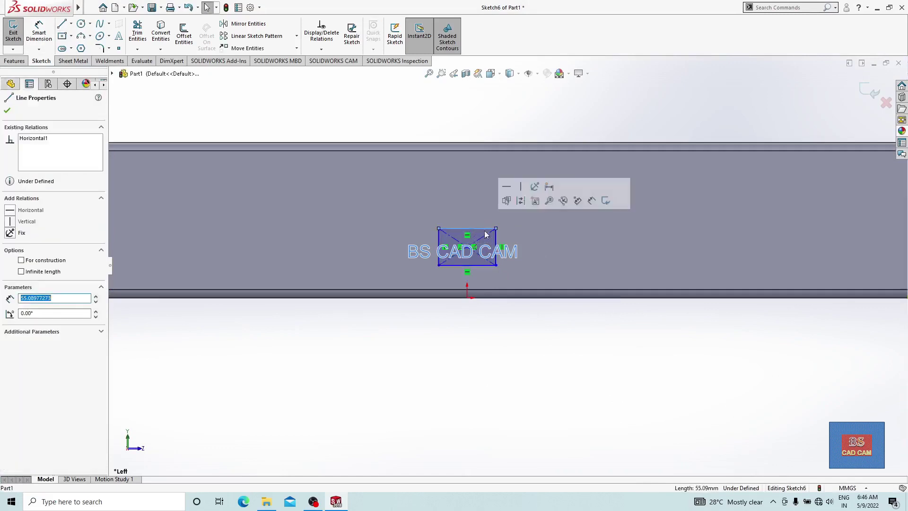
{"action": "left_click", "coordinate": [495, 250], "text": "ctrl"}
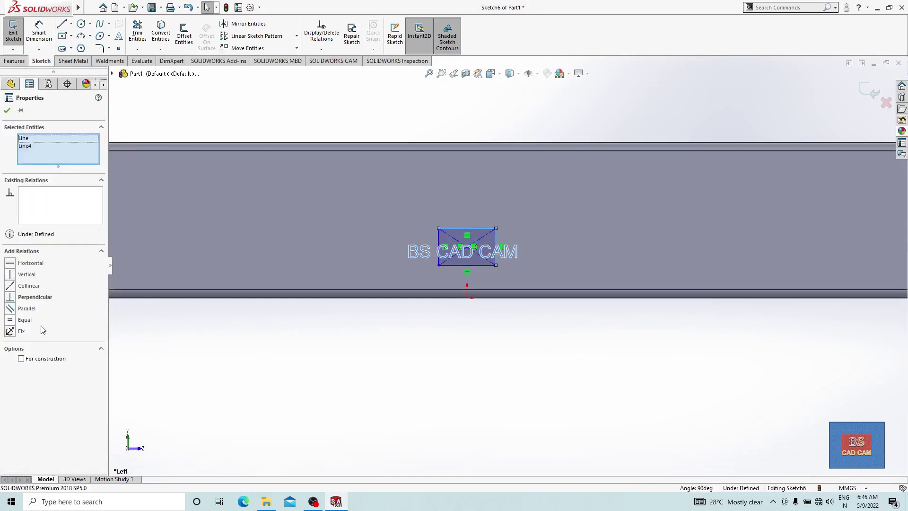
{"action": "left_click", "coordinate": [9, 322]}
{"action": "left_click", "coordinate": [353, 363]}
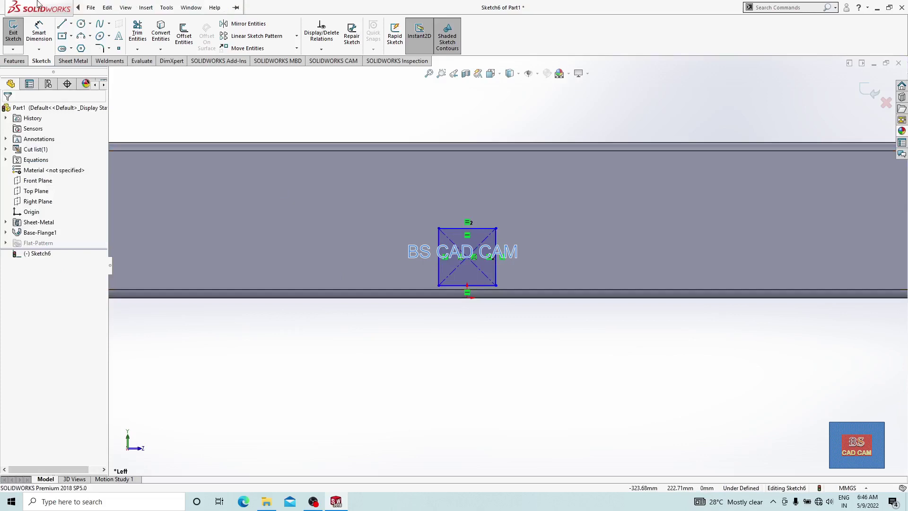
Add a vertical dimension between the square's center point and the origin.
{"action": "left_click", "coordinate": [39, 32]}
{"action": "left_click", "coordinate": [467, 258]}
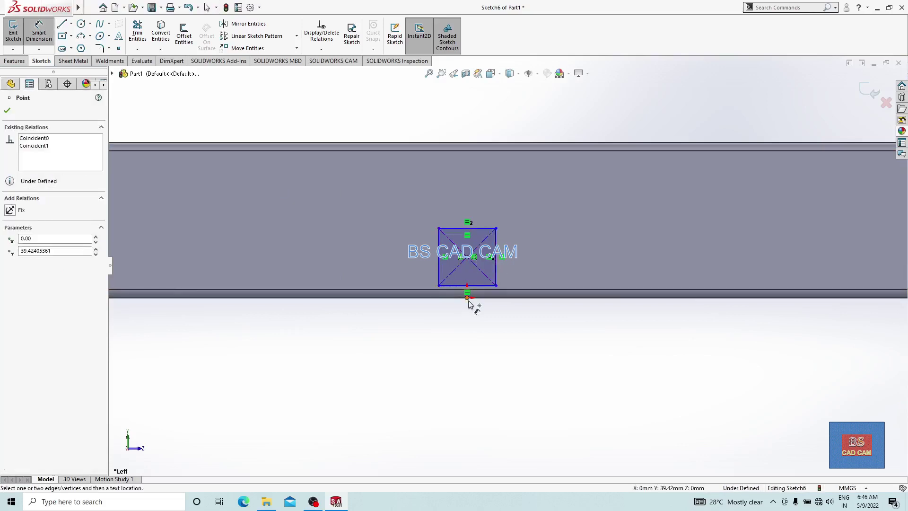
{"action": "left_click", "coordinate": [468, 297]}
{"action": "left_click", "coordinate": [581, 366]}
Try values of 0 and 40 mm for the distance from the square's center to the origin, and undo both changes.
{"action": "type", "text": "0"}
{"action": "key", "text": "Return"}
{"action": "left_click", "coordinate": [569, 389]}
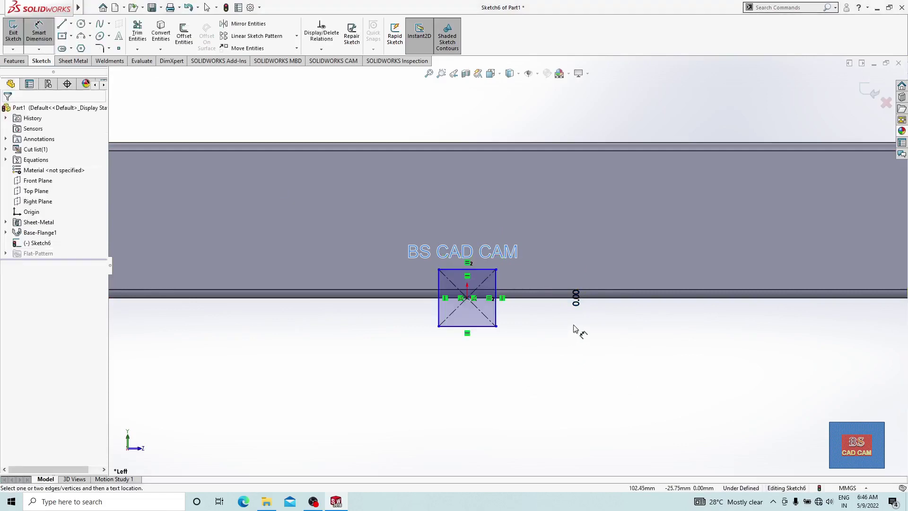
{"action": "left_click", "coordinate": [576, 296]}
{"action": "left_click", "coordinate": [581, 331]}
{"action": "type", "text": "40"}
{"action": "key", "text": "Return"}
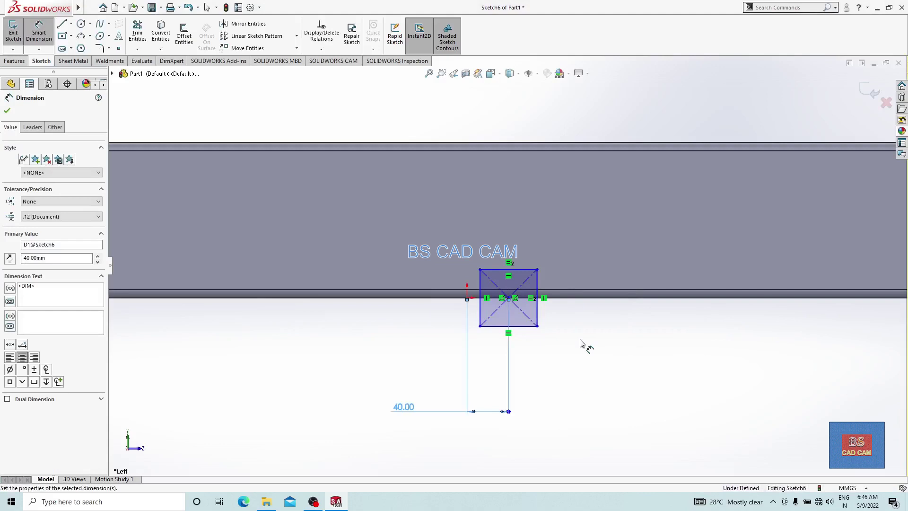
{"action": "key", "text": "ctrl+z"}
{"action": "key", "text": "ctrl+z"}
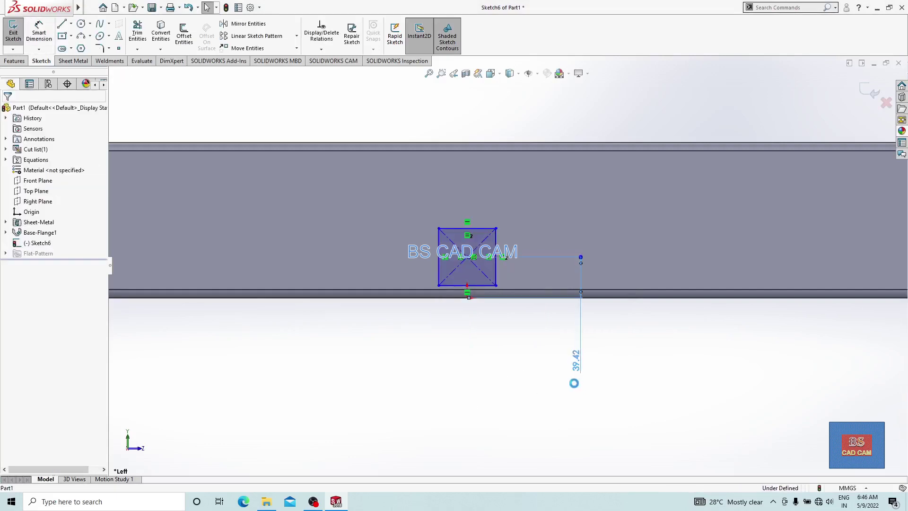
Set the vertical distance from the square's center to the origin to 40 mm.
{"action": "double_click", "coordinate": [577, 371]}
{"action": "type", "text": "40"}
{"action": "key", "text": "Return"}
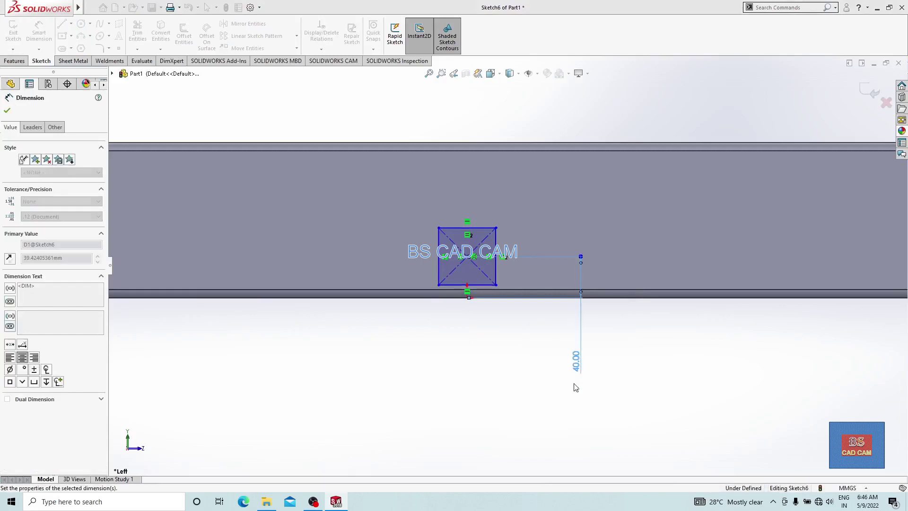
Dimension the square's upper side and set its length to 40 mm.
{"action": "left_click", "coordinate": [484, 385]}
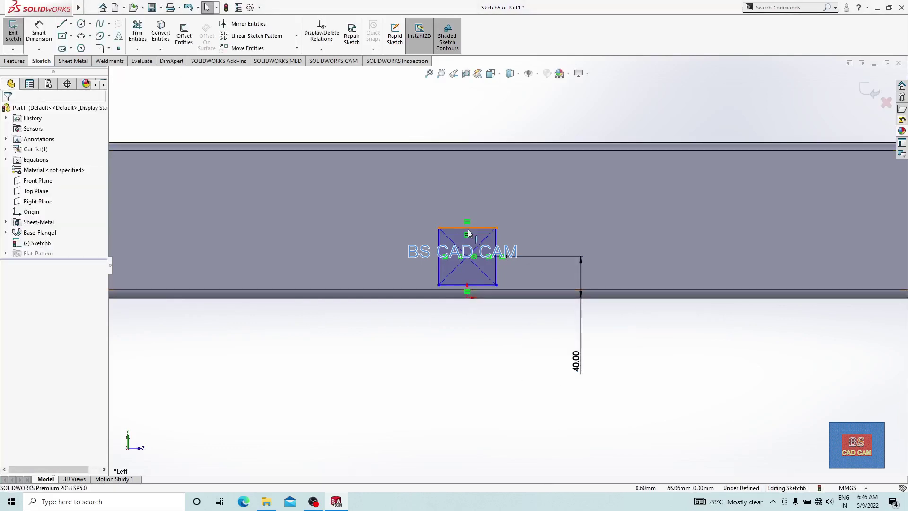
{"action": "left_click", "coordinate": [39, 33]}
{"action": "left_click", "coordinate": [461, 234]}
{"action": "left_click", "coordinate": [471, 202]}
{"action": "type", "text": "40"}
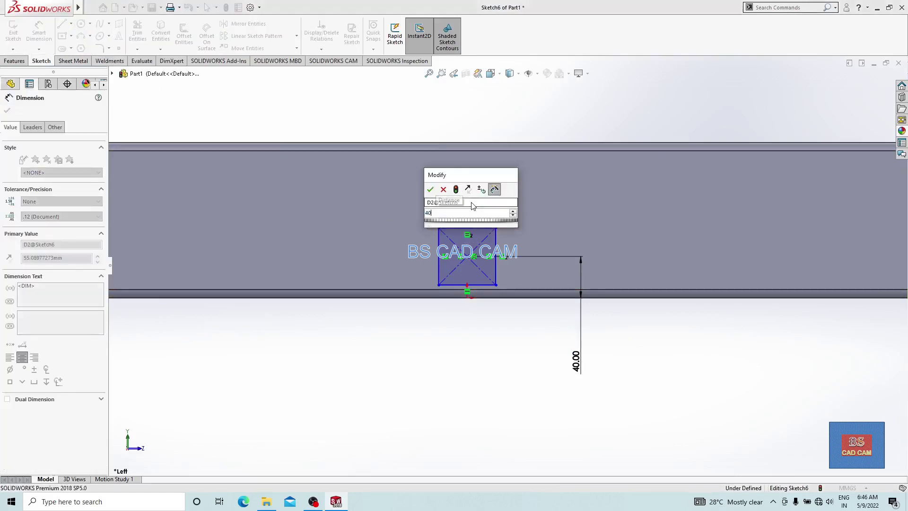
{"action": "key", "text": "Return"}
{"action": "left_click", "coordinate": [491, 379]}
Add a Vertical relation between the square's center point and the origin.
{"action": "scroll", "coordinate": [512, 293], "scroll_direction": "down", "scroll_amount": 3}
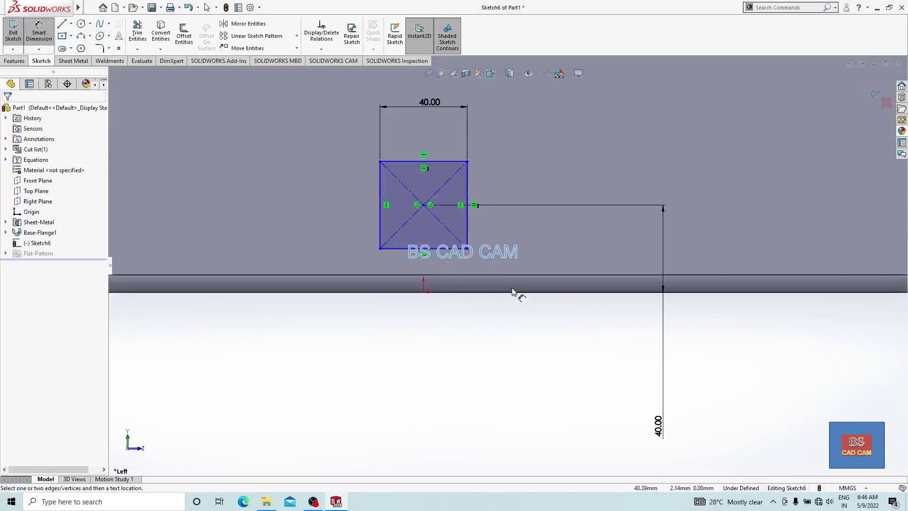
{"action": "key", "text": "Escape"}
{"action": "left_click", "coordinate": [423, 290]}
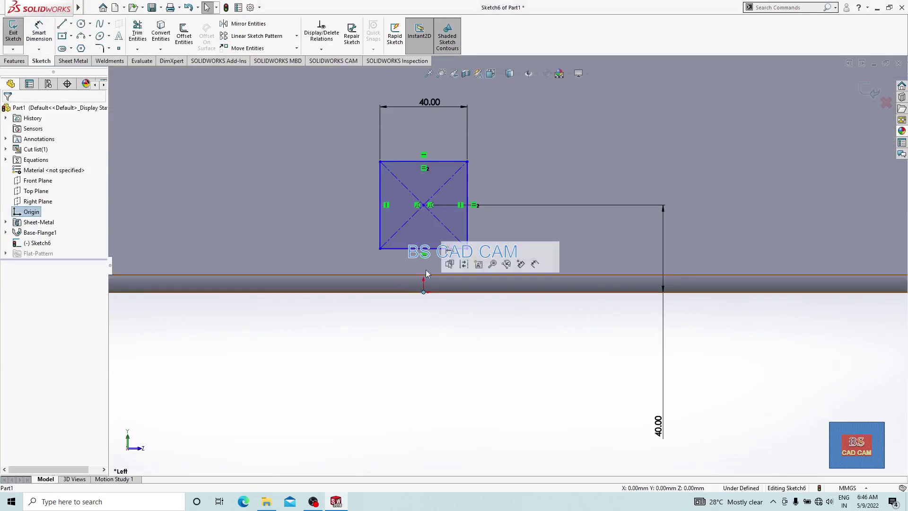
{"action": "left_click", "coordinate": [423, 206]}
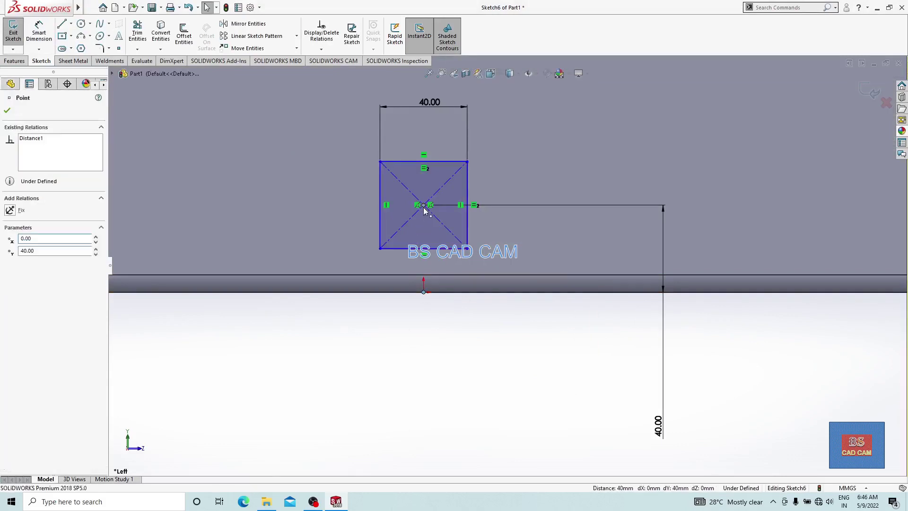
{"action": "left_click", "coordinate": [423, 291], "text": "ctrl"}
{"action": "right_click", "coordinate": [424, 208]}
{"action": "left_click", "coordinate": [446, 180]}
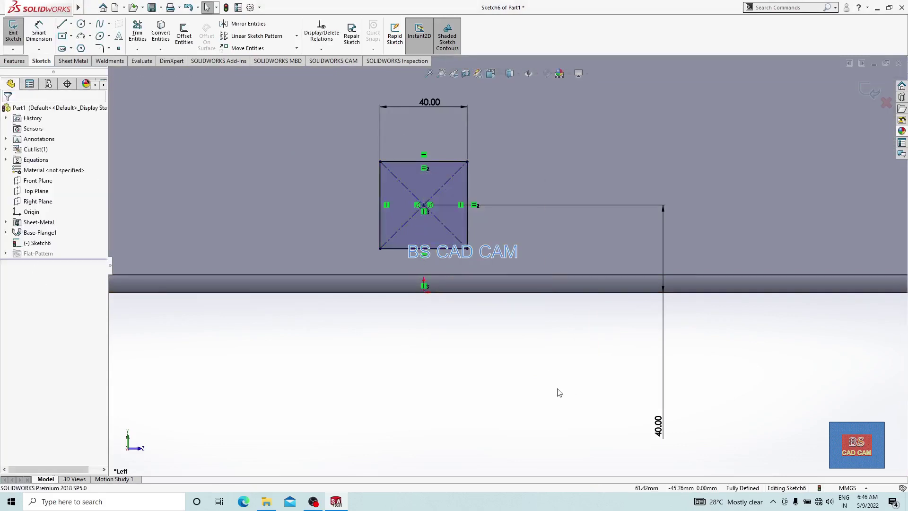
Exit the sketch and cut the square through the web with a 10 mm Blind Extruded Cut.
{"action": "scroll", "coordinate": [680, 264], "scroll_direction": "up", "scroll_amount": 3}
{"action": "left_click", "coordinate": [869, 91]}
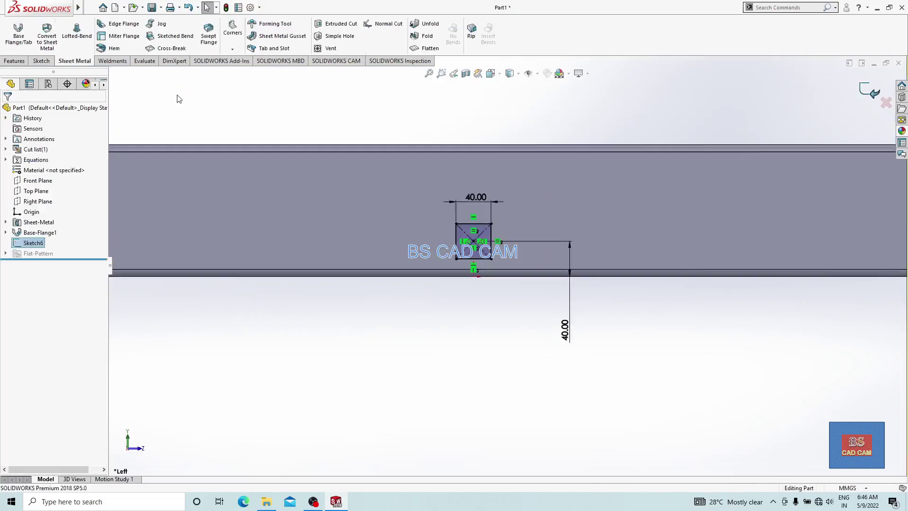
{"action": "left_click", "coordinate": [13, 61]}
{"action": "left_click", "coordinate": [147, 35]}
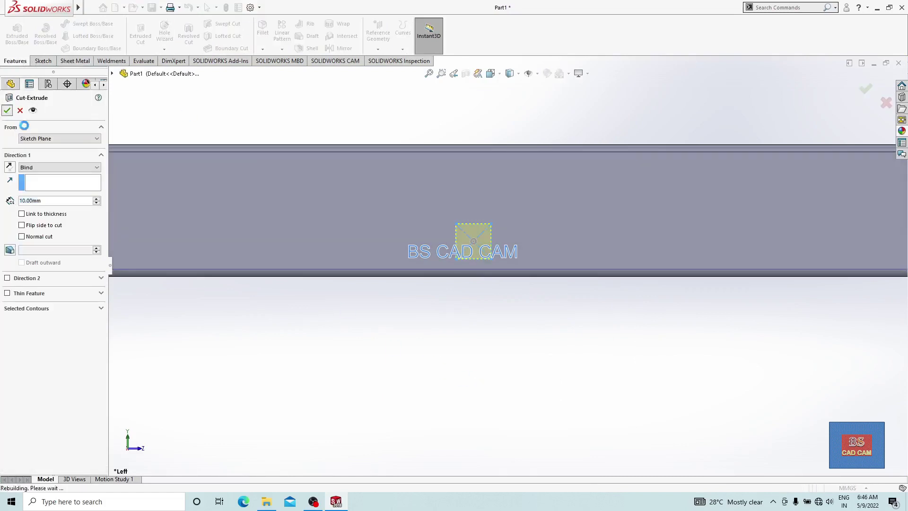
{"action": "left_click", "coordinate": [7, 111]}
{"action": "right_click", "coordinate": [475, 333]}
{"action": "left_click", "coordinate": [401, 369]}
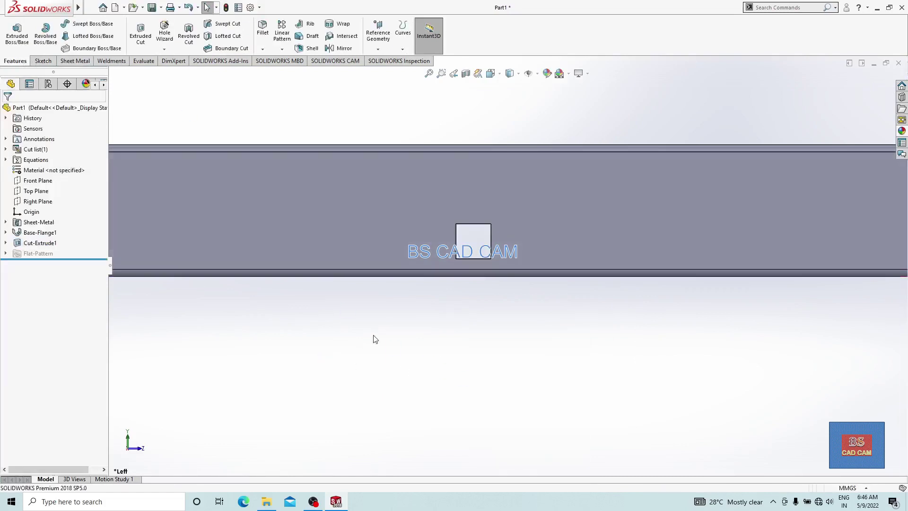
Create a Linear Pattern of the square cut along the channel's length, with 700 mm spacing and 2 instances.
{"action": "left_click", "coordinate": [251, 229]}
{"action": "left_click", "coordinate": [250, 123]}
{"action": "left_click", "coordinate": [281, 33]}
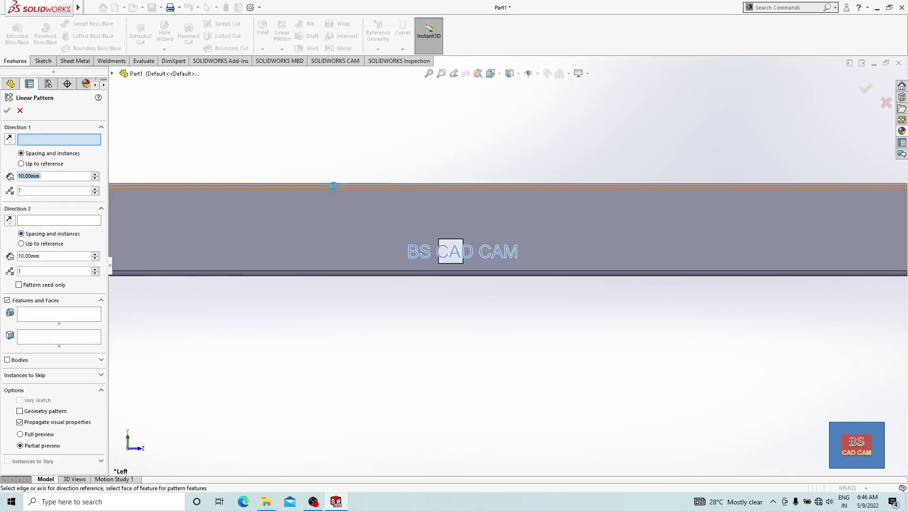
{"action": "left_click", "coordinate": [333, 188]}
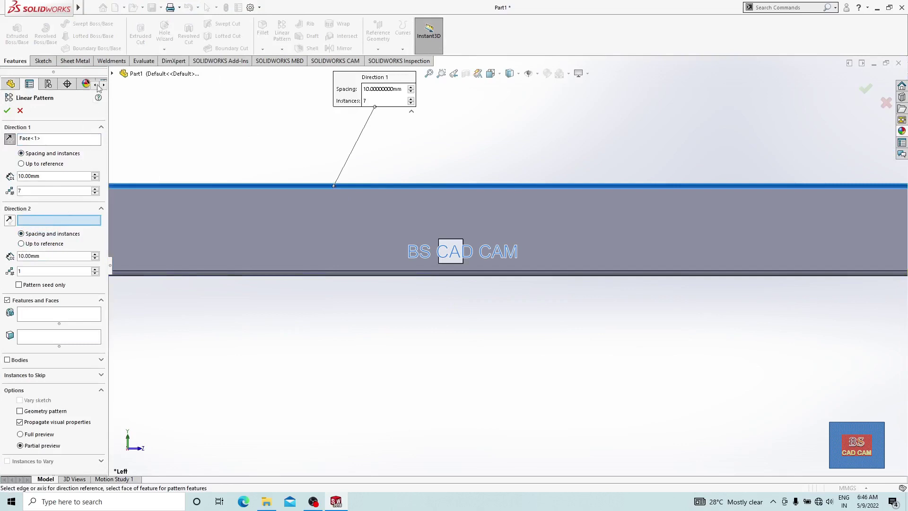
{"action": "left_click", "coordinate": [111, 73]}
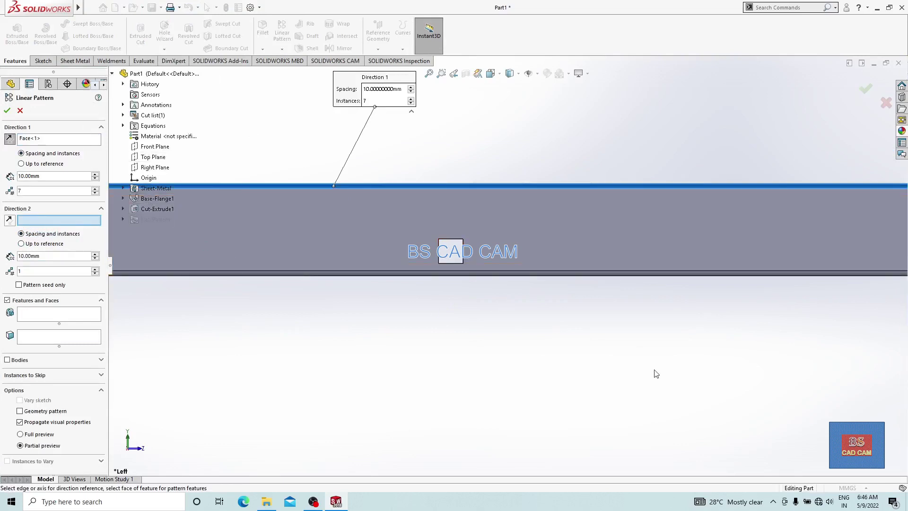
{"action": "key", "text": "f"}
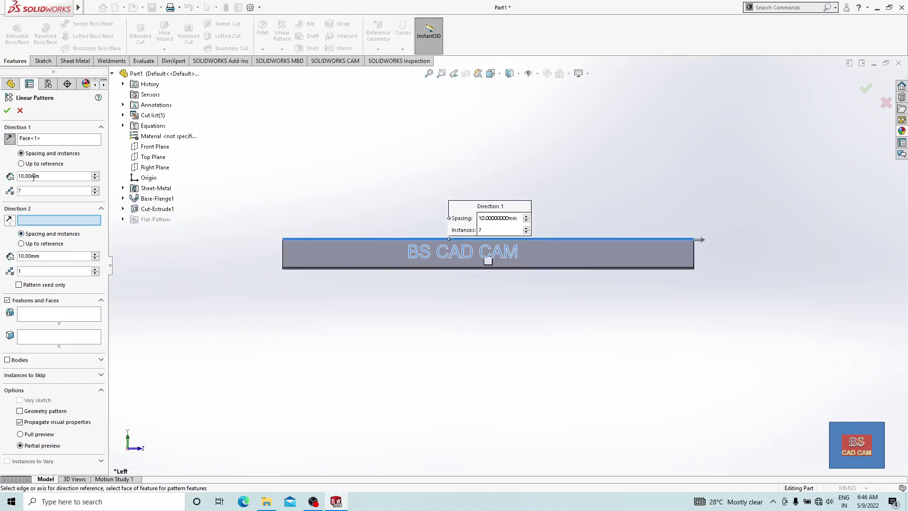
{"action": "type", "text": "700"}
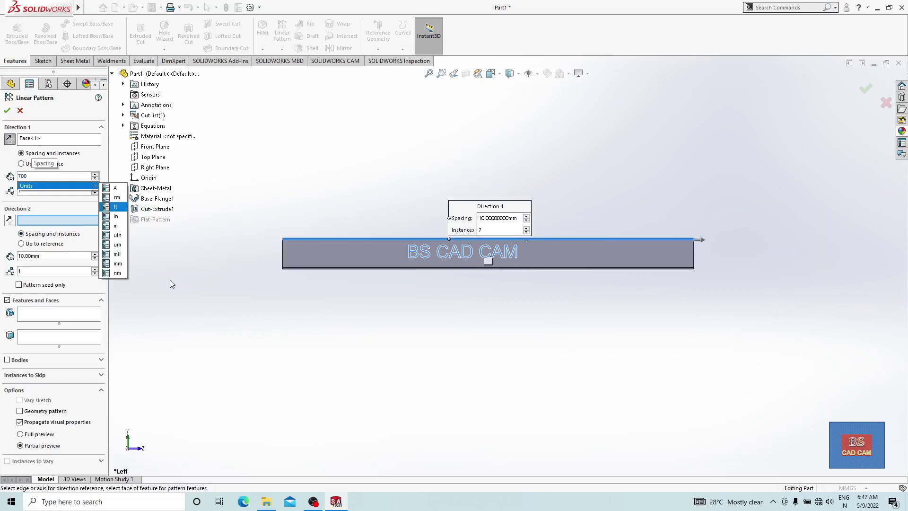
{"action": "key", "text": "Return"}
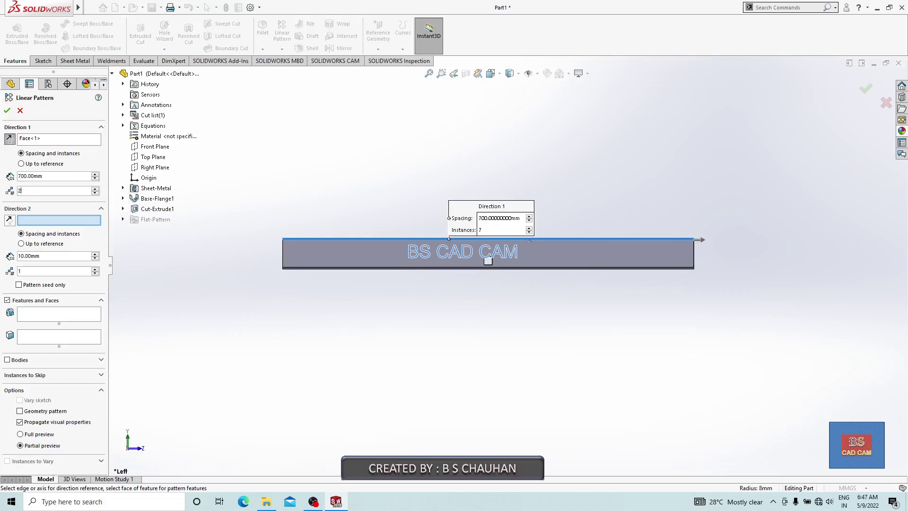
{"action": "type", "text": "2"}
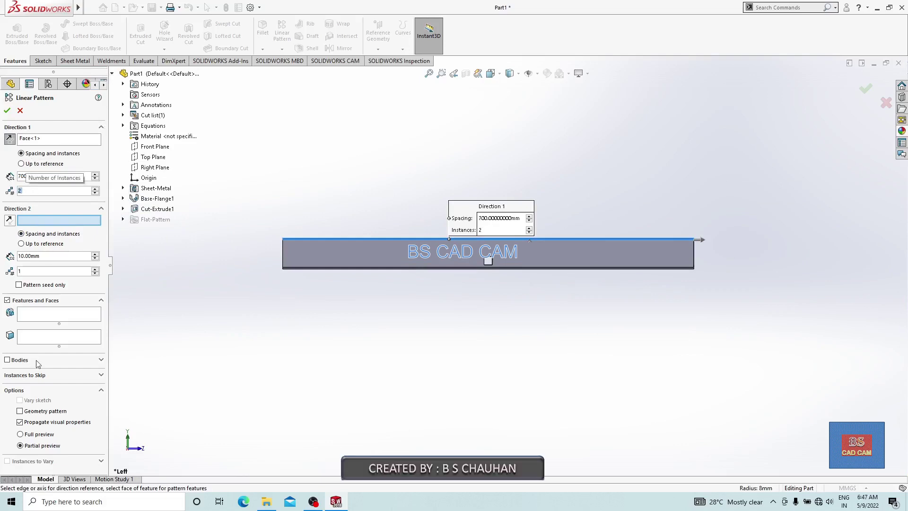
{"action": "left_click", "coordinate": [30, 320]}
{"action": "left_click", "coordinate": [139, 208]}
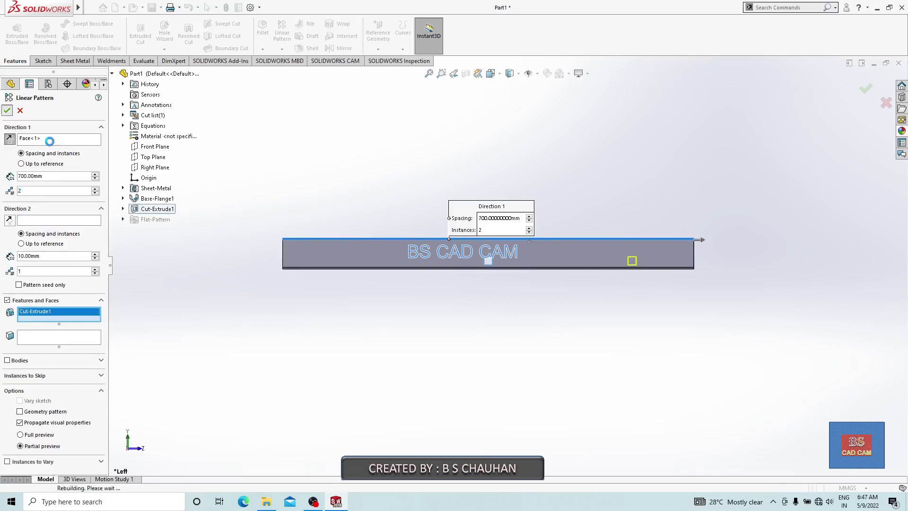
{"action": "left_click", "coordinate": [9, 110]}
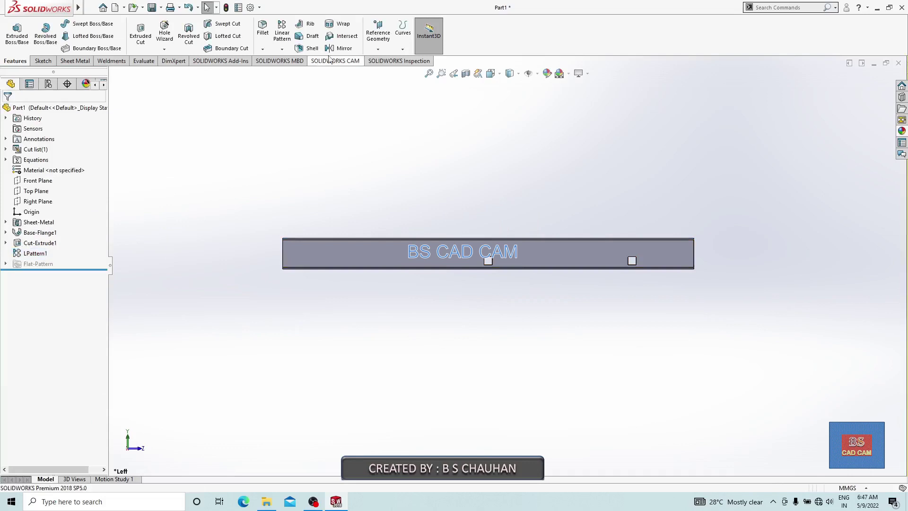
Mirror the linear pattern of the square cut about the Front Plane.
{"action": "left_click", "coordinate": [340, 48]}
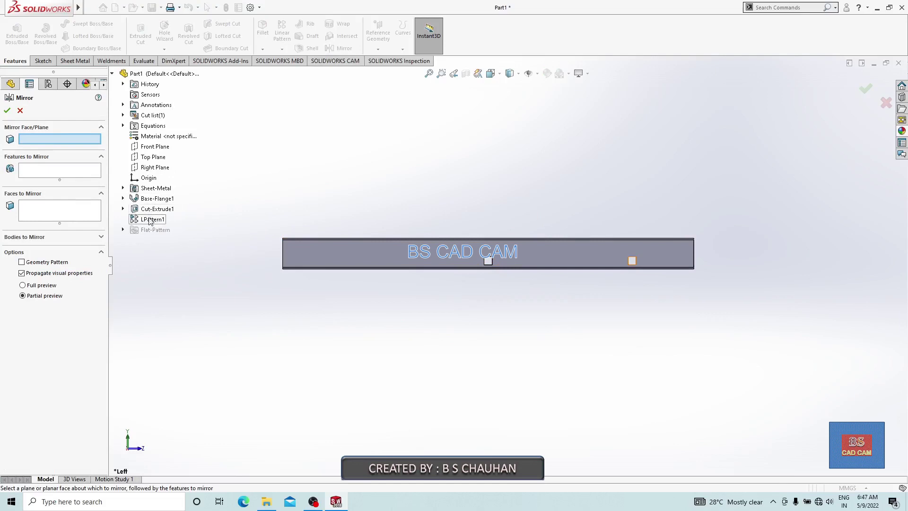
{"action": "left_click", "coordinate": [151, 146]}
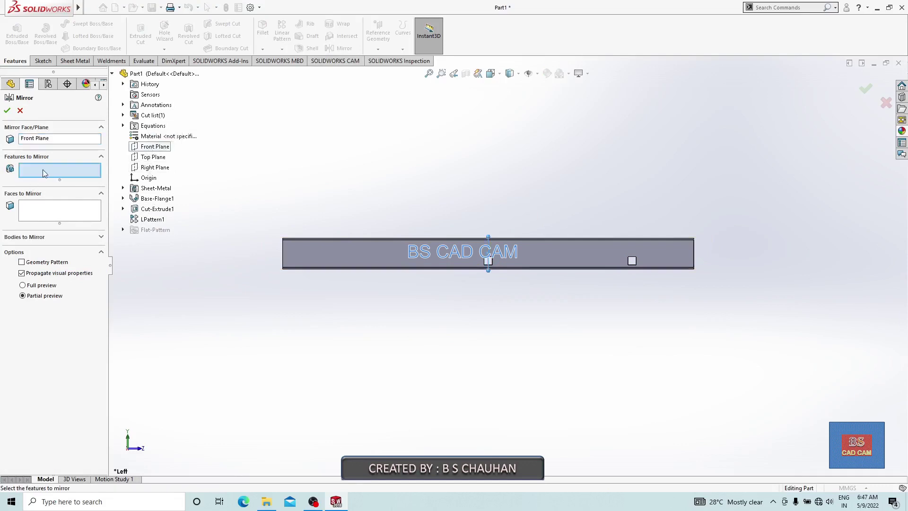
{"action": "left_click", "coordinate": [150, 219]}
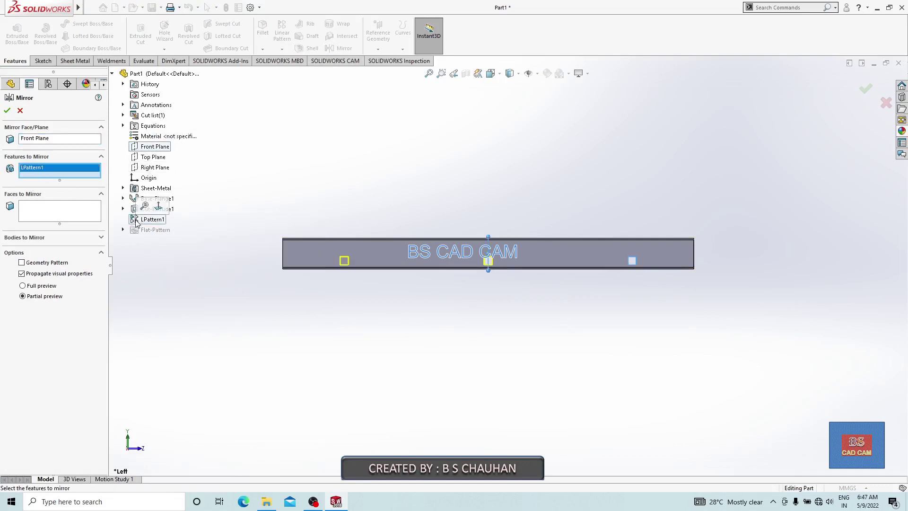
{"action": "middle_click_drag", "start_coordinate": [417, 137], "coordinate": [435, 175]}
{"action": "right_click", "coordinate": [435, 175]}
{"action": "left_click", "coordinate": [456, 182]}
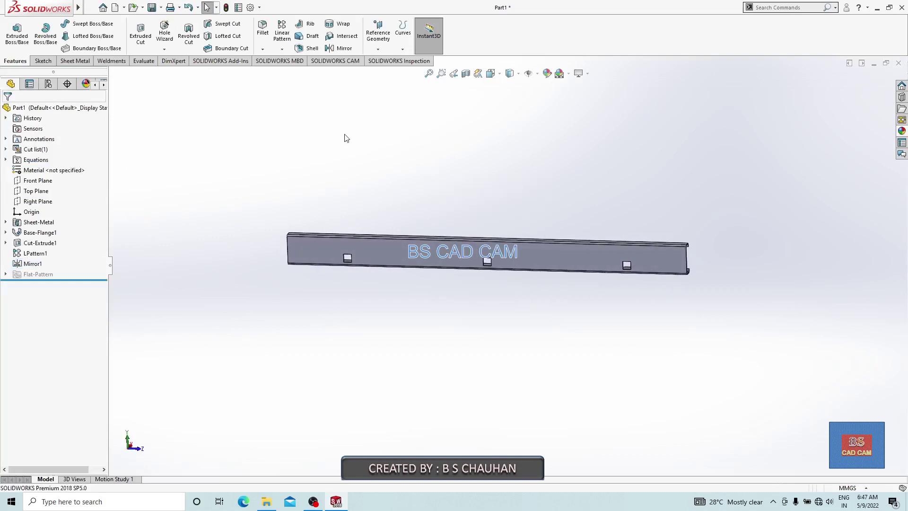
Save the part as 10001 in a new Desktop folder named ROLLER CONVAYOR 2.
{"action": "key", "text": "ctrl+s"}
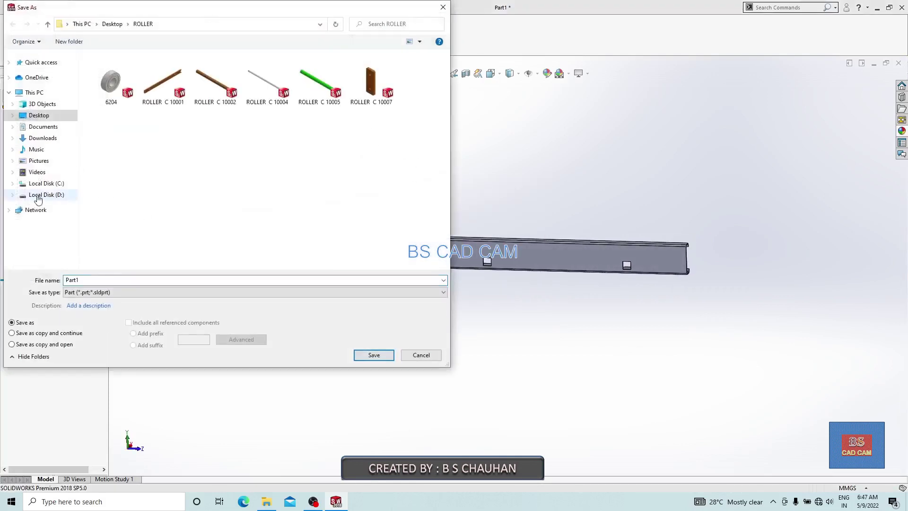
{"action": "left_click", "coordinate": [41, 116]}
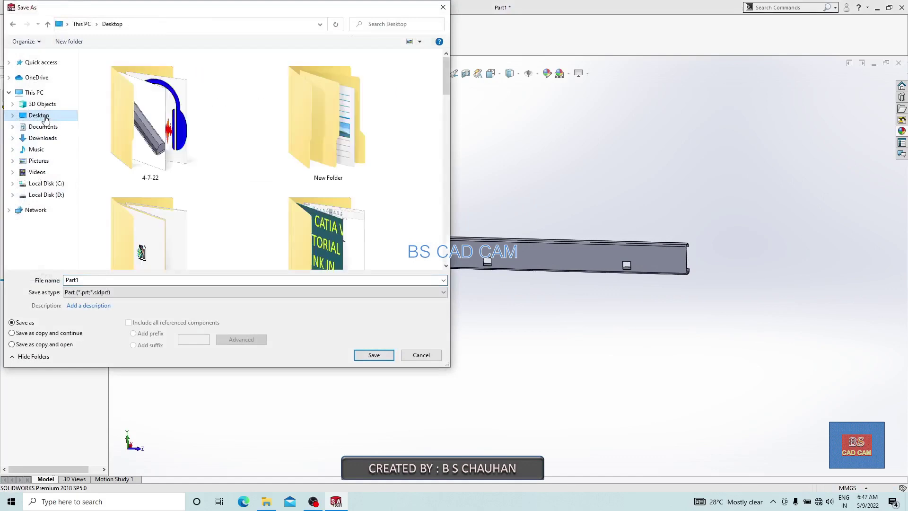
{"action": "right_click", "coordinate": [398, 115]}
{"action": "mouse_move", "coordinate": [433, 218]}
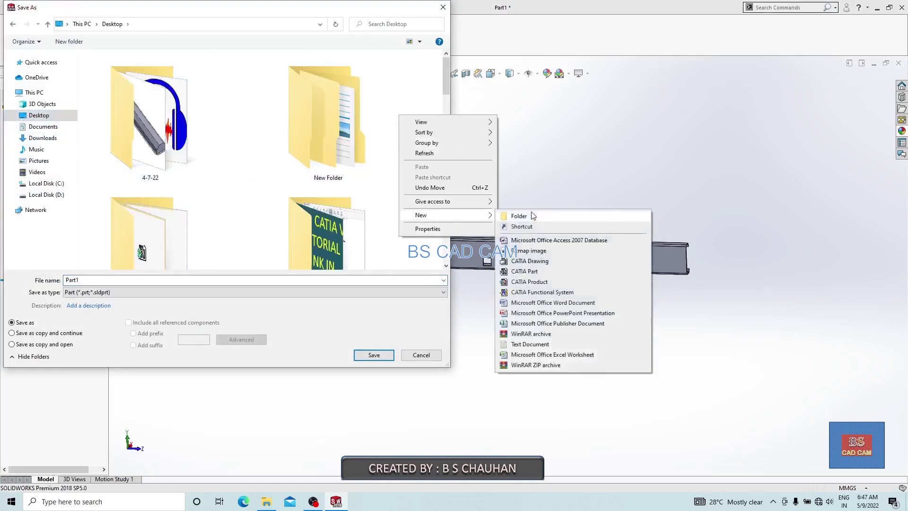
{"action": "left_click", "coordinate": [528, 215]}
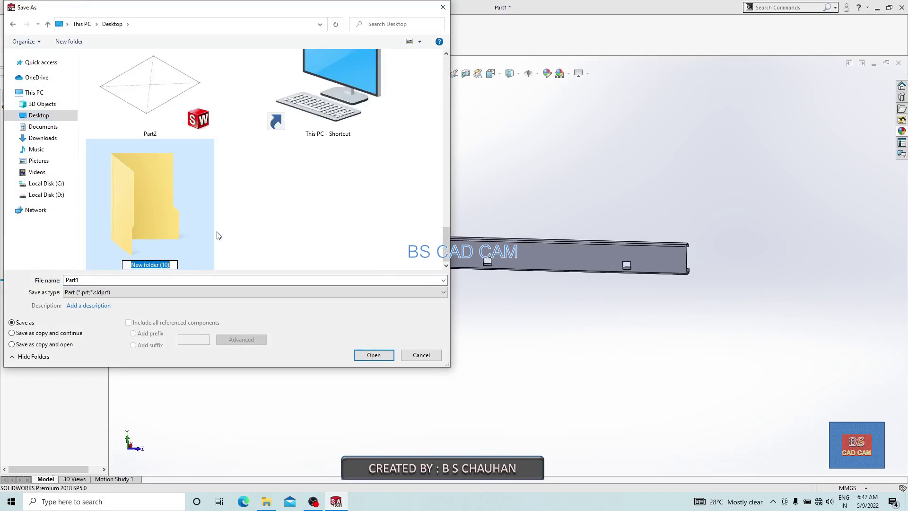
{"action": "type", "text": "ROLLER CONVAYOR 2"}
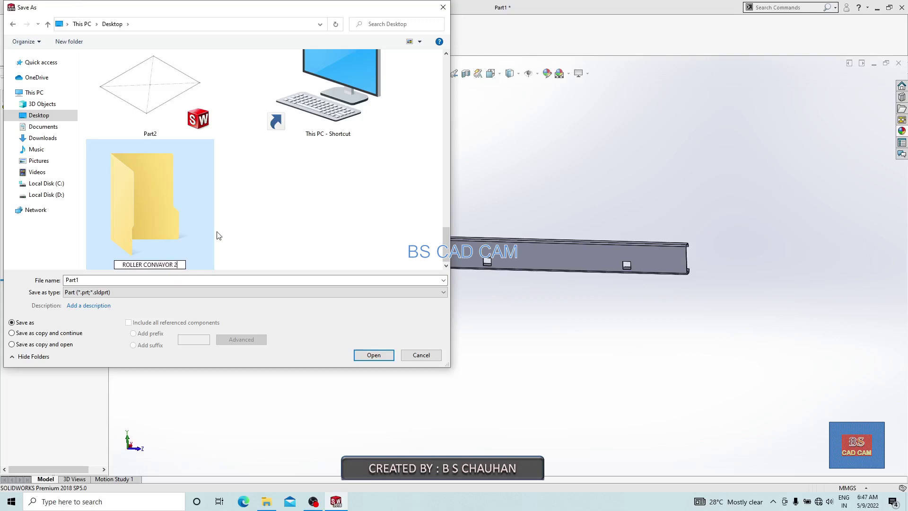
{"action": "double_click", "coordinate": [183, 225]}
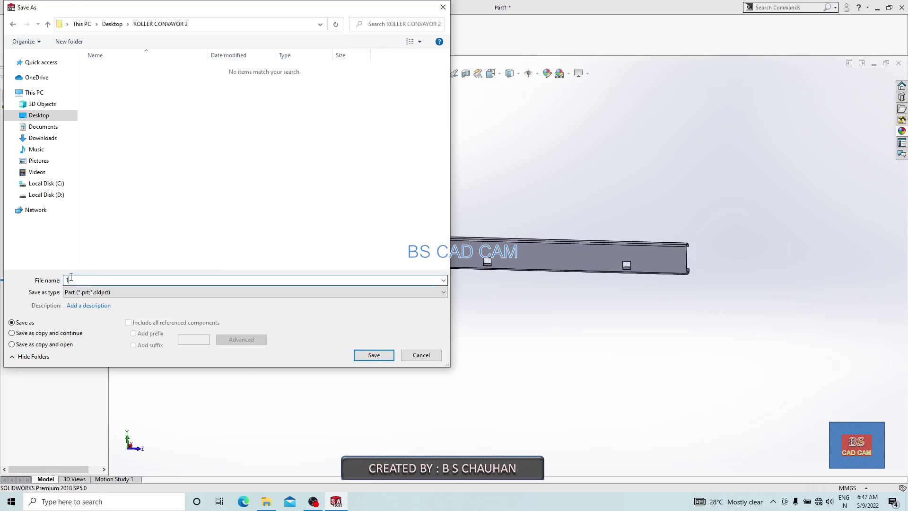
{"action": "key", "text": "Return"}
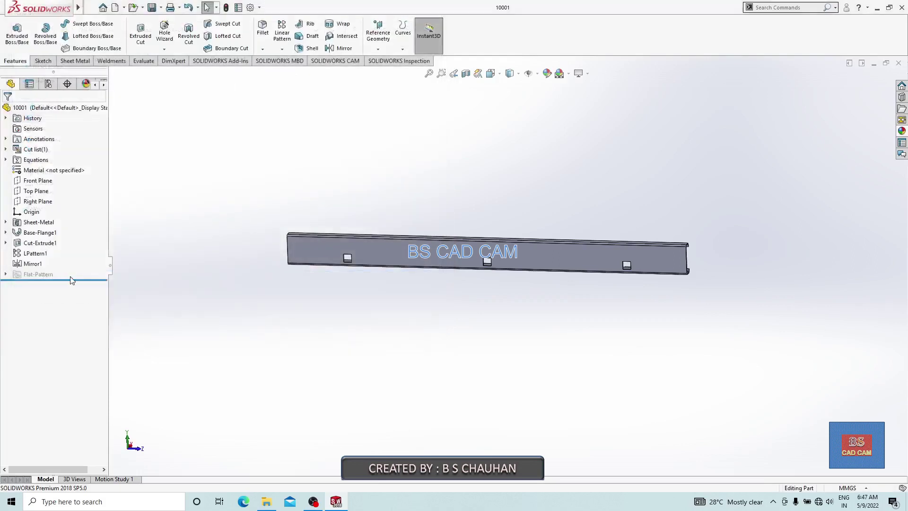
Open a new sketch on the outer face of the channel's lower flange and orient the view normal to it.
{"action": "middle_click_drag", "start_coordinate": [448, 317], "coordinate": [539, 258]}
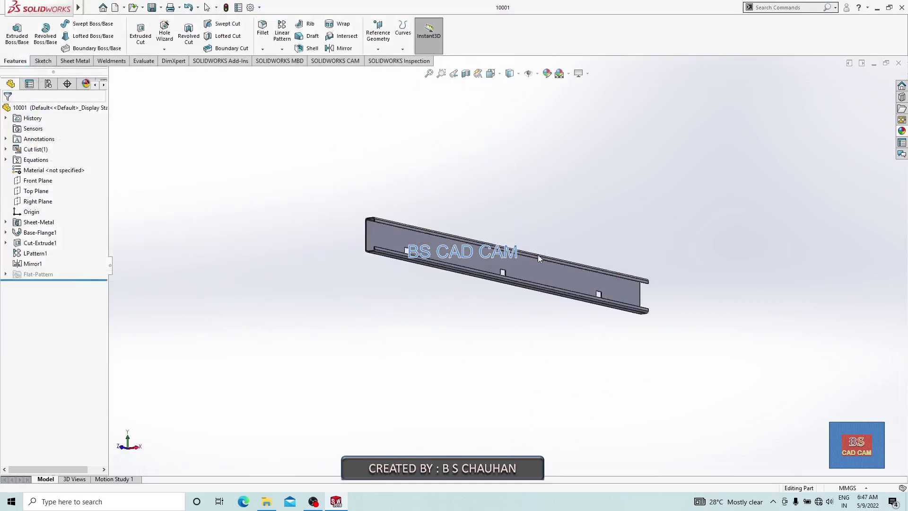
{"action": "middle_click_drag", "start_coordinate": [508, 365], "coordinate": [497, 273]}
{"action": "left_click", "coordinate": [481, 280]}
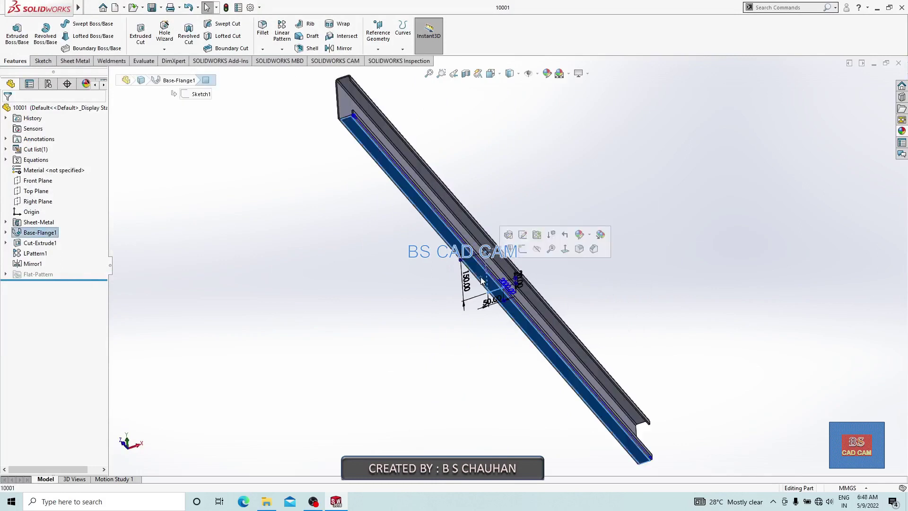
{"action": "left_click", "coordinate": [526, 250]}
{"action": "key", "text": "space"}
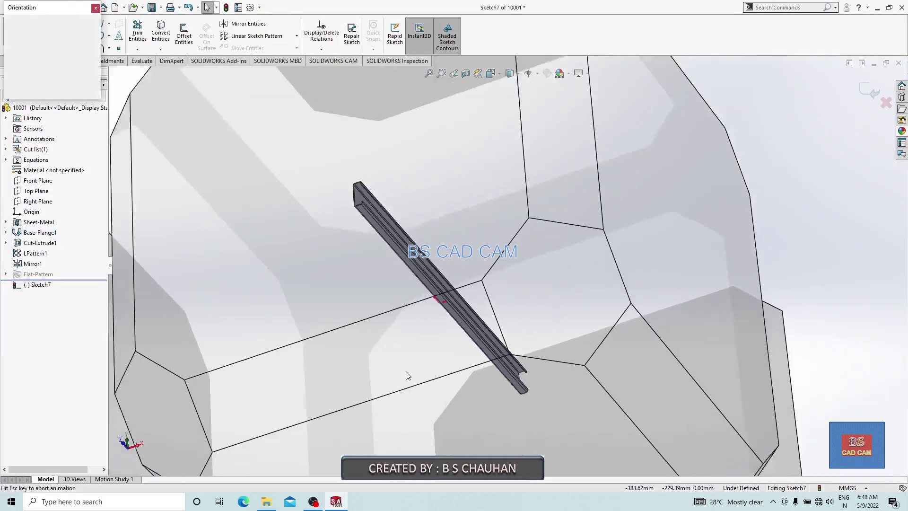
{"action": "key", "text": "ctrl+8"}
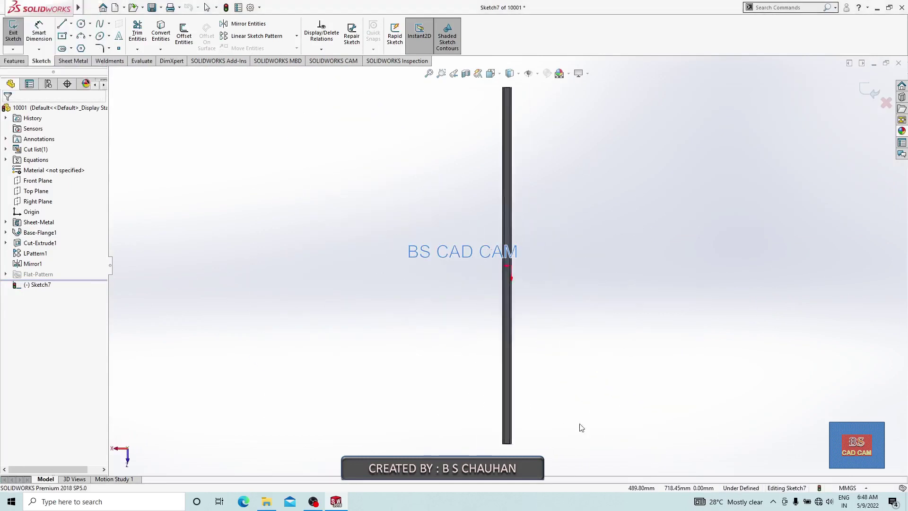
Sketch a horizontal centerpoint slot on the lower flange, level with the origin, about 10 mm between centres and 13 mm wide.
{"action": "scroll", "coordinate": [479, 261], "scroll_direction": "down", "scroll_amount": 5}
{"action": "scroll", "coordinate": [479, 259], "scroll_direction": "down", "scroll_amount": 3}
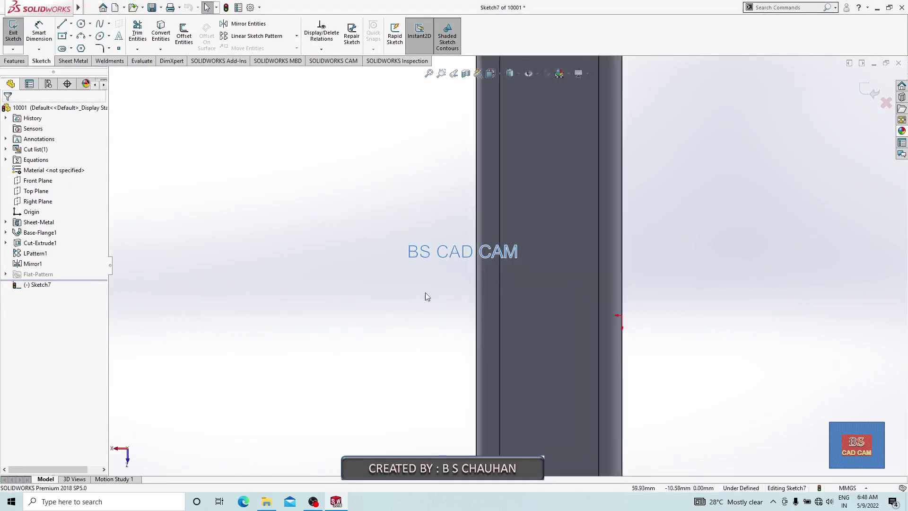
{"action": "left_click", "coordinate": [62, 48]}
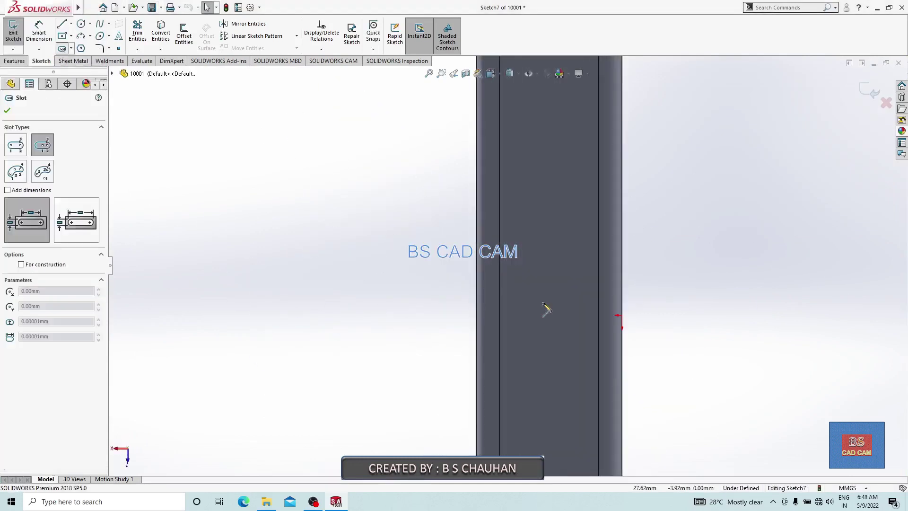
{"action": "left_click", "coordinate": [553, 315]}
{"action": "left_click", "coordinate": [568, 316]}
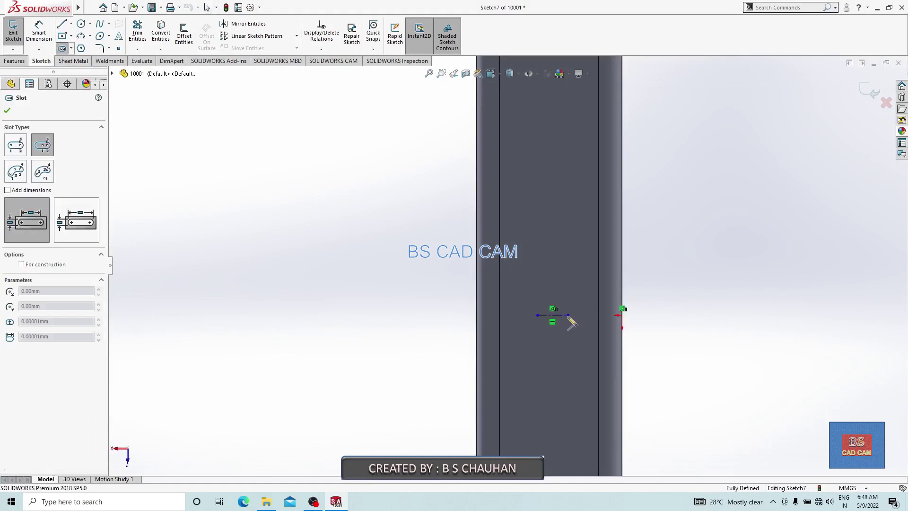
{"action": "left_click", "coordinate": [570, 299]}
{"action": "key", "text": "Escape"}
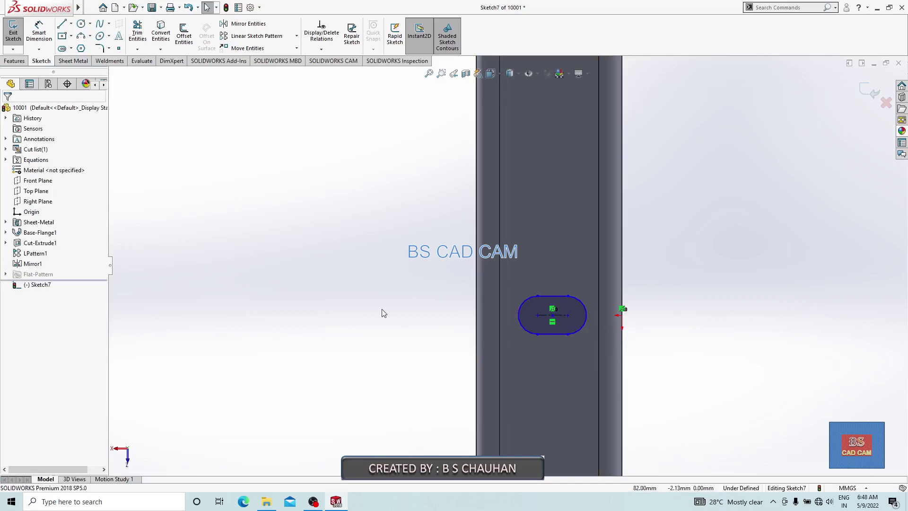
{"action": "left_click", "coordinate": [560, 316]}
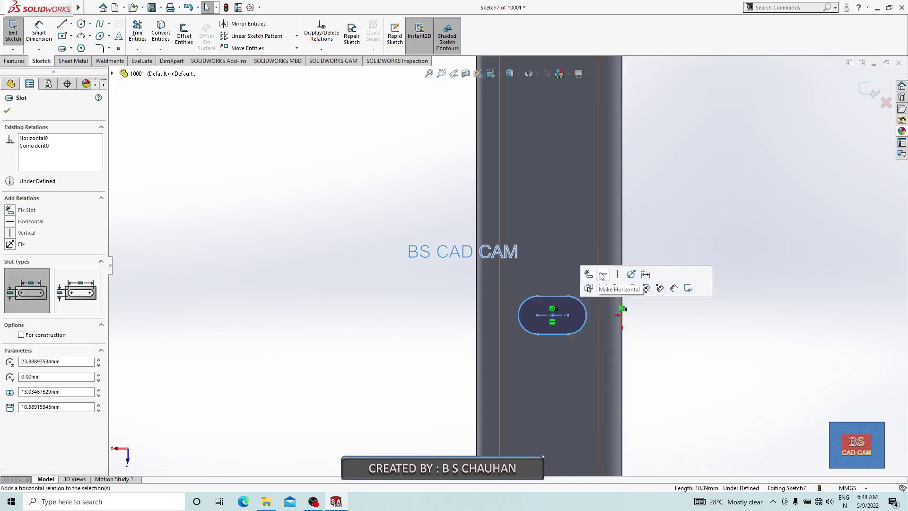
{"action": "left_click", "coordinate": [267, 290]}
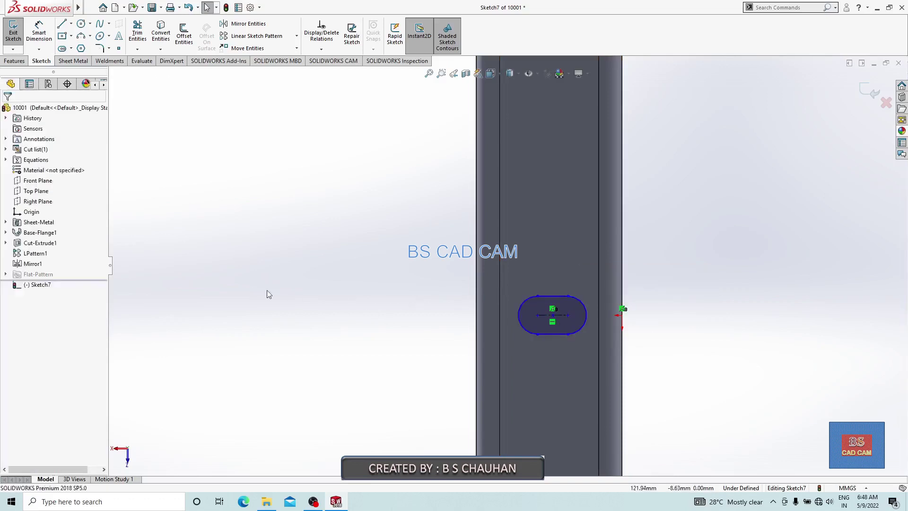
Draw a horizontal centerline about 34 mm long across the flange's flat face, through the slot and level with the origin.
{"action": "left_click", "coordinate": [70, 23]}
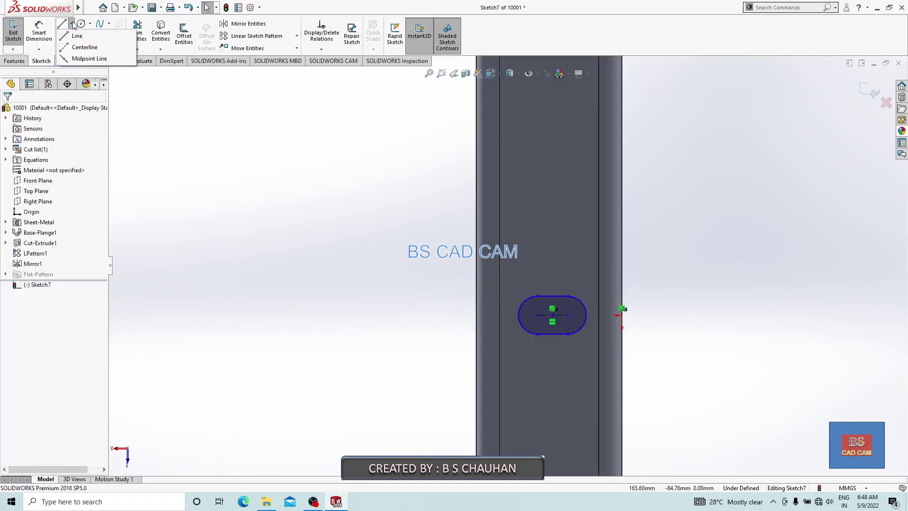
{"action": "left_click", "coordinate": [81, 44]}
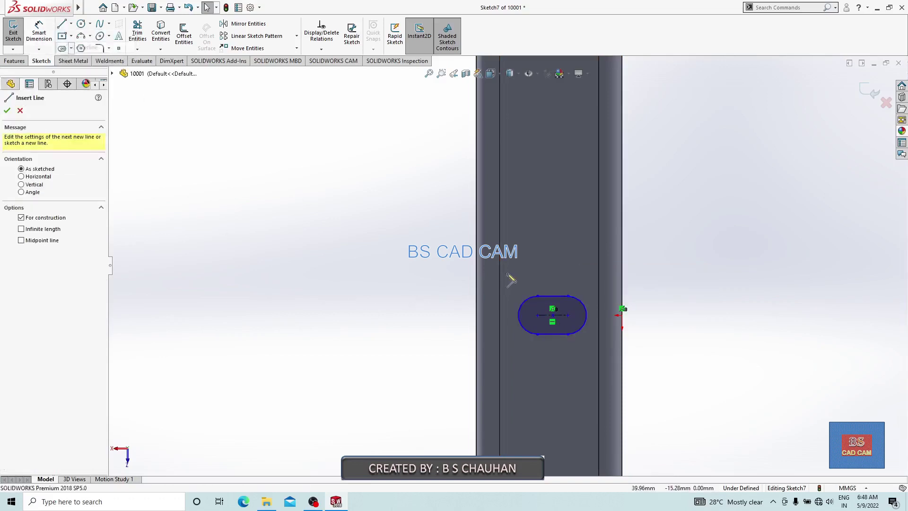
{"action": "left_click", "coordinate": [599, 315]}
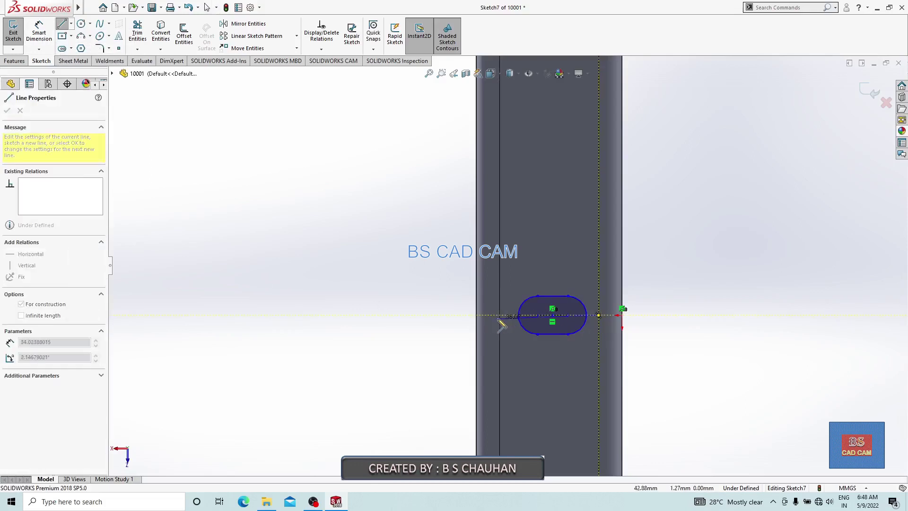
{"action": "left_click", "coordinate": [499, 315]}
{"action": "key", "text": "Escape"}
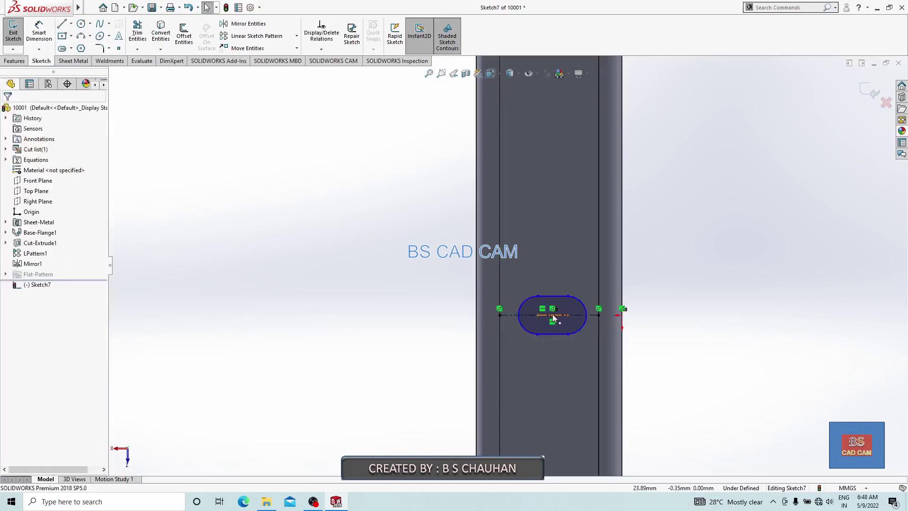
Add a Midpoint relation between the slot's centre point and the centerline across the flange.
{"action": "left_click", "coordinate": [517, 318]}
{"action": "left_click", "coordinate": [510, 316], "text": "ctrl"}
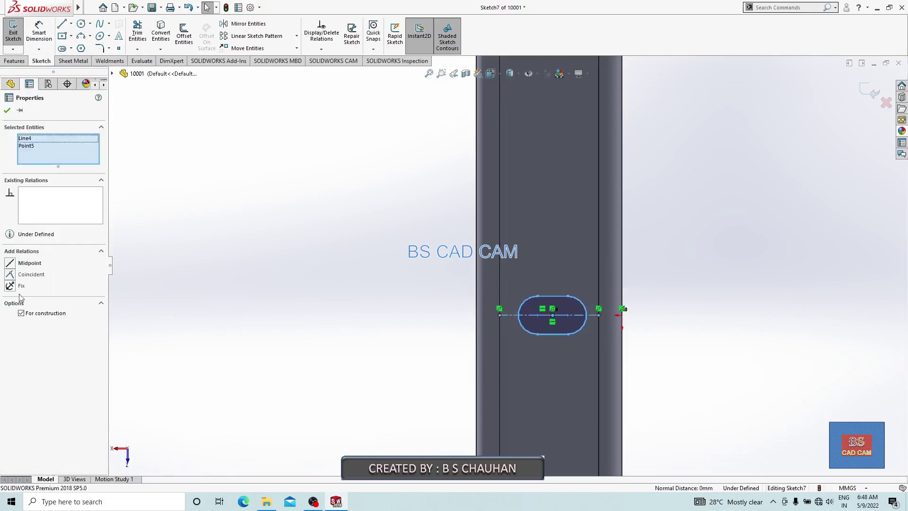
{"action": "left_click", "coordinate": [18, 263]}
{"action": "left_click", "coordinate": [185, 298]}
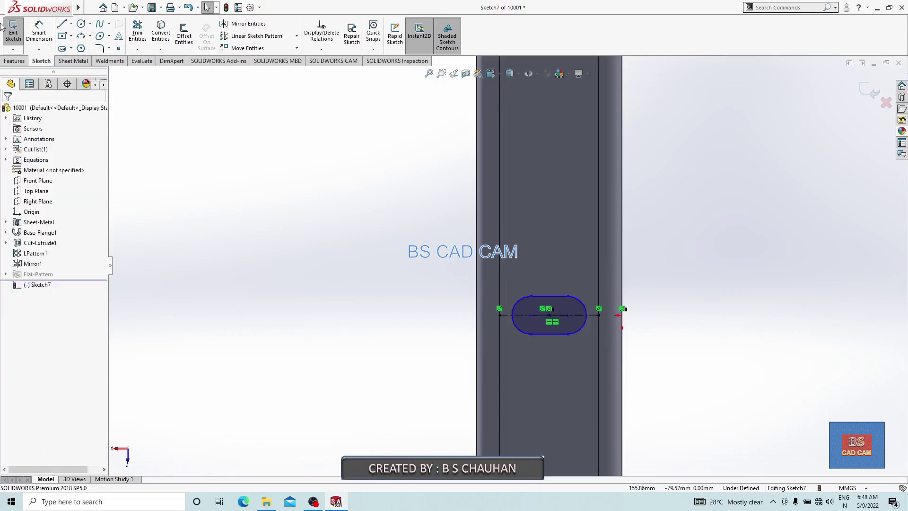
Dimension the slot with 10 mm between its arc centres and a 4.5 mm end radius, and exit the sketch.
{"action": "left_click", "coordinate": [35, 32]}
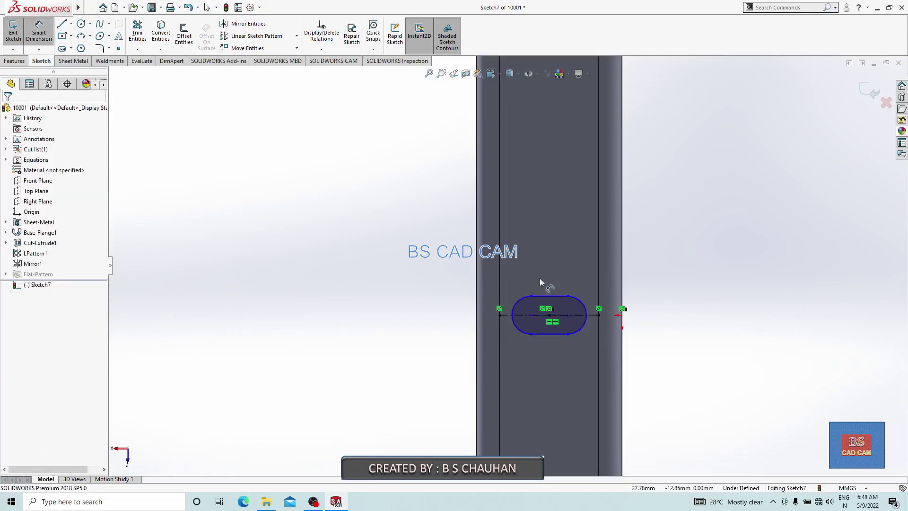
{"action": "left_click", "coordinate": [568, 317]}
{"action": "left_click", "coordinate": [533, 316]}
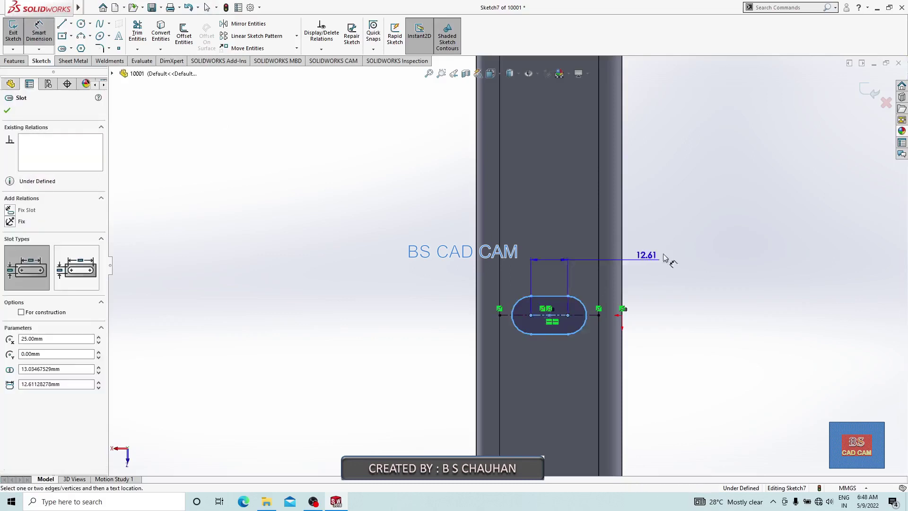
{"action": "left_click", "coordinate": [709, 235]}
{"action": "type", "text": "10"}
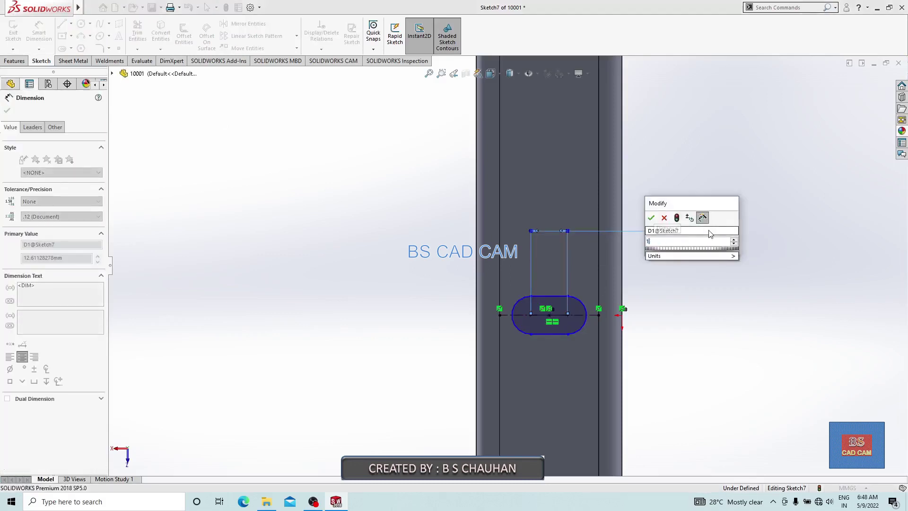
{"action": "key", "text": "Return"}
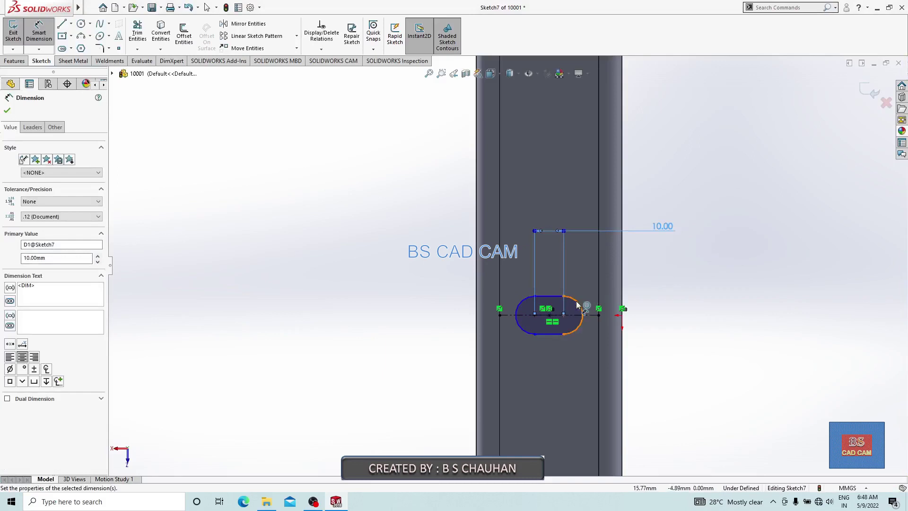
{"action": "left_click", "coordinate": [576, 305]}
{"action": "left_click", "coordinate": [793, 248]}
{"action": "type", "text": "4.5"}
{"action": "key", "text": "Return"}
{"action": "left_click", "coordinate": [869, 91]}
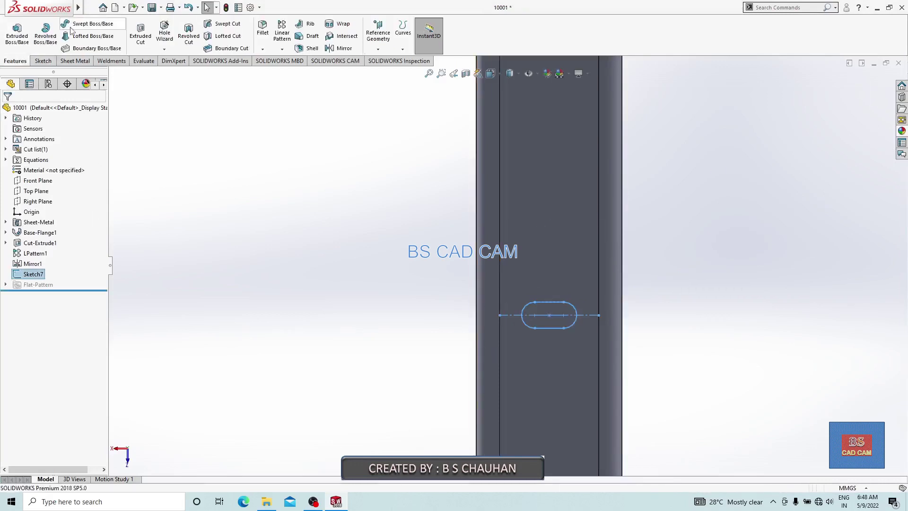
Cut the slot sketch through the lower flange with a Blind Extruded Cut 10 mm deep.
{"action": "left_click", "coordinate": [140, 34]}
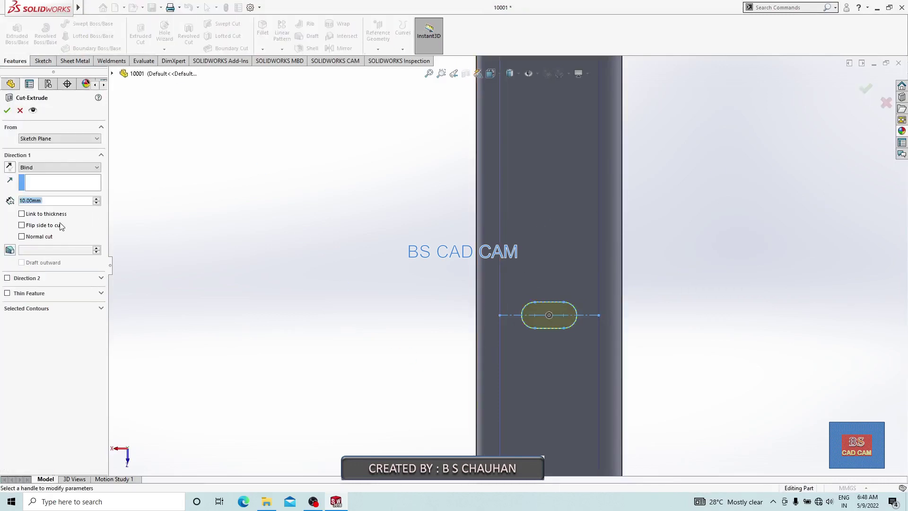
{"action": "left_click", "coordinate": [7, 111]}
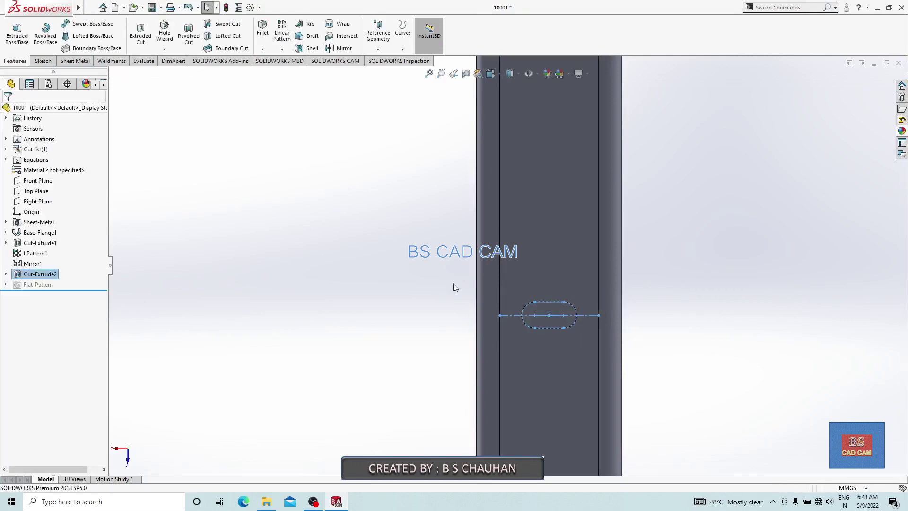
{"action": "middle_click_drag", "start_coordinate": [454, 288], "coordinate": [572, 320]}
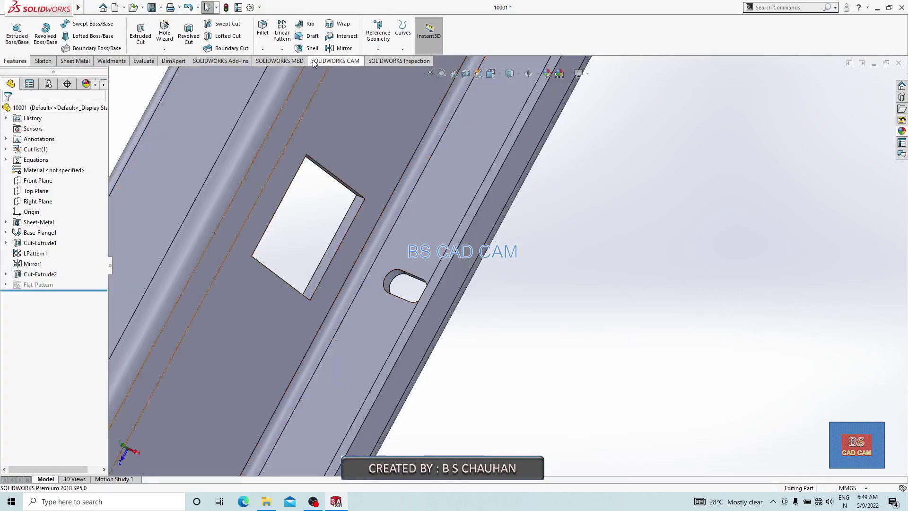
Start a Linear Pattern along the channel's lengthwise flange edge with 150 mm spacing.
{"action": "left_click", "coordinate": [282, 34]}
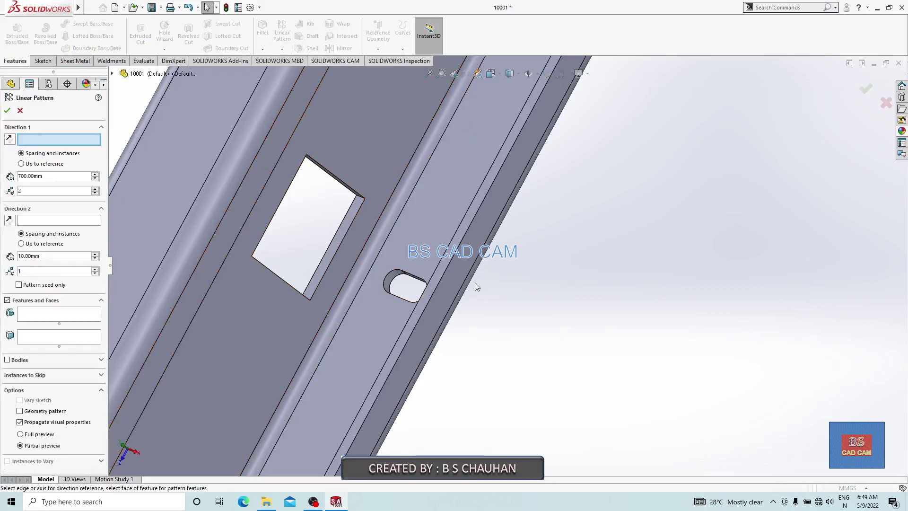
{"action": "left_click", "coordinate": [443, 274]}
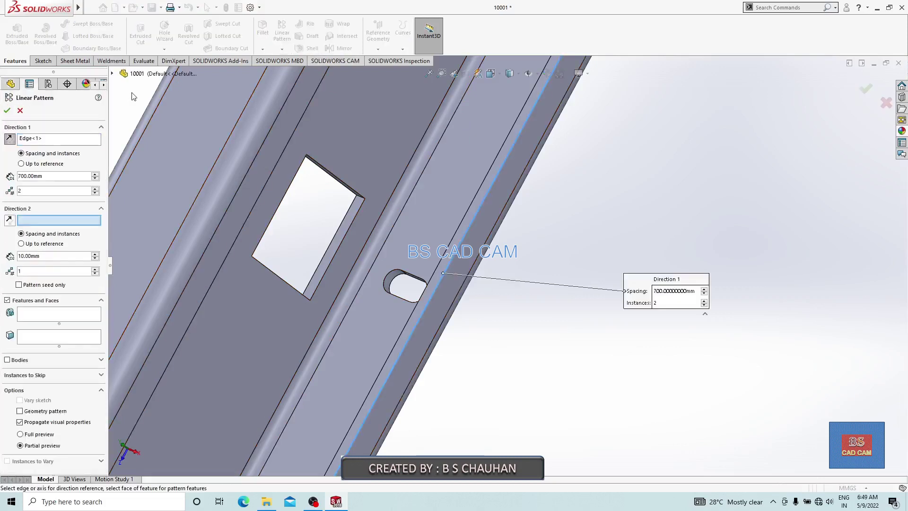
{"action": "left_click", "coordinate": [112, 75]}
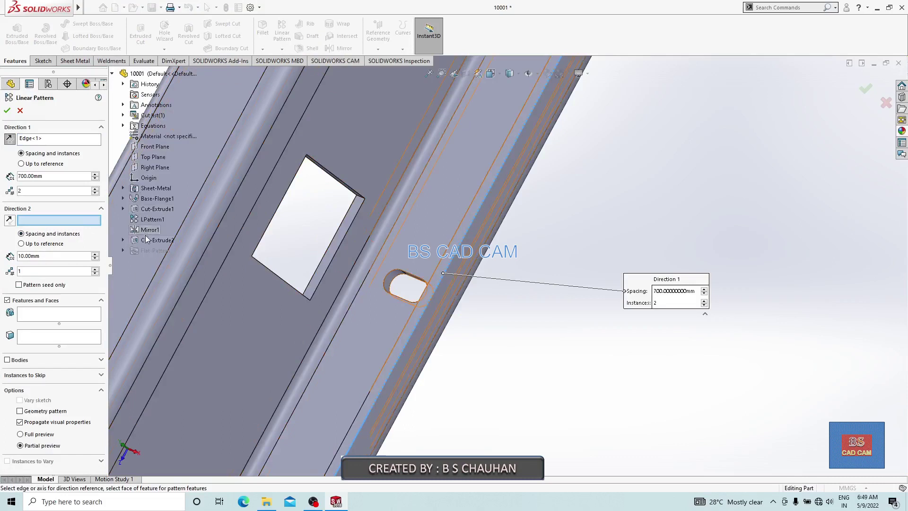
{"action": "scroll", "coordinate": [515, 270], "scroll_direction": "up", "scroll_amount": 5}
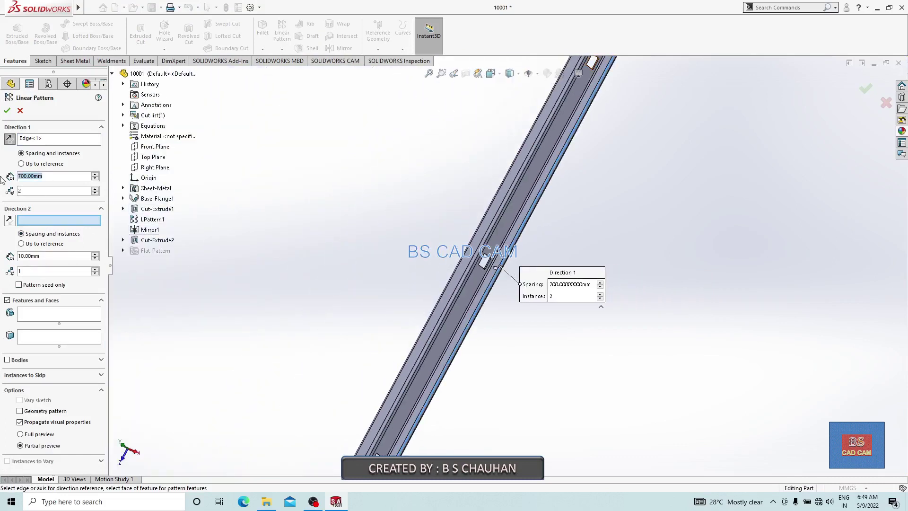
{"action": "type", "text": "150"}
{"action": "key", "text": "Return"}
{"action": "scroll", "coordinate": [510, 199], "scroll_direction": "down", "scroll_amount": 4}
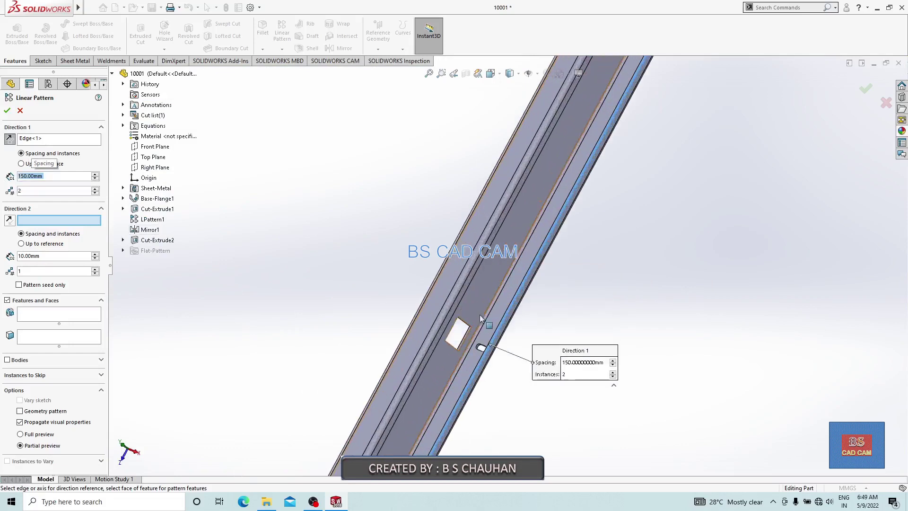
Choose the slot cut as the feature to pattern, set 7 instances and complete the Linear Pattern.
{"action": "left_click", "coordinate": [30, 315]}
{"action": "left_click", "coordinate": [151, 240]}
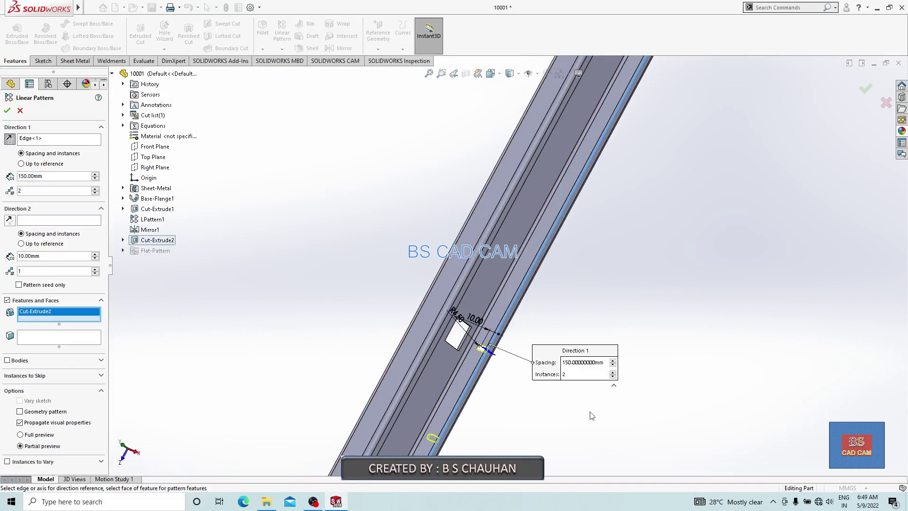
{"action": "scroll", "coordinate": [524, 377], "scroll_direction": "up", "scroll_amount": 8}
{"action": "scroll", "coordinate": [464, 411], "scroll_direction": "down", "scroll_amount": 6}
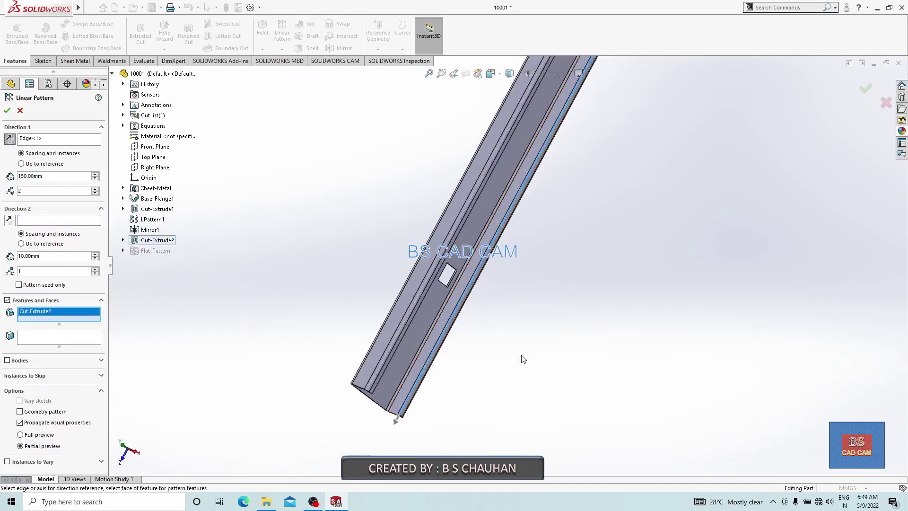
{"action": "middle_click_drag", "start_coordinate": [523, 360], "coordinate": [397, 306]}
{"action": "scroll", "coordinate": [499, 251], "scroll_direction": "up", "scroll_amount": 1}
{"action": "scroll", "coordinate": [542, 232], "scroll_direction": "down", "scroll_amount": 4}
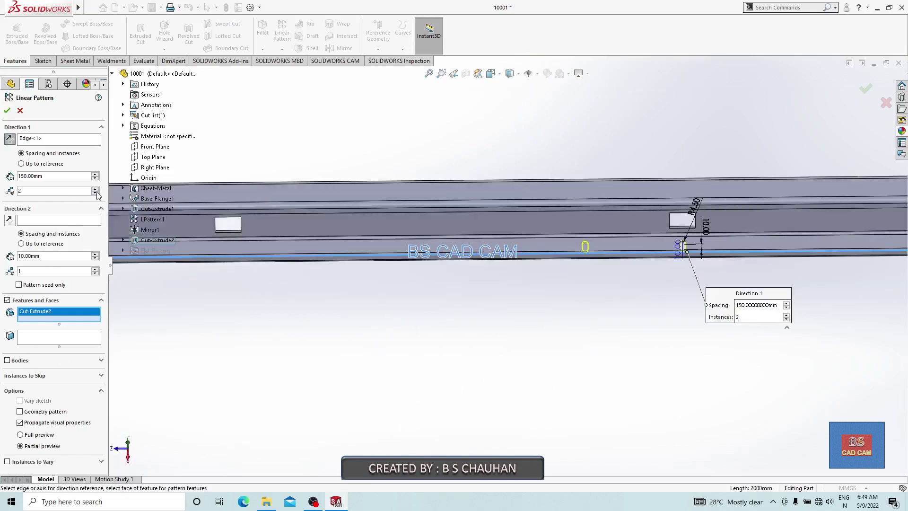
{"action": "left_click", "coordinate": [95, 189]}
{"action": "left_click", "coordinate": [95, 189]}
{"action": "left_click", "coordinate": [95, 189]}
{"action": "left_click", "coordinate": [95, 189]}
{"action": "left_click", "coordinate": [95, 189]}
{"action": "left_click", "coordinate": [95, 189]}
{"action": "scroll", "coordinate": [529, 284], "scroll_direction": "up", "scroll_amount": 5}
{"action": "scroll", "coordinate": [340, 279], "scroll_direction": "down", "scroll_amount": 3}
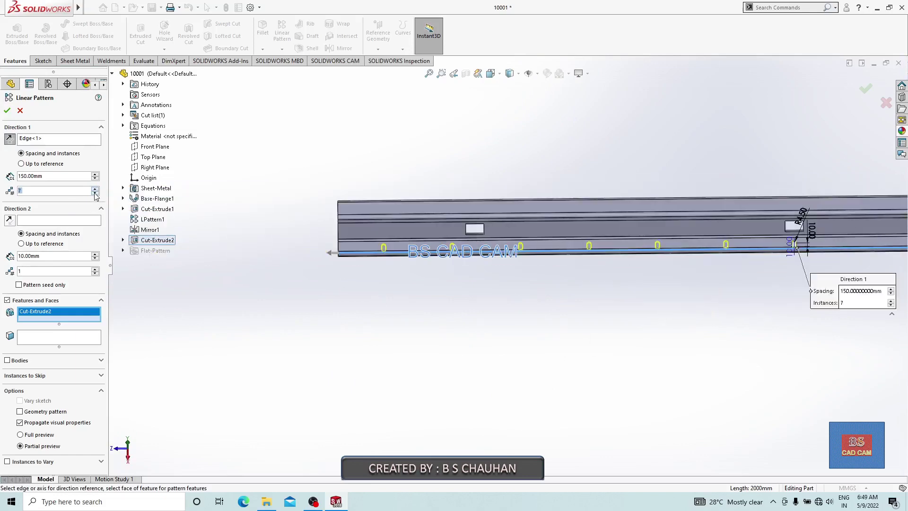
{"action": "left_click", "coordinate": [7, 111]}
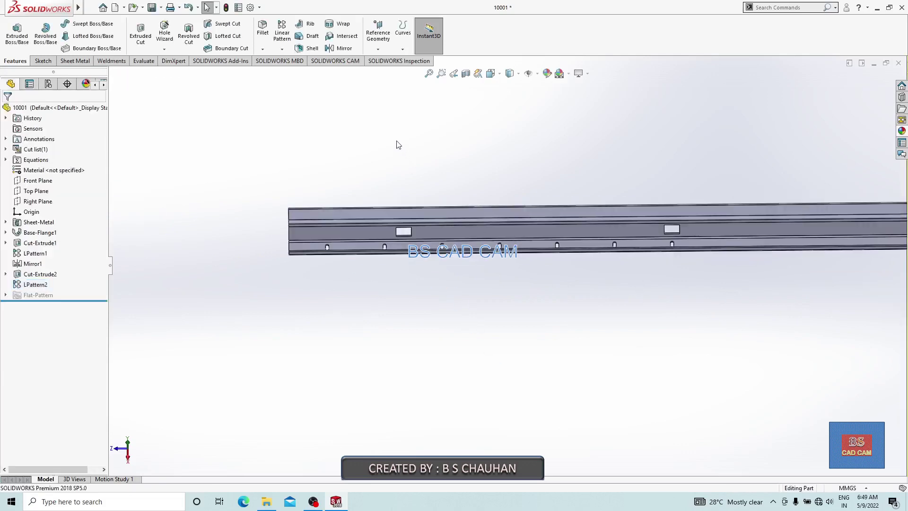
Mirror the slot's linear pattern about the Front Plane to the other half of the channel.
{"action": "left_click", "coordinate": [347, 49]}
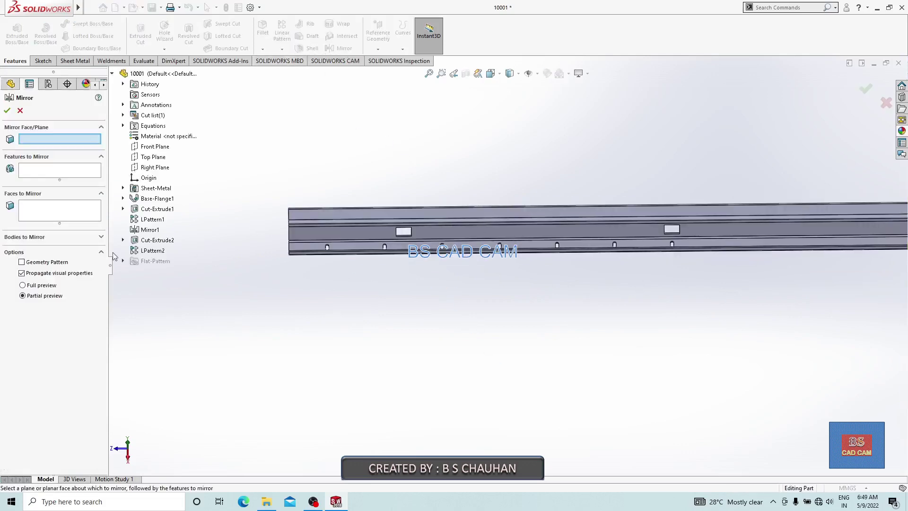
{"action": "left_click", "coordinate": [153, 147]}
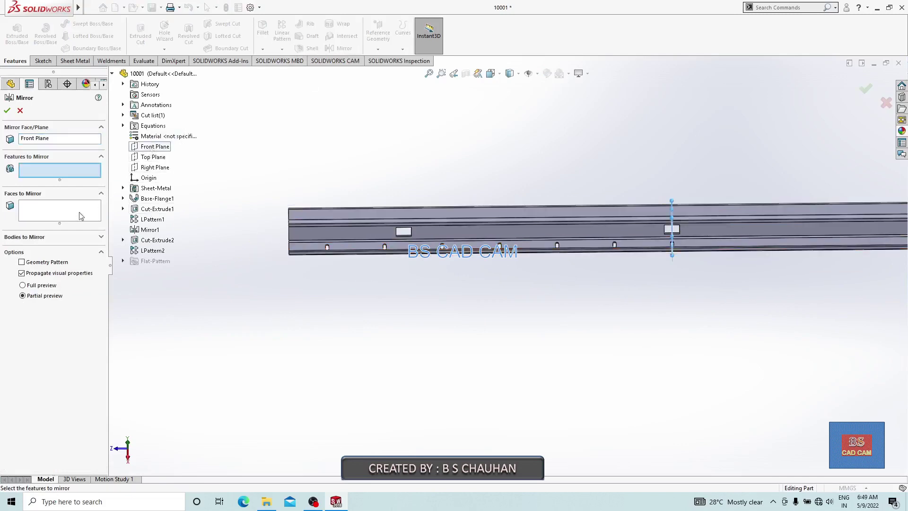
{"action": "left_click", "coordinate": [151, 251]}
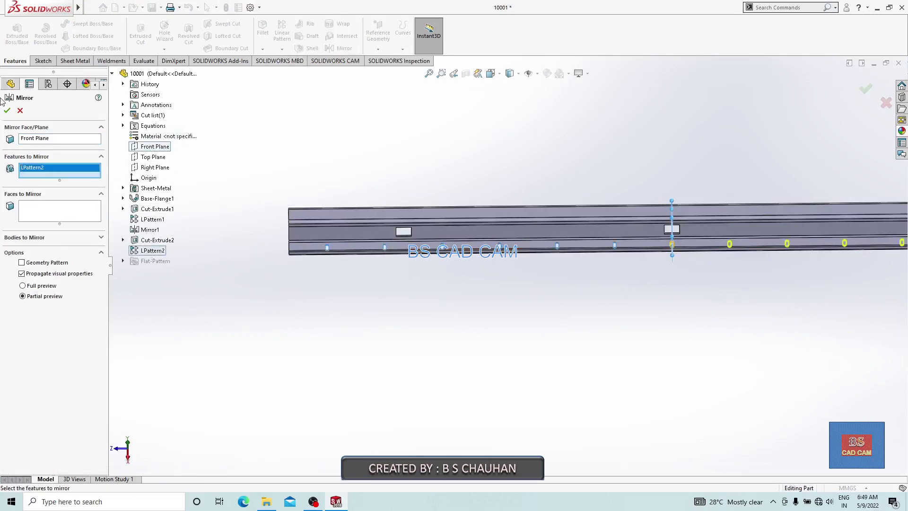
{"action": "scroll", "coordinate": [459, 263], "scroll_direction": "up", "scroll_amount": 4}
{"action": "middle_click_drag", "start_coordinate": [466, 258], "coordinate": [653, 344]}
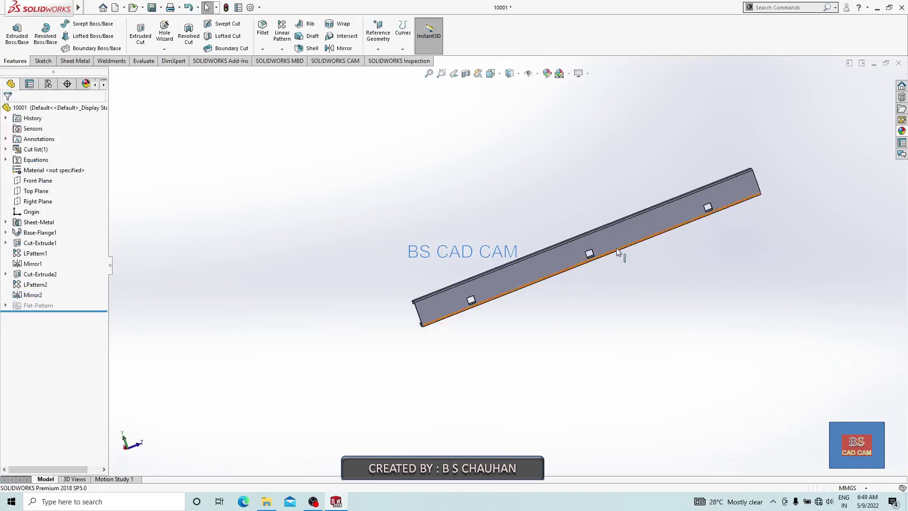
{"action": "scroll", "coordinate": [570, 260], "scroll_direction": "up", "scroll_amount": 3}
{"action": "middle_click_drag", "start_coordinate": [571, 260], "coordinate": [537, 318]}
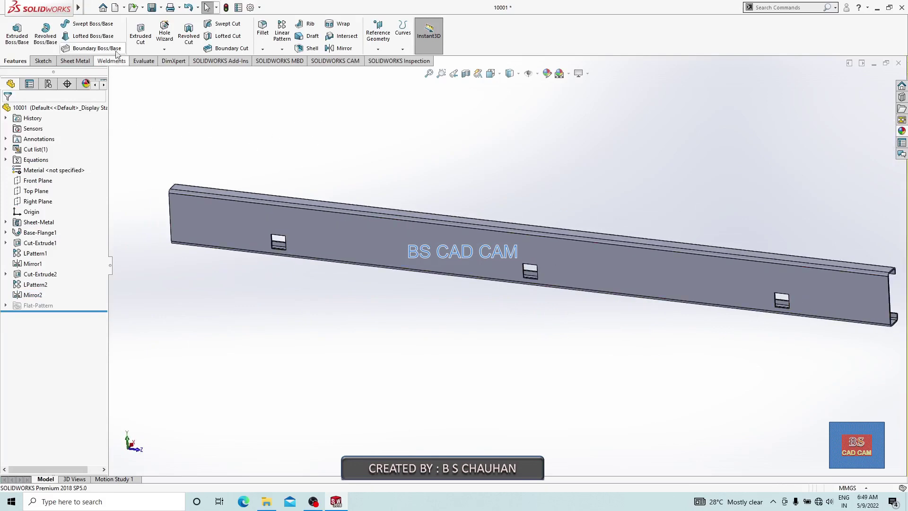
Place a hole position point on the channel's outer web face, near the upper side just beyond the middle cutout.
{"action": "left_click", "coordinate": [59, 127]}
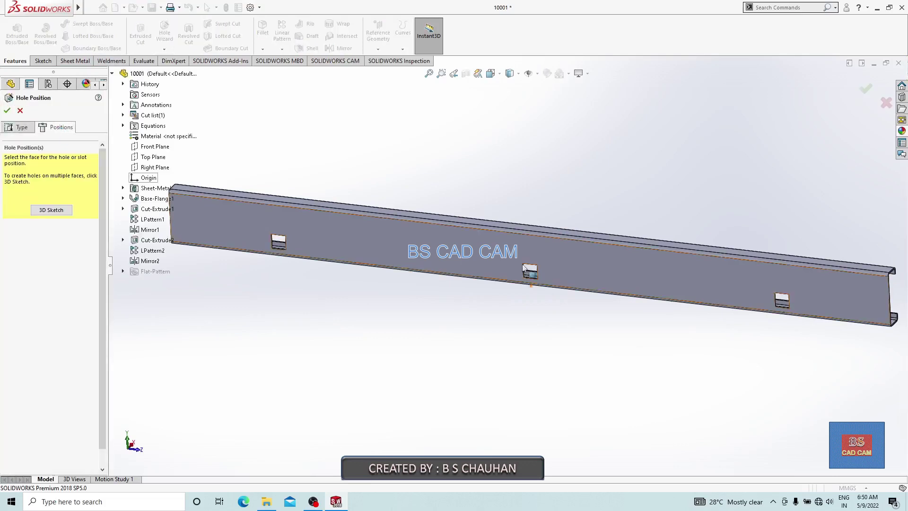
{"action": "left_click", "coordinate": [564, 255]}
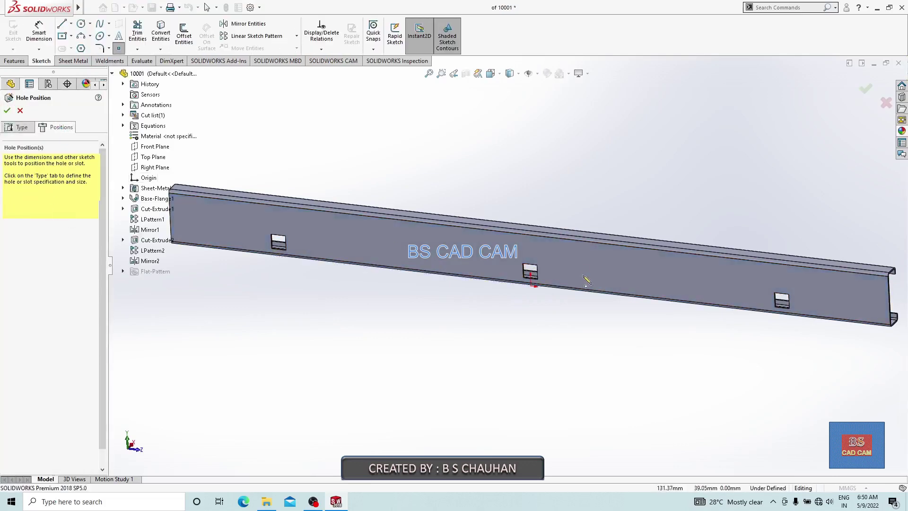
{"action": "left_click", "coordinate": [571, 252]}
Dimension the hole point 100 mm lengthwise from the origin, looking straight at the web face.
{"action": "left_click", "coordinate": [39, 31]}
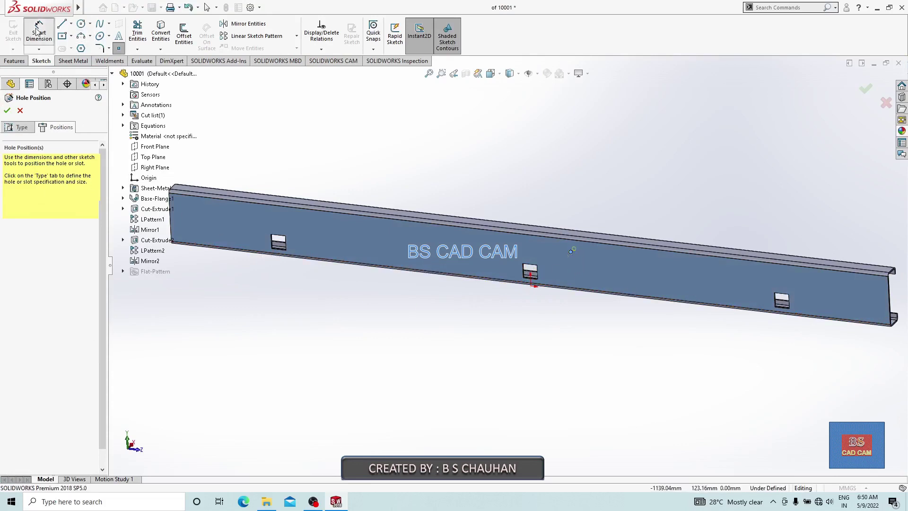
{"action": "key", "text": "space"}
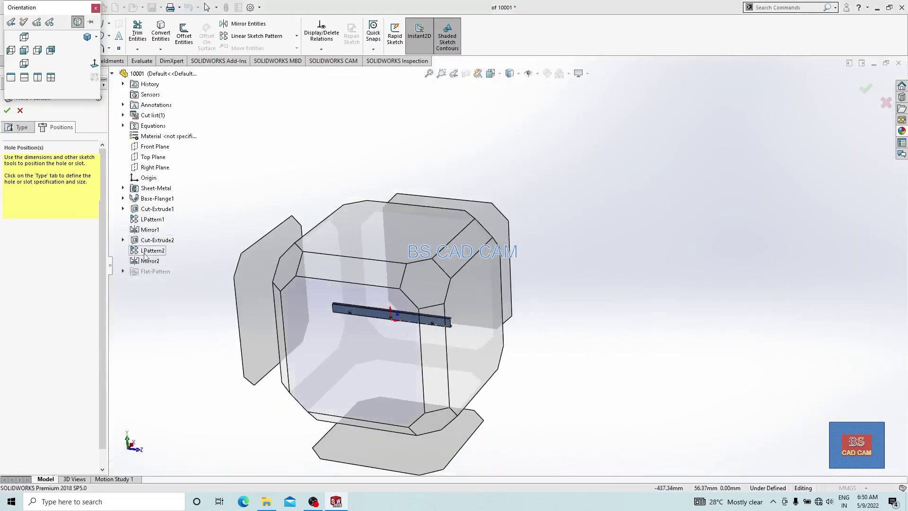
{"action": "left_click", "coordinate": [94, 63]}
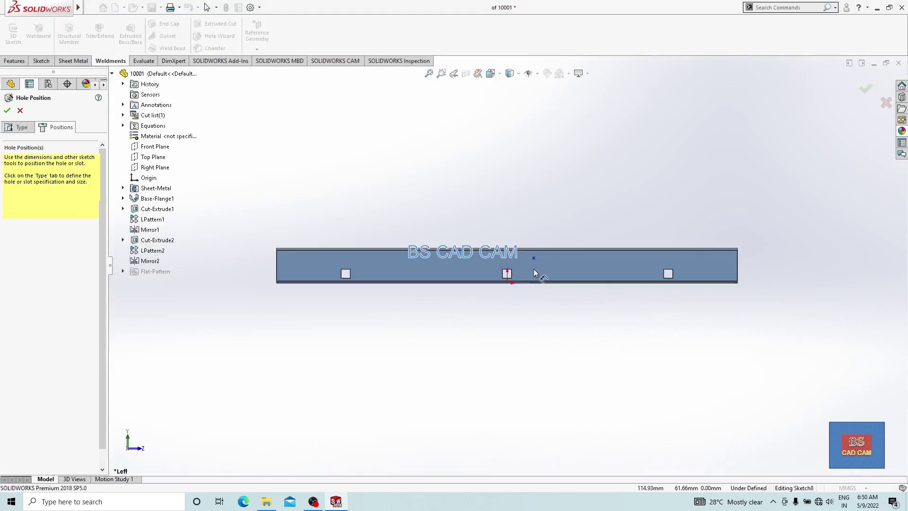
{"action": "scroll", "coordinate": [533, 268], "scroll_direction": "down", "scroll_amount": 6}
{"action": "left_click", "coordinate": [562, 231]}
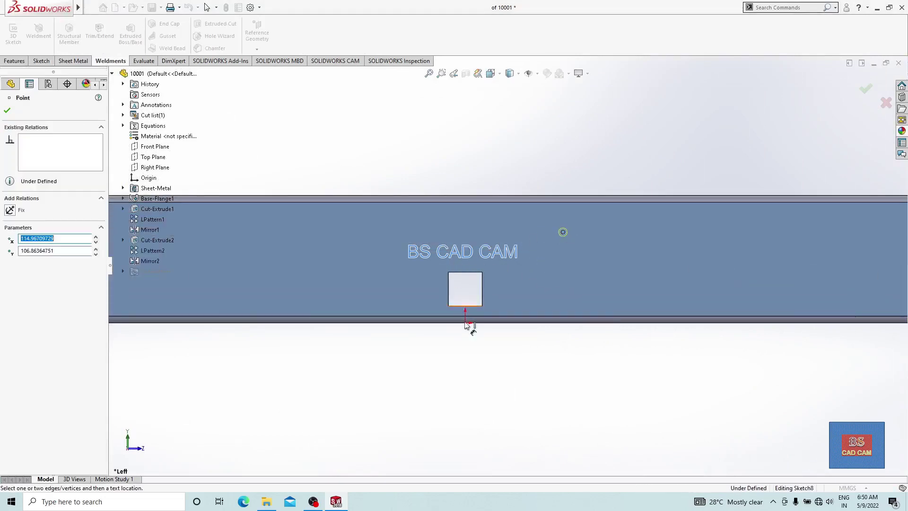
{"action": "left_click", "coordinate": [466, 324]}
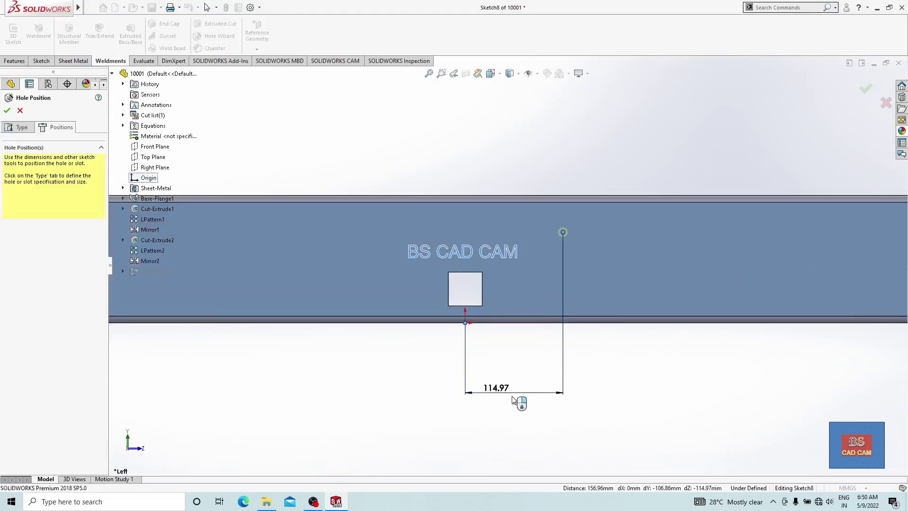
{"action": "left_click", "coordinate": [512, 397]}
{"action": "type", "text": "100"}
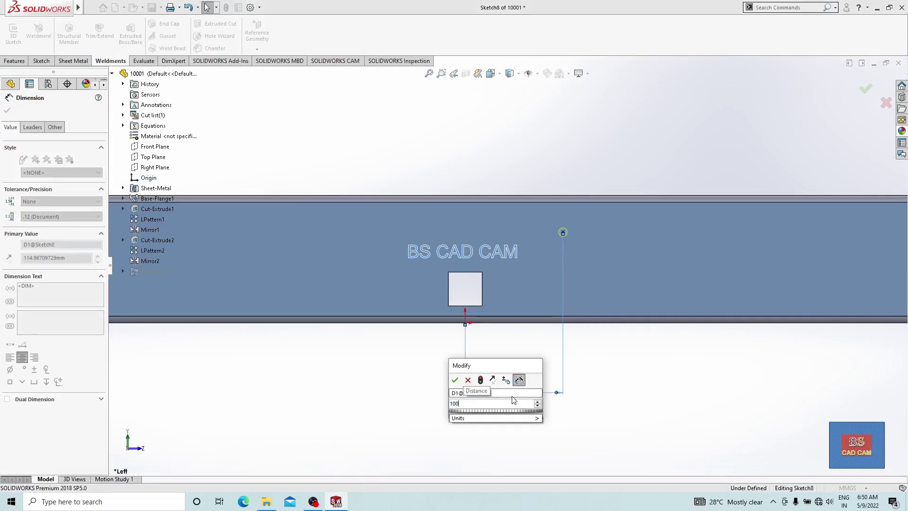
{"action": "key", "text": "Return"}
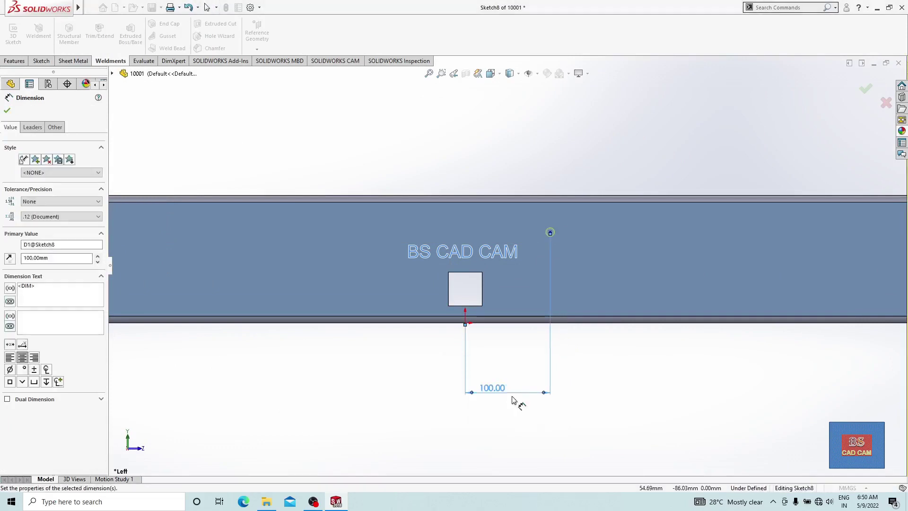
Dimension the hole point 50 mm below the channel's upper edge and complete the hole feature.
{"action": "left_click", "coordinate": [551, 233]}
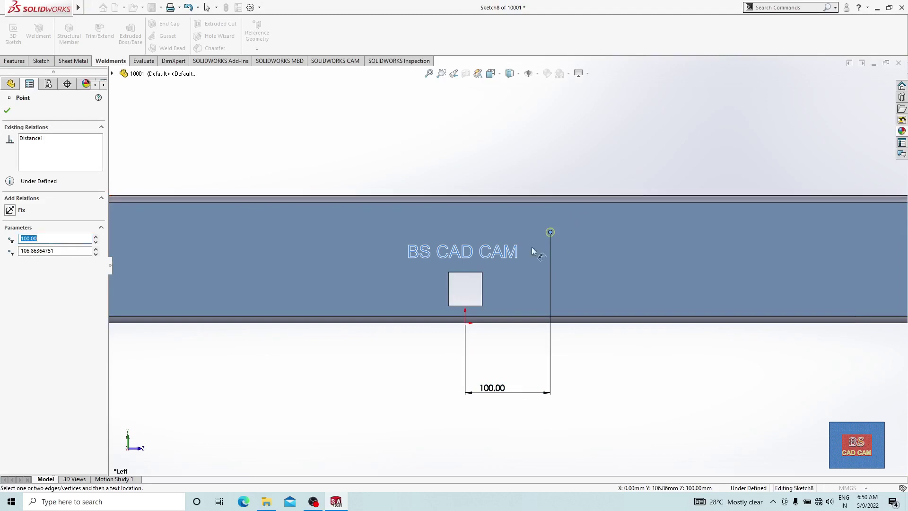
{"action": "left_click", "coordinate": [551, 196]}
{"action": "left_click", "coordinate": [618, 151]}
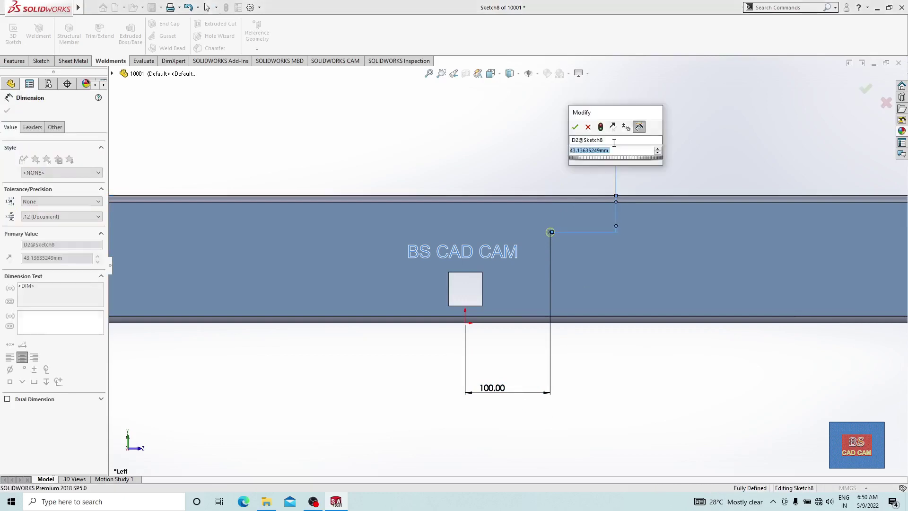
{"action": "type", "text": "50"}
{"action": "key", "text": "Return"}
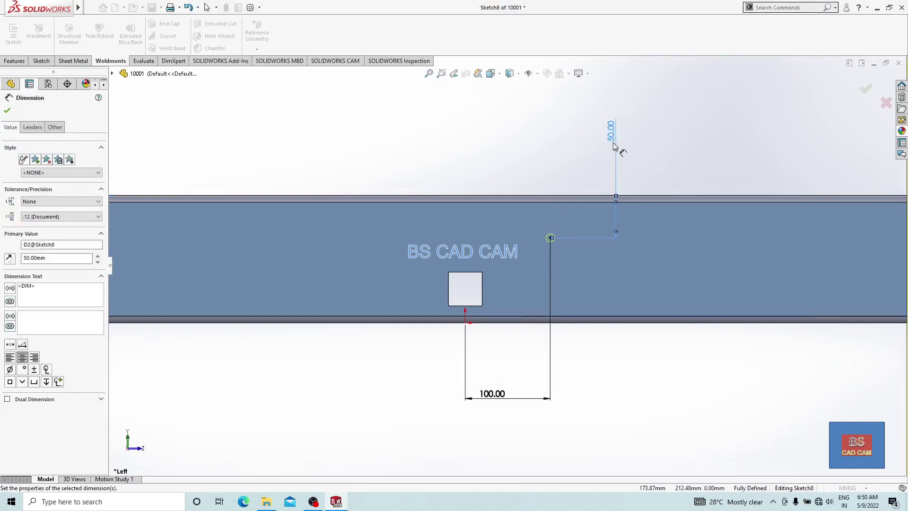
{"action": "left_click", "coordinate": [672, 152]}
{"action": "scroll", "coordinate": [673, 161], "scroll_direction": "up", "scroll_amount": 1}
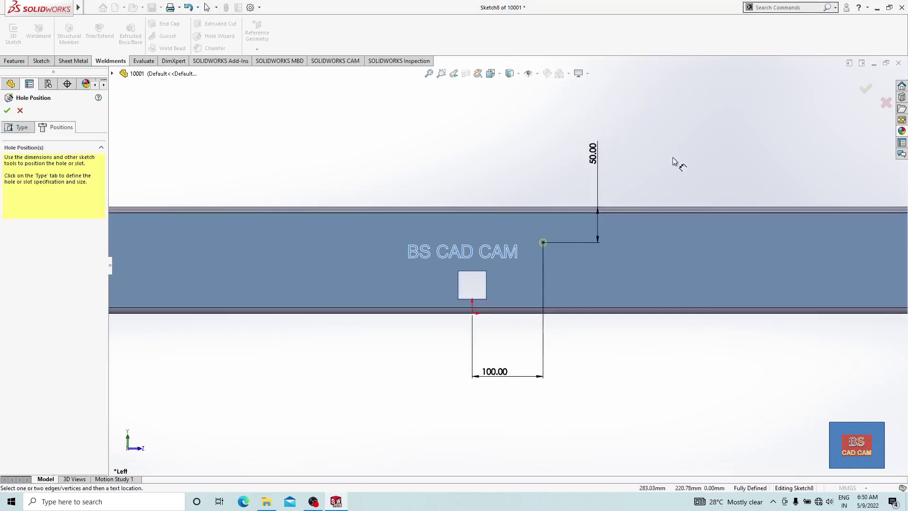
{"action": "left_click", "coordinate": [869, 89]}
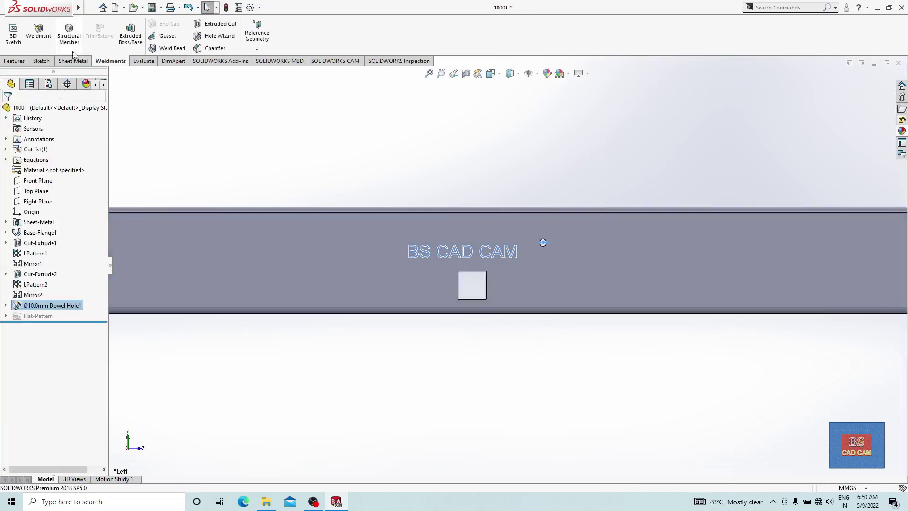
Edit the web hole's specification, changing its type to Drill sizes and its size to Ø8.2.
{"action": "left_click", "coordinate": [395, 134]}
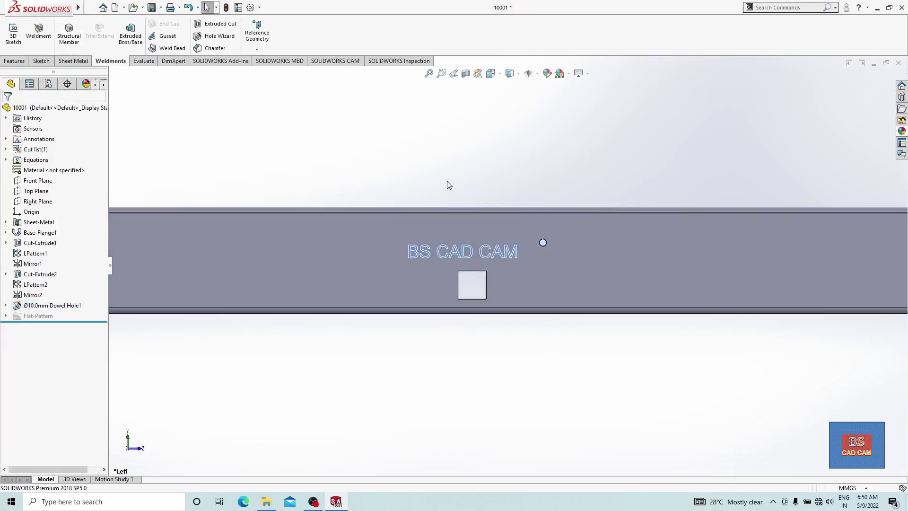
{"action": "left_click", "coordinate": [43, 306]}
{"action": "left_click", "coordinate": [50, 274]}
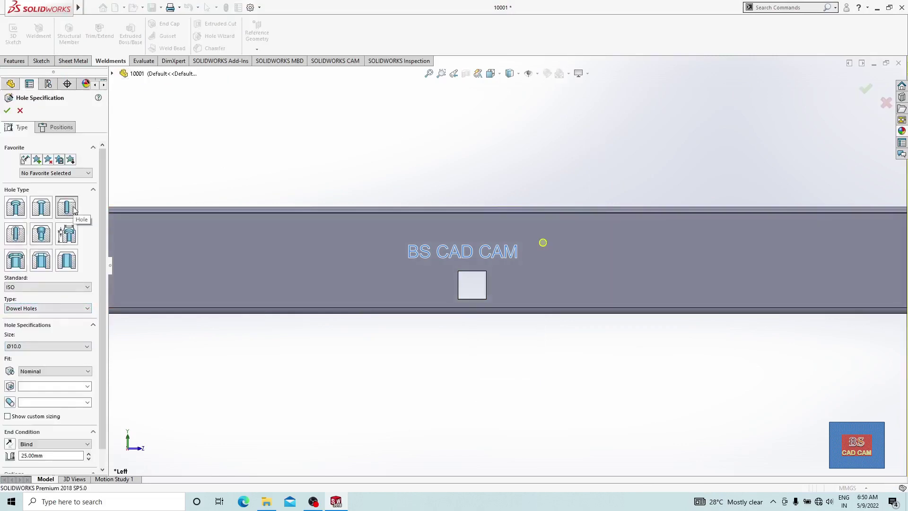
{"action": "left_click", "coordinate": [23, 309]}
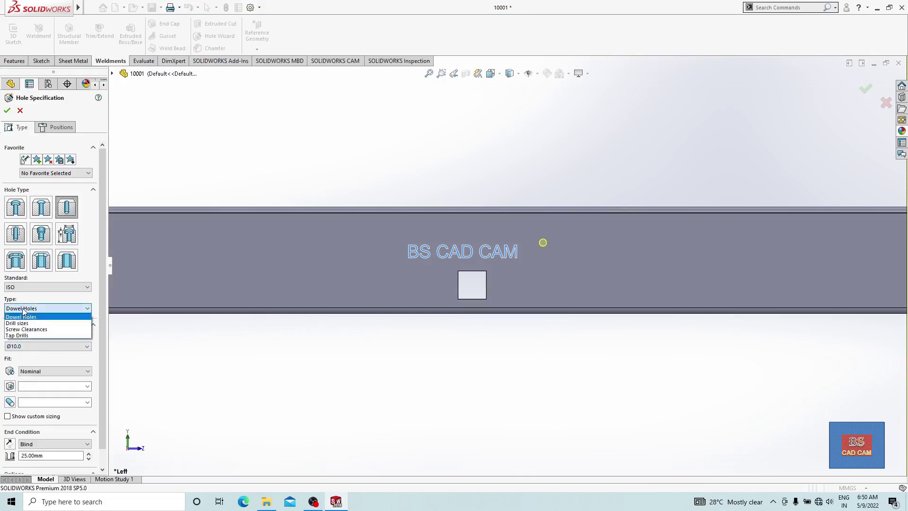
{"action": "left_click", "coordinate": [17, 324]}
{"action": "left_click", "coordinate": [28, 347]}
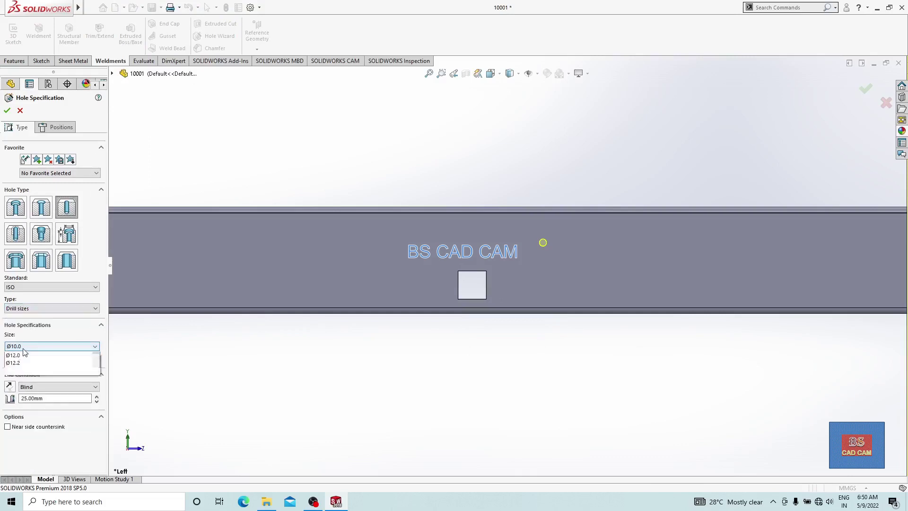
{"action": "scroll", "coordinate": [32, 402], "scroll_direction": "up", "scroll_amount": 6}
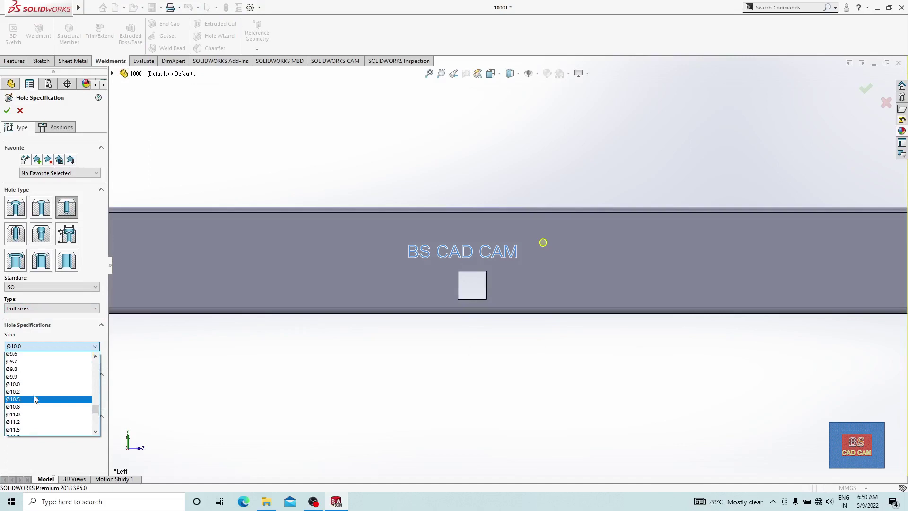
{"action": "scroll", "coordinate": [24, 376], "scroll_direction": "up", "scroll_amount": 3}
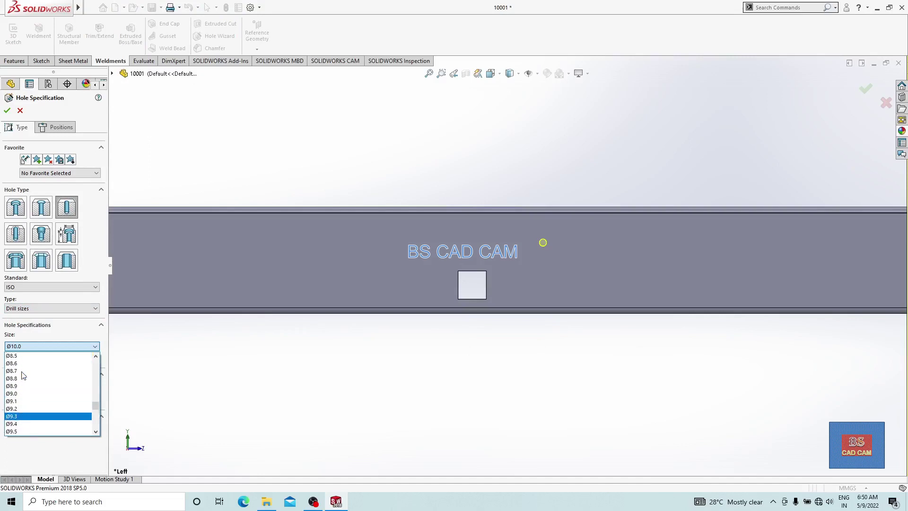
{"action": "scroll", "coordinate": [22, 375], "scroll_direction": "up", "scroll_amount": 2}
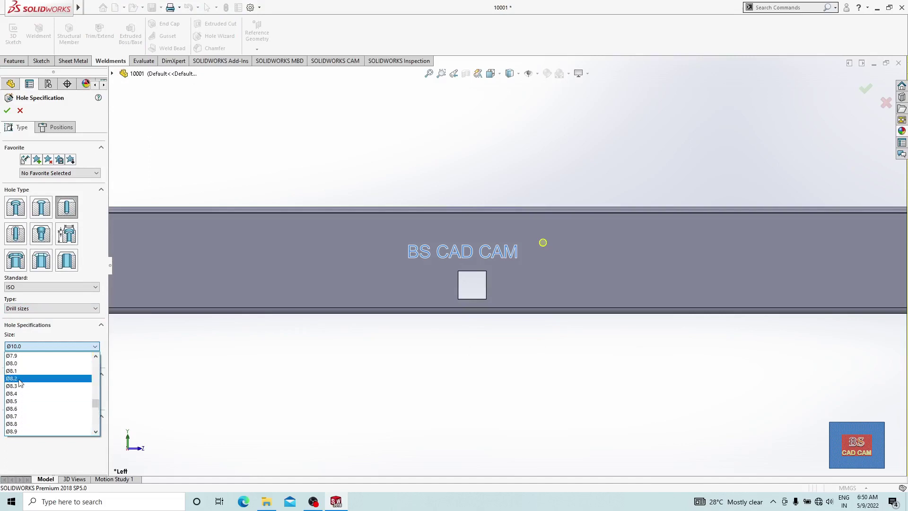
{"action": "left_click", "coordinate": [23, 377]}
{"action": "left_click", "coordinate": [7, 112]}
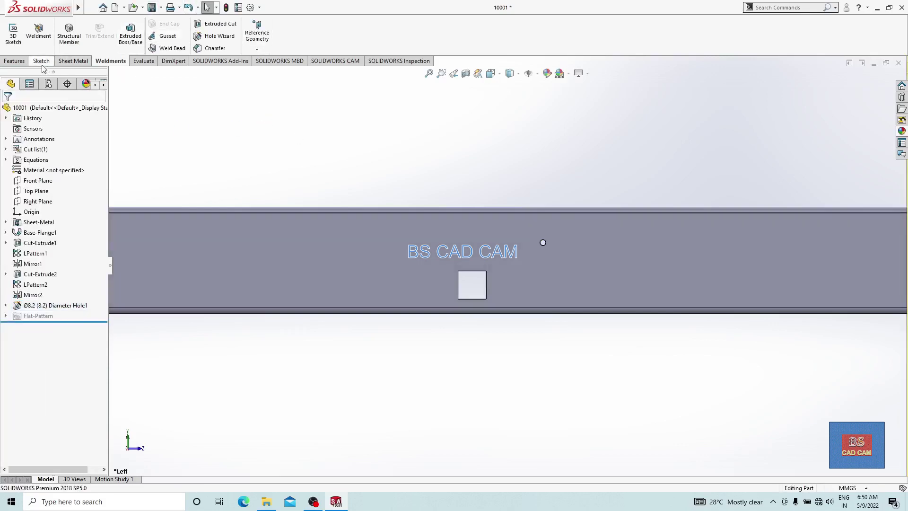
Start a Linear Pattern of the Ø8.2 hole along the web's upper lengthwise edge with 200 mm spacing.
{"action": "left_click", "coordinate": [21, 62]}
{"action": "left_click", "coordinate": [283, 34]}
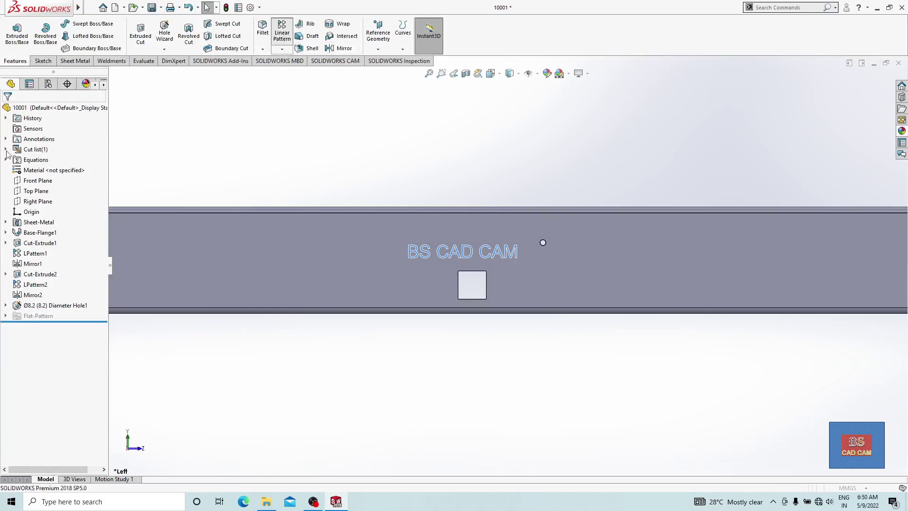
{"action": "left_click", "coordinate": [361, 212]}
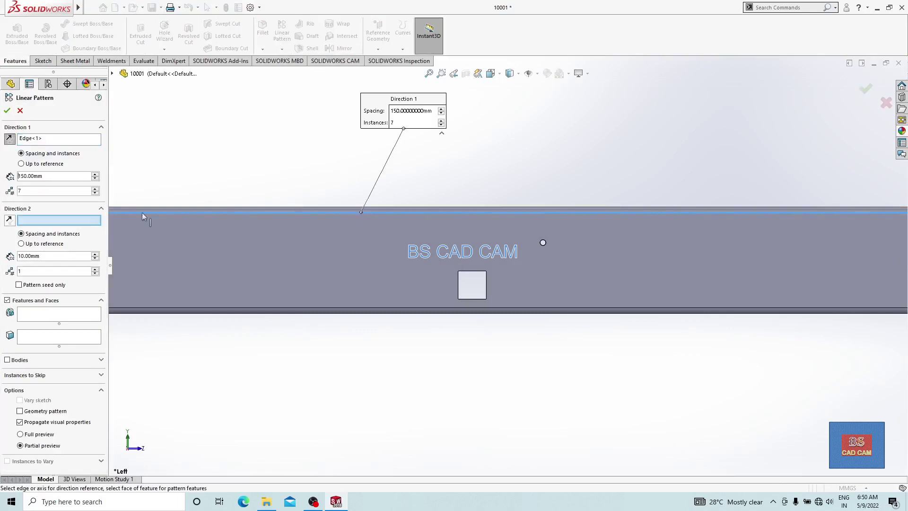
{"action": "left_click", "coordinate": [33, 312]}
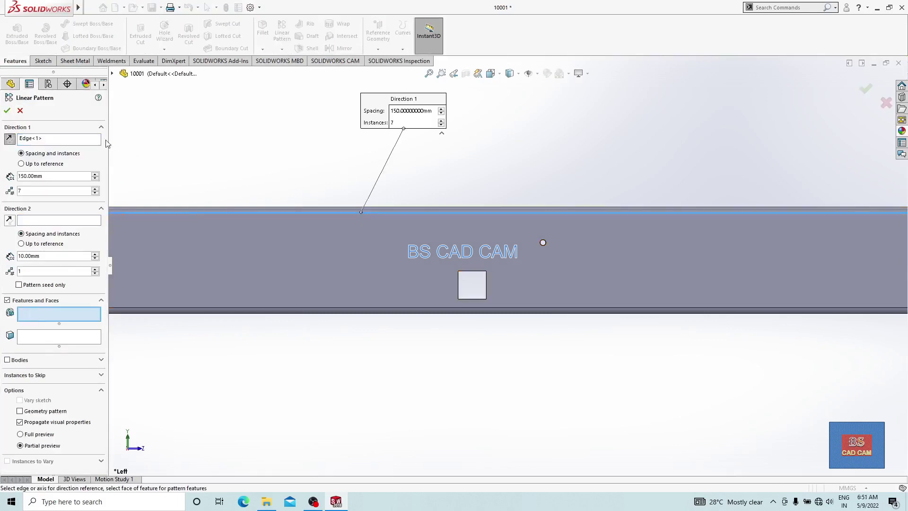
{"action": "left_click", "coordinate": [112, 74]}
{"action": "left_click", "coordinate": [164, 270]}
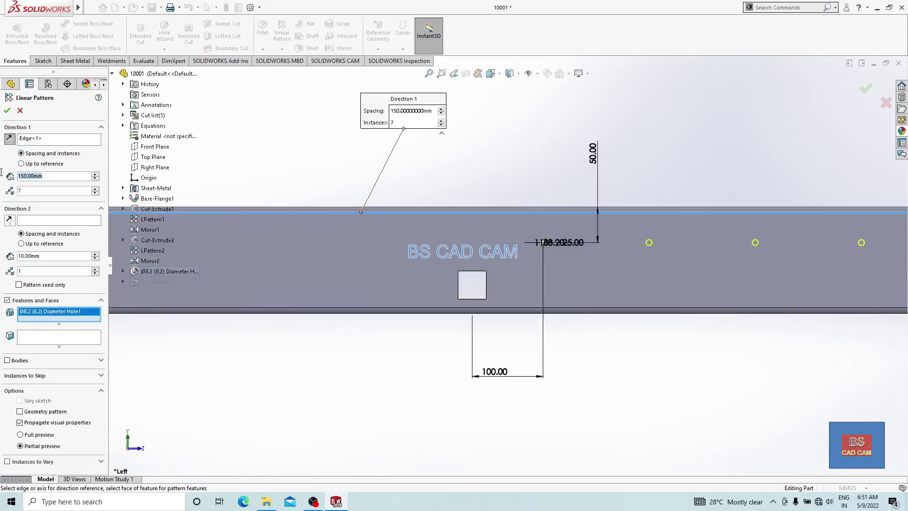
{"action": "type", "text": "200"}
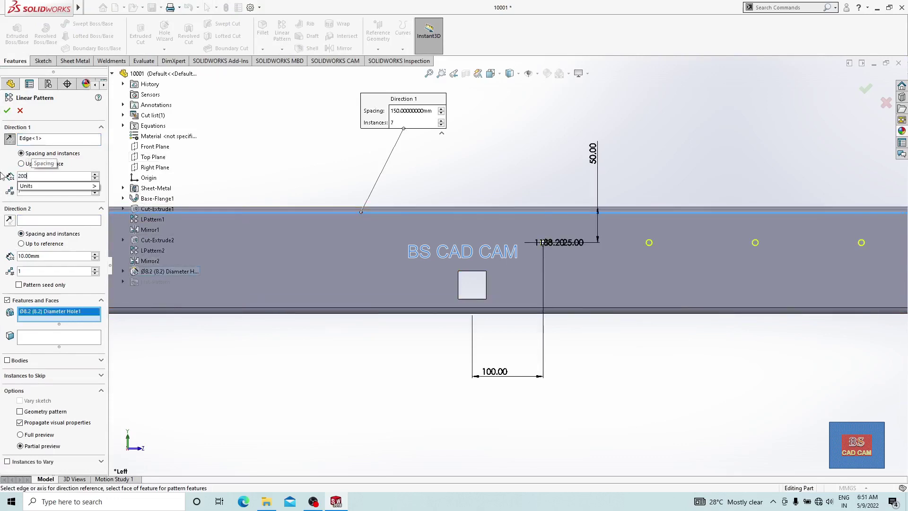
{"action": "key", "text": "Return"}
Set the hole pattern to 5 instances and complete the Linear Pattern.
{"action": "scroll", "coordinate": [449, 178], "scroll_direction": "up", "scroll_amount": 4}
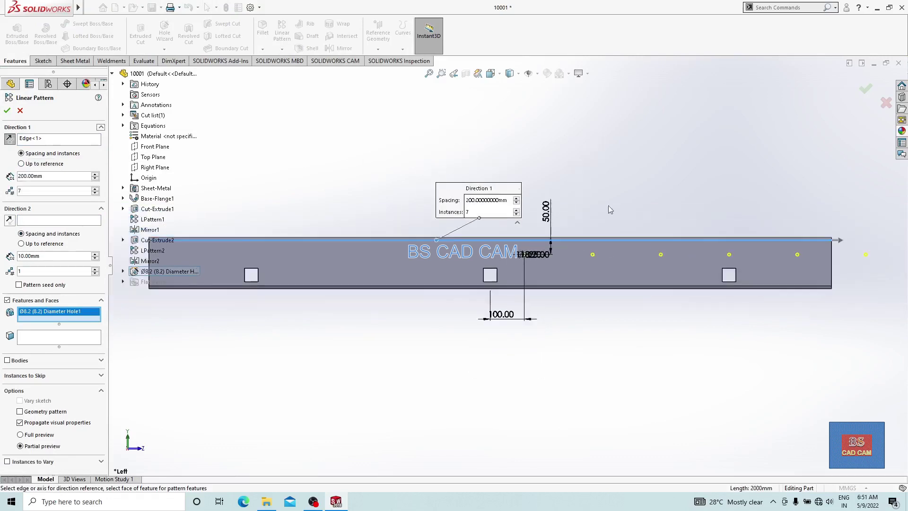
{"action": "scroll", "coordinate": [620, 216], "scroll_direction": "down", "scroll_amount": 1}
{"action": "left_click", "coordinate": [95, 193]}
{"action": "left_click", "coordinate": [96, 193]}
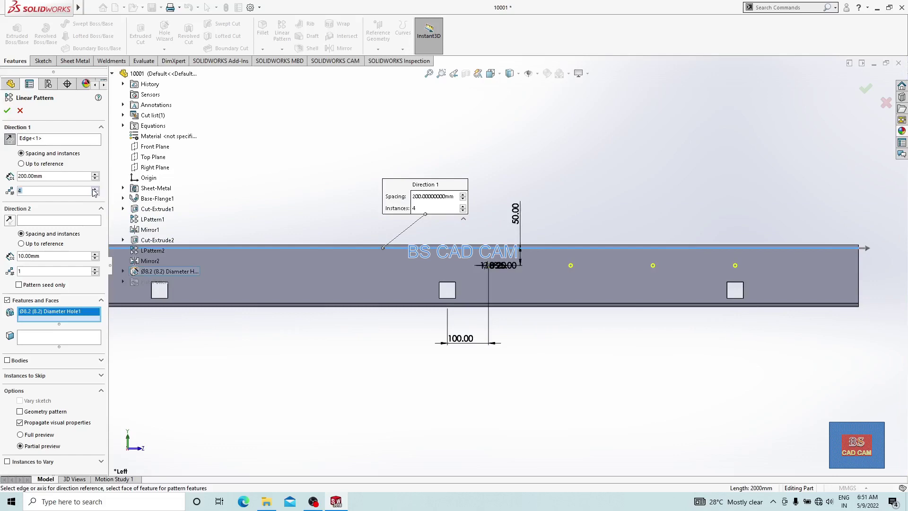
{"action": "left_click", "coordinate": [95, 189]}
{"action": "left_click", "coordinate": [7, 110]}
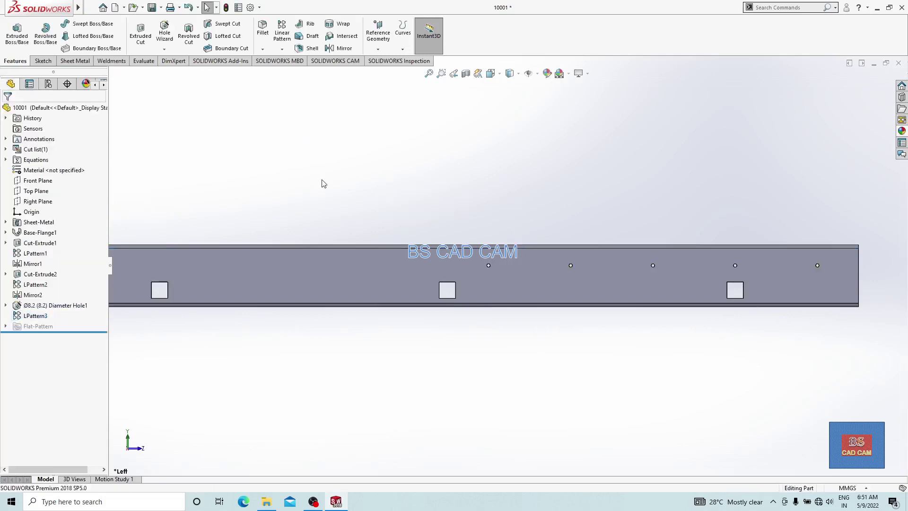
Start a second Linear Pattern of the Ø8.2 hole along the same upper lengthwise web edge.
{"action": "left_click", "coordinate": [282, 33]}
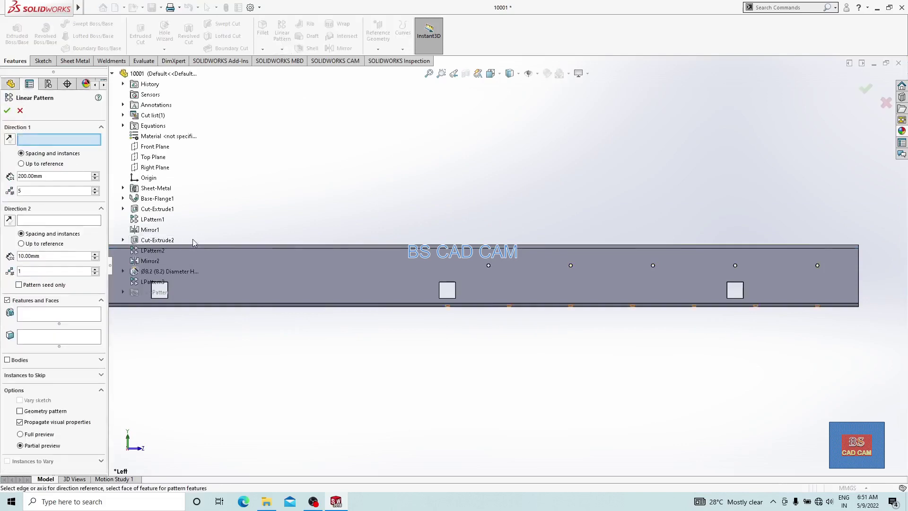
{"action": "left_click", "coordinate": [219, 246]}
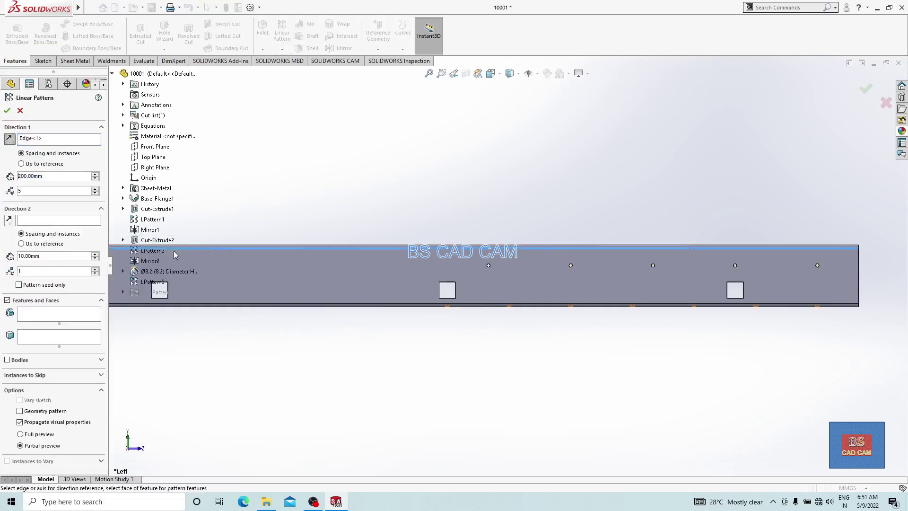
{"action": "left_click", "coordinate": [41, 314]}
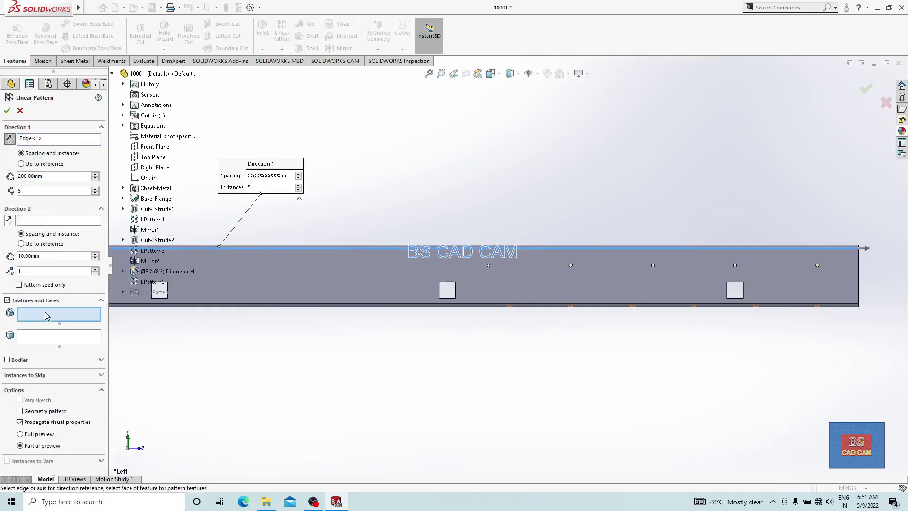
{"action": "left_click", "coordinate": [152, 271]}
Pattern the Ø8.2 hole in the reversed direction with 6 instances at 200 mm spacing, and save the part.
{"action": "middle_click_drag", "start_coordinate": [468, 353], "coordinate": [500, 390]}
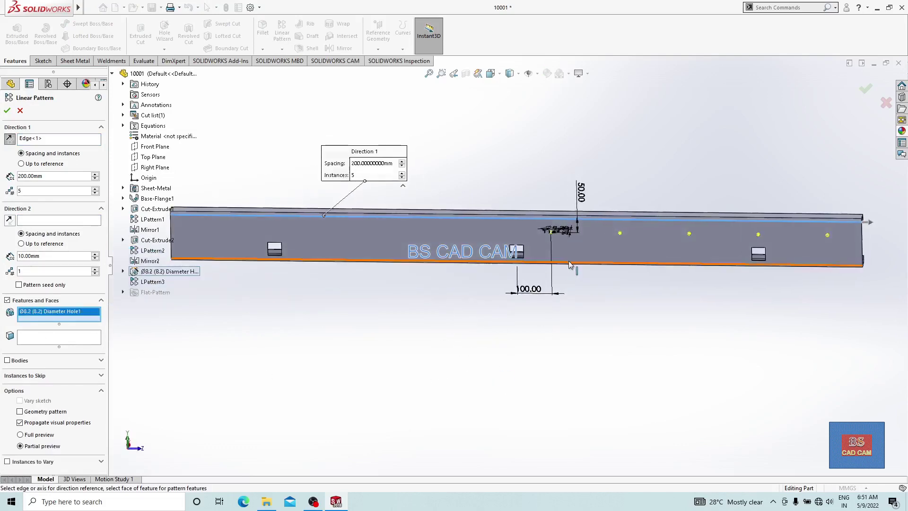
{"action": "scroll", "coordinate": [570, 250], "scroll_direction": "down", "scroll_amount": 6}
{"action": "scroll", "coordinate": [523, 251], "scroll_direction": "up", "scroll_amount": 4}
{"action": "left_click", "coordinate": [10, 138]}
{"action": "scroll", "coordinate": [439, 323], "scroll_direction": "up", "scroll_amount": 5}
{"action": "scroll", "coordinate": [289, 266], "scroll_direction": "down", "scroll_amount": 4}
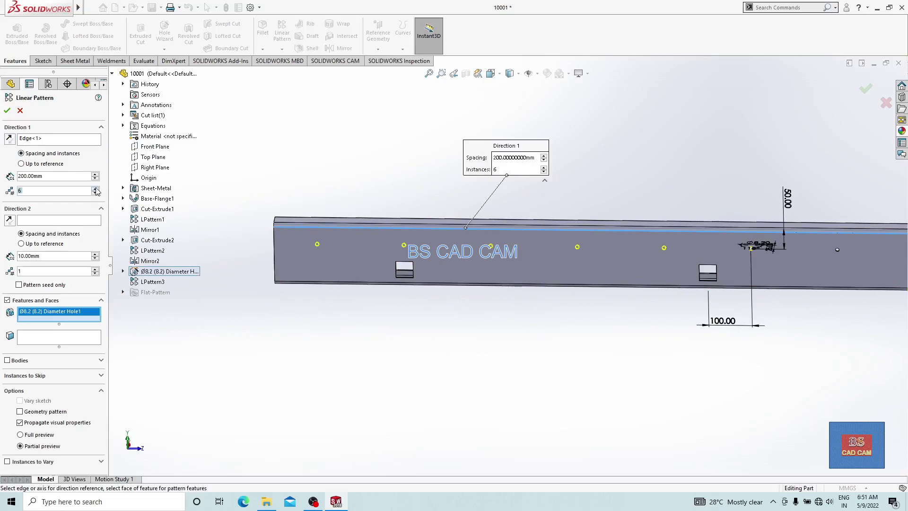
{"action": "left_click", "coordinate": [6, 112]}
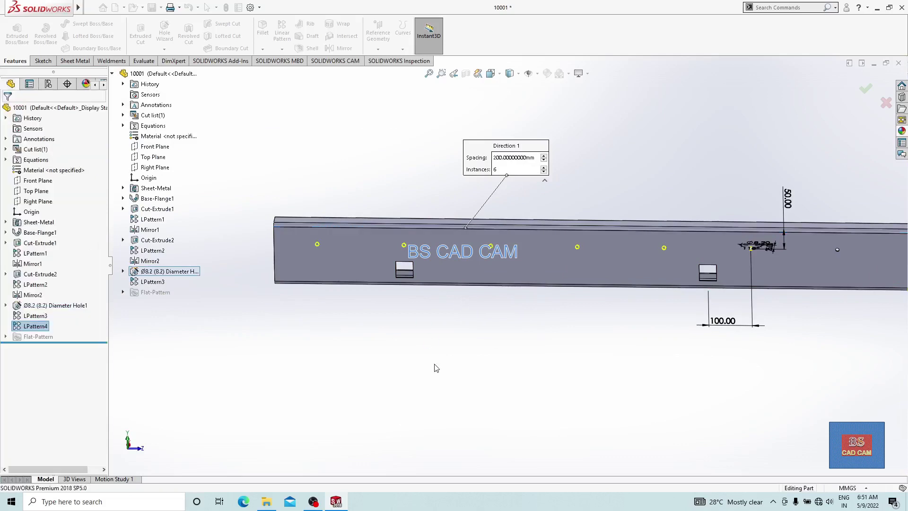
{"action": "scroll", "coordinate": [434, 367], "scroll_direction": "up", "scroll_amount": 3}
{"action": "scroll", "coordinate": [586, 335], "scroll_direction": "down", "scroll_amount": 1}
{"action": "key", "text": "ctrl+s"}
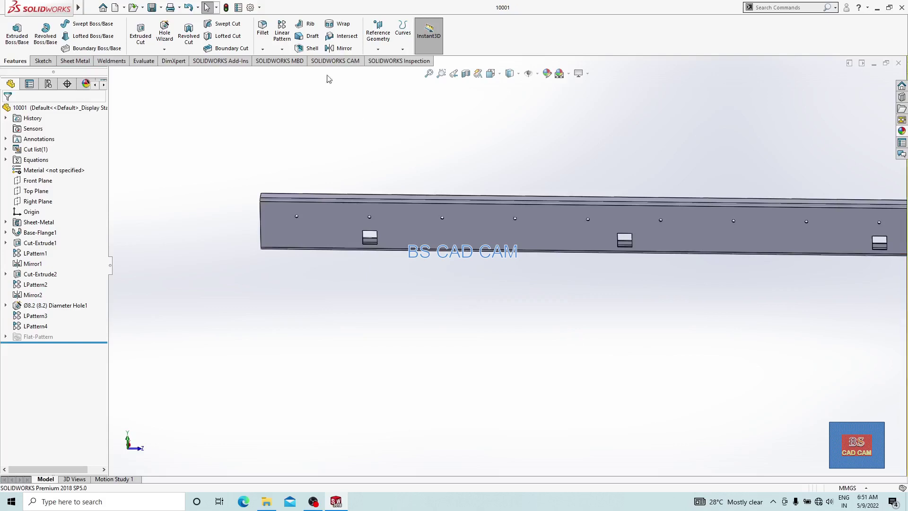
Flatten the channel to check its flat pattern, return it to the folded state and show it in isometric view.
{"action": "left_click", "coordinate": [74, 61]}
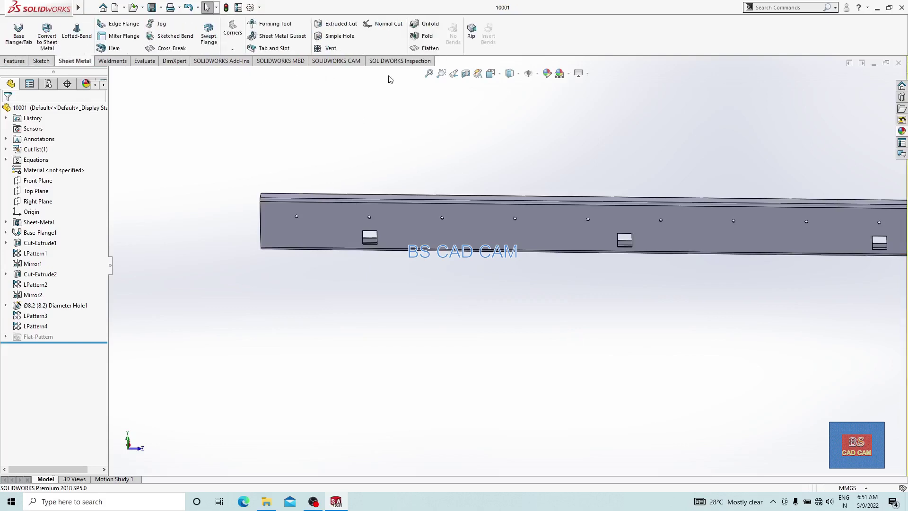
{"action": "left_click", "coordinate": [430, 48]}
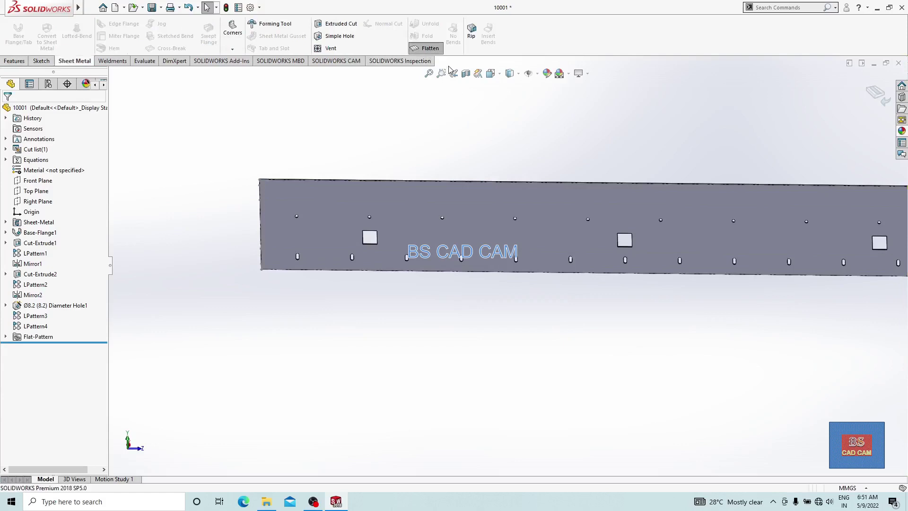
{"action": "left_click", "coordinate": [430, 49]}
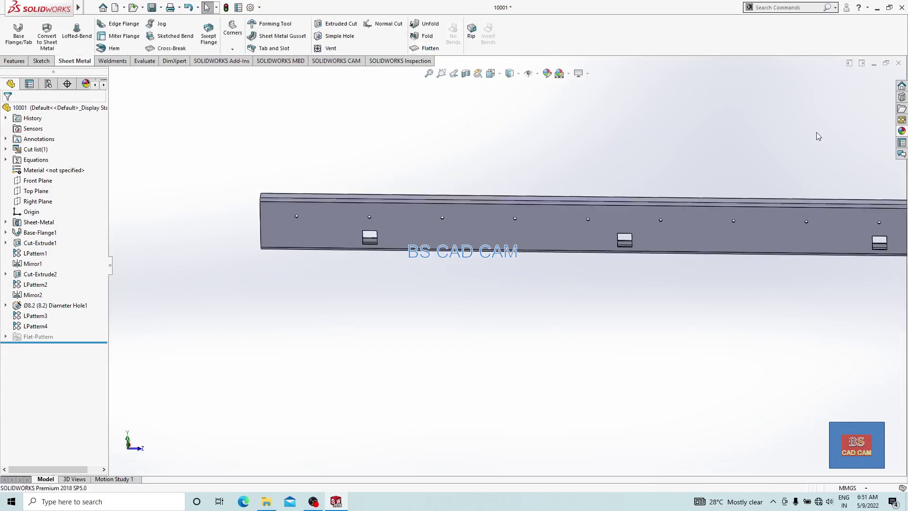
{"action": "left_click", "coordinate": [496, 74]}
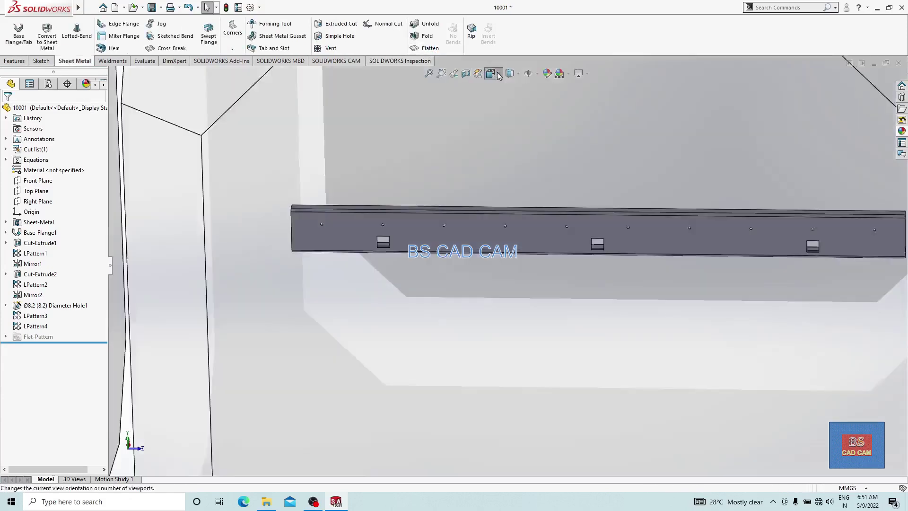
{"action": "left_click", "coordinate": [544, 94]}
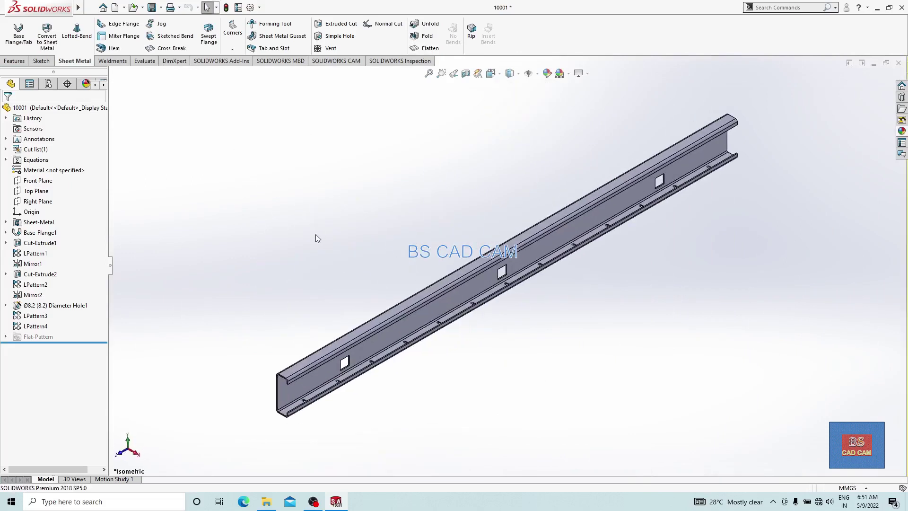
Assign Plain Carbon Steel as the channel's material and save the part.
{"action": "right_click", "coordinate": [71, 170]}
{"action": "left_click", "coordinate": [97, 209]}
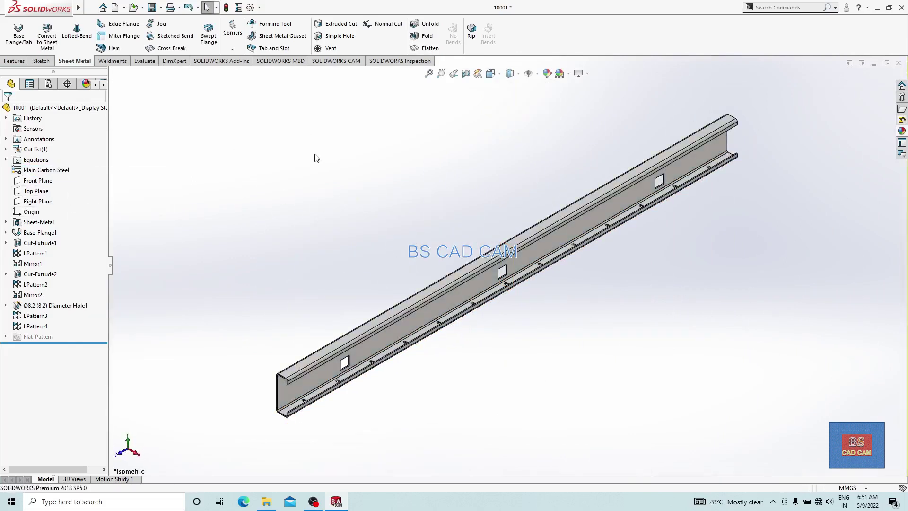
{"action": "key", "text": "ctrl+s"}
Create a new part document and open a sketch on the Front Plane.
{"action": "left_click", "coordinate": [91, 8]}
{"action": "left_click", "coordinate": [105, 22]}
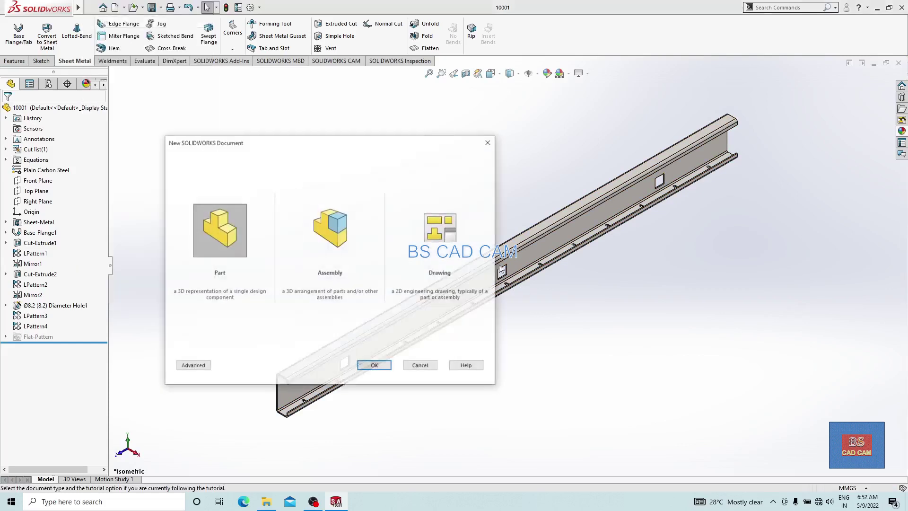
{"action": "left_click", "coordinate": [235, 235]}
{"action": "left_click", "coordinate": [371, 365]}
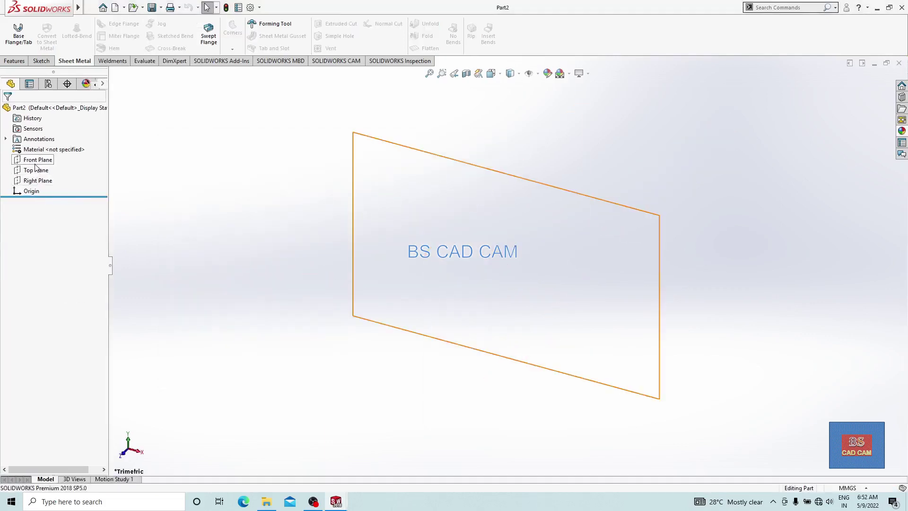
{"action": "left_click", "coordinate": [37, 160]}
{"action": "left_click", "coordinate": [46, 148]}
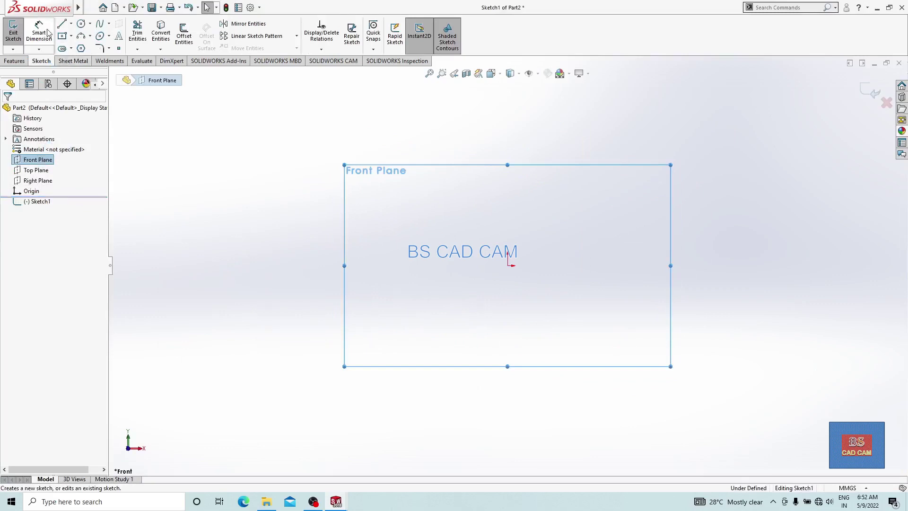
Sketch a line about 120 mm long above the origin and make it horizontal.
{"action": "left_click", "coordinate": [61, 23]}
{"action": "left_click", "coordinate": [421, 238]}
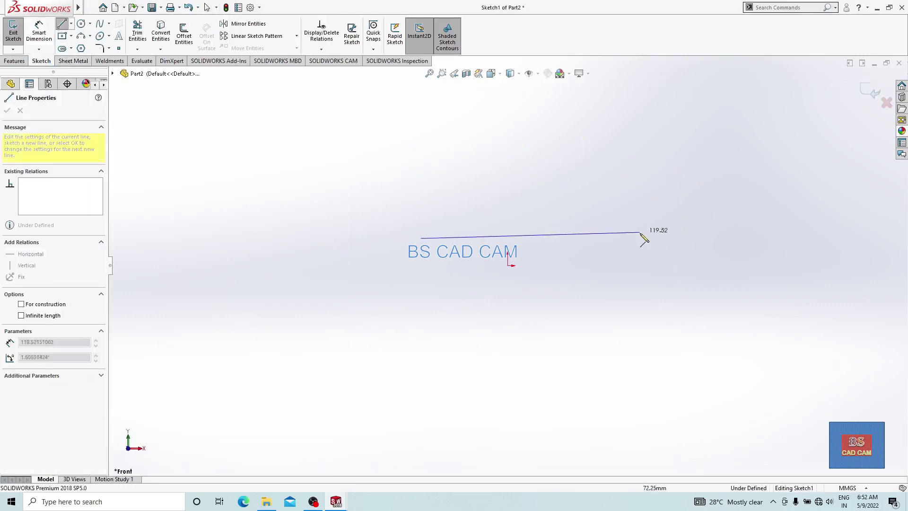
{"action": "left_click", "coordinate": [641, 241]}
{"action": "key", "text": "Escape"}
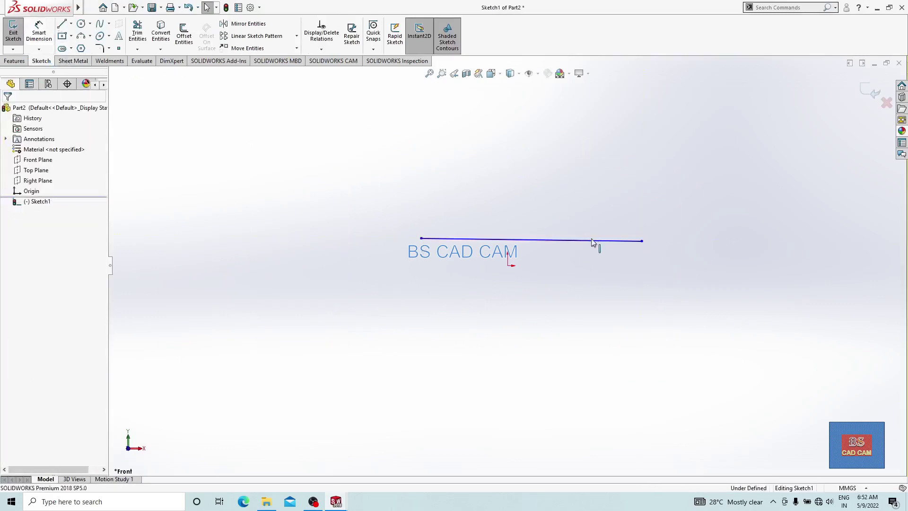
{"action": "left_click", "coordinate": [592, 240]}
{"action": "left_click", "coordinate": [607, 205]}
Add a Midpoint relation between the horizontal line and the origin.
{"action": "left_click", "coordinate": [508, 280]}
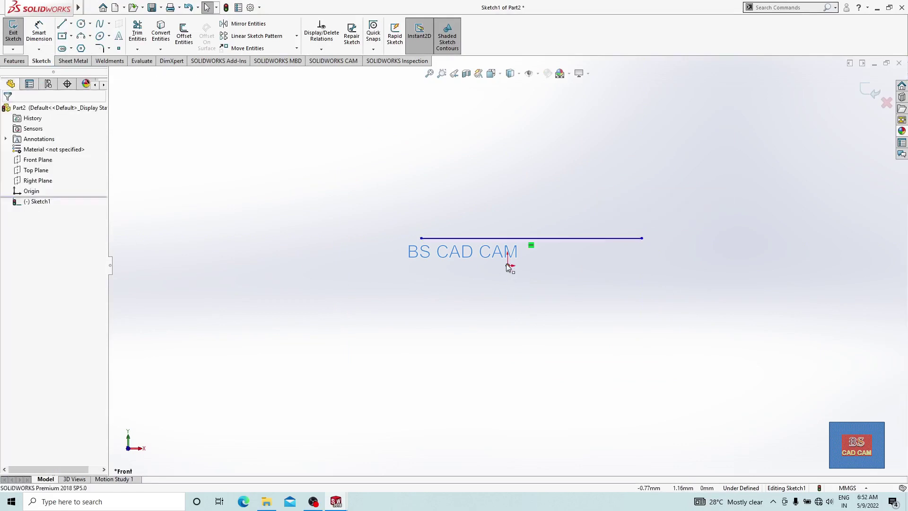
{"action": "left_click", "coordinate": [535, 238], "text": "ctrl"}
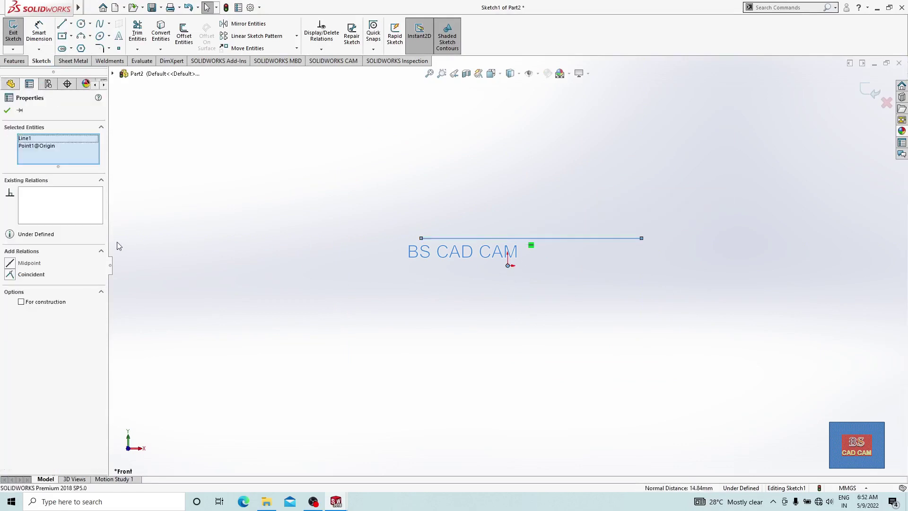
{"action": "left_click", "coordinate": [10, 263]}
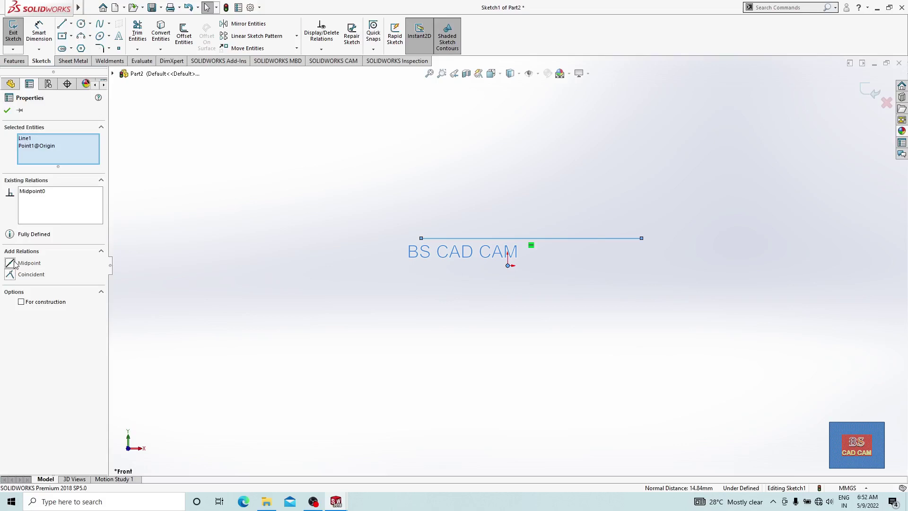
{"action": "left_click", "coordinate": [6, 111]}
Dimension the line's length to 618 mm and exit the sketch.
{"action": "left_click", "coordinate": [39, 33]}
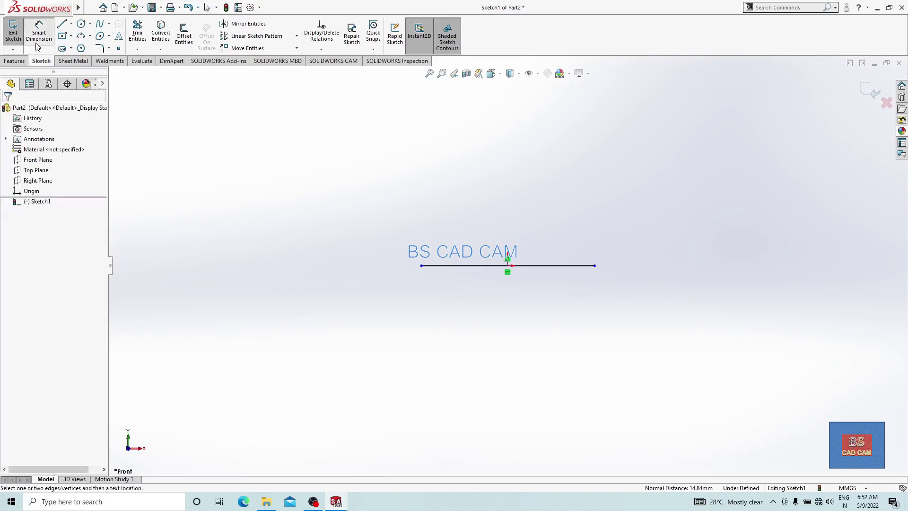
{"action": "left_click", "coordinate": [447, 267]}
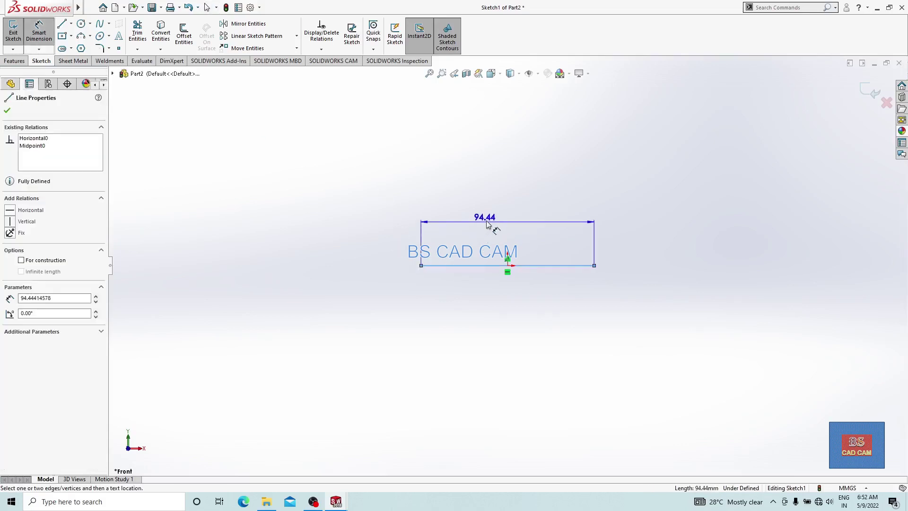
{"action": "left_click", "coordinate": [539, 223]}
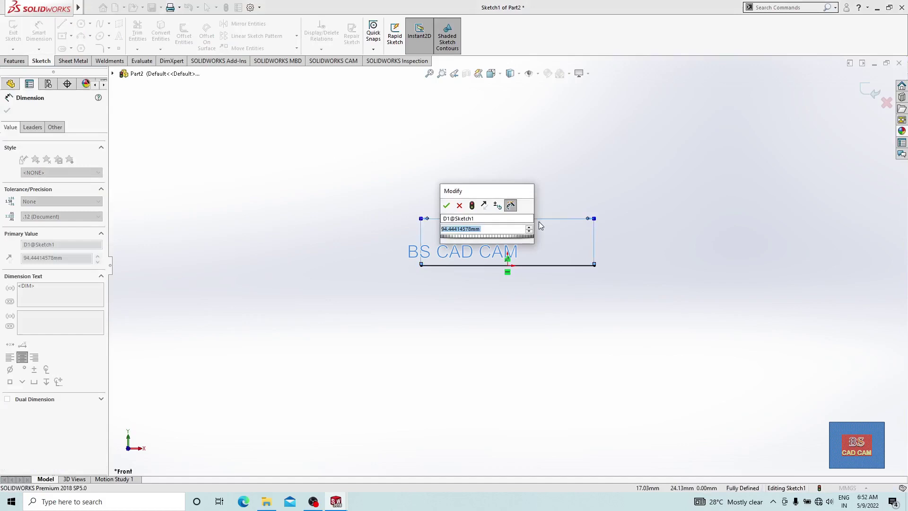
{"action": "type", "text": "618"}
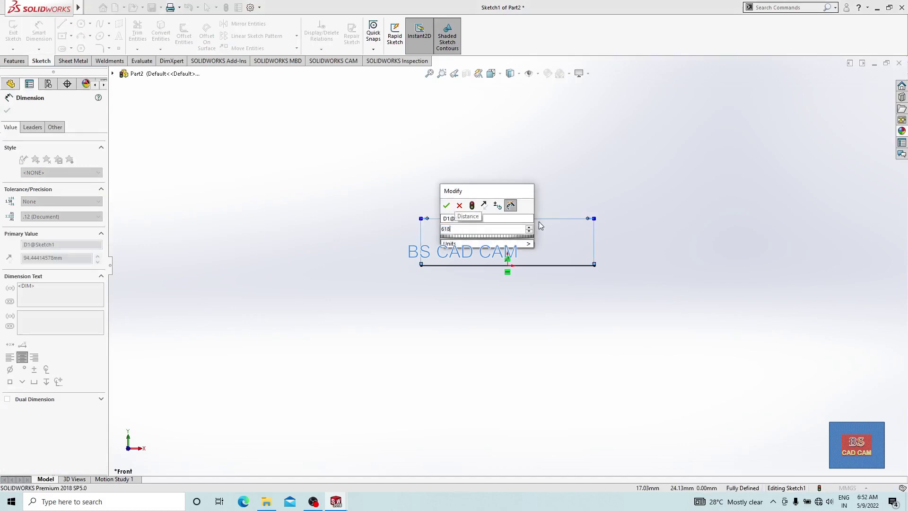
{"action": "key", "text": "Return"}
{"action": "left_click", "coordinate": [673, 186]}
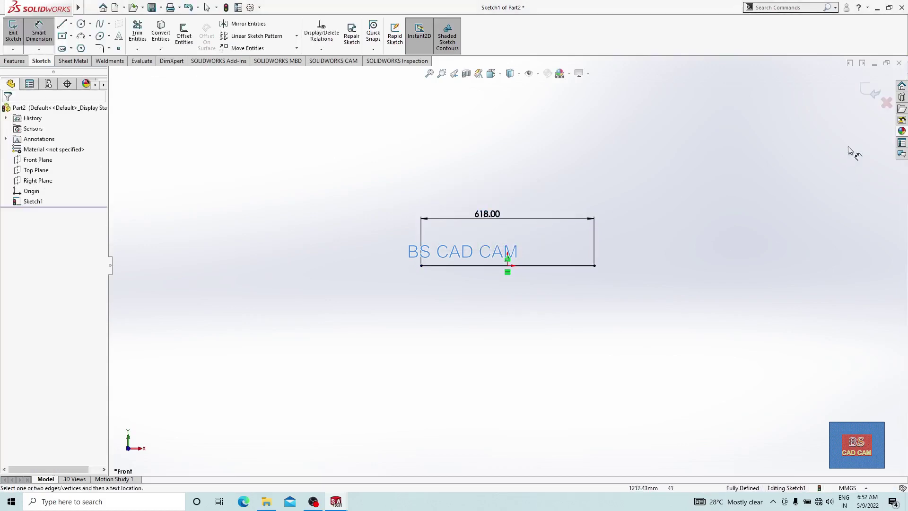
{"action": "left_click", "coordinate": [863, 92]}
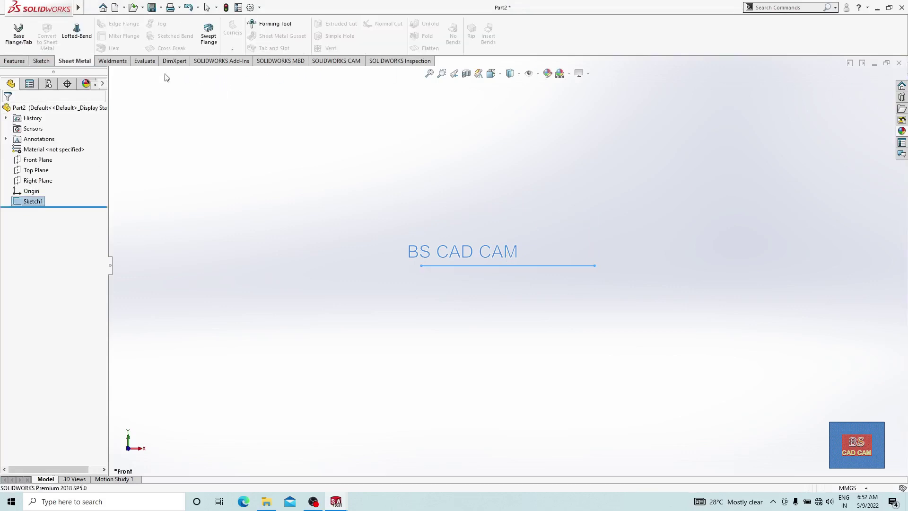
Create an iso square tube 40 x 40 x 4 Structural Member along the sketched line.
{"action": "left_click", "coordinate": [114, 62]}
{"action": "left_click", "coordinate": [69, 33]}
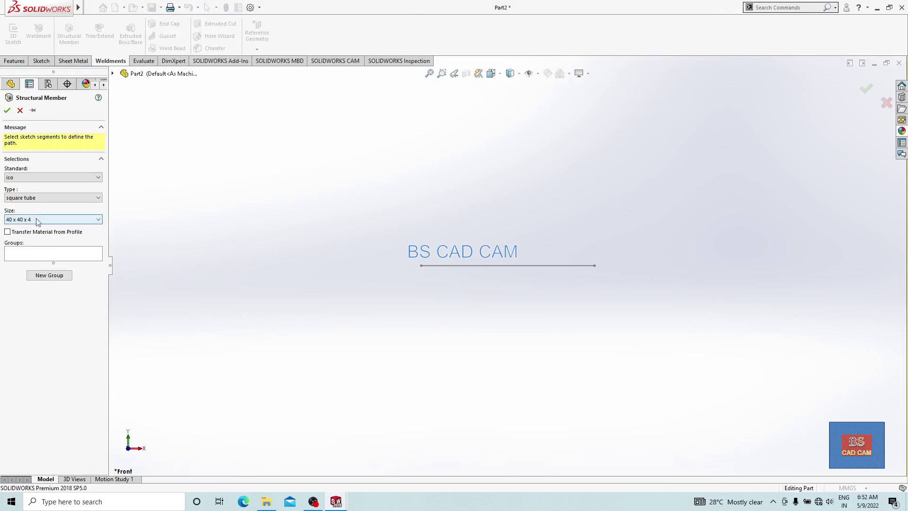
{"action": "left_click", "coordinate": [462, 265]}
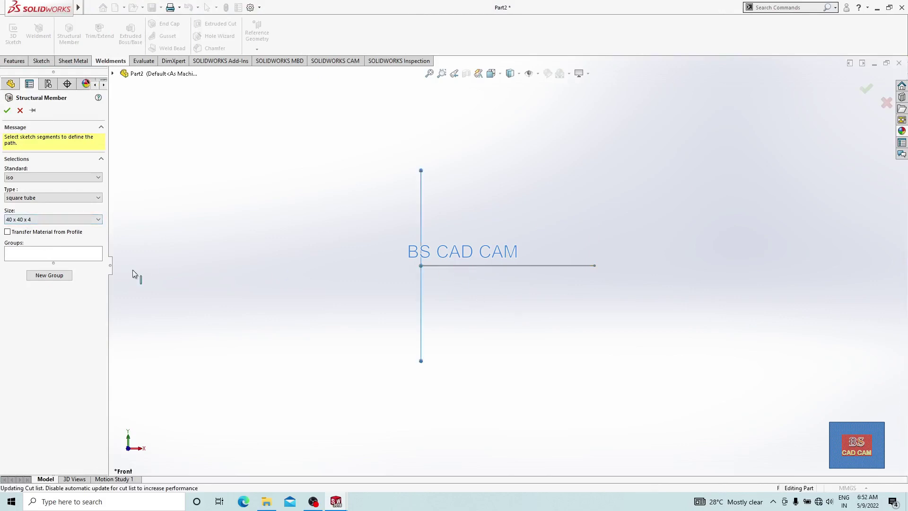
{"action": "left_click", "coordinate": [7, 111]}
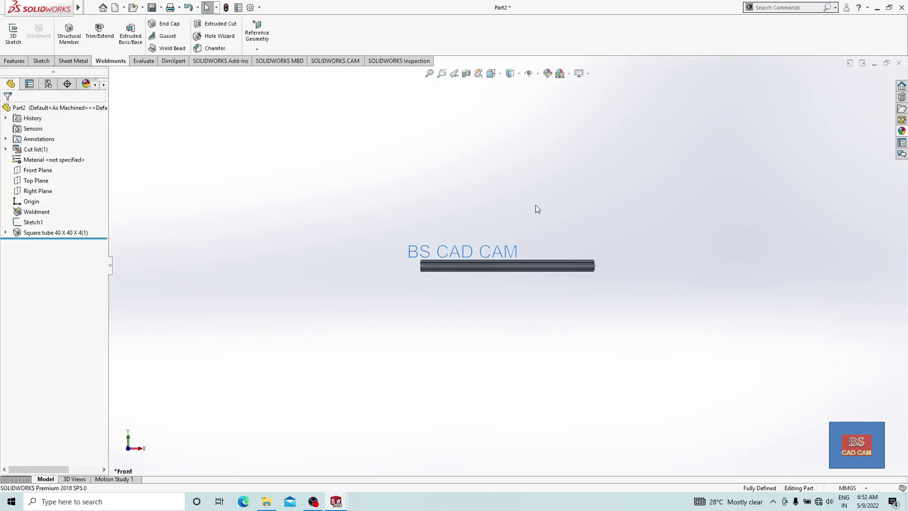
Save the tube part as 10002 in the ROLLER CONVAYOR 2 folder.
{"action": "key", "text": "ctrl+s"}
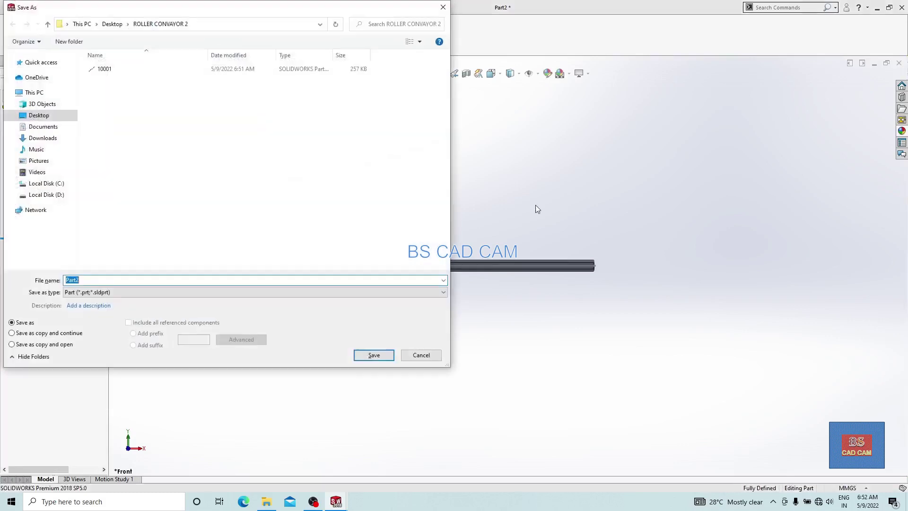
{"action": "left_click", "coordinate": [117, 71]}
{"action": "double_click", "coordinate": [106, 278]}
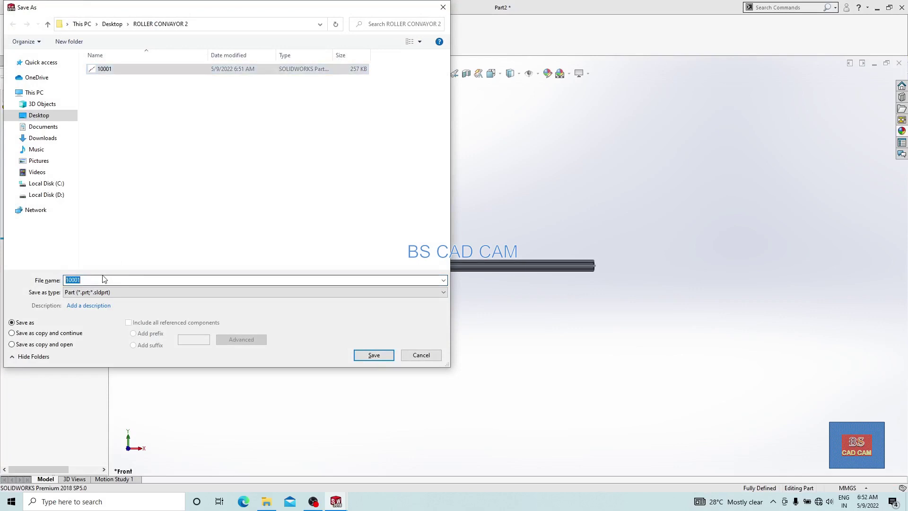
{"action": "key", "text": "BackSpace"}
{"action": "type", "text": "2"}
{"action": "key", "text": "Return"}
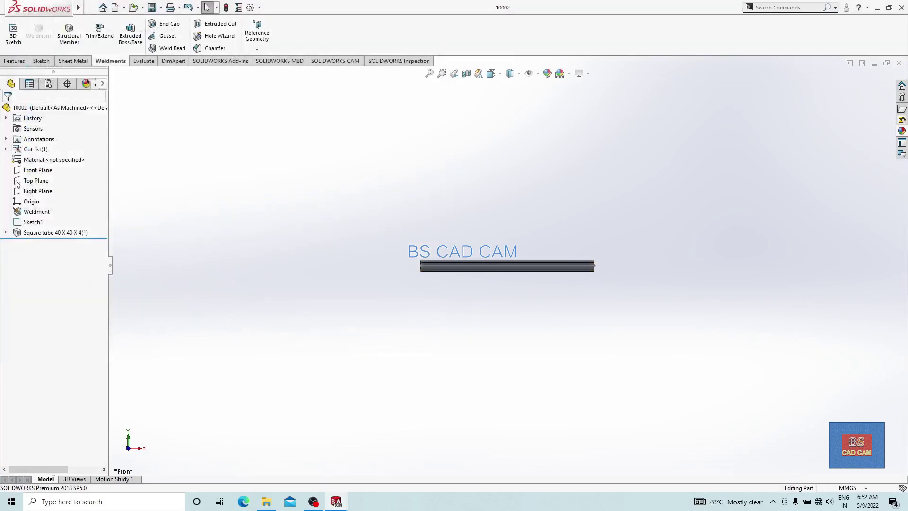
Assign Plain Carbon Steel as the square tube's material and hide its path sketch.
{"action": "right_click", "coordinate": [55, 159]}
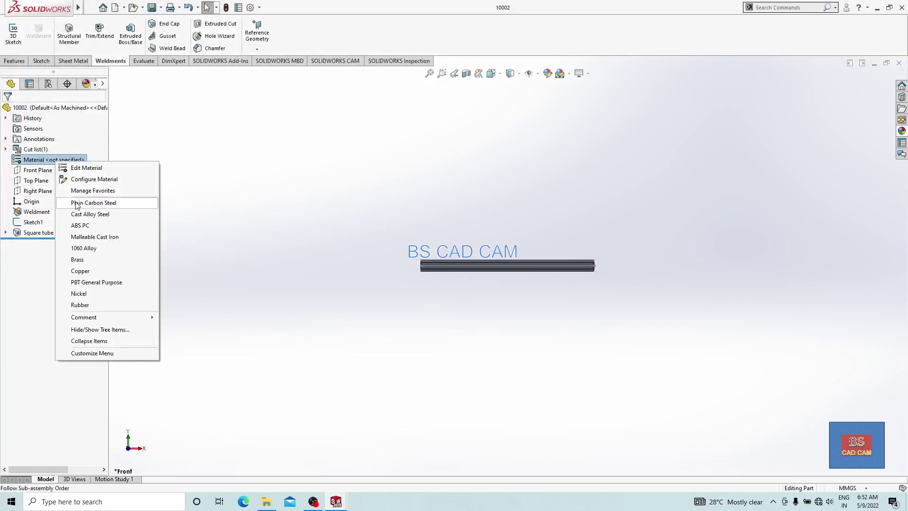
{"action": "left_click", "coordinate": [78, 204]}
{"action": "right_click", "coordinate": [475, 268]}
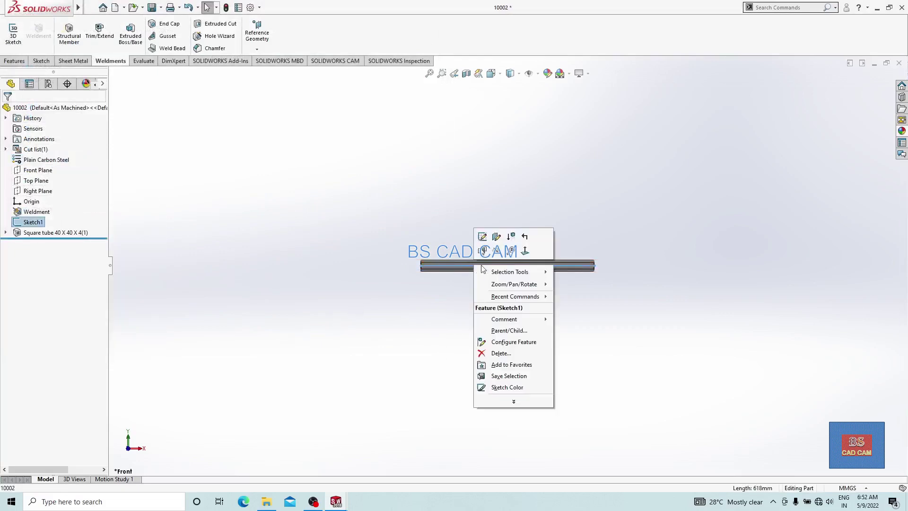
{"action": "left_click", "coordinate": [485, 237]}
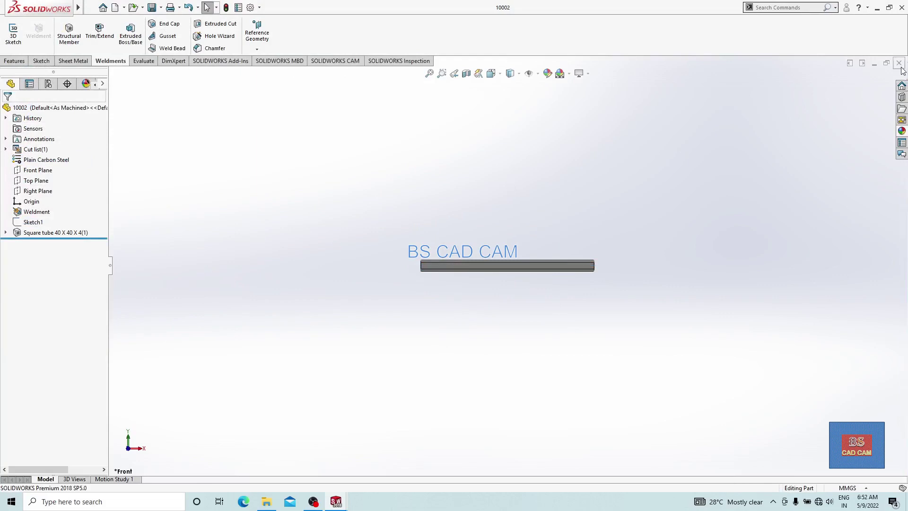
{"action": "scroll", "coordinate": [524, 251], "scroll_direction": "up", "scroll_amount": 3}
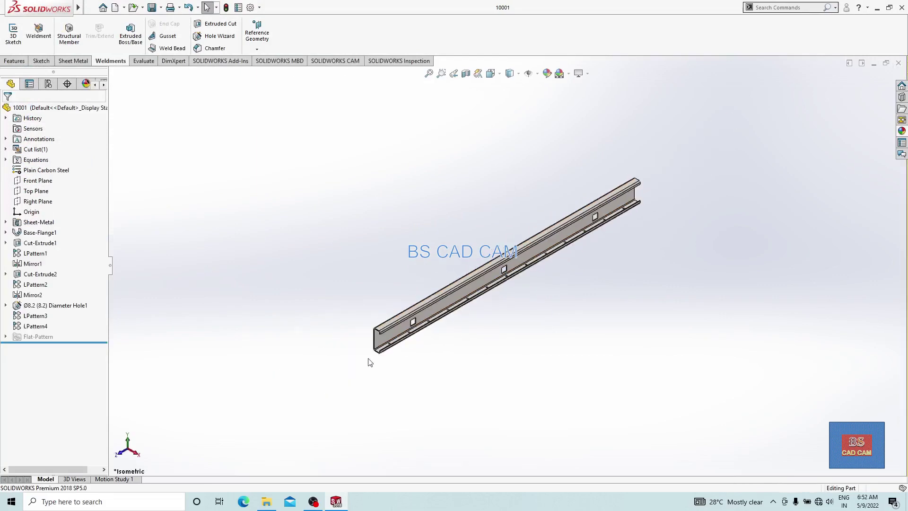
{"action": "scroll", "coordinate": [368, 378], "scroll_direction": "down", "scroll_amount": 4}
{"action": "scroll", "coordinate": [434, 310], "scroll_direction": "down", "scroll_amount": 3}
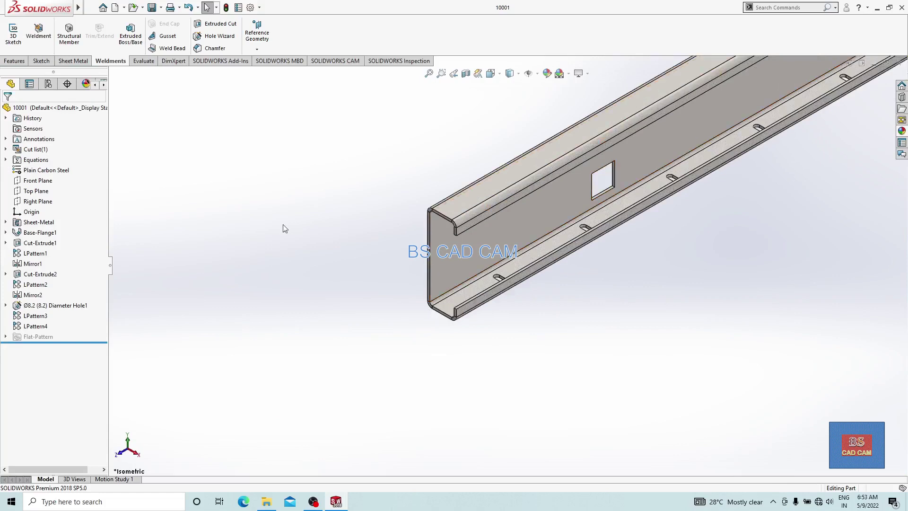
Create a new part document for the next conveyor component.
{"action": "left_click", "coordinate": [91, 8]}
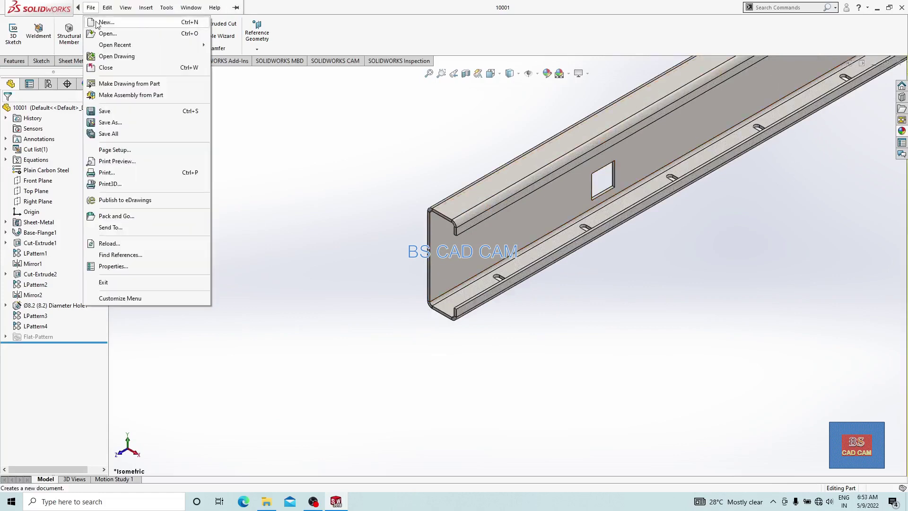
{"action": "left_click", "coordinate": [106, 22]}
{"action": "left_click", "coordinate": [373, 368]}
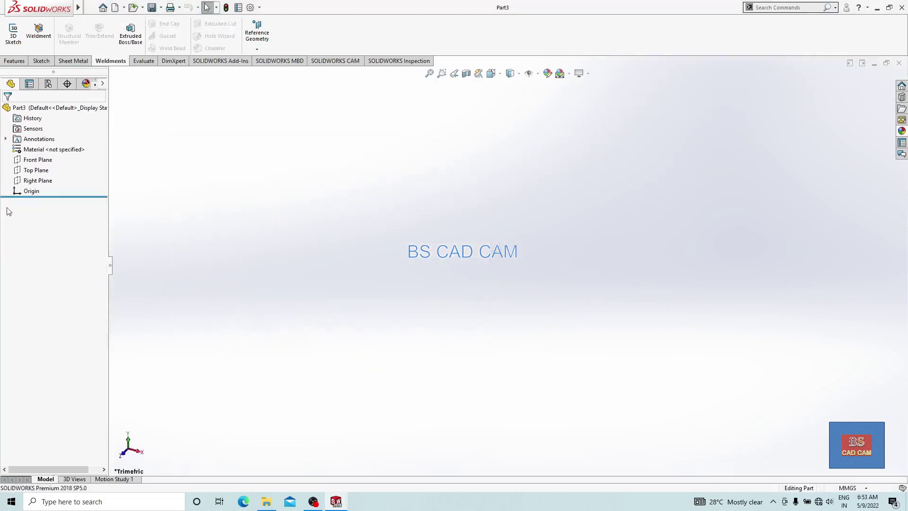
Sketch a center rectangle about 45 mm wide and 92 mm high on the Front Plane, centered on the origin.
{"action": "left_click", "coordinate": [39, 160]}
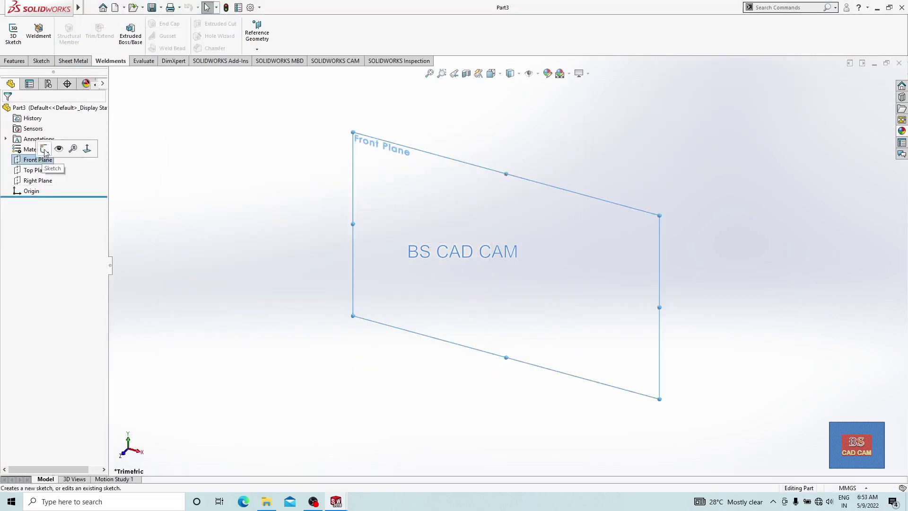
{"action": "left_click", "coordinate": [45, 150]}
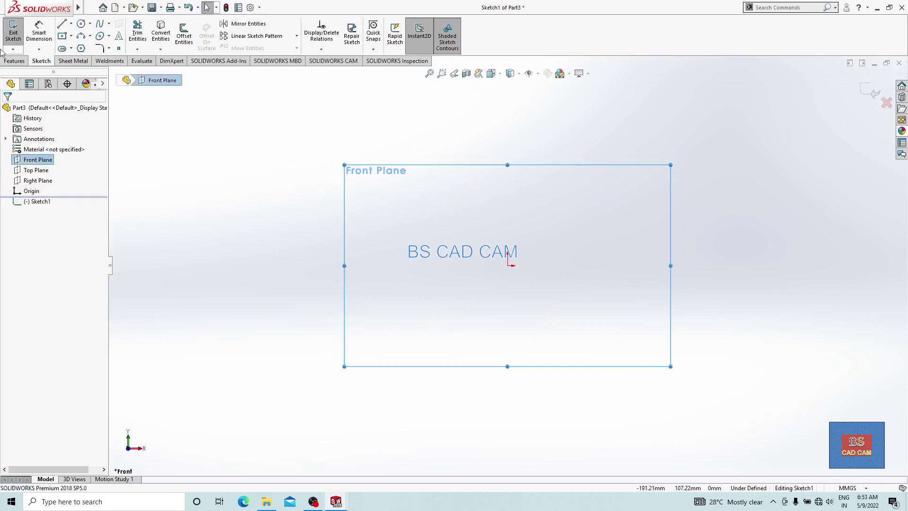
{"action": "left_click", "coordinate": [62, 35]}
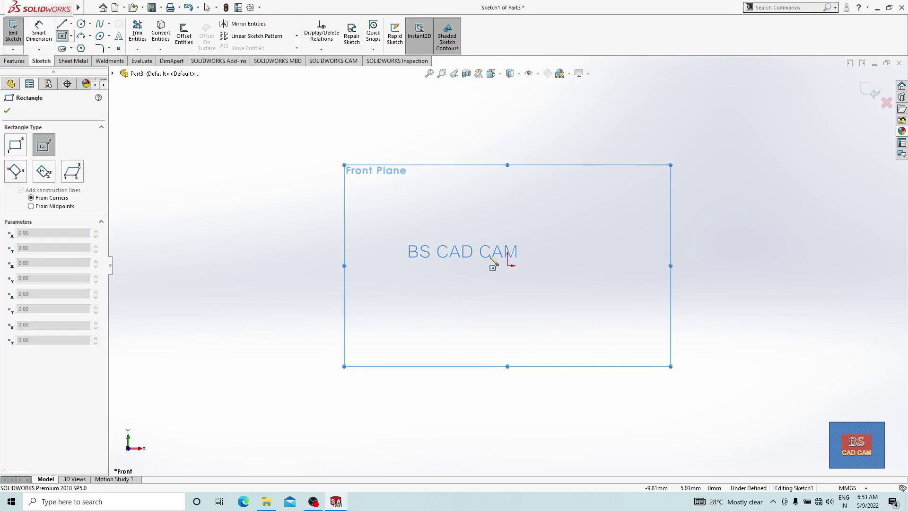
{"action": "left_click_drag", "start_coordinate": [507, 265], "coordinate": [549, 349]}
{"action": "key", "text": "Escape"}
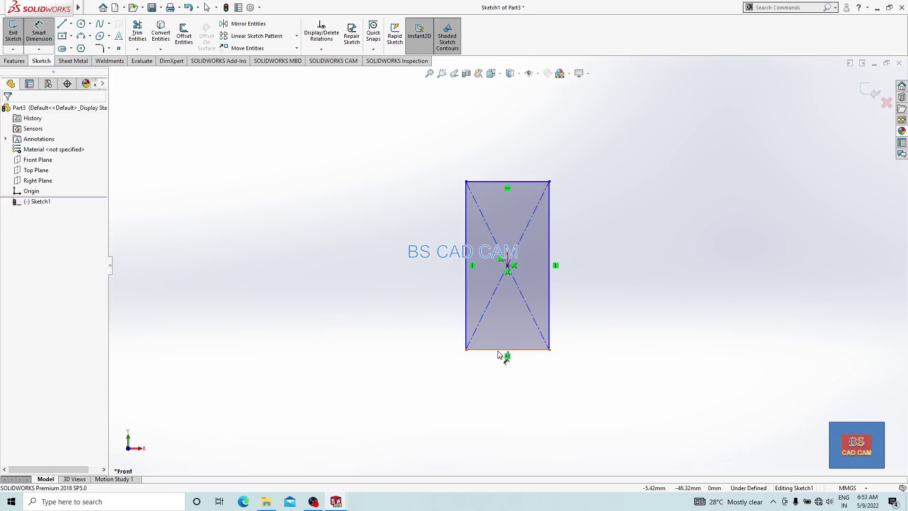
Dimension the rectangle's height between its two horizontal edges to 142 mm, entered as 150-8.
{"action": "left_click", "coordinate": [494, 182]}
{"action": "left_click", "coordinate": [496, 181]}
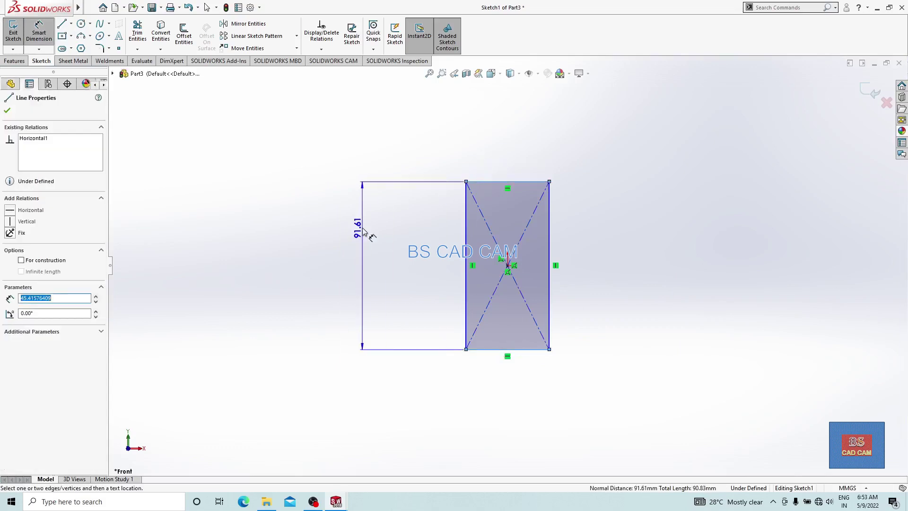
{"action": "left_click", "coordinate": [362, 229]}
{"action": "type", "text": "150"}
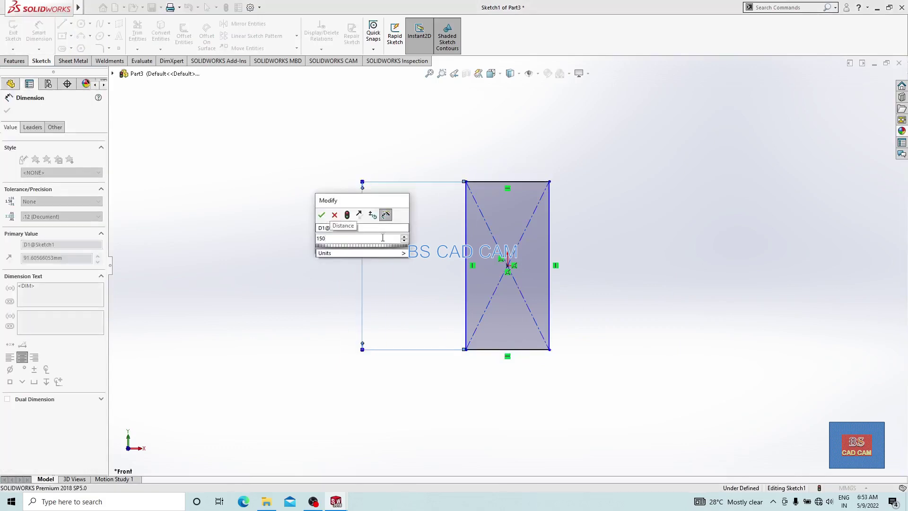
{"action": "key", "text": "BackSpace"}
{"action": "key", "text": "BackSpace"}
{"action": "type", "text": "42"}
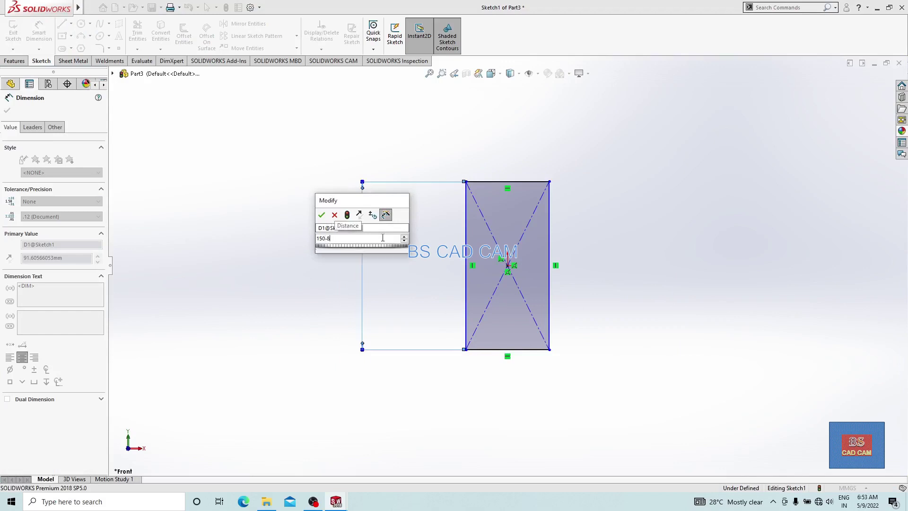
{"action": "key", "text": "Return"}
Dimension the rectangle's width to 42 mm and exit the sketch.
{"action": "left_click", "coordinate": [478, 181]}
{"action": "left_click", "coordinate": [520, 145]}
{"action": "type", "text": "42"}
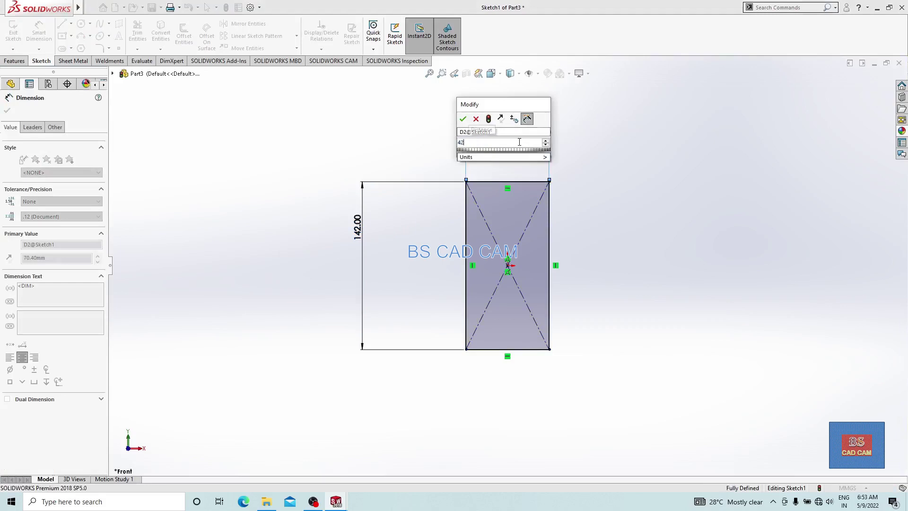
{"action": "key", "text": "Return"}
{"action": "left_click", "coordinate": [872, 90]}
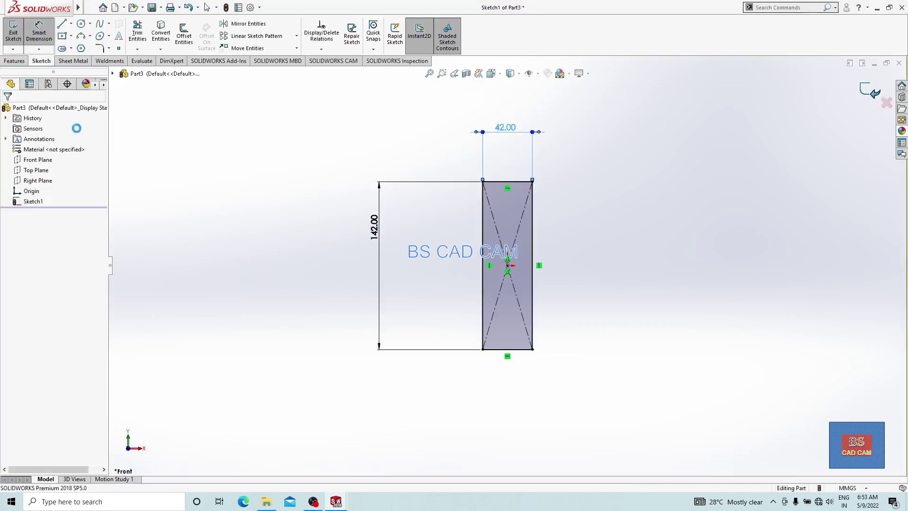
Extrude the rectangle as a blind boss 10 mm deep.
{"action": "left_click", "coordinate": [26, 61]}
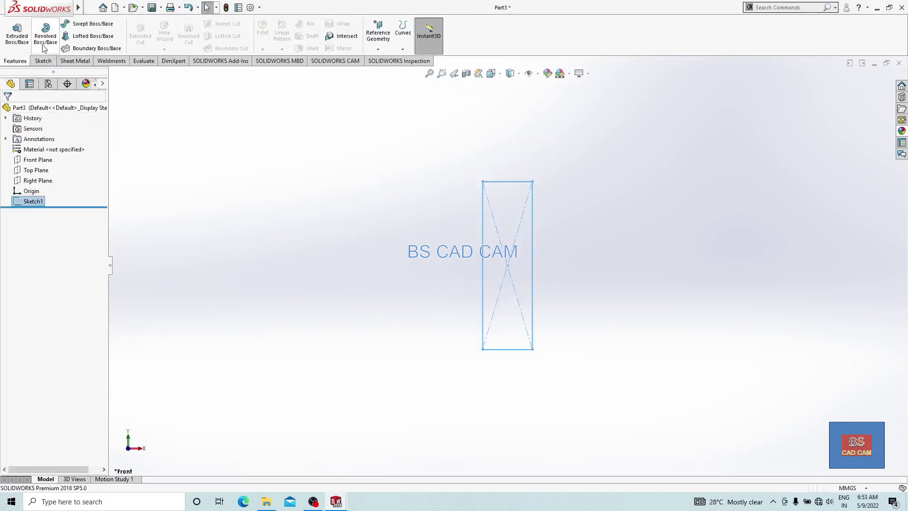
{"action": "left_click", "coordinate": [17, 34]}
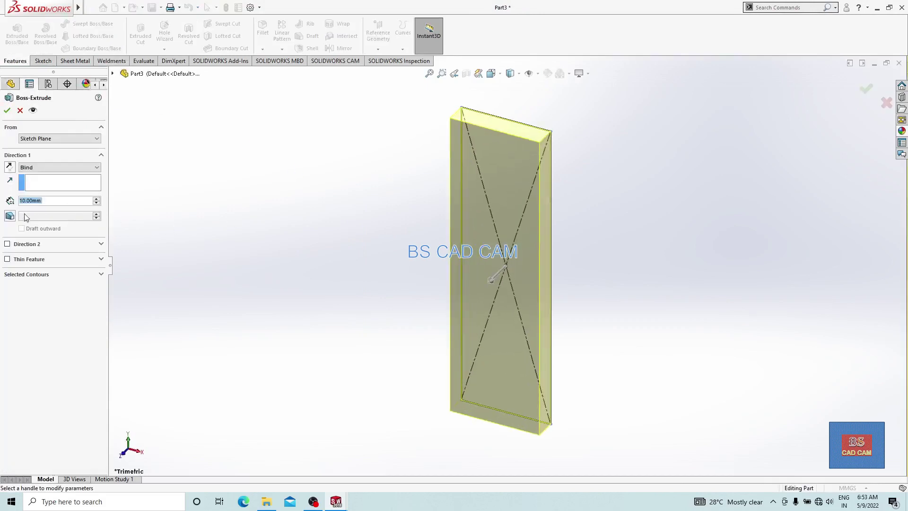
{"action": "left_click", "coordinate": [7, 111]}
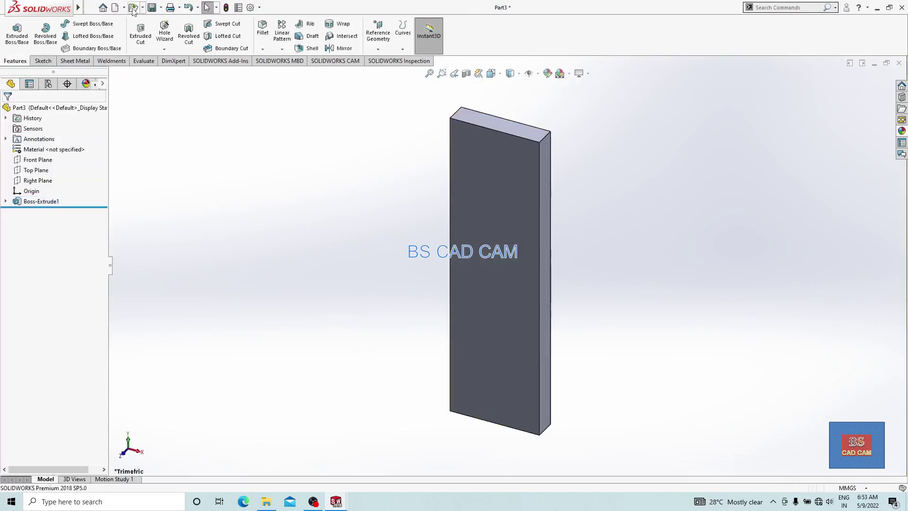
Fillet the plate's four short corner edges with a 4 mm radius.
{"action": "left_click", "coordinate": [261, 26]}
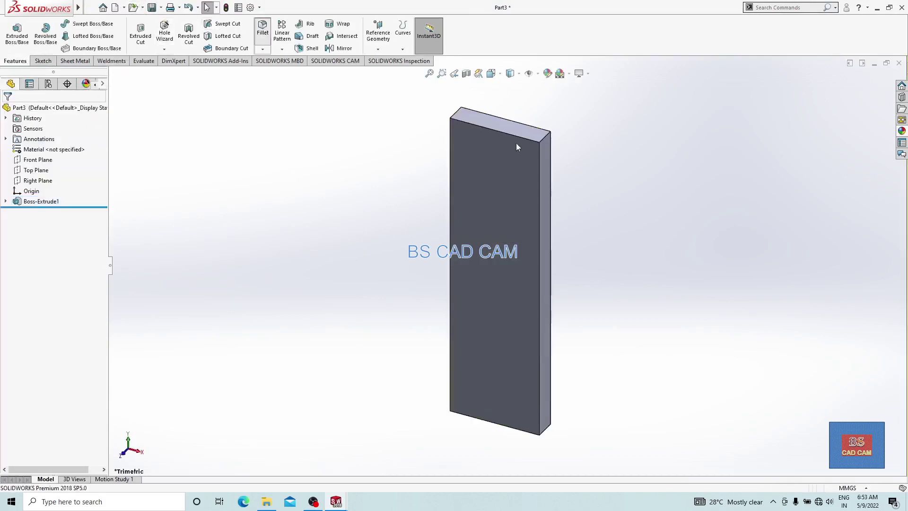
{"action": "left_click", "coordinate": [548, 135]}
{"action": "left_click", "coordinate": [455, 113]}
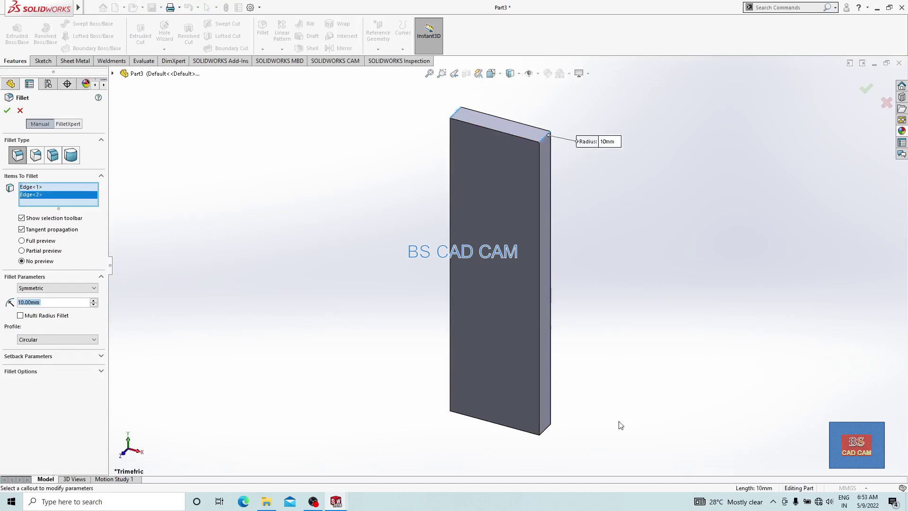
{"action": "left_click", "coordinate": [548, 431]}
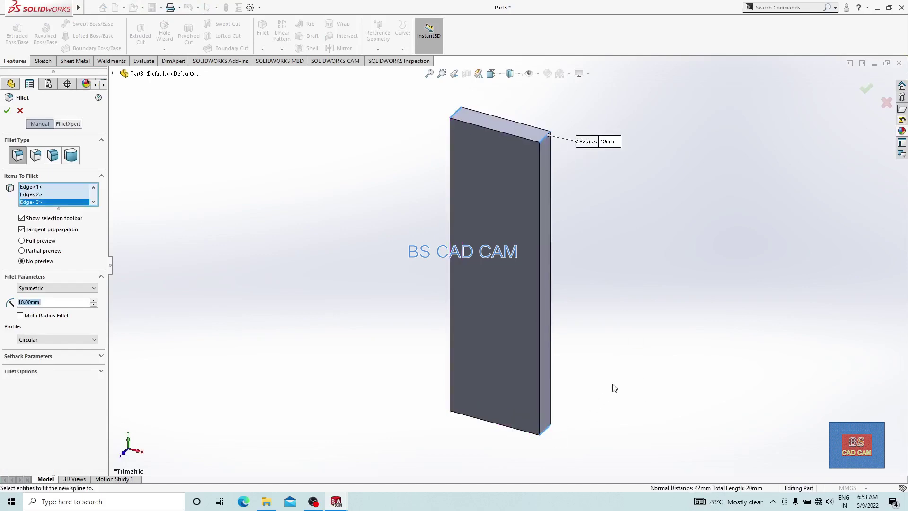
{"action": "middle_click_drag", "start_coordinate": [377, 302], "coordinate": [436, 447]}
{"action": "left_click", "coordinate": [453, 439]}
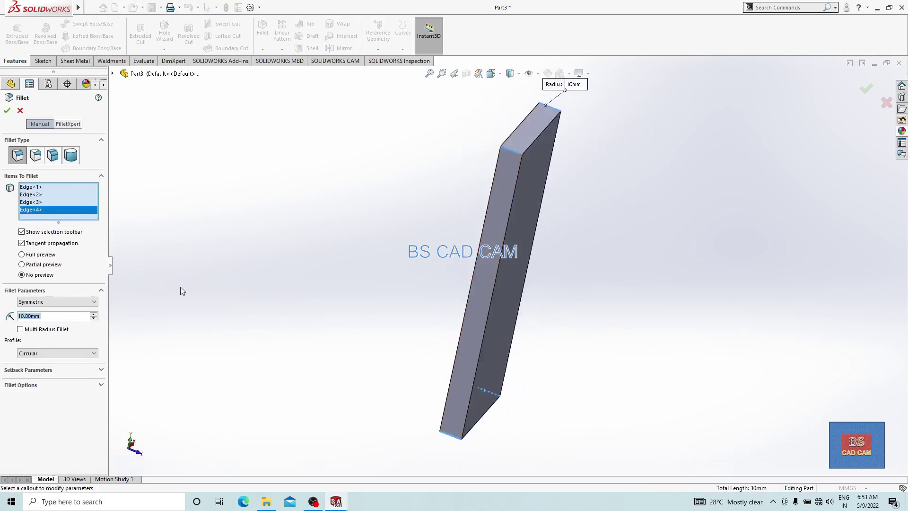
{"action": "type", "text": "4"}
{"action": "key", "text": "Return"}
{"action": "left_click", "coordinate": [6, 110]}
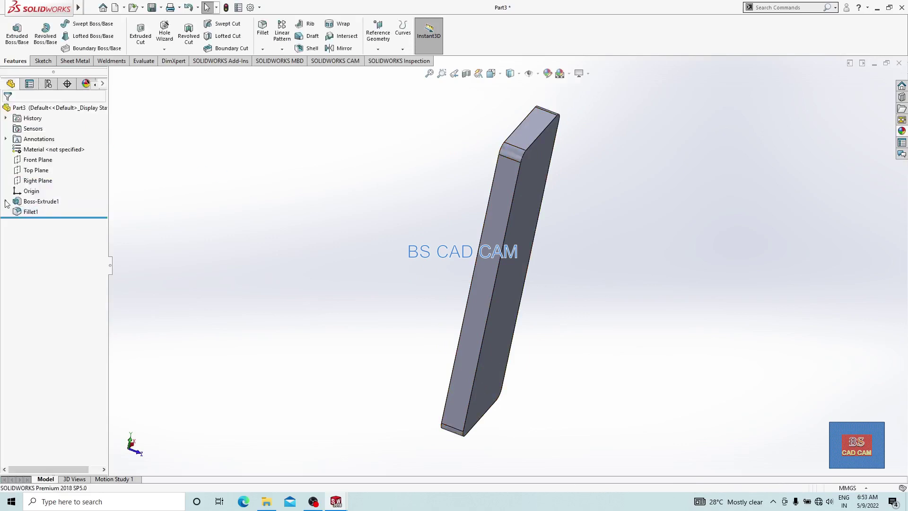
Assign Plain Carbon Steel as the plate's material and save the part as 10003 in the ROLLER CONVAYOR 2 folder.
{"action": "right_click", "coordinate": [41, 153]}
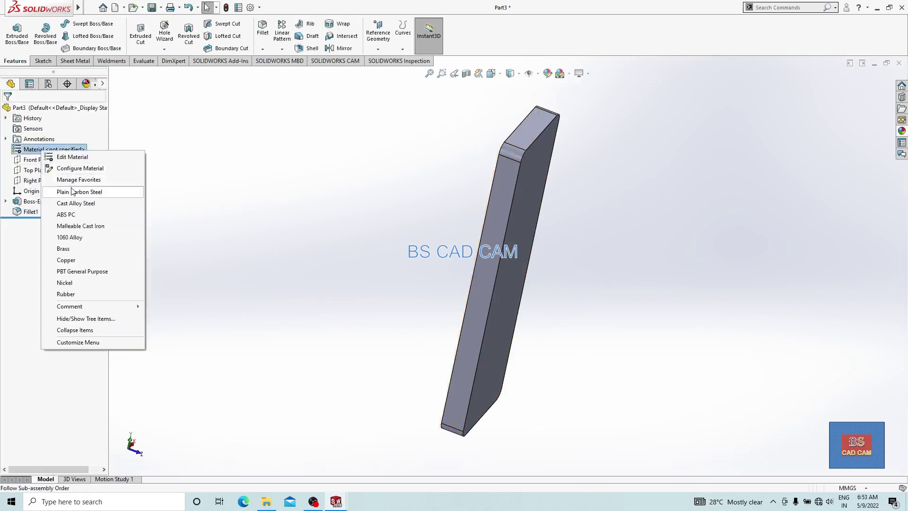
{"action": "left_click", "coordinate": [73, 190]}
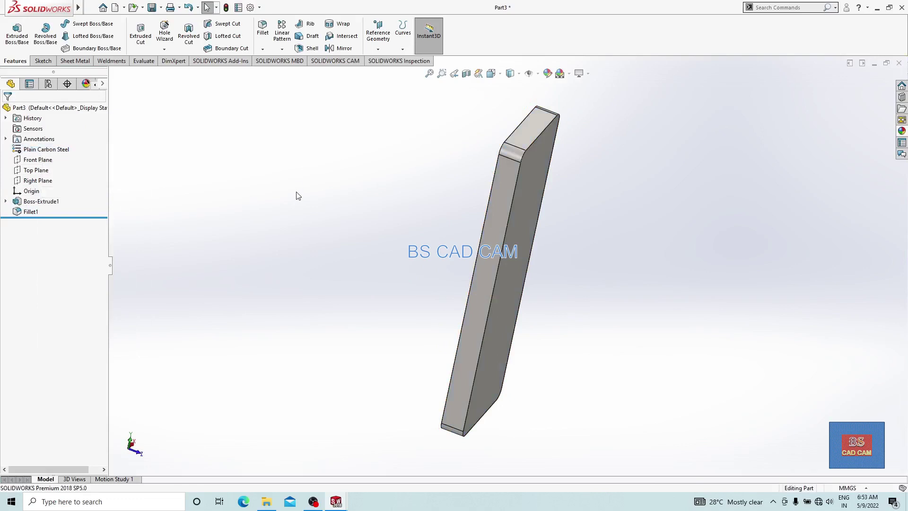
{"action": "key", "text": "ctrl+s"}
{"action": "left_click", "coordinate": [116, 79]}
{"action": "double_click", "coordinate": [100, 280]}
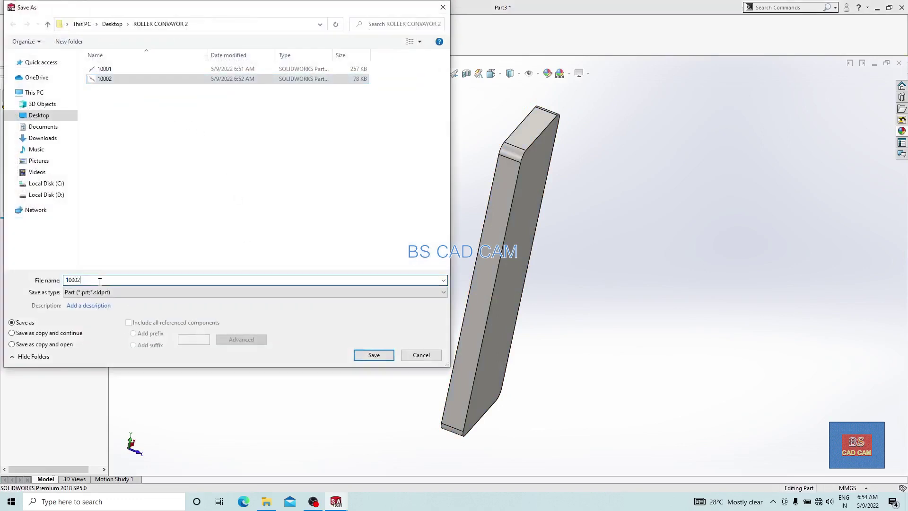
{"action": "key", "text": "BackSpace"}
{"action": "type", "text": "3"}
{"action": "key", "text": "Return"}
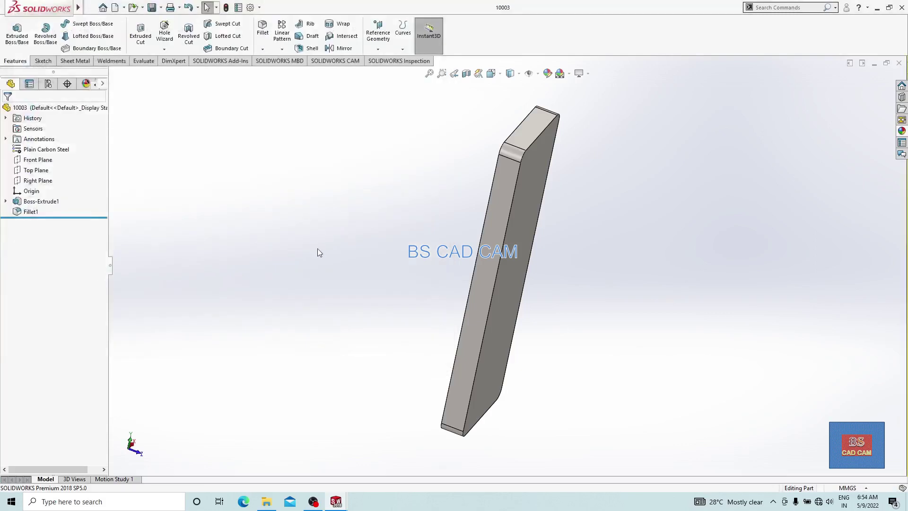
Create a new assembly document.
{"action": "left_click", "coordinate": [91, 8]}
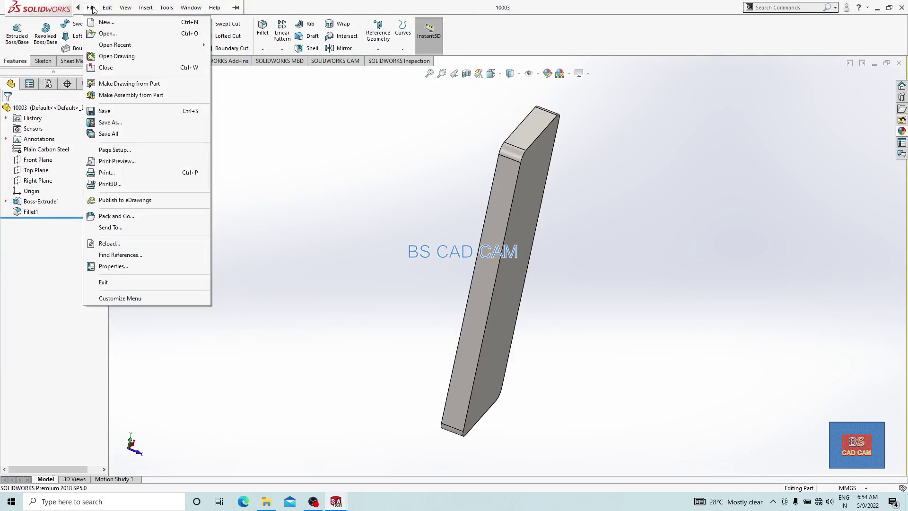
{"action": "left_click", "coordinate": [105, 22]}
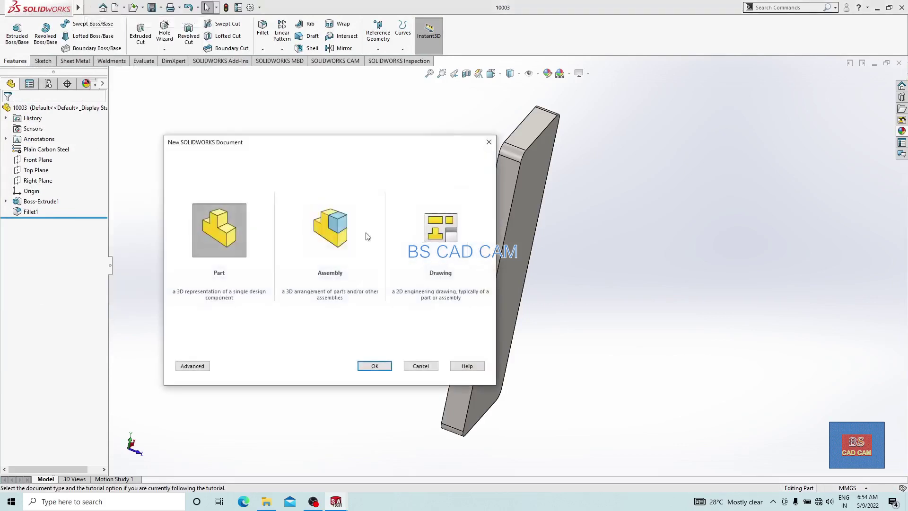
{"action": "left_click", "coordinate": [364, 239]}
{"action": "left_click", "coordinate": [373, 367]}
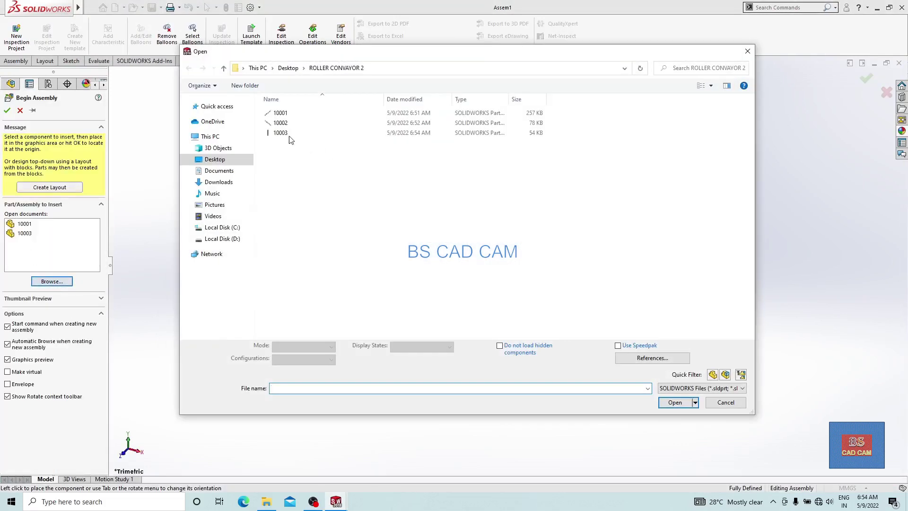
Insert the square tube part 10002 into the assembly and set it to float.
{"action": "left_click", "coordinate": [284, 123]}
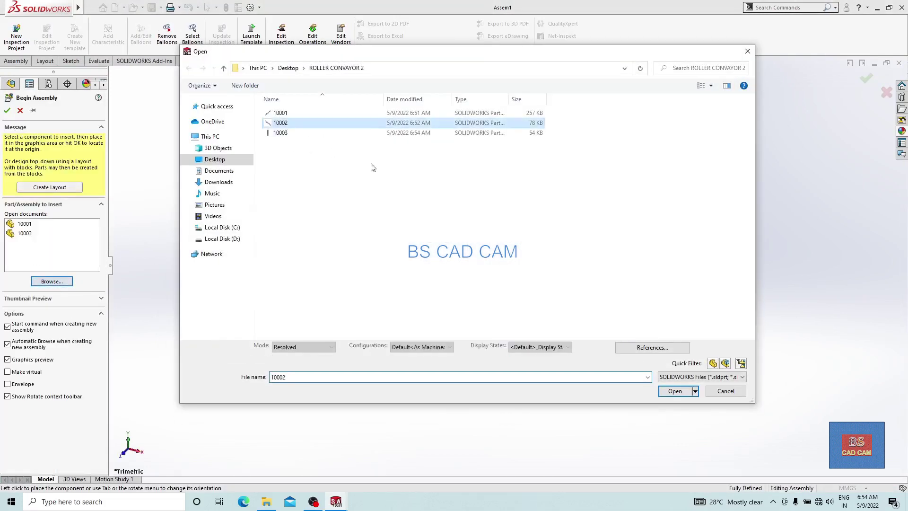
{"action": "left_click", "coordinate": [675, 402]}
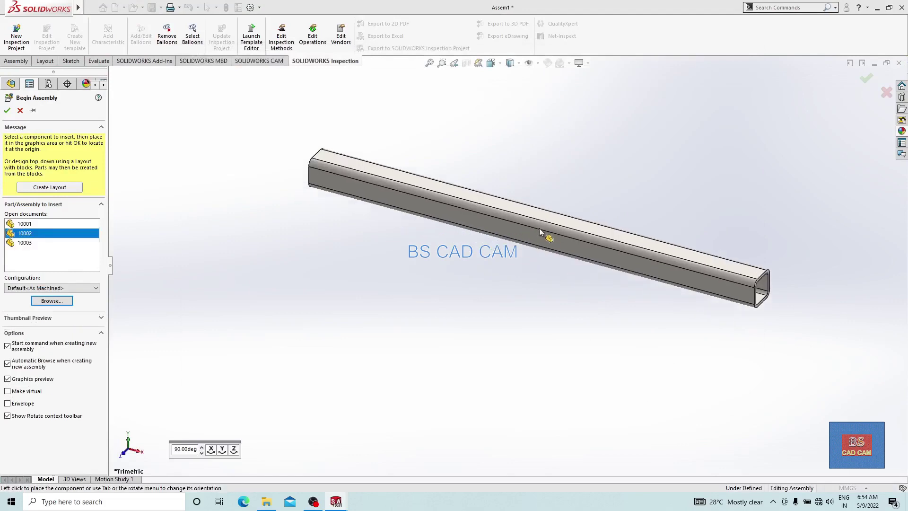
{"action": "left_click", "coordinate": [541, 231]}
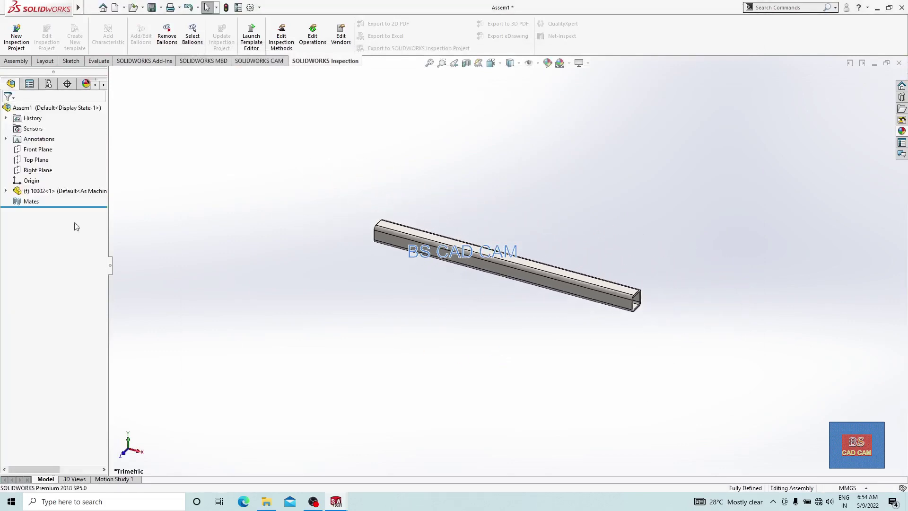
{"action": "right_click", "coordinate": [81, 191]}
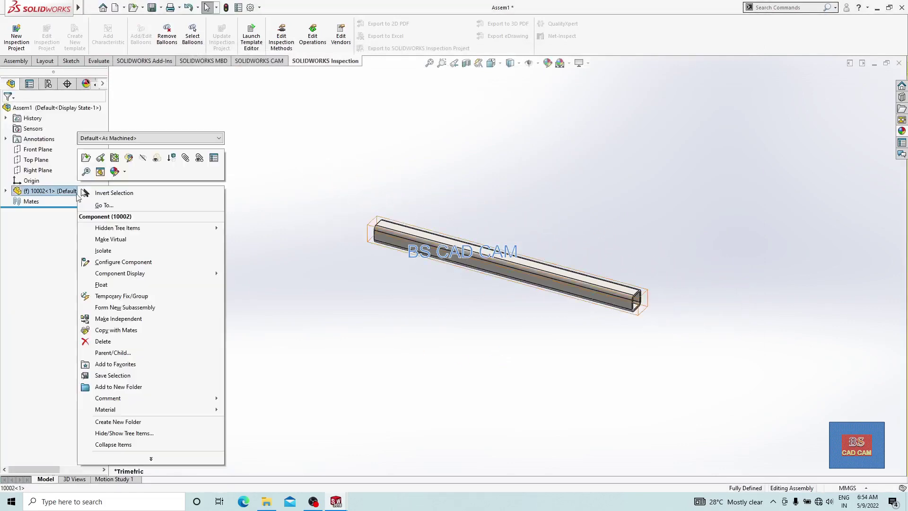
{"action": "left_click", "coordinate": [101, 284]}
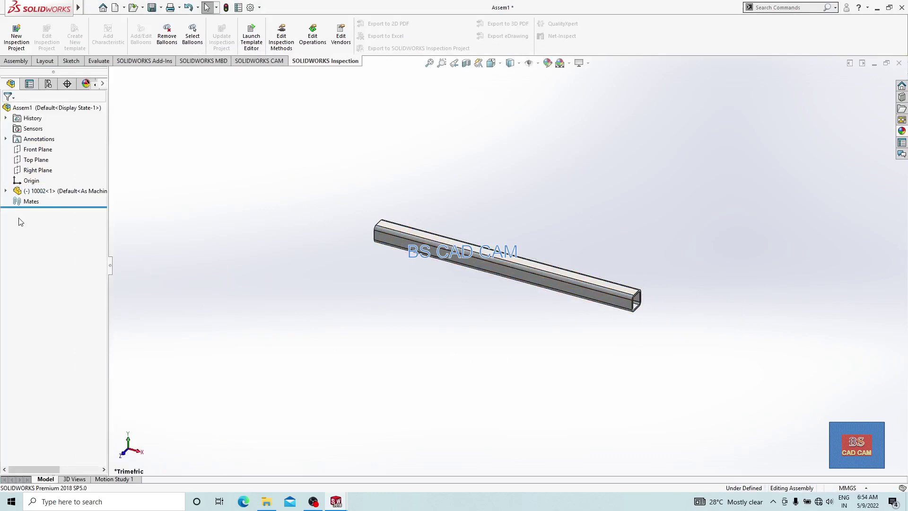
Mate the Right Plane of tube 10002 coincident with the assembly's Right Plane.
{"action": "left_click", "coordinate": [6, 191]}
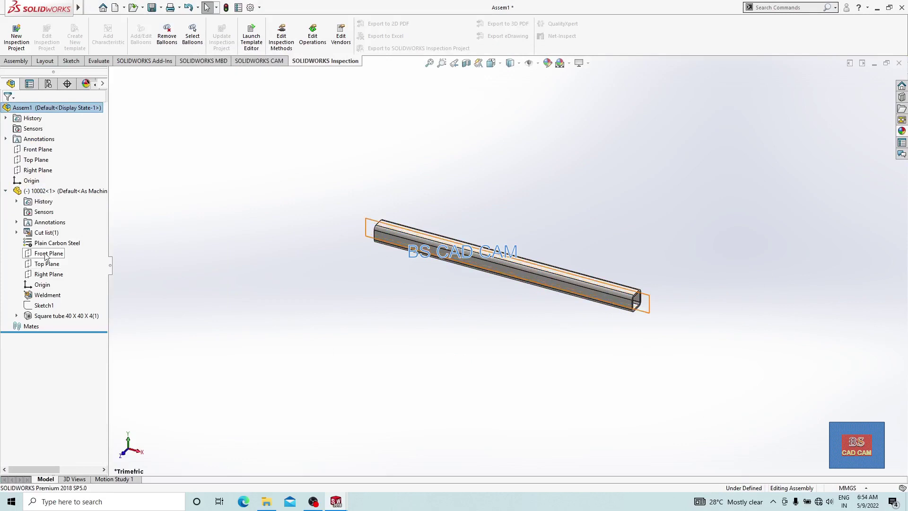
{"action": "left_click", "coordinate": [46, 276]}
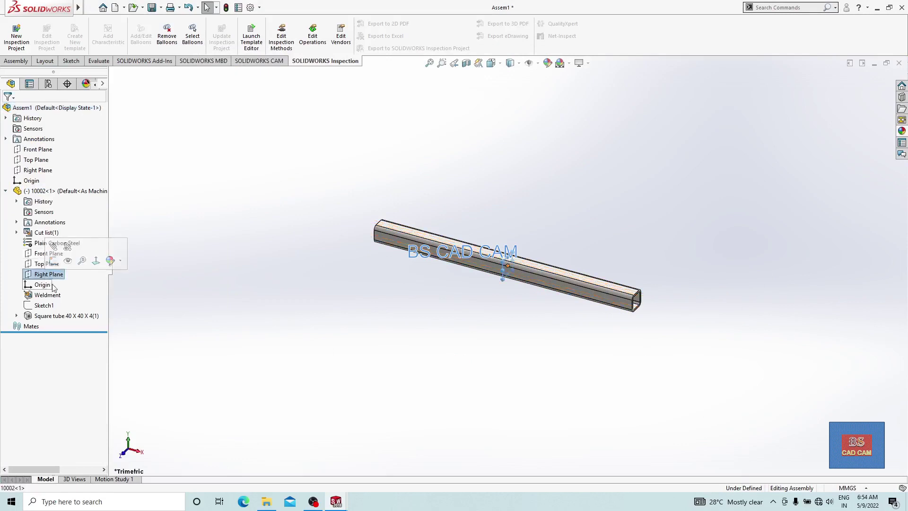
{"action": "left_click", "coordinate": [27, 172], "text": "ctrl"}
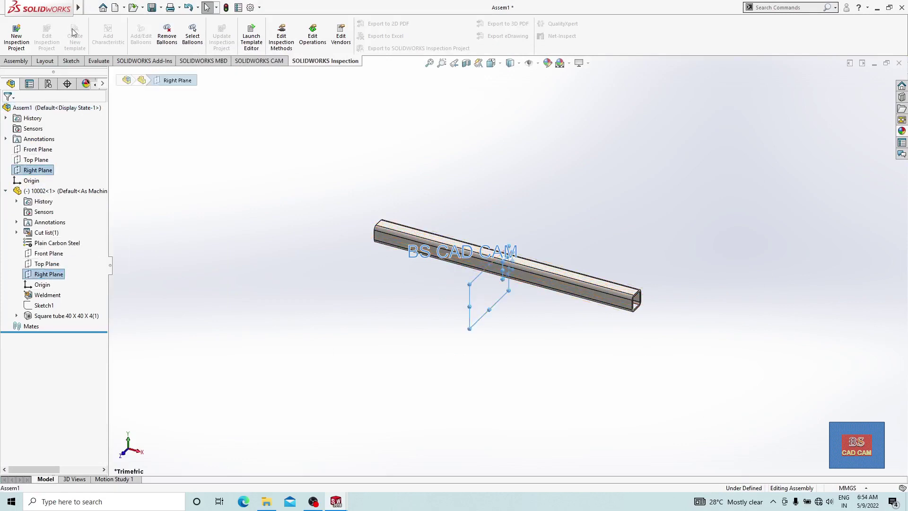
{"action": "left_click", "coordinate": [18, 62]}
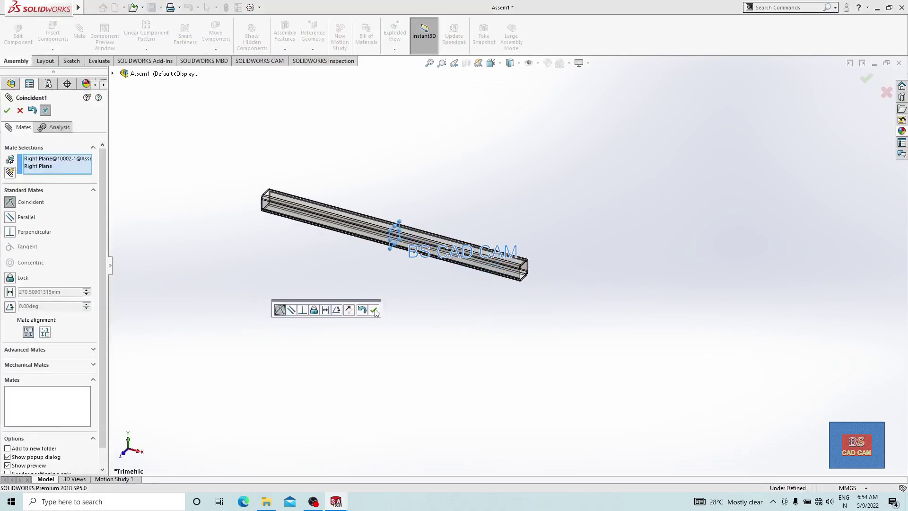
{"action": "left_click", "coordinate": [373, 310]}
{"action": "left_click", "coordinate": [7, 111]}
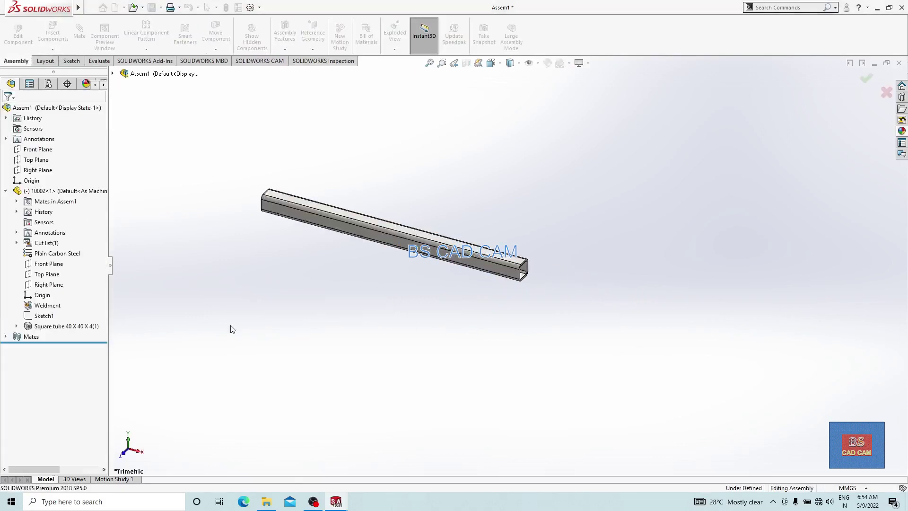
Mate the tube's Front Plane coincident with the assembly's Front Plane.
{"action": "left_click", "coordinate": [48, 265]}
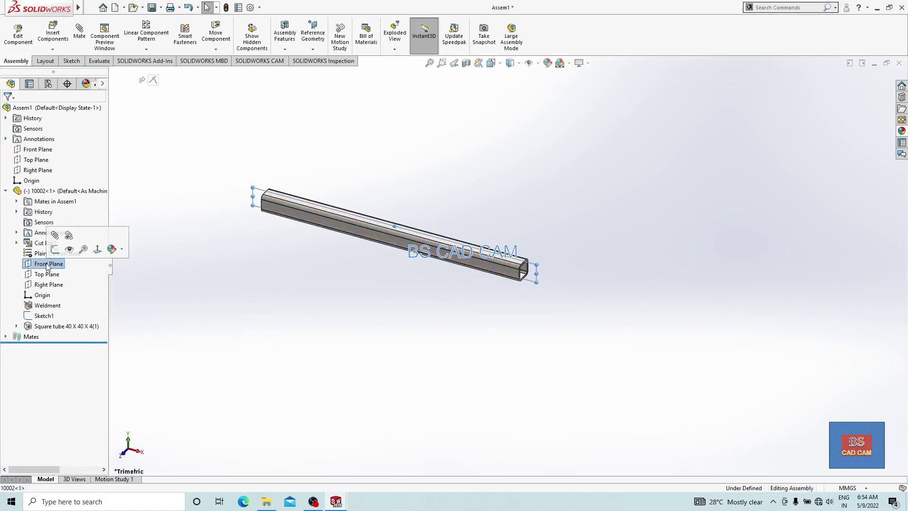
{"action": "left_click", "coordinate": [37, 149], "text": "ctrl"}
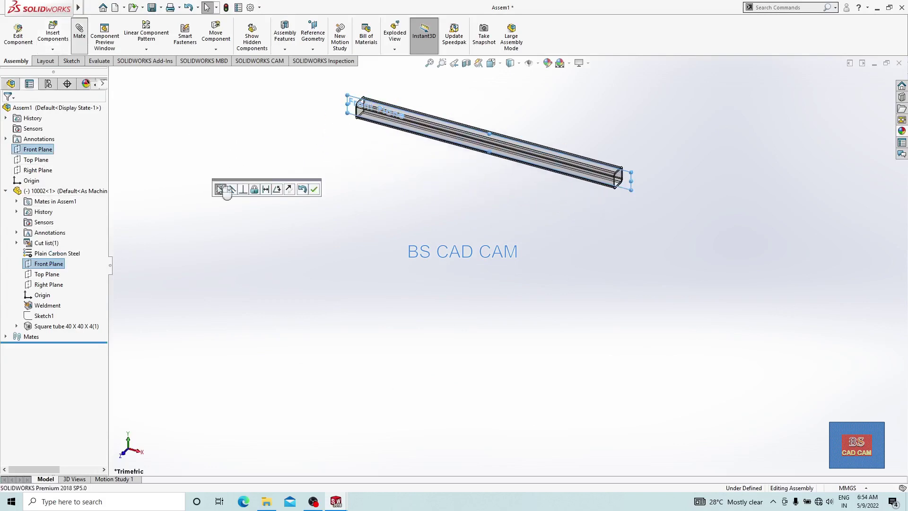
{"action": "left_click", "coordinate": [315, 190]}
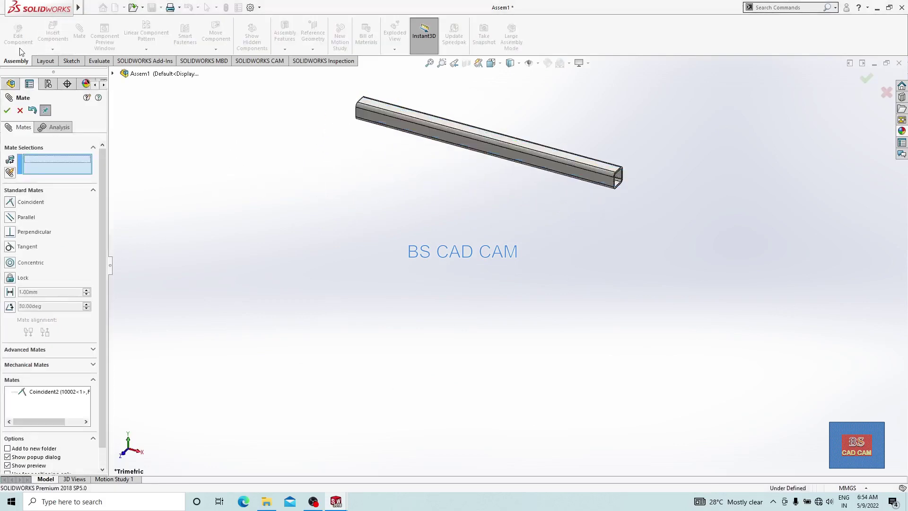
{"action": "left_click", "coordinate": [7, 111]}
Insert the C-channel part 10001 from the ROLLER CONVAYOR 2 folder, placing it near one end of the tube.
{"action": "left_click", "coordinate": [52, 34]}
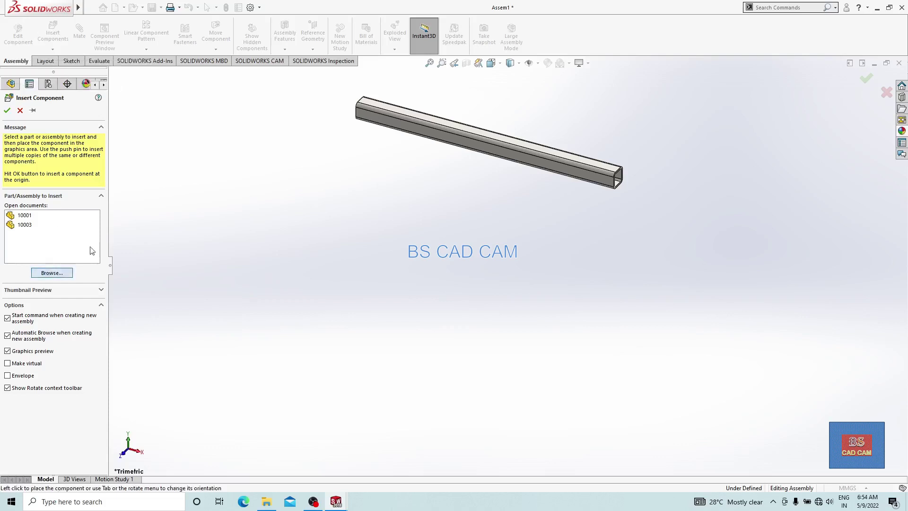
{"action": "left_click", "coordinate": [52, 273]}
{"action": "left_click", "coordinate": [280, 113]}
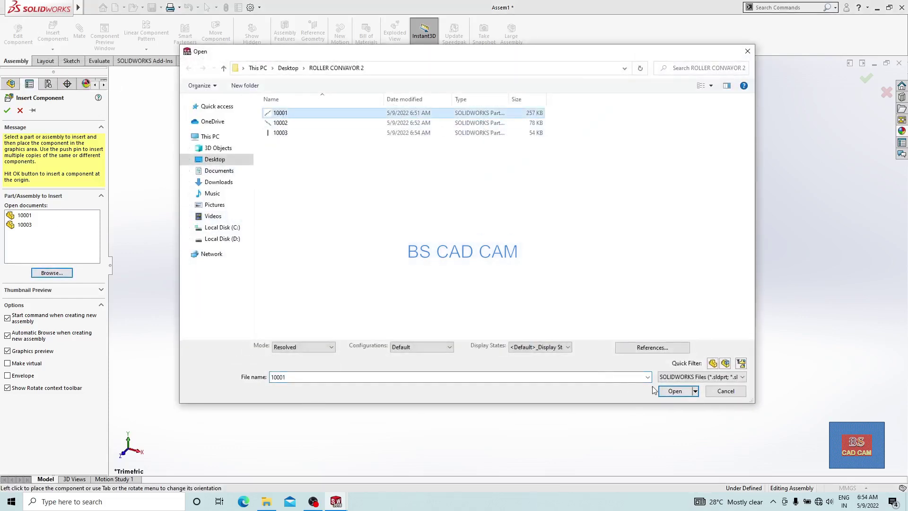
{"action": "left_click", "coordinate": [666, 392]}
{"action": "scroll", "coordinate": [637, 191], "scroll_direction": "down", "scroll_amount": 6}
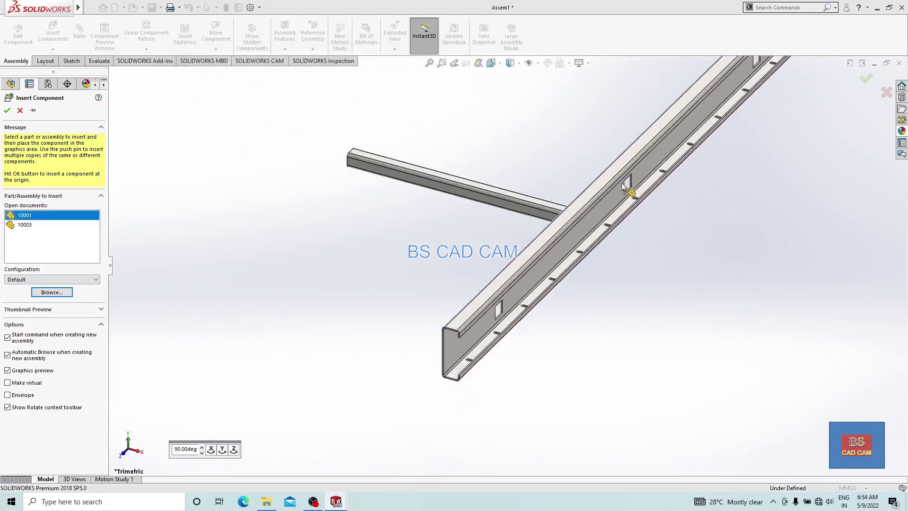
{"action": "left_click", "coordinate": [560, 282]}
Add a centered Width mate between the tube's two vertical side faces and the side faces of the channel's middle square cutout.
{"action": "scroll", "coordinate": [562, 270], "scroll_direction": "down", "scroll_amount": 3}
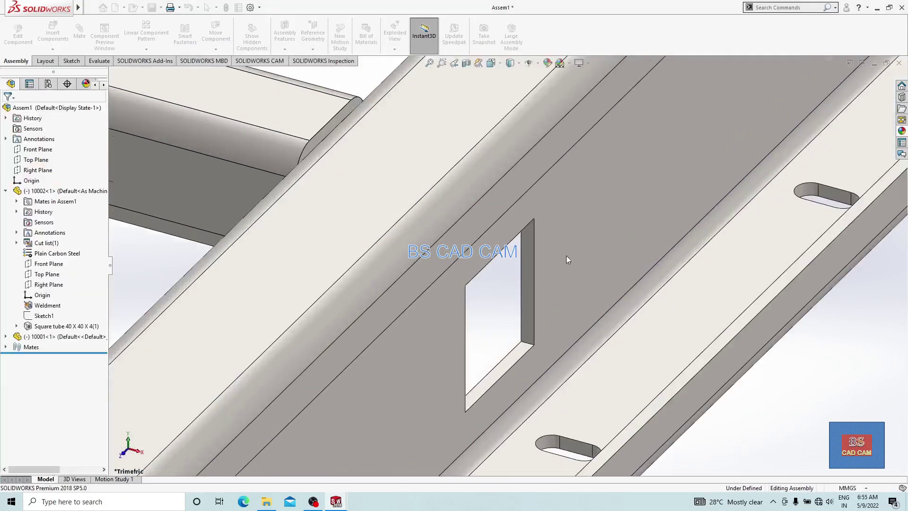
{"action": "left_click", "coordinate": [531, 273]}
{"action": "middle_click_drag", "start_coordinate": [527, 297], "coordinate": [450, 299]}
{"action": "left_click", "coordinate": [452, 293], "text": "ctrl"}
{"action": "scroll", "coordinate": [473, 303], "scroll_direction": "up", "scroll_amount": 7}
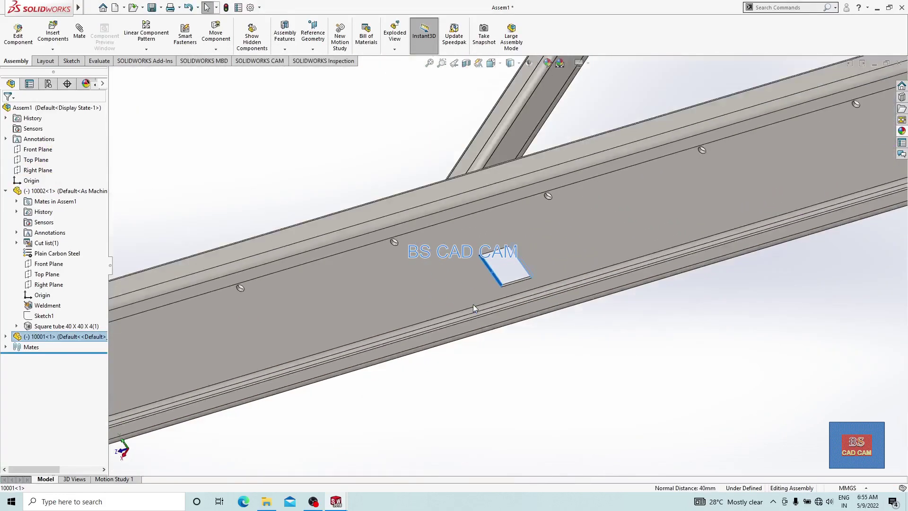
{"action": "scroll", "coordinate": [492, 163], "scroll_direction": "down", "scroll_amount": 3}
{"action": "left_click", "coordinate": [525, 152], "text": "ctrl"}
{"action": "middle_click_drag", "start_coordinate": [547, 150], "coordinate": [604, 144]}
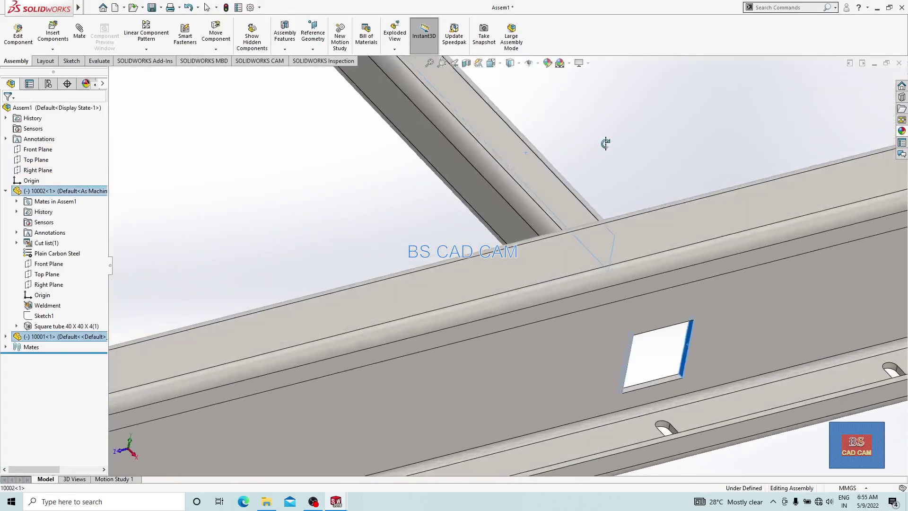
{"action": "left_click", "coordinate": [484, 204], "text": "ctrl"}
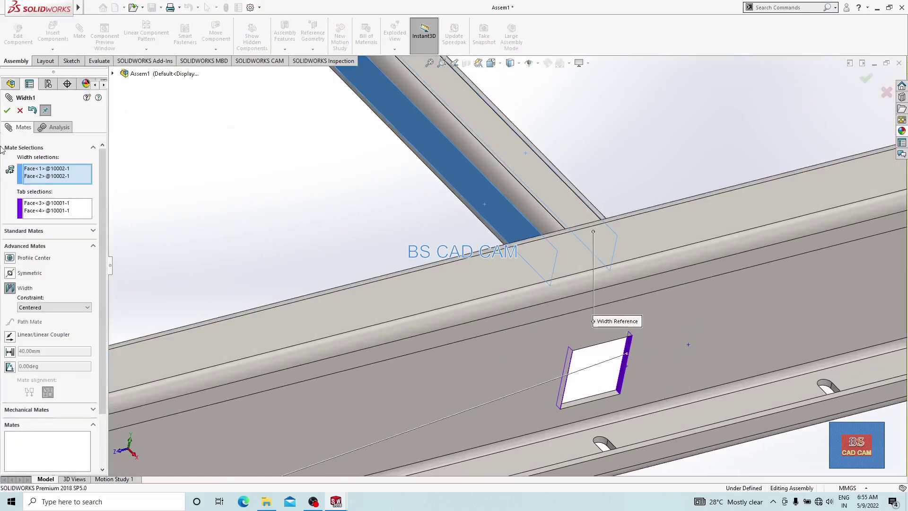
{"action": "left_click", "coordinate": [7, 110]}
Add a centered Width mate between the tube's upper and lower faces and the upper and lower faces of the channel's middle cutout.
{"action": "left_click", "coordinate": [497, 147]}
{"action": "middle_click_drag", "start_coordinate": [498, 146], "coordinate": [560, 181]}
{"action": "key", "text": "Escape"}
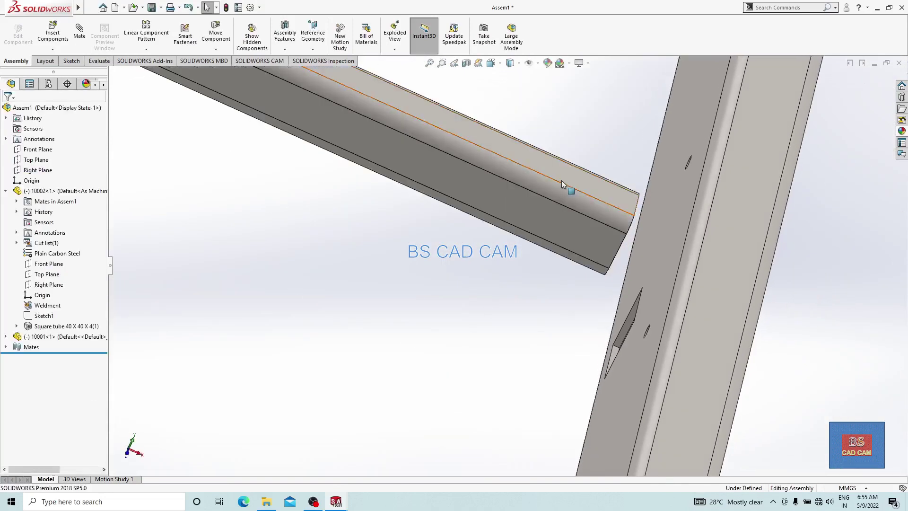
{"action": "left_click", "coordinate": [561, 180]}
{"action": "mouse_move", "coordinate": [537, 244]}
{"action": "middle_mouse_down"}
{"action": "mouse_move", "coordinate": [537, 251]}
{"action": "mouse_move", "coordinate": [592, 187]}
{"action": "mouse_move", "coordinate": [523, 247]}
{"action": "middle_mouse_up"}
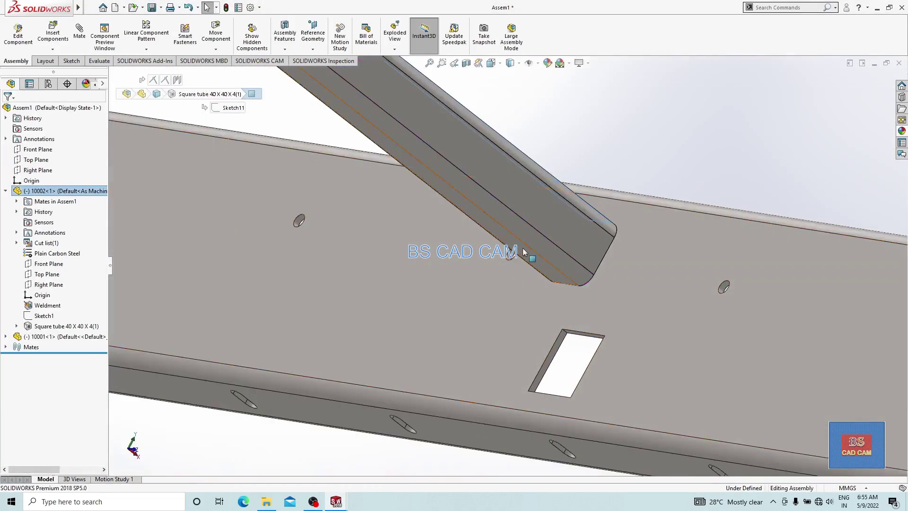
{"action": "left_click", "coordinate": [523, 249], "text": "ctrl"}
{"action": "scroll", "coordinate": [597, 381], "scroll_direction": "down", "scroll_amount": 5}
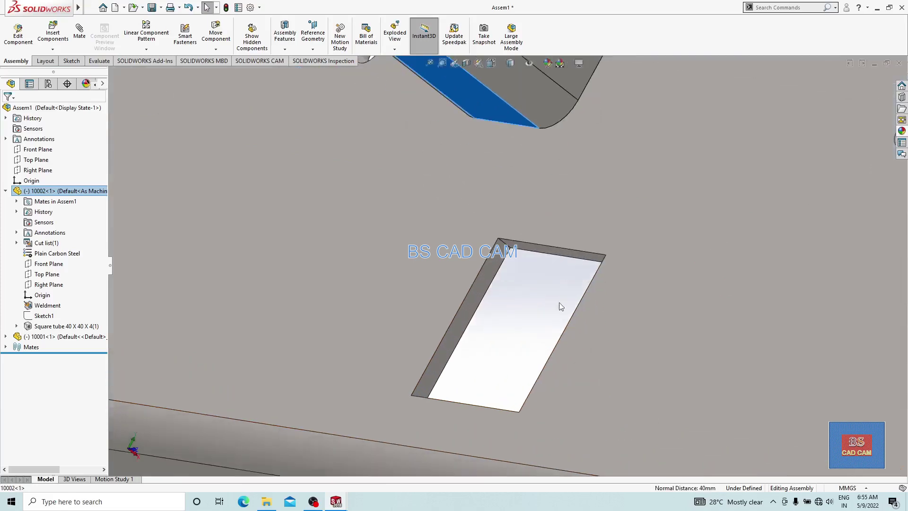
{"action": "left_click", "coordinate": [552, 250]}
{"action": "middle_click_drag", "start_coordinate": [549, 258], "coordinate": [465, 374]}
{"action": "left_click", "coordinate": [466, 374], "text": "ctrl"}
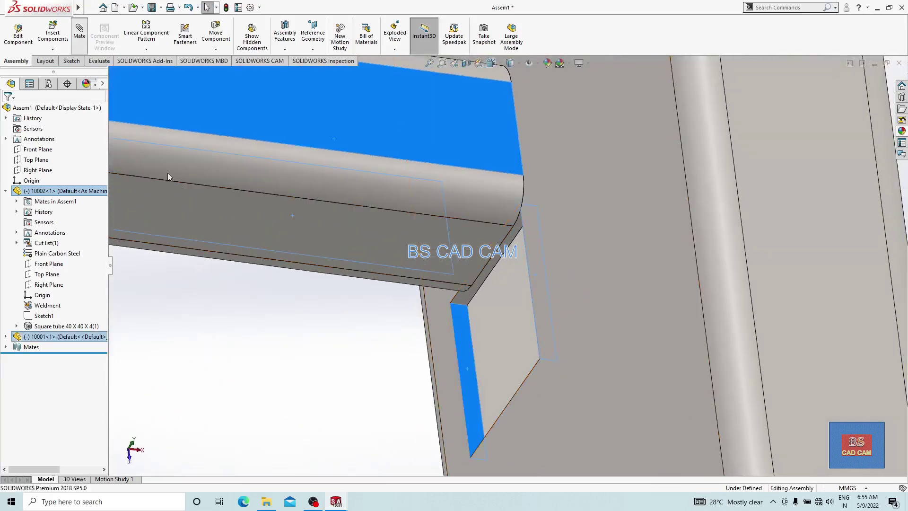
{"action": "left_click", "coordinate": [7, 111]}
{"action": "scroll", "coordinate": [427, 217], "scroll_direction": "up", "scroll_amount": 8}
{"action": "scroll", "coordinate": [393, 262], "scroll_direction": "down", "scroll_amount": 3}
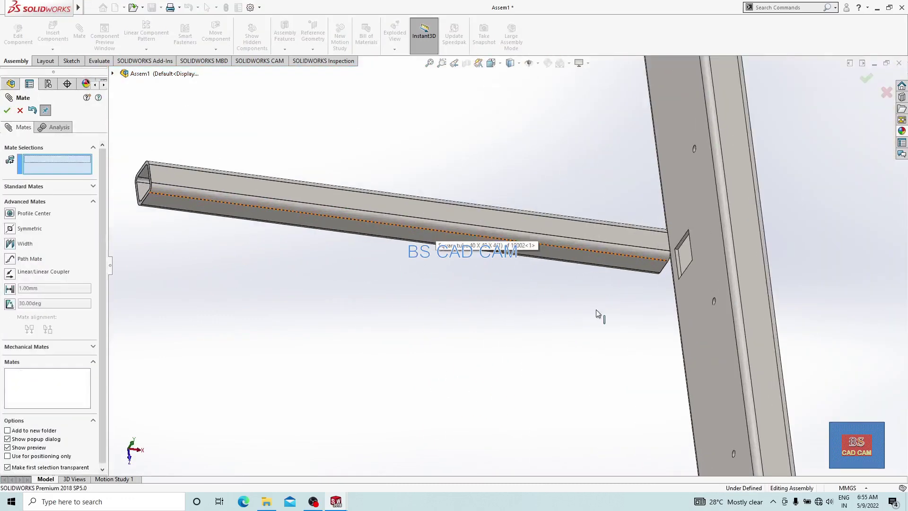
{"action": "key", "text": "Escape"}
Copy the C-channel 10001 within the assembly and place the copy beyond the tube's free end.
{"action": "scroll", "coordinate": [596, 310], "scroll_direction": "up", "scroll_amount": 3}
{"action": "middle_click_drag", "start_coordinate": [605, 297], "coordinate": [553, 229]}
{"action": "scroll", "coordinate": [573, 305], "scroll_direction": "up", "scroll_amount": 4}
{"action": "scroll", "coordinate": [574, 305], "scroll_direction": "down", "scroll_amount": 2}
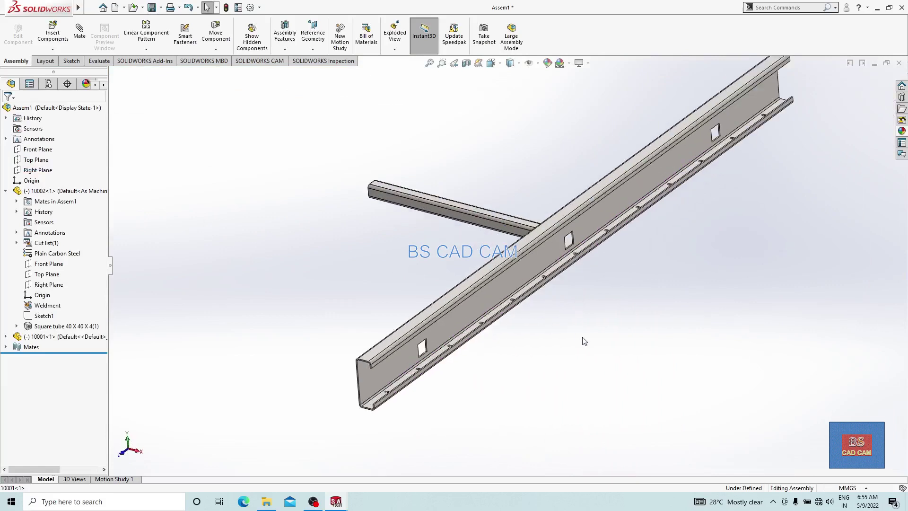
{"action": "left_click_drag", "start_coordinate": [470, 314], "coordinate": [303, 253], "text": "ctrl"}
{"action": "left_click", "coordinate": [303, 254]}
Rotate the copied channel freely so it faces the opposite way to the first channel.
{"action": "left_click", "coordinate": [216, 49]}
{"action": "left_click", "coordinate": [224, 73]}
{"action": "left_click_drag", "start_coordinate": [362, 102], "coordinate": [284, 107]}
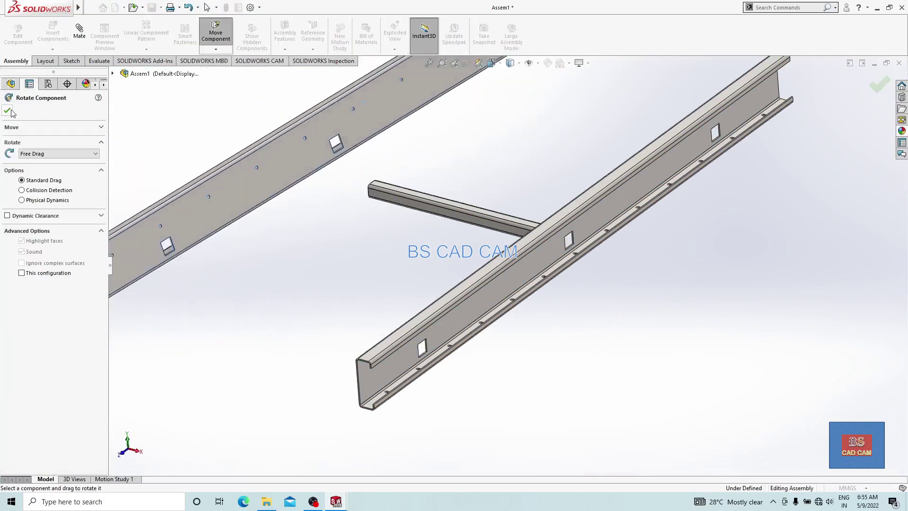
{"action": "left_click", "coordinate": [8, 111]}
Center the side faces of the second channel's middle cutout on the tube's vertical side faces with a Width mate.
{"action": "scroll", "coordinate": [374, 159], "scroll_direction": "down", "scroll_amount": 8}
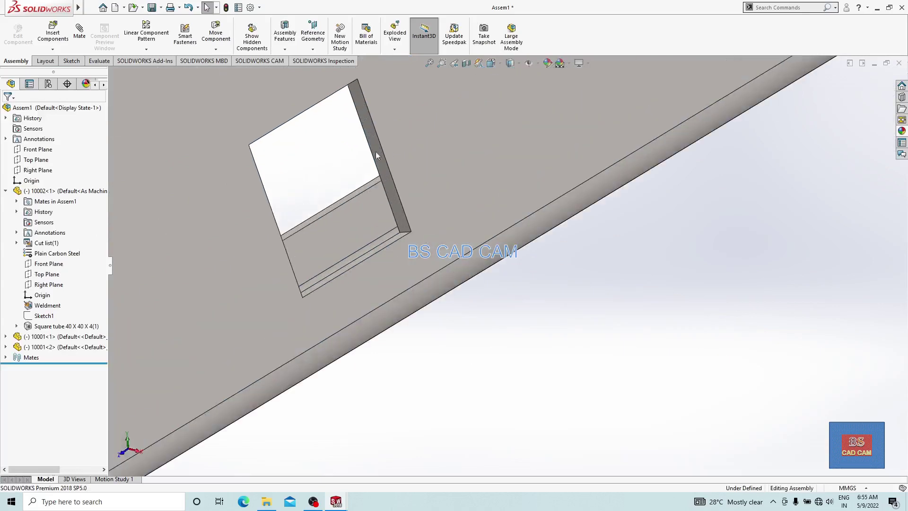
{"action": "left_click", "coordinate": [382, 163]}
{"action": "middle_click_drag", "start_coordinate": [382, 166], "coordinate": [293, 255]}
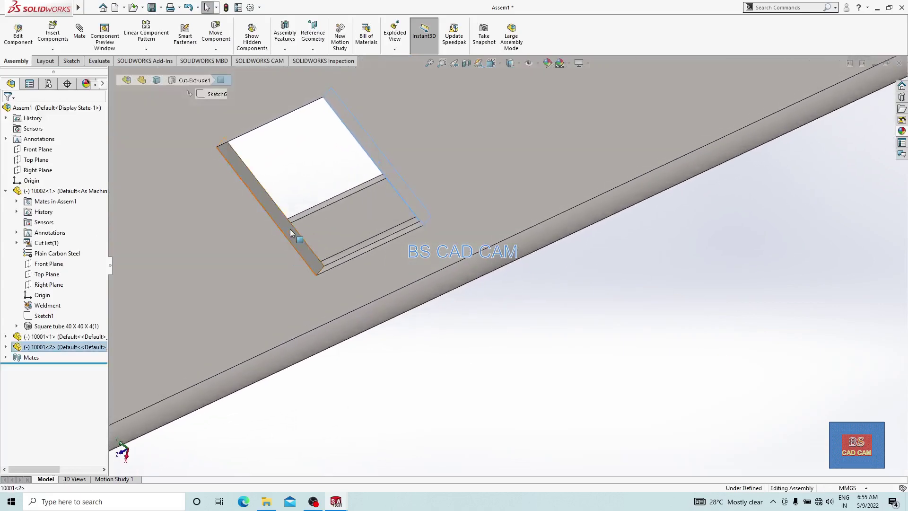
{"action": "left_click", "coordinate": [294, 237], "text": "ctrl"}
{"action": "scroll", "coordinate": [417, 276], "scroll_direction": "up", "scroll_amount": 1}
{"action": "scroll", "coordinate": [417, 276], "scroll_direction": "up", "scroll_amount": 6}
{"action": "scroll", "coordinate": [520, 397], "scroll_direction": "down", "scroll_amount": 2}
{"action": "scroll", "coordinate": [517, 401], "scroll_direction": "up", "scroll_amount": 3}
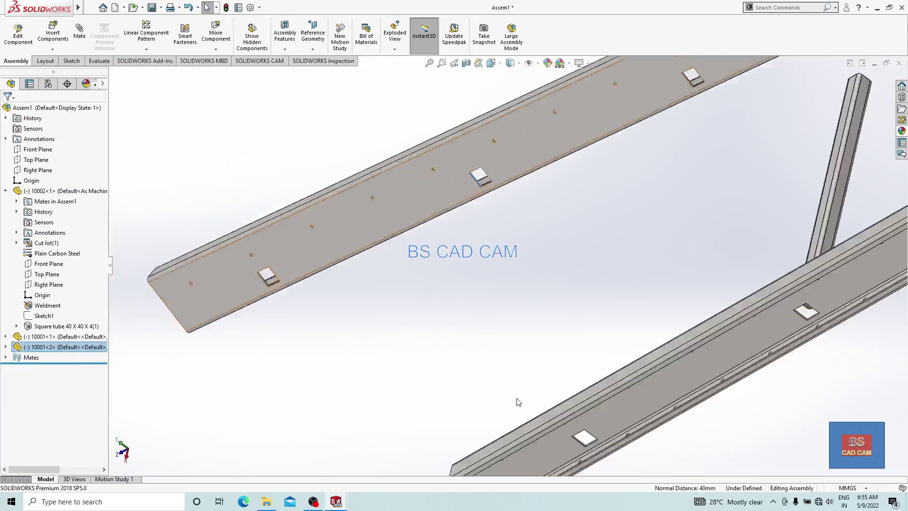
{"action": "scroll", "coordinate": [754, 152], "scroll_direction": "down", "scroll_amount": 4}
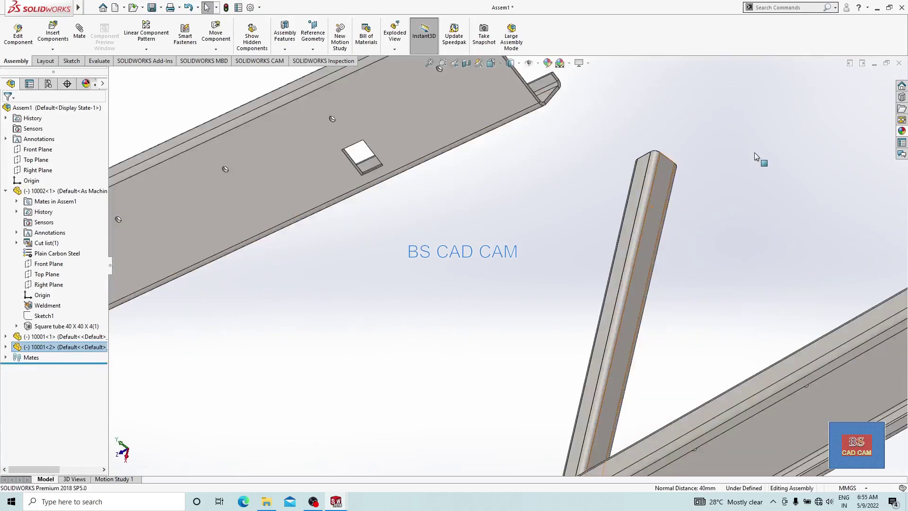
{"action": "left_click", "coordinate": [652, 210]}
{"action": "middle_click_drag", "start_coordinate": [651, 211], "coordinate": [592, 236]}
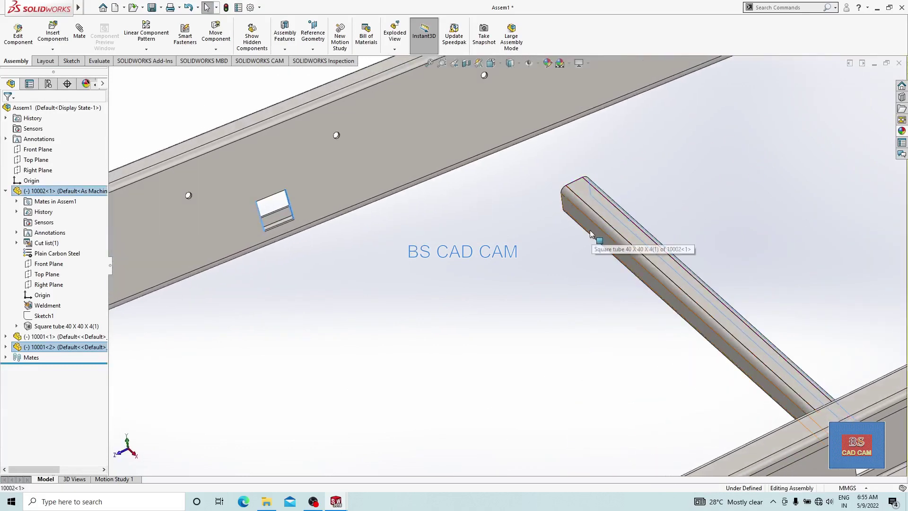
{"action": "left_click", "coordinate": [591, 234]}
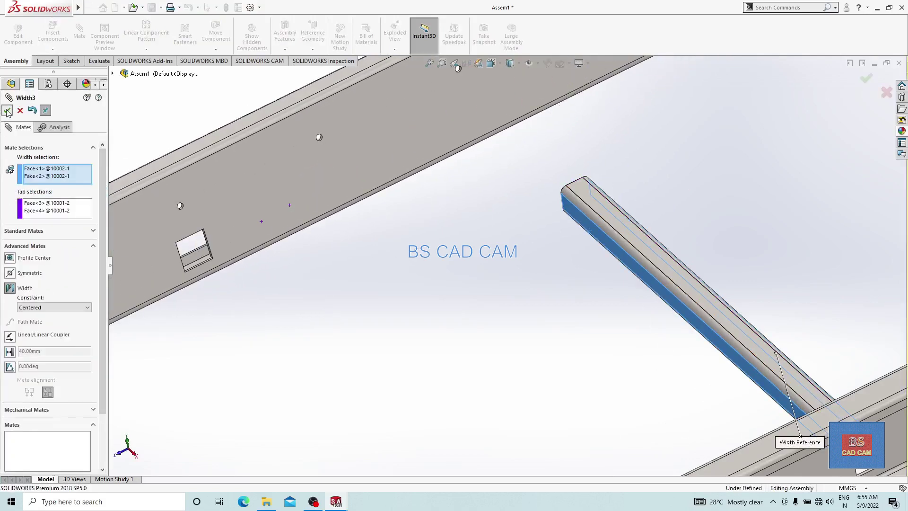
{"action": "left_click", "coordinate": [7, 111]}
Center the upper and lower faces of the second channel's middle cutout on the tube's upper and lower faces with a Width mate.
{"action": "left_click", "coordinate": [640, 194]}
{"action": "middle_click_drag", "start_coordinate": [638, 197], "coordinate": [619, 287]}
{"action": "left_click", "coordinate": [588, 226]}
{"action": "scroll", "coordinate": [594, 230], "scroll_direction": "up", "scroll_amount": 6}
{"action": "scroll", "coordinate": [590, 237], "scroll_direction": "down", "scroll_amount": 12}
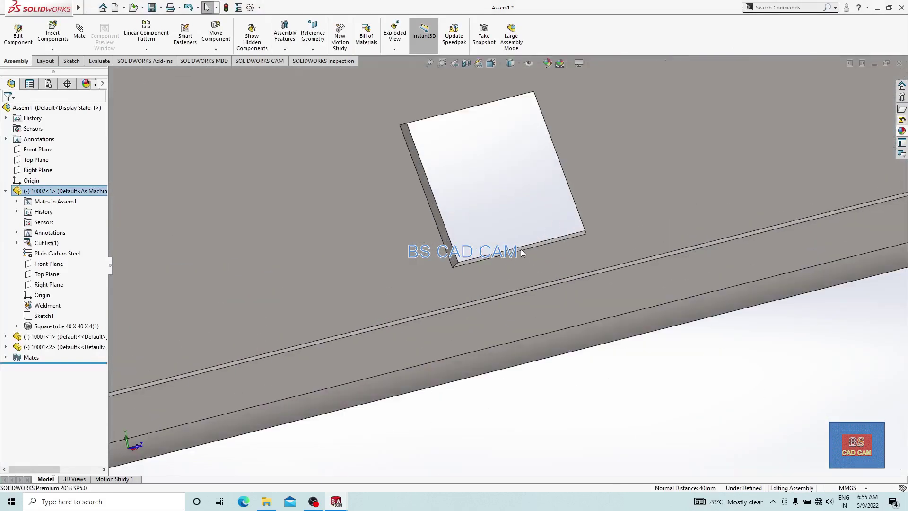
{"action": "scroll", "coordinate": [521, 252], "scroll_direction": "down", "scroll_amount": 2}
{"action": "scroll", "coordinate": [503, 254], "scroll_direction": "up", "scroll_amount": 3}
{"action": "middle_click_drag", "start_coordinate": [501, 255], "coordinate": [487, 208]}
{"action": "scroll", "coordinate": [493, 222], "scroll_direction": "down", "scroll_amount": 3}
{"action": "left_click", "coordinate": [490, 209]}
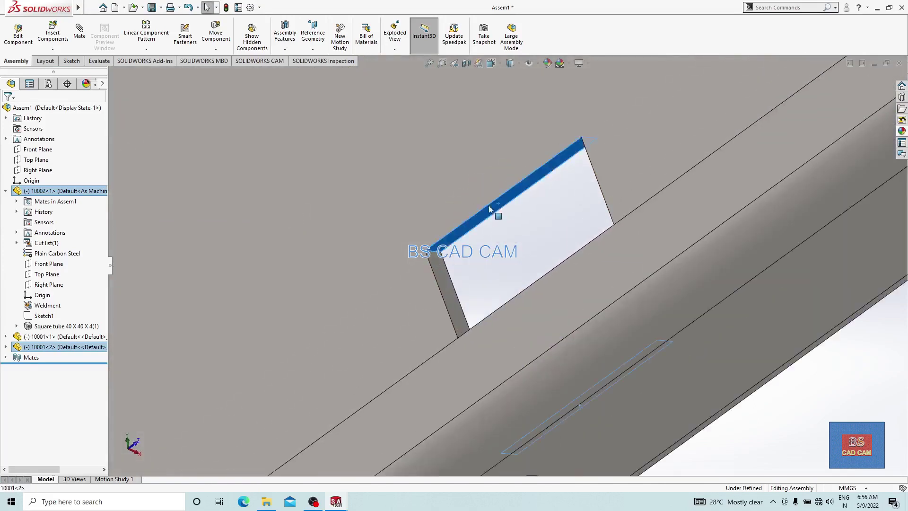
{"action": "left_click", "coordinate": [87, 28]}
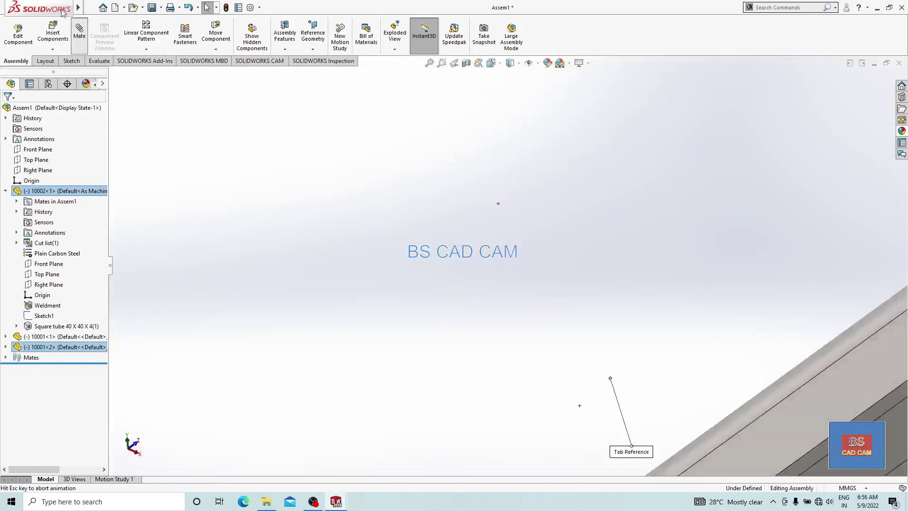
{"action": "left_click", "coordinate": [7, 110]}
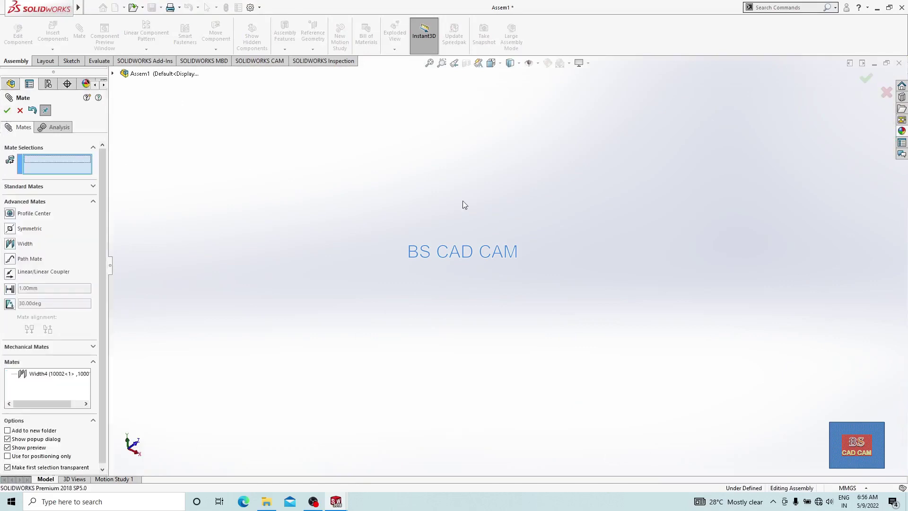
{"action": "middle_click_drag", "start_coordinate": [454, 219], "coordinate": [515, 245]}
{"action": "scroll", "coordinate": [496, 275], "scroll_direction": "down", "scroll_amount": 3}
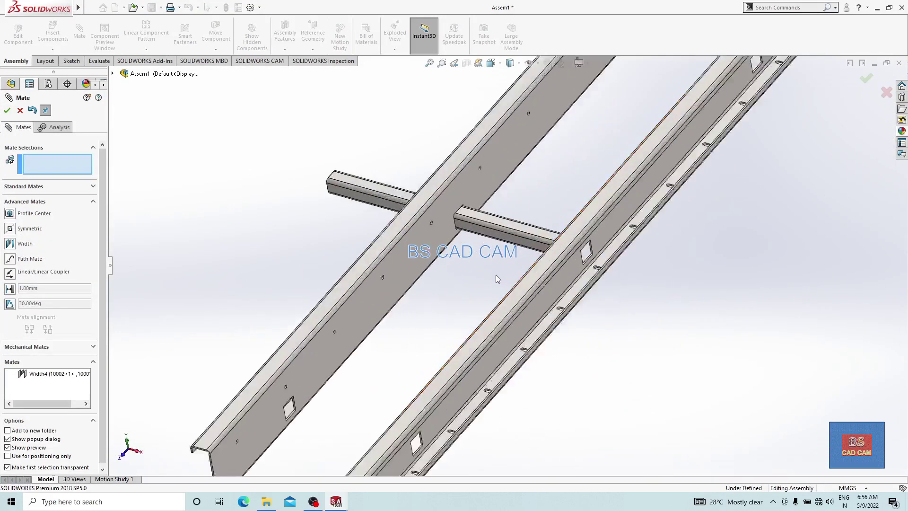
{"action": "scroll", "coordinate": [334, 227], "scroll_direction": "down", "scroll_amount": 3}
{"action": "key", "text": "Escape"}
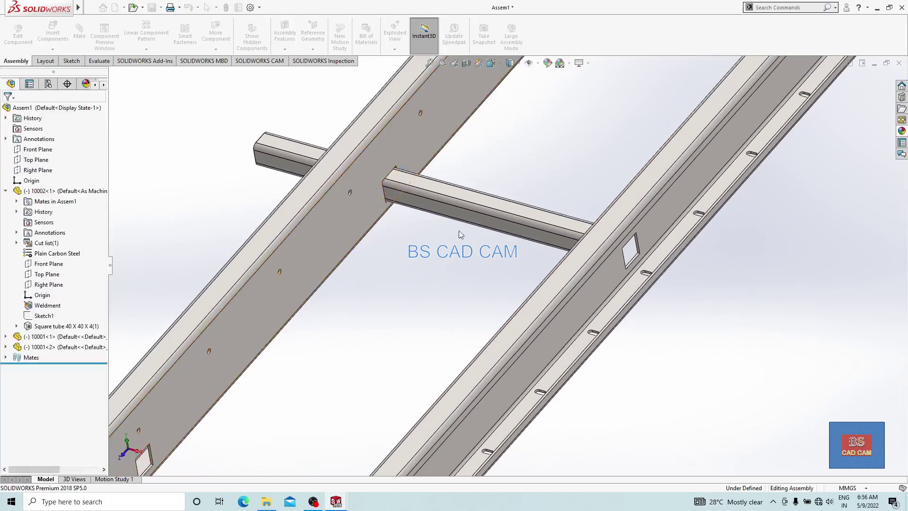
Expand the first channel's feature tree and select its Top Plane.
{"action": "scroll", "coordinate": [407, 265], "scroll_direction": "up", "scroll_amount": 6}
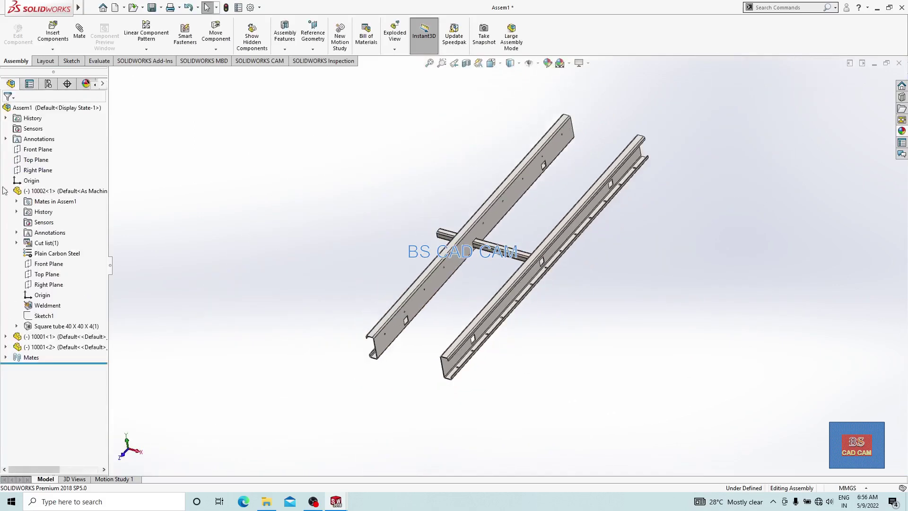
{"action": "left_click", "coordinate": [6, 191]}
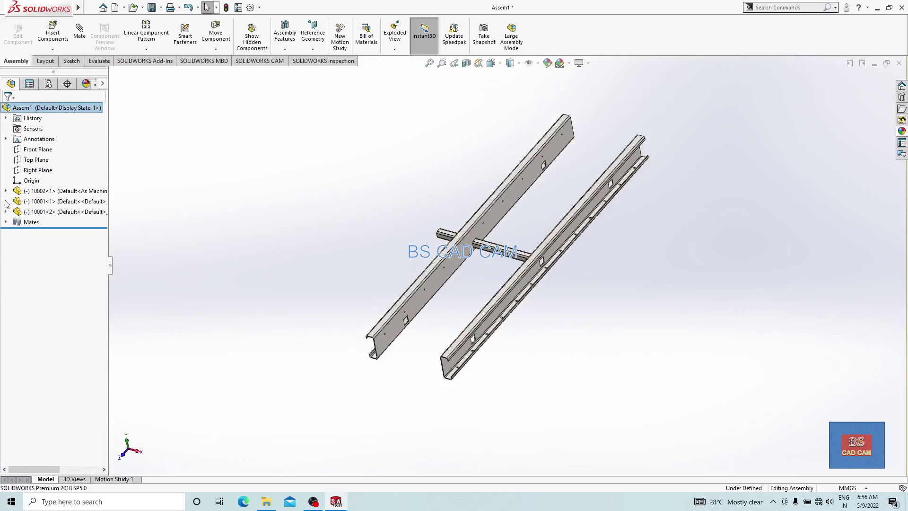
{"action": "left_click", "coordinate": [5, 201]}
{"action": "left_click", "coordinate": [44, 295]}
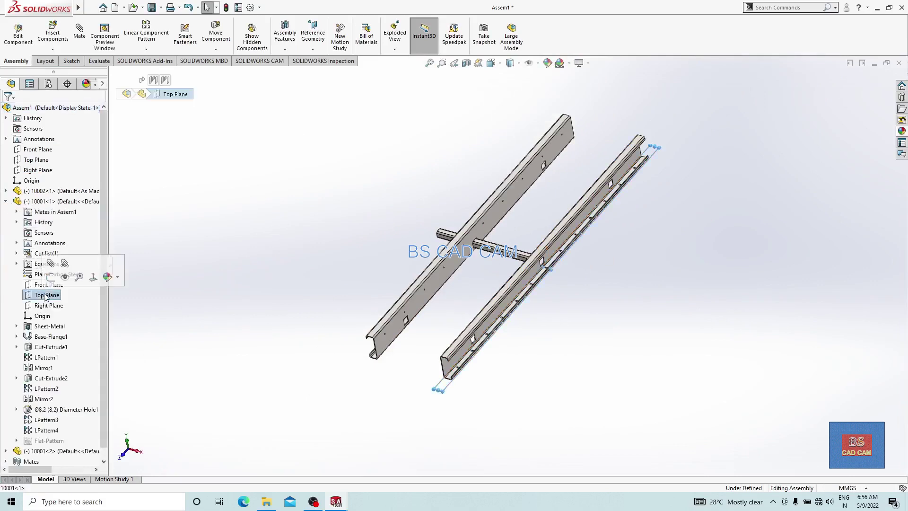
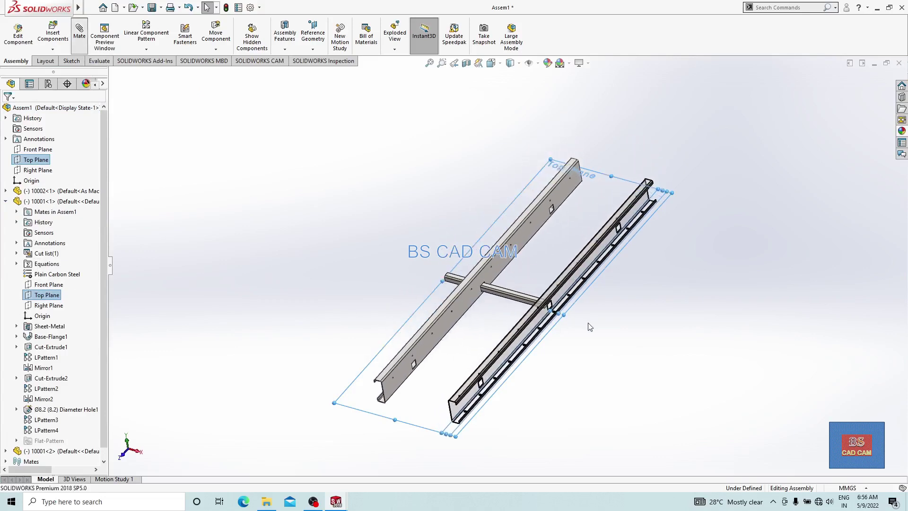
Center the cross tube's two end faces between the web faces of the two channels with a Width mate.
{"action": "left_click", "coordinate": [696, 338]}
{"action": "scroll", "coordinate": [515, 338], "scroll_direction": "down", "scroll_amount": 4}
{"action": "middle_click_drag", "start_coordinate": [516, 337], "coordinate": [520, 319]}
{"action": "key", "text": "Escape"}
{"action": "left_click", "coordinate": [538, 284]}
{"action": "middle_click_drag", "start_coordinate": [537, 284], "coordinate": [438, 311]}
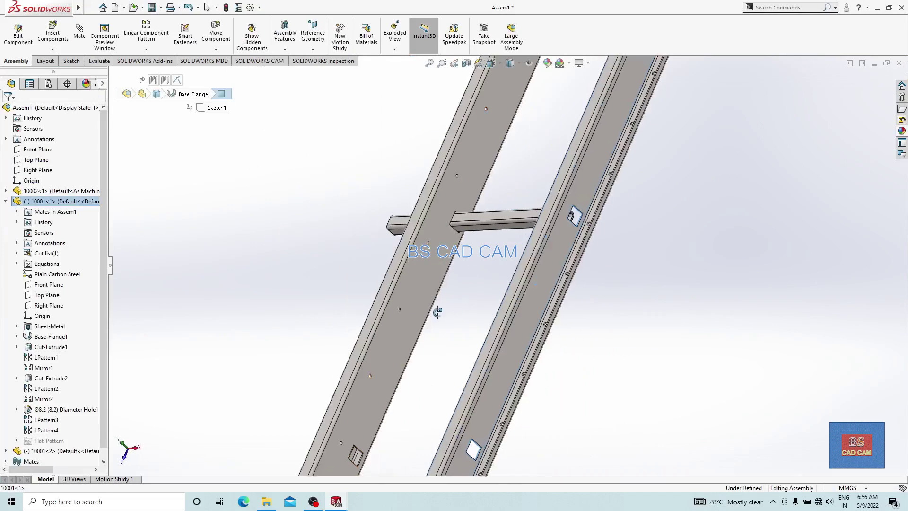
{"action": "left_click", "coordinate": [417, 290], "text": "ctrl"}
{"action": "scroll", "coordinate": [556, 234], "scroll_direction": "up", "scroll_amount": 6}
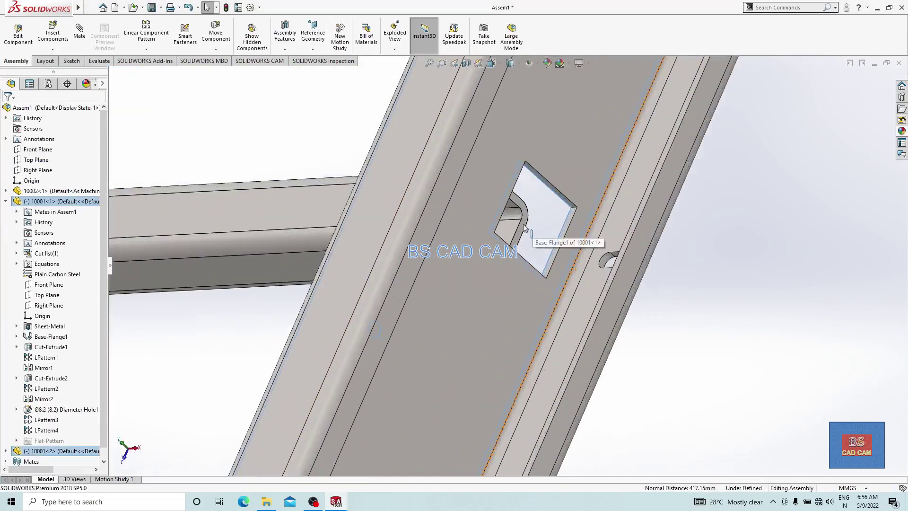
{"action": "scroll", "coordinate": [537, 268], "scroll_direction": "down", "scroll_amount": 6}
{"action": "middle_click_drag", "start_coordinate": [540, 283], "coordinate": [260, 303]}
{"action": "scroll", "coordinate": [260, 304], "scroll_direction": "up", "scroll_amount": 5}
{"action": "left_click", "coordinate": [365, 258]}
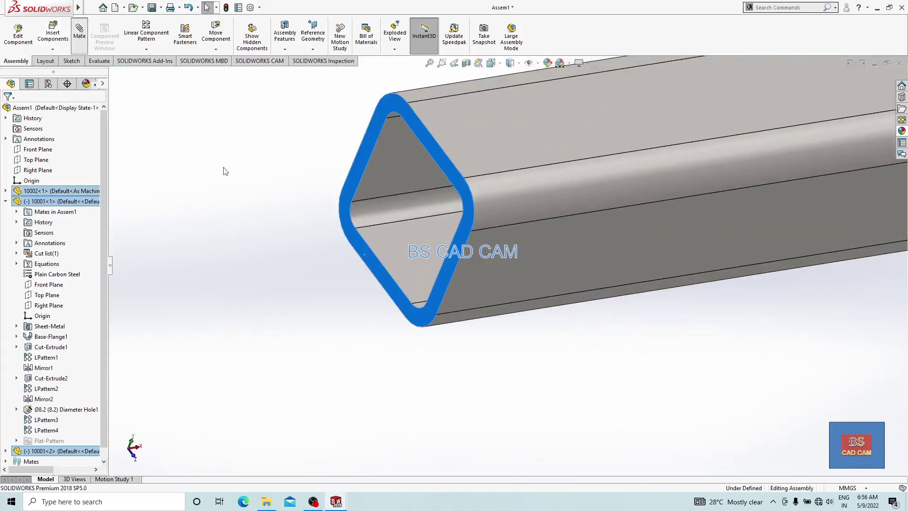
{"action": "scroll", "coordinate": [420, 293], "scroll_direction": "up", "scroll_amount": 5}
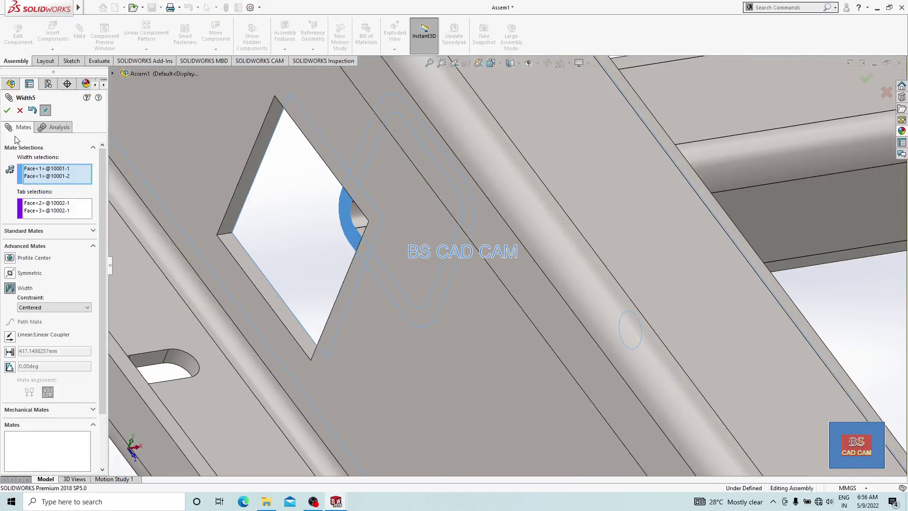
{"action": "left_click", "coordinate": [7, 111]}
Add a 600 mm Distance mate between the facing web faces of the two channels and finish mating.
{"action": "scroll", "coordinate": [539, 214], "scroll_direction": "down", "scroll_amount": 8}
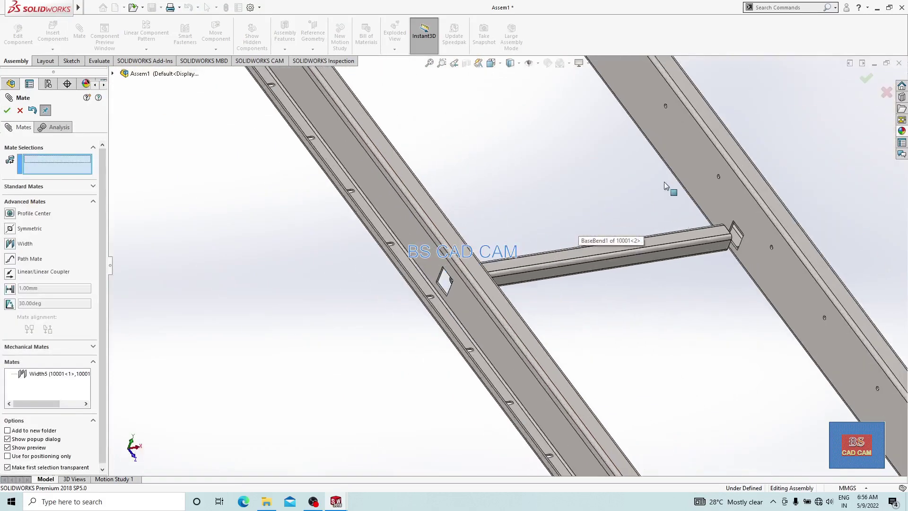
{"action": "left_click", "coordinate": [688, 149]}
{"action": "middle_click_drag", "start_coordinate": [688, 149], "coordinate": [478, 213]}
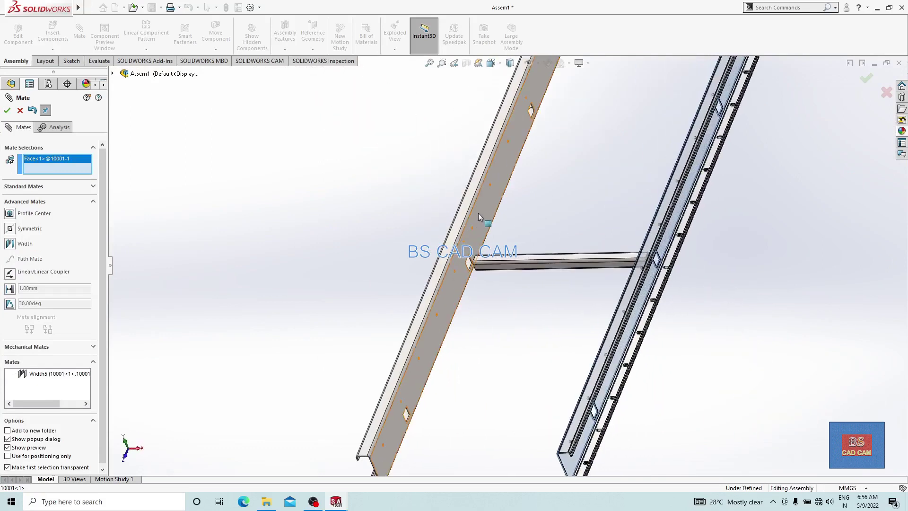
{"action": "left_click", "coordinate": [478, 213]}
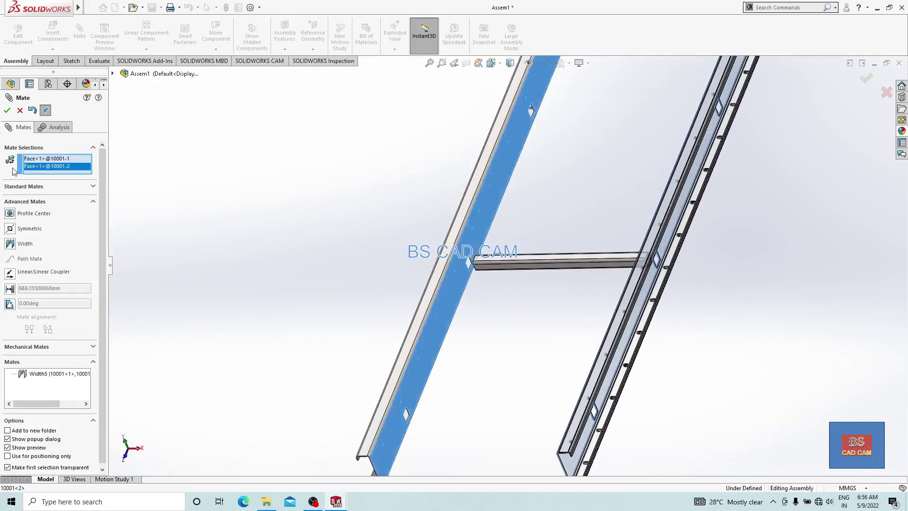
{"action": "left_click", "coordinate": [24, 187]}
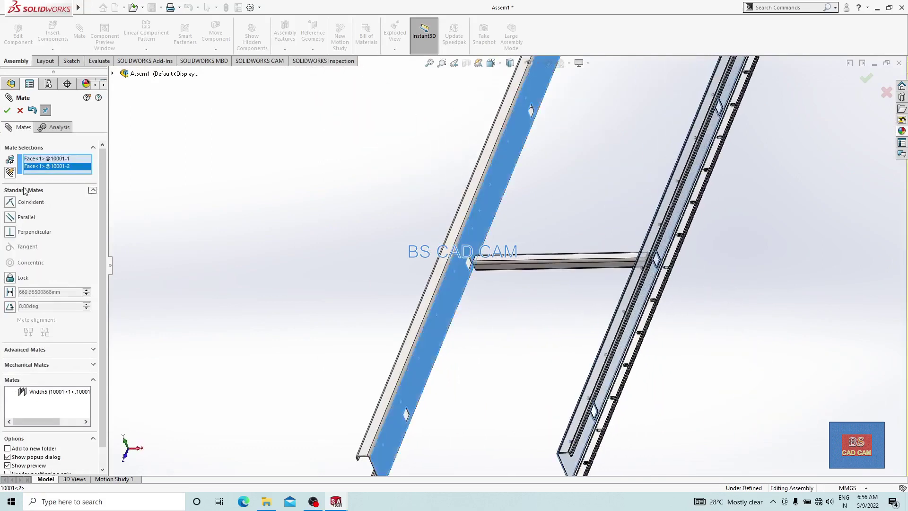
{"action": "left_click", "coordinate": [9, 293]}
{"action": "type", "text": "600"}
{"action": "key", "text": "Return"}
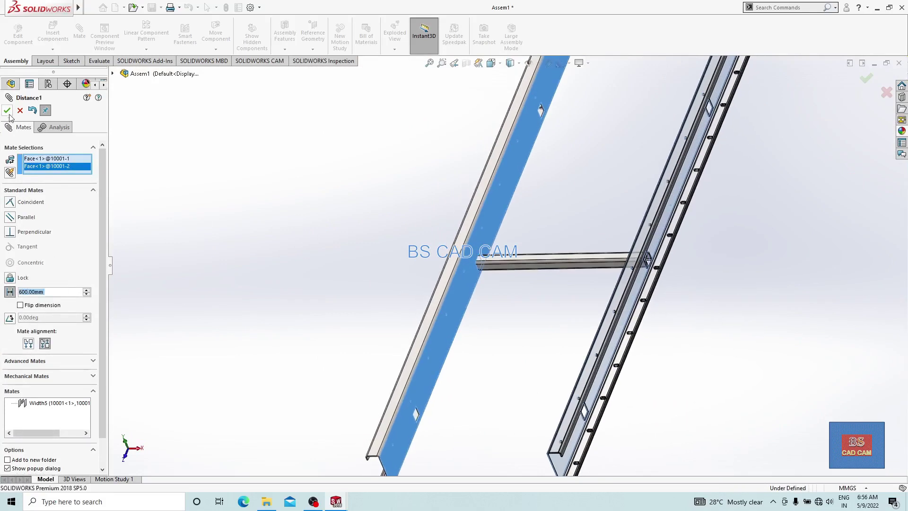
{"action": "left_click", "coordinate": [8, 113]}
{"action": "scroll", "coordinate": [495, 309], "scroll_direction": "down", "scroll_amount": 8}
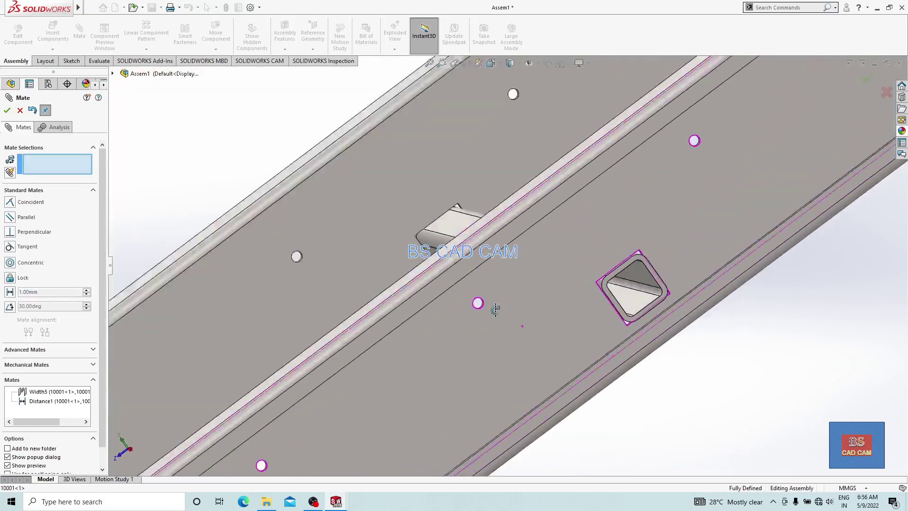
{"action": "scroll", "coordinate": [495, 310], "scroll_direction": "up", "scroll_amount": 8}
{"action": "left_click", "coordinate": [8, 110]}
Copy the square cross tube and place the copy near the cutouts at the far end of the channels.
{"action": "scroll", "coordinate": [409, 214], "scroll_direction": "up", "scroll_amount": 8}
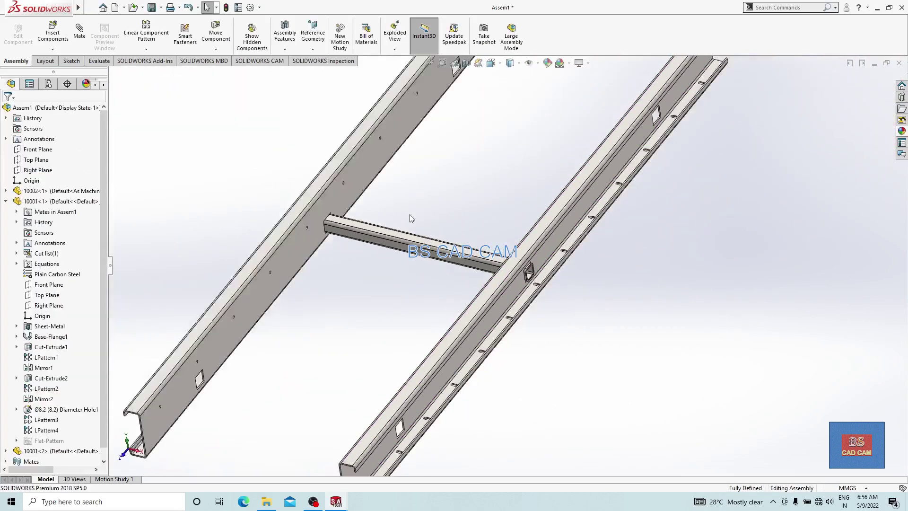
{"action": "scroll", "coordinate": [479, 219], "scroll_direction": "down", "scroll_amount": 4}
{"action": "left_click_drag", "start_coordinate": [441, 271], "coordinate": [529, 171], "text": "ctrl"}
{"action": "scroll", "coordinate": [584, 208], "scroll_direction": "down", "scroll_amount": 4}
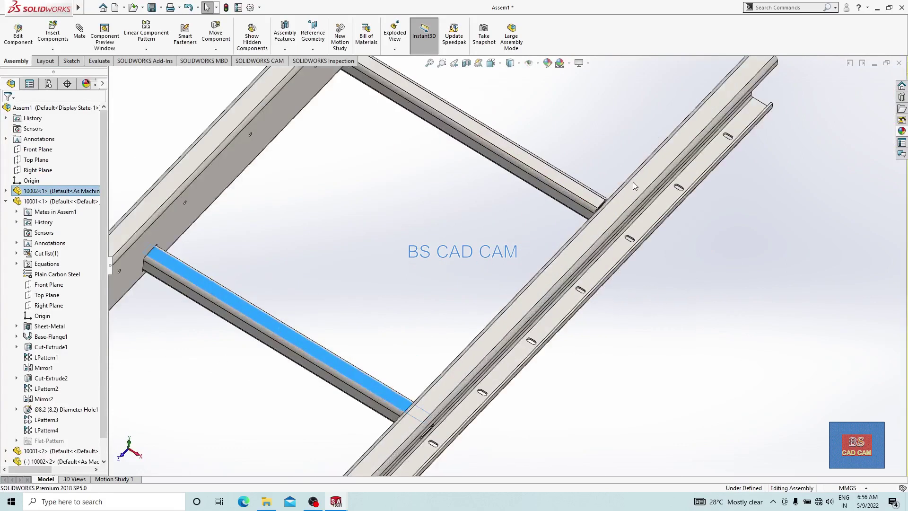
Center the copied tube's vertical side faces on the side faces of the first channel's far-end cutout with a Width mate.
{"action": "scroll", "coordinate": [632, 182], "scroll_direction": "down", "scroll_amount": 5}
{"action": "left_click", "coordinate": [387, 377]}
{"action": "scroll", "coordinate": [424, 331], "scroll_direction": "up", "scroll_amount": 3}
{"action": "middle_click_drag", "start_coordinate": [423, 330], "coordinate": [496, 256]}
{"action": "left_click", "coordinate": [504, 226], "text": "ctrl"}
{"action": "scroll", "coordinate": [502, 255], "scroll_direction": "up", "scroll_amount": 3}
{"action": "mouse_move", "coordinate": [472, 342]}
{"action": "middle_mouse_down"}
{"action": "mouse_move", "coordinate": [521, 154]}
{"action": "mouse_move", "coordinate": [459, 340]}
{"action": "middle_mouse_up"}
{"action": "scroll", "coordinate": [445, 333], "scroll_direction": "down", "scroll_amount": 4}
{"action": "scroll", "coordinate": [456, 325], "scroll_direction": "down", "scroll_amount": 2}
{"action": "left_click", "coordinate": [459, 305]}
{"action": "middle_click_drag", "start_coordinate": [460, 304], "coordinate": [343, 337]}
{"action": "left_click", "coordinate": [339, 338]}
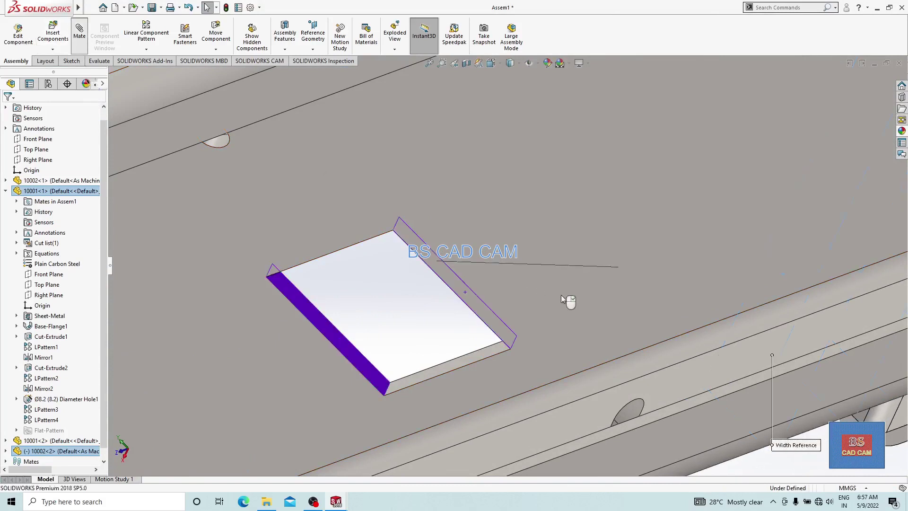
{"action": "left_click", "coordinate": [7, 111]}
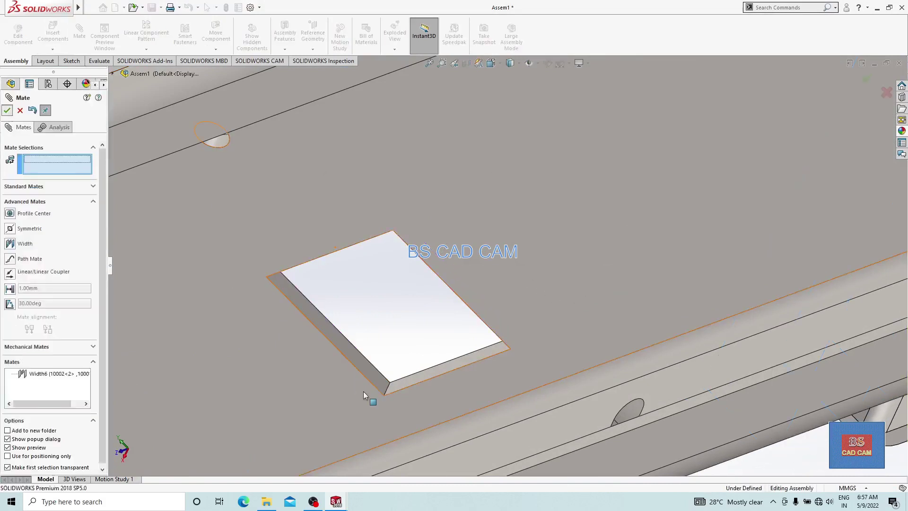
Center the copied tube's upper and lower faces on the upper and lower faces of the first channel's far-end cutout with a Width mate.
{"action": "scroll", "coordinate": [427, 345], "scroll_direction": "down", "scroll_amount": 3}
{"action": "key", "text": "Escape"}
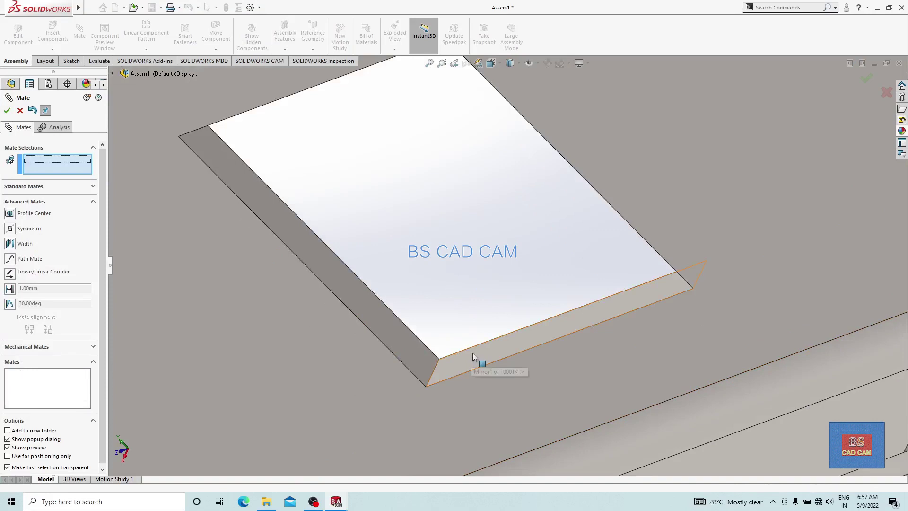
{"action": "left_click", "coordinate": [478, 361]}
{"action": "scroll", "coordinate": [478, 363], "scroll_direction": "up", "scroll_amount": 4}
{"action": "middle_click_drag", "start_coordinate": [478, 364], "coordinate": [441, 168]}
{"action": "key", "text": "Escape"}
{"action": "left_click", "coordinate": [514, 314]}
{"action": "left_click", "coordinate": [438, 156], "text": "ctrl"}
{"action": "scroll", "coordinate": [543, 227], "scroll_direction": "up", "scroll_amount": 9}
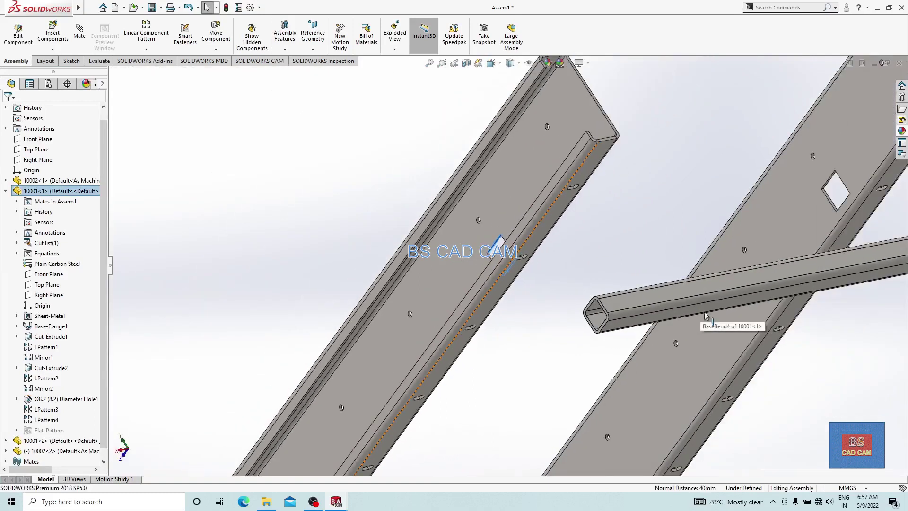
{"action": "scroll", "coordinate": [623, 337], "scroll_direction": "down", "scroll_amount": 4}
{"action": "left_click", "coordinate": [602, 299], "text": "ctrl"}
{"action": "middle_click_drag", "start_coordinate": [603, 299], "coordinate": [535, 200]}
{"action": "left_click", "coordinate": [533, 198]}
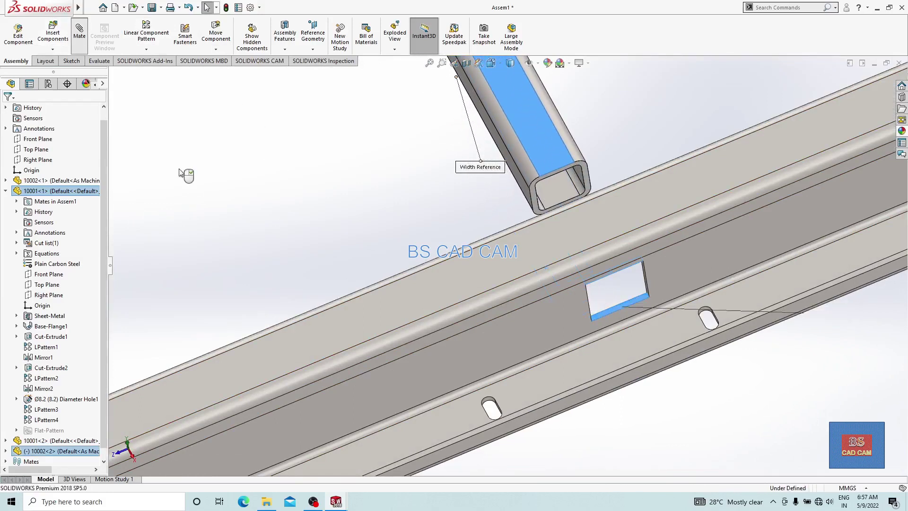
{"action": "left_click", "coordinate": [7, 110]}
{"action": "key", "text": "f"}
{"action": "scroll", "coordinate": [548, 243], "scroll_direction": "down", "scroll_amount": 5}
{"action": "key", "text": "Escape"}
Mate the copied tube's Right Plane coincident with the assembly's Right Plane.
{"action": "left_click", "coordinate": [611, 191]}
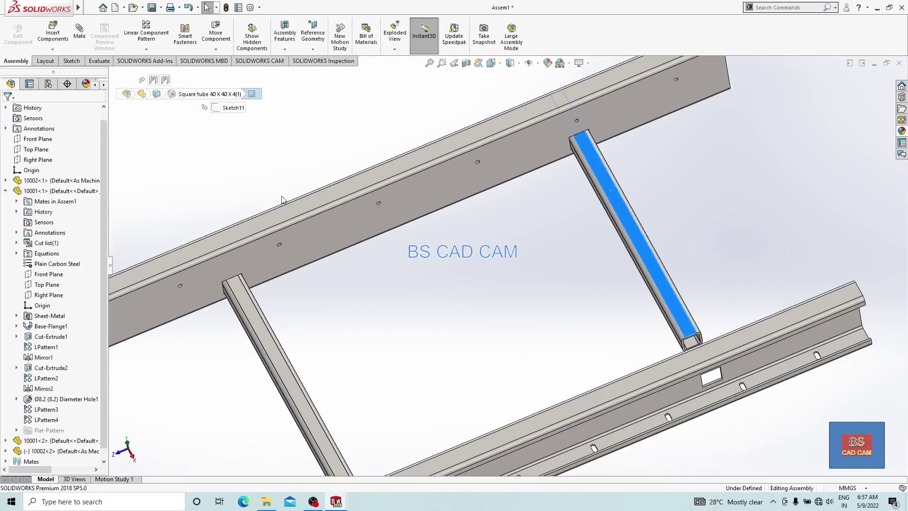
{"action": "scroll", "coordinate": [125, 419], "scroll_direction": "down", "scroll_amount": 3}
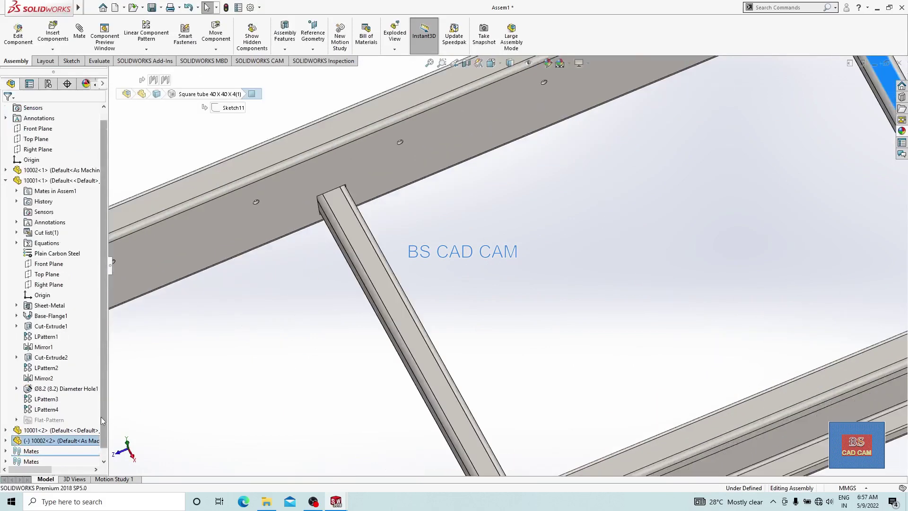
{"action": "left_click", "coordinate": [6, 441]}
{"action": "scroll", "coordinate": [526, 330], "scroll_direction": "up", "scroll_amount": 4}
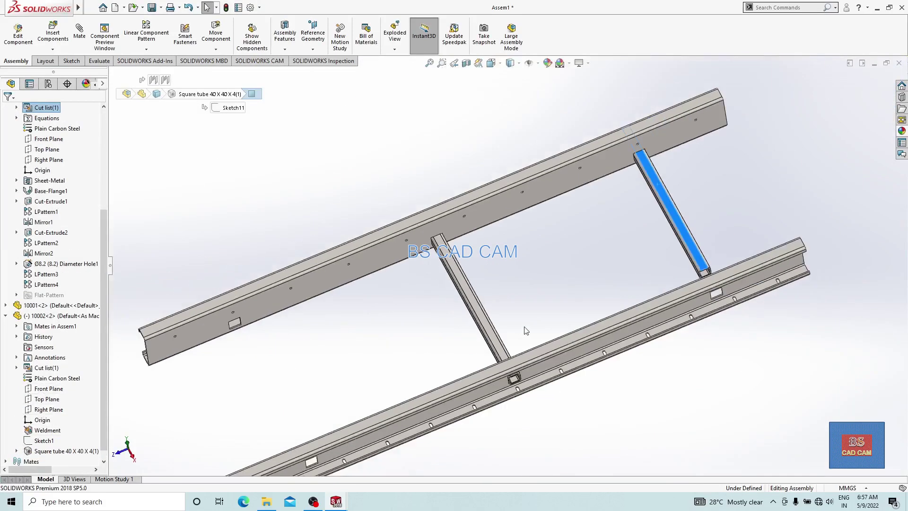
{"action": "left_click", "coordinate": [44, 409]}
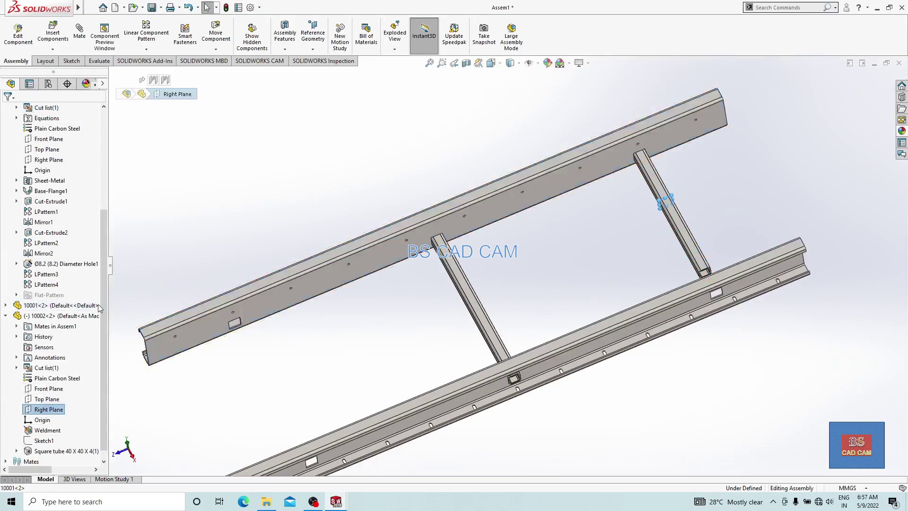
{"action": "left_click_drag", "start_coordinate": [104, 306], "coordinate": [101, 173]}
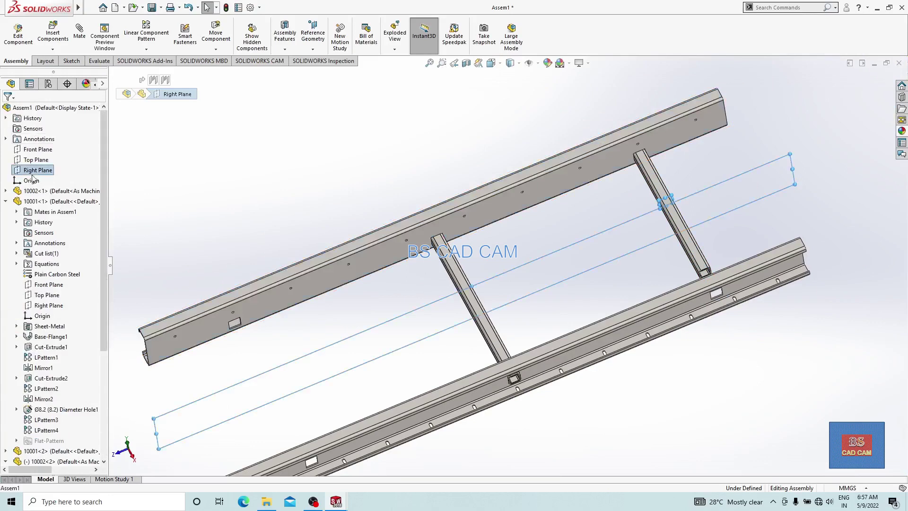
{"action": "left_click", "coordinate": [540, 243], "text": "ctrl"}
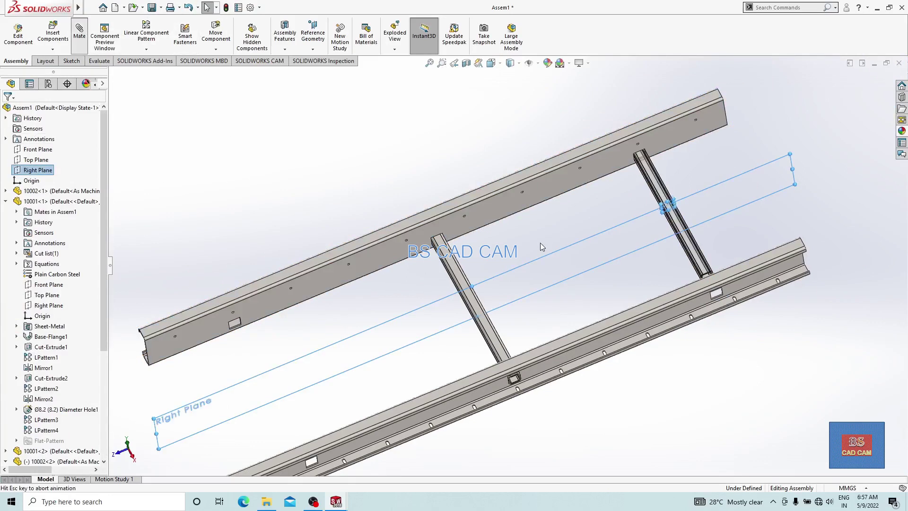
{"action": "left_click", "coordinate": [526, 261]}
{"action": "left_click", "coordinate": [632, 251]}
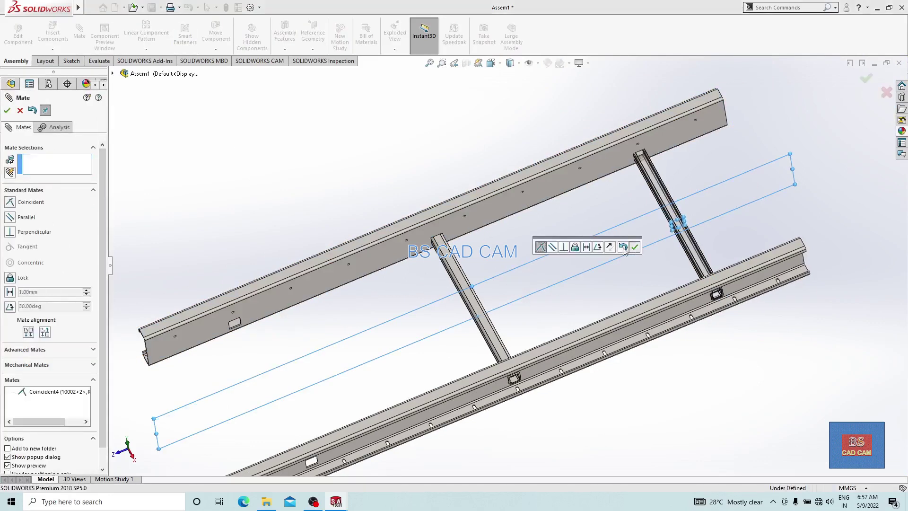
{"action": "key", "text": "Escape"}
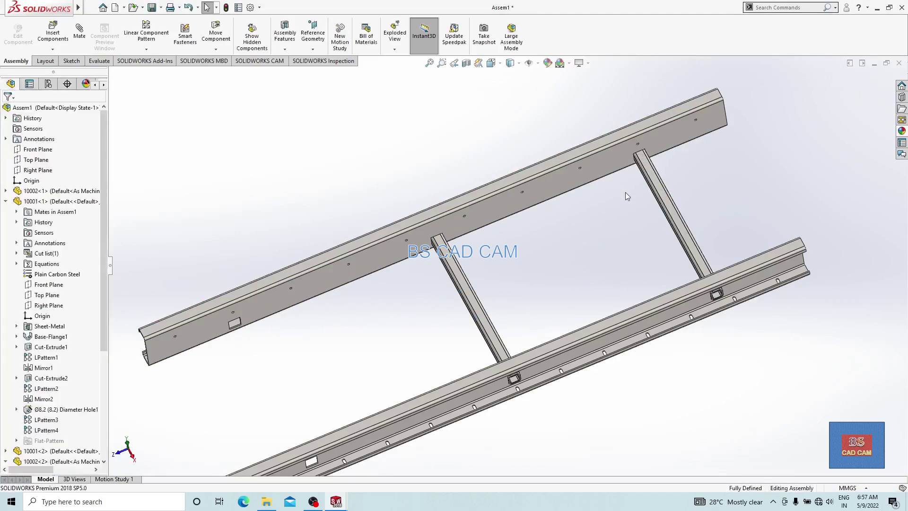
Copy the far-end cross tube and place the copy near the remaining empty cutouts at the opposite end.
{"action": "left_click_drag", "start_coordinate": [658, 203], "coordinate": [237, 377], "text": "ctrl"}
{"action": "scroll", "coordinate": [277, 432], "scroll_direction": "down", "scroll_amount": 3}
{"action": "scroll", "coordinate": [283, 432], "scroll_direction": "up", "scroll_amount": 2}
Center the third tube's vertical side faces on the side faces of the first channel's remaining end cutout with a Width mate.
{"action": "middle_click_drag", "start_coordinate": [356, 390], "coordinate": [367, 352]}
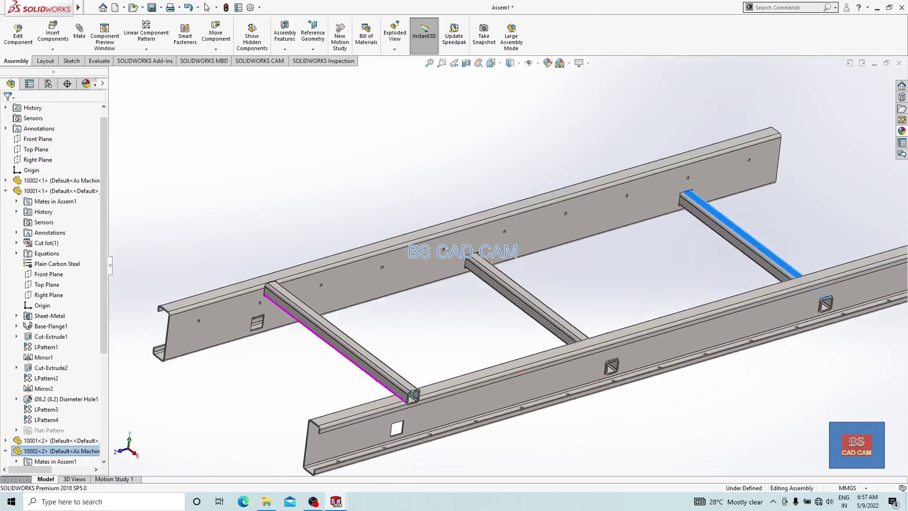
{"action": "scroll", "coordinate": [391, 357], "scroll_direction": "down", "scroll_amount": 6}
{"action": "left_click", "coordinate": [395, 280]}
{"action": "middle_click_drag", "start_coordinate": [370, 284], "coordinate": [353, 302]}
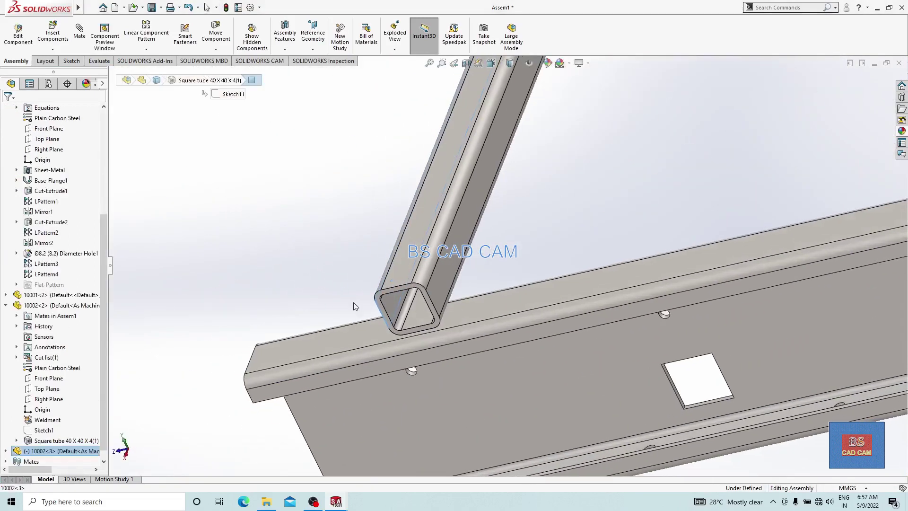
{"action": "left_click", "coordinate": [439, 273], "text": "ctrl"}
{"action": "scroll", "coordinate": [686, 384], "scroll_direction": "down", "scroll_amount": 3}
{"action": "scroll", "coordinate": [570, 382], "scroll_direction": "down", "scroll_amount": 5}
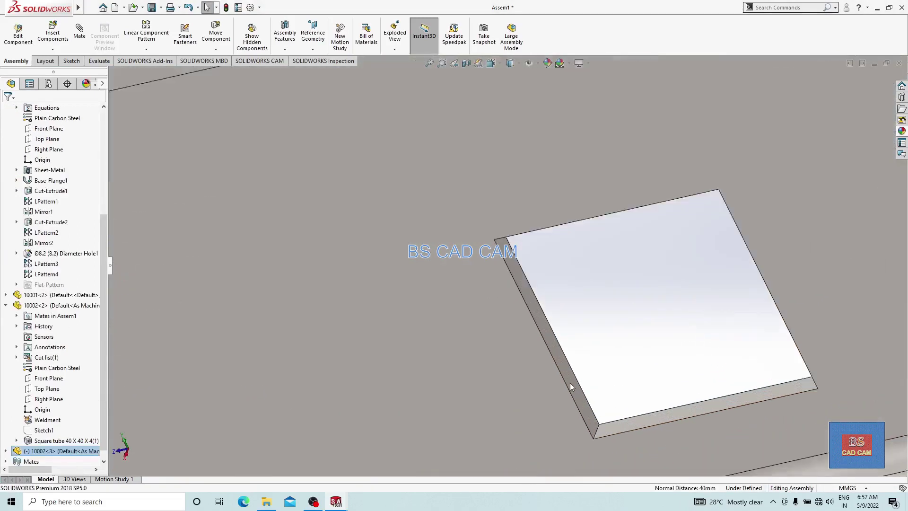
{"action": "left_click", "coordinate": [562, 360]}
{"action": "scroll", "coordinate": [563, 359], "scroll_direction": "up", "scroll_amount": 5}
{"action": "middle_click_drag", "start_coordinate": [640, 325], "coordinate": [659, 243]}
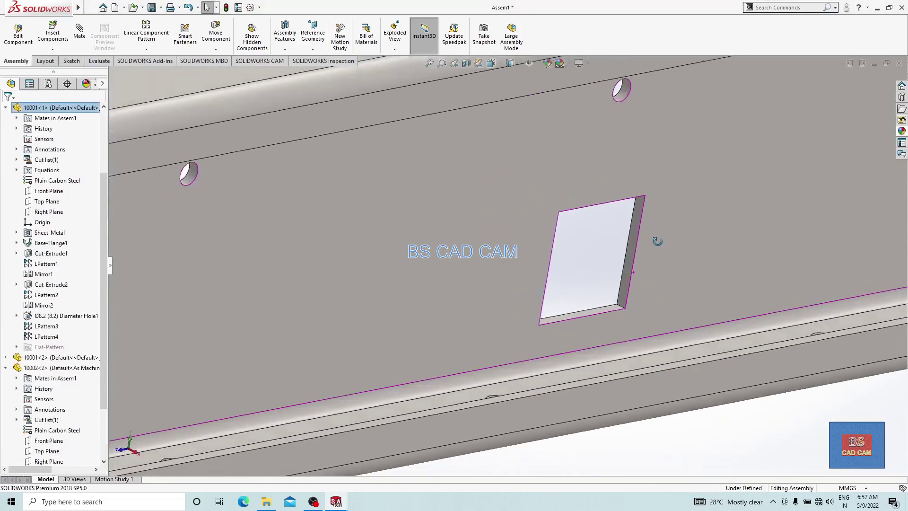
{"action": "scroll", "coordinate": [618, 284], "scroll_direction": "down", "scroll_amount": 5}
{"action": "left_click", "coordinate": [590, 258]}
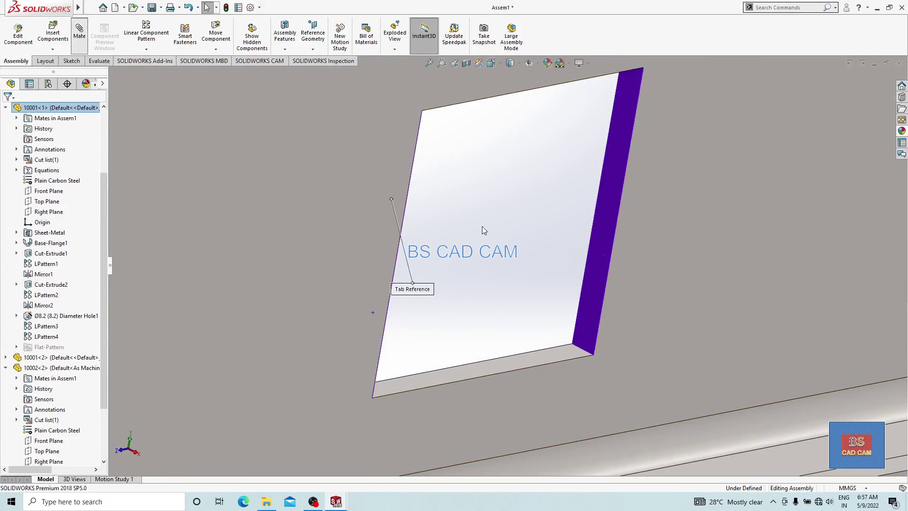
{"action": "left_click", "coordinate": [7, 110]}
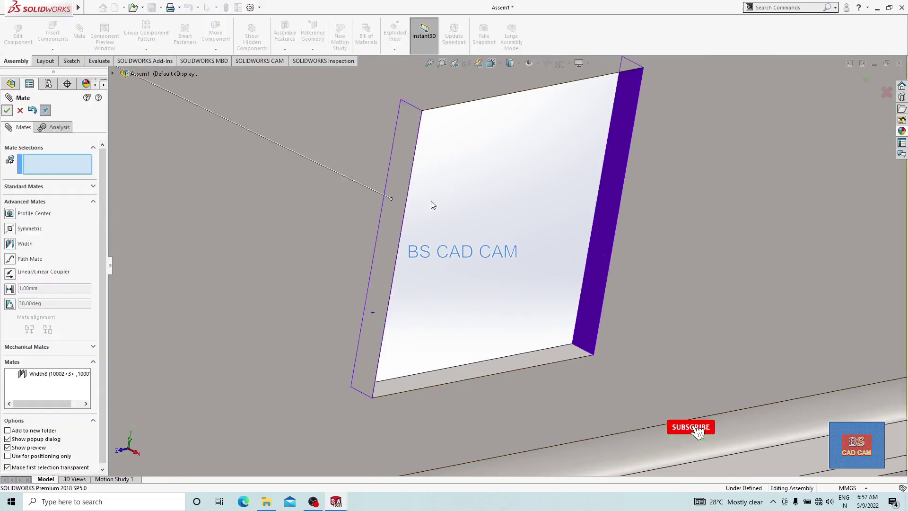
Center the third tube's upper and lower faces on the upper and lower faces of the first channel's remaining end cutout with a Width mate.
{"action": "scroll", "coordinate": [444, 236], "scroll_direction": "up", "scroll_amount": 2}
{"action": "scroll", "coordinate": [458, 273], "scroll_direction": "down", "scroll_amount": 4}
{"action": "key", "text": "Escape"}
{"action": "left_click", "coordinate": [556, 408]}
{"action": "scroll", "coordinate": [536, 369], "scroll_direction": "up", "scroll_amount": 5}
{"action": "middle_click_drag", "start_coordinate": [536, 370], "coordinate": [517, 156]}
{"action": "scroll", "coordinate": [517, 156], "scroll_direction": "down", "scroll_amount": 3}
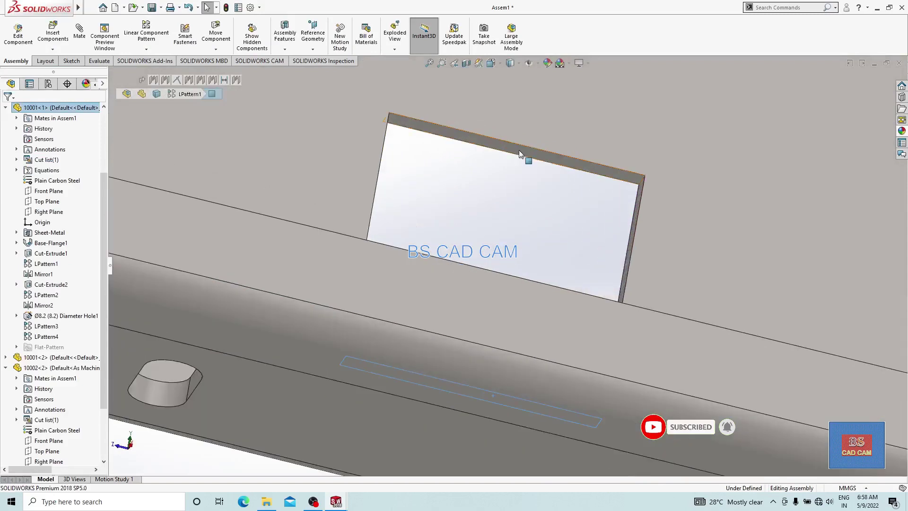
{"action": "scroll", "coordinate": [502, 189], "scroll_direction": "up", "scroll_amount": 5}
{"action": "scroll", "coordinate": [464, 279], "scroll_direction": "down", "scroll_amount": 2}
{"action": "scroll", "coordinate": [560, 121], "scroll_direction": "down", "scroll_amount": 3}
{"action": "left_click", "coordinate": [529, 146], "text": "ctrl"}
{"action": "middle_click_drag", "start_coordinate": [529, 146], "coordinate": [487, 269]}
{"action": "left_click", "coordinate": [543, 97]}
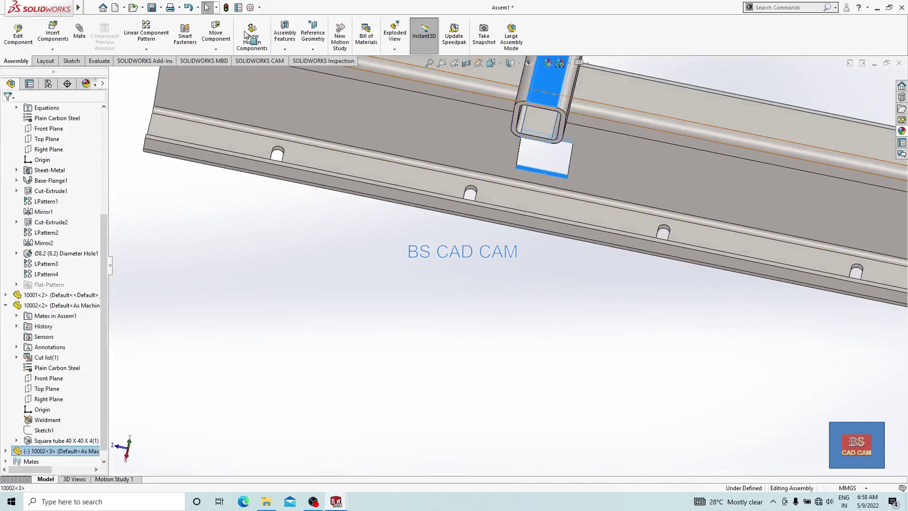
{"action": "left_click", "coordinate": [79, 31]}
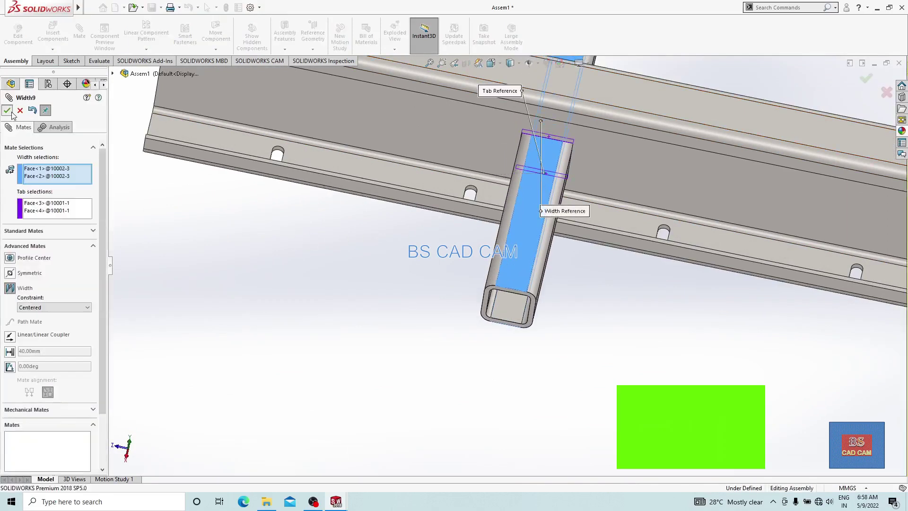
{"action": "left_click", "coordinate": [8, 110]}
{"action": "scroll", "coordinate": [478, 226], "scroll_direction": "up", "scroll_amount": 6}
{"action": "middle_click_drag", "start_coordinate": [451, 217], "coordinate": [393, 227]}
{"action": "scroll", "coordinate": [359, 246], "scroll_direction": "down", "scroll_amount": 2}
{"action": "key", "text": "Escape"}
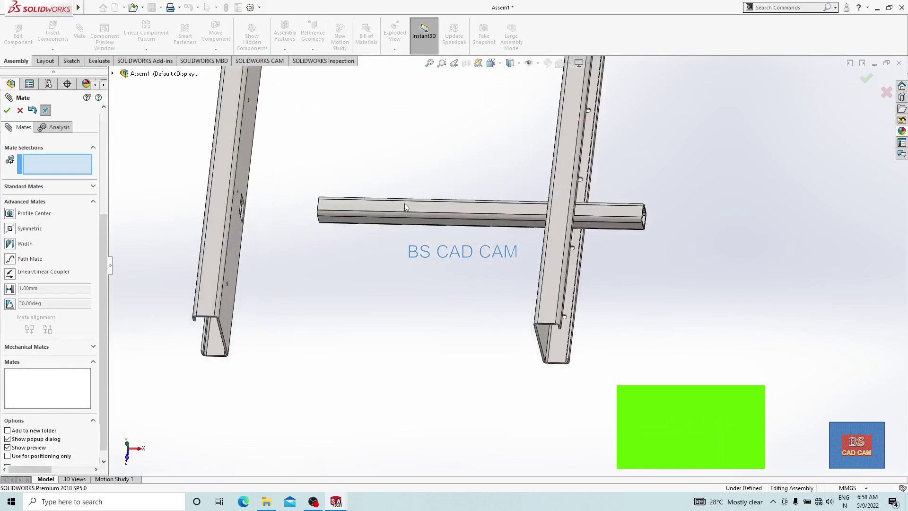
Mate the third tube's Right Plane coincident with the assembly's Right Plane.
{"action": "key", "text": "Escape"}
{"action": "scroll", "coordinate": [404, 203], "scroll_direction": "down", "scroll_amount": 2}
{"action": "left_click", "coordinate": [406, 201]}
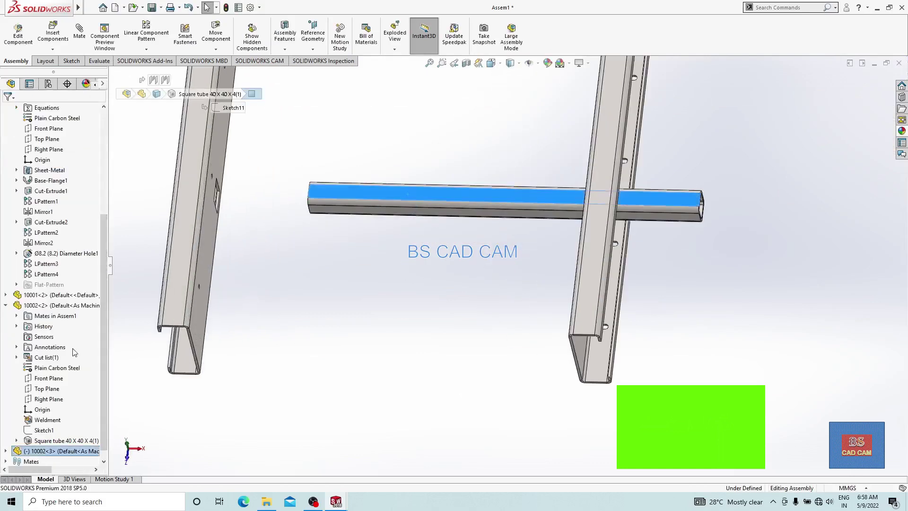
{"action": "left_click", "coordinate": [6, 451]}
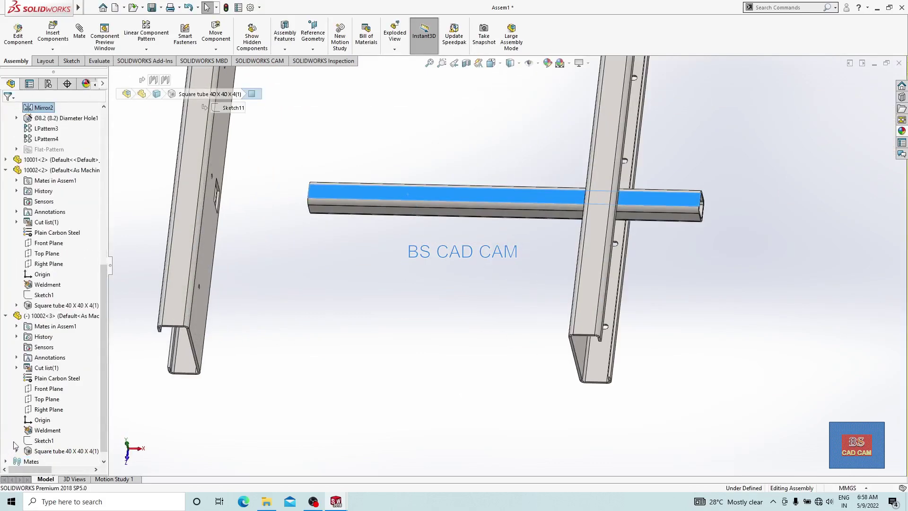
{"action": "left_click", "coordinate": [40, 410]}
{"action": "left_click_drag", "start_coordinate": [101, 287], "coordinate": [101, 131]}
{"action": "left_click", "coordinate": [37, 169]}
{"action": "left_click", "coordinate": [397, 307]}
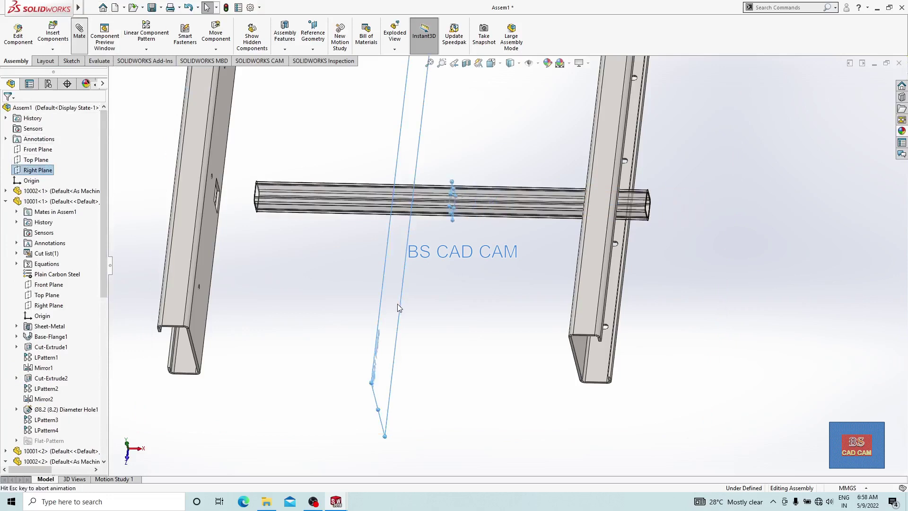
{"action": "left_click", "coordinate": [389, 321]}
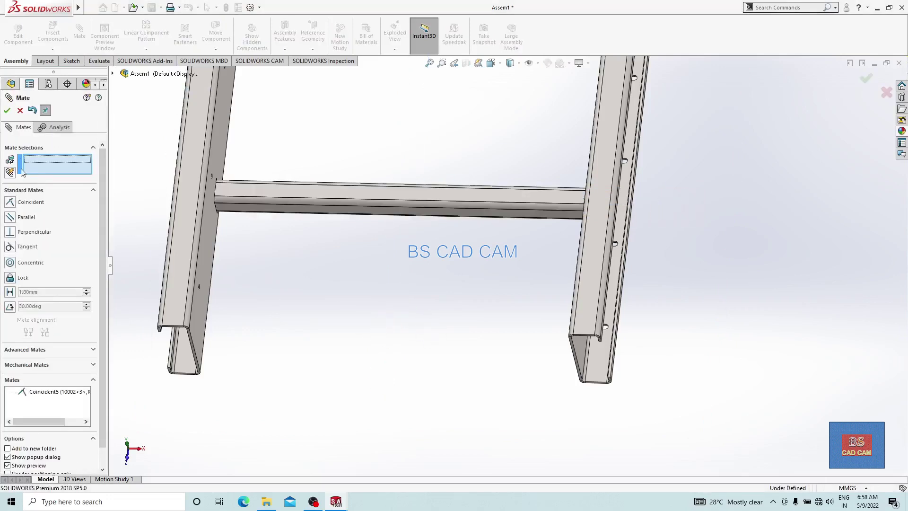
{"action": "left_click", "coordinate": [7, 113]}
Insert the end plate part 10003 and place it near the open end of the first channel.
{"action": "scroll", "coordinate": [470, 289], "scroll_direction": "up", "scroll_amount": 8}
{"action": "middle_click_drag", "start_coordinate": [478, 279], "coordinate": [465, 251]}
{"action": "scroll", "coordinate": [466, 251], "scroll_direction": "down", "scroll_amount": 3}
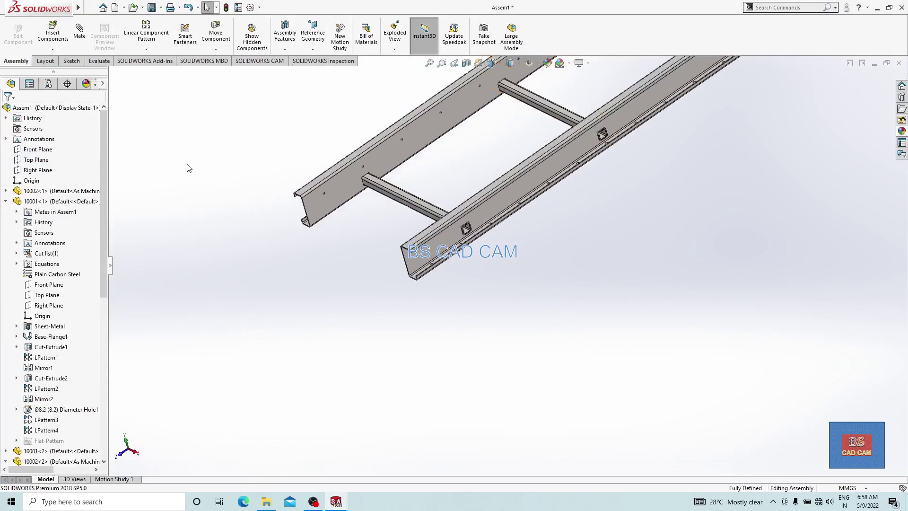
{"action": "left_click", "coordinate": [53, 30]}
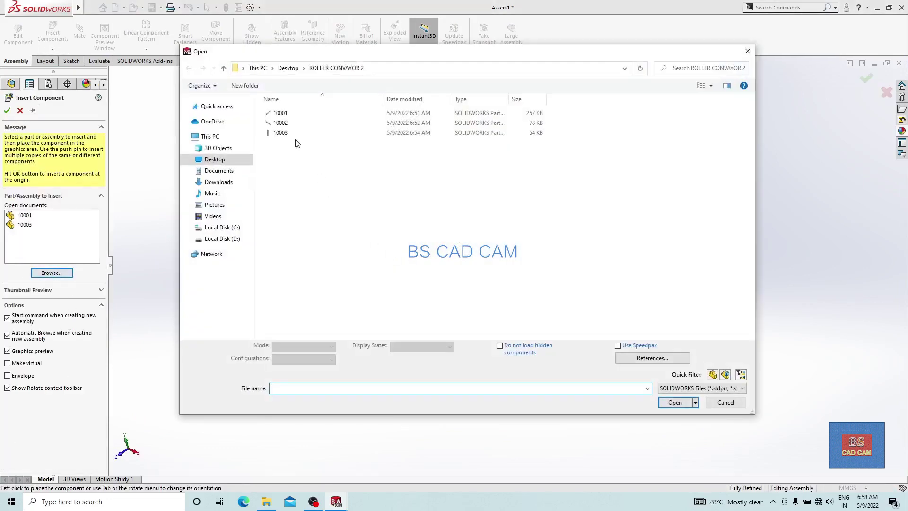
{"action": "left_click", "coordinate": [280, 132]}
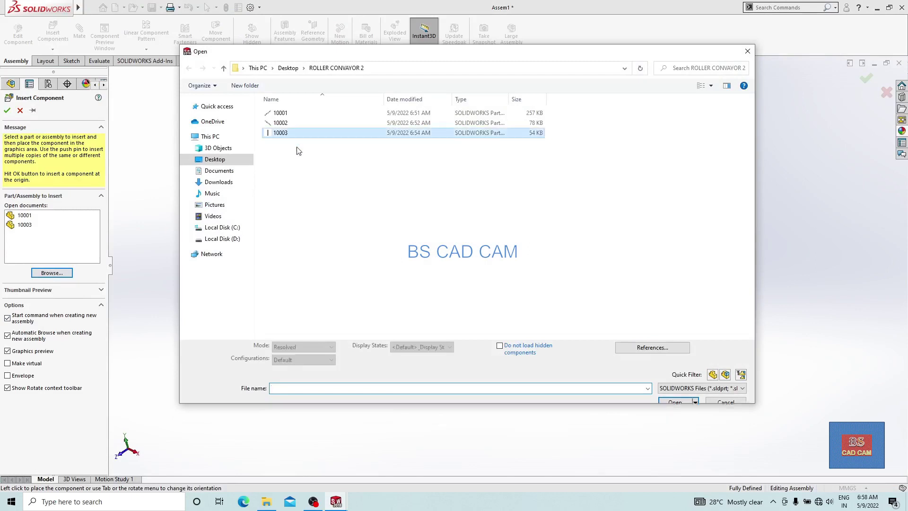
{"action": "left_click", "coordinate": [674, 402]}
{"action": "scroll", "coordinate": [463, 308], "scroll_direction": "down", "scroll_amount": 6}
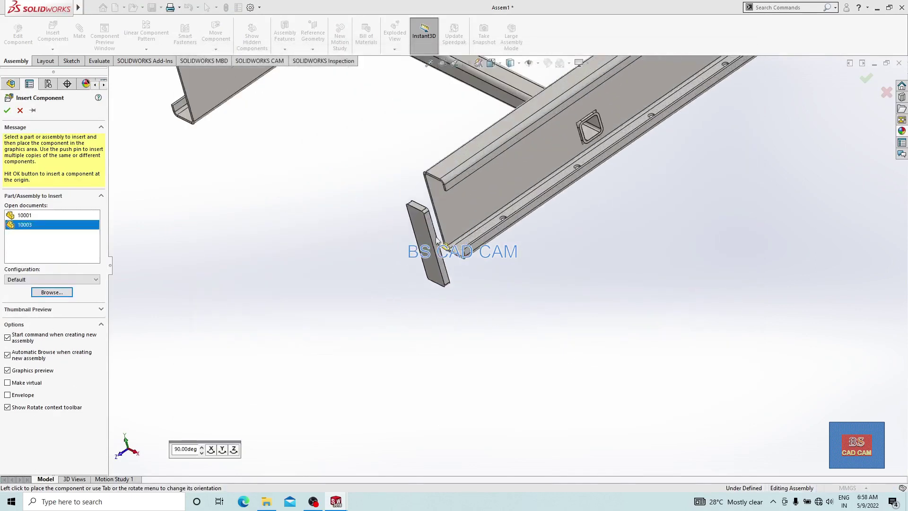
{"action": "left_click", "coordinate": [442, 165]}
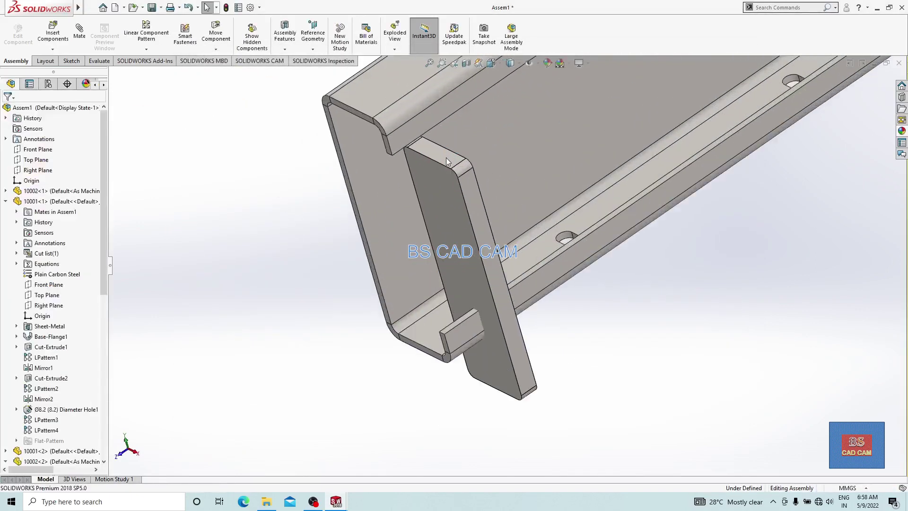
Mate the end plate's narrow upper face coincident with the inner face of the first channel's upper flange.
{"action": "mouse_move", "coordinate": [444, 157]}
{"action": "middle_mouse_down"}
{"action": "mouse_move", "coordinate": [450, 97]}
{"action": "mouse_move", "coordinate": [439, 171]}
{"action": "middle_mouse_up"}
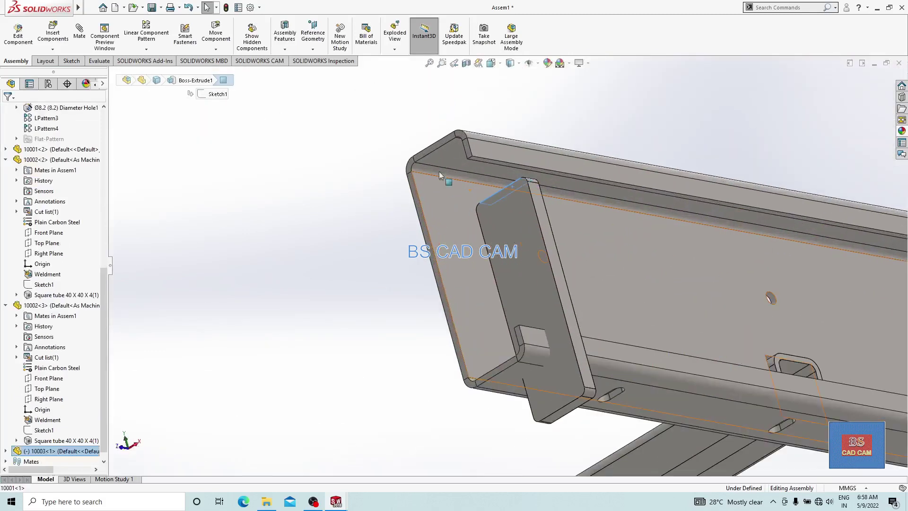
{"action": "left_click", "coordinate": [443, 158]}
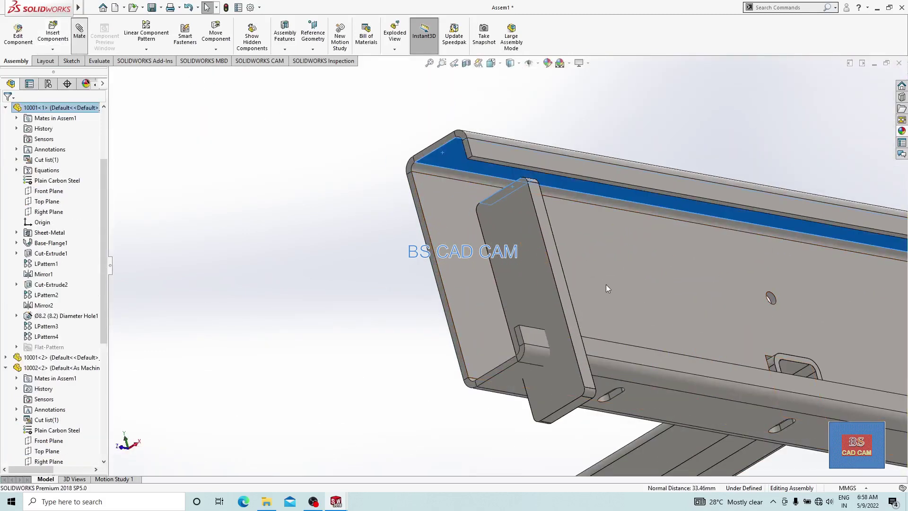
{"action": "left_click", "coordinate": [823, 327]}
Mate the end plate's long side face coincident with the inner face of the first channel's web.
{"action": "middle_click_drag", "start_coordinate": [581, 280], "coordinate": [653, 228]}
{"action": "scroll", "coordinate": [654, 228], "scroll_direction": "down", "scroll_amount": 5}
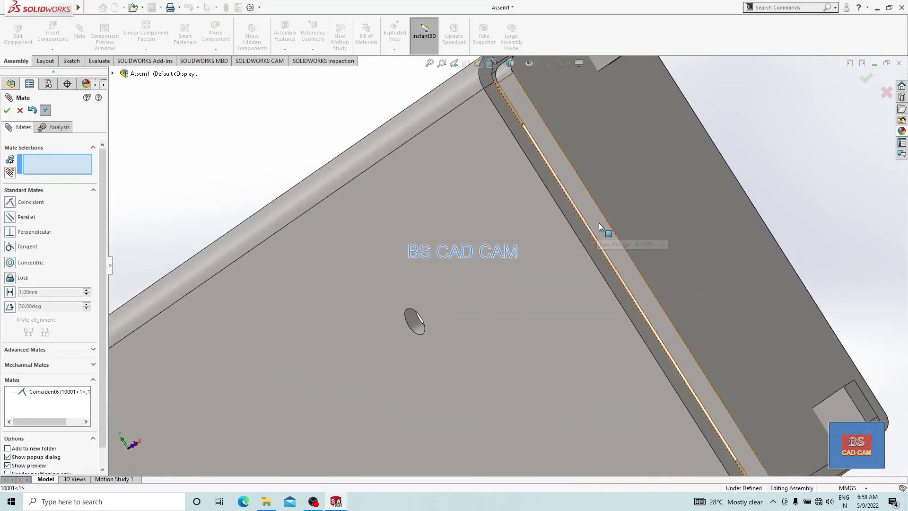
{"action": "left_click", "coordinate": [598, 223]}
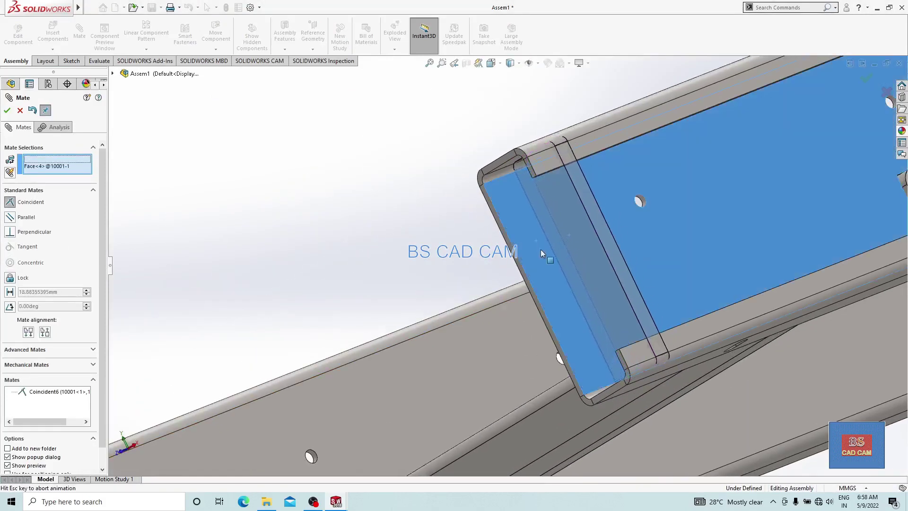
{"action": "left_click", "coordinate": [542, 253]}
{"action": "left_click", "coordinate": [676, 251]}
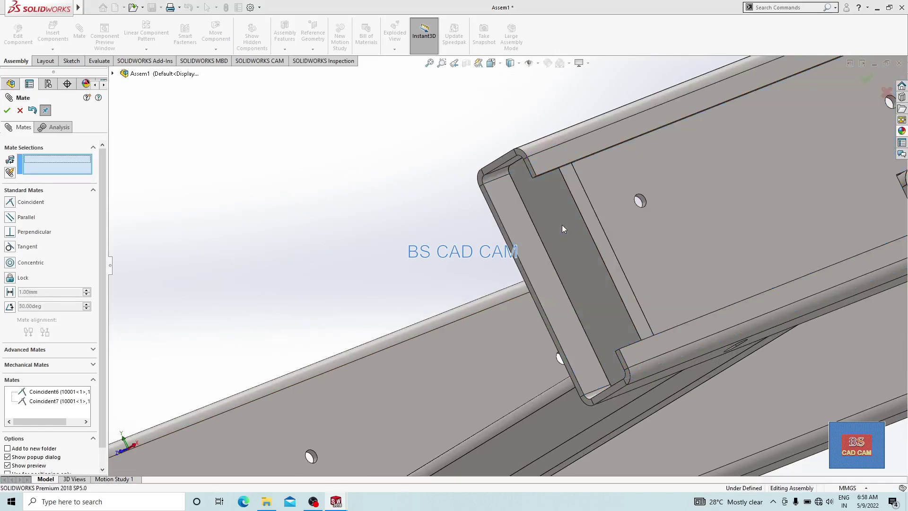
Mate the end plate's outer face coincident with the first channel's end face so the plate sits flush.
{"action": "left_click", "coordinate": [509, 228]}
{"action": "scroll", "coordinate": [509, 229], "scroll_direction": "down", "scroll_amount": 3}
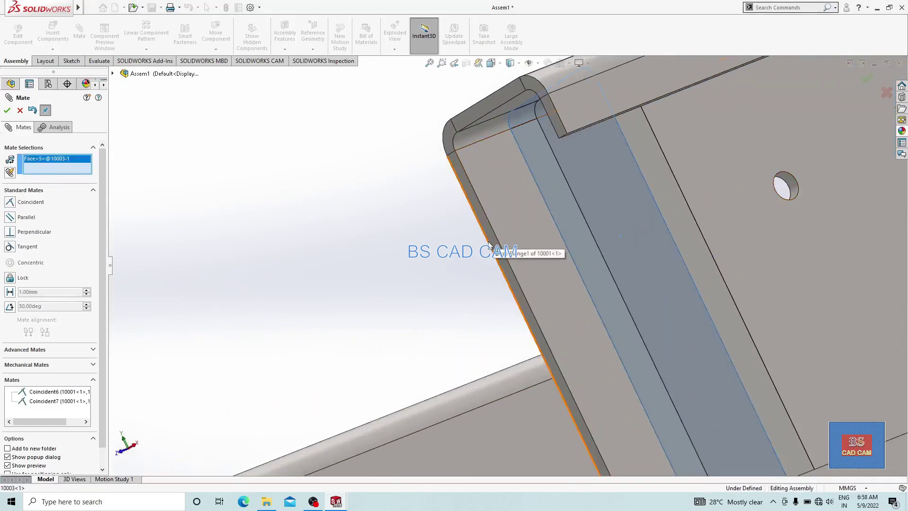
{"action": "left_click", "coordinate": [490, 241]}
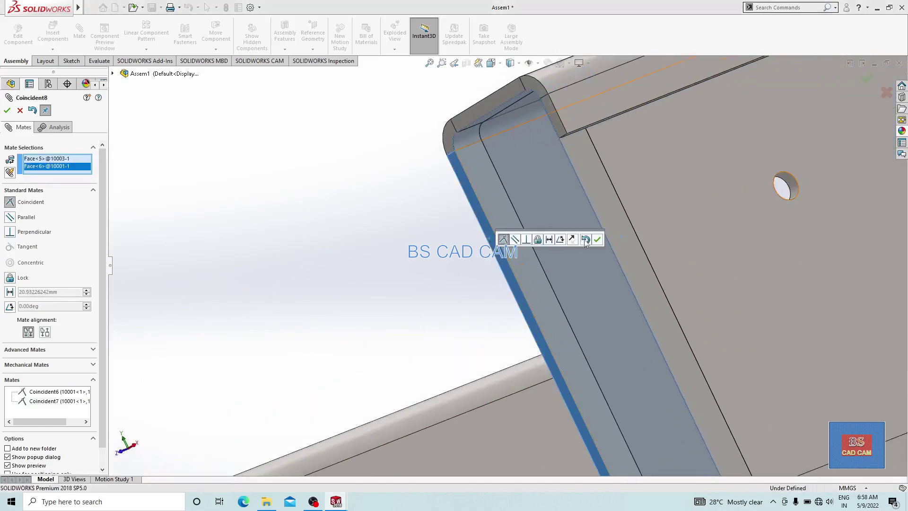
{"action": "left_click", "coordinate": [595, 239]}
{"action": "scroll", "coordinate": [482, 280], "scroll_direction": "up", "scroll_amount": 10}
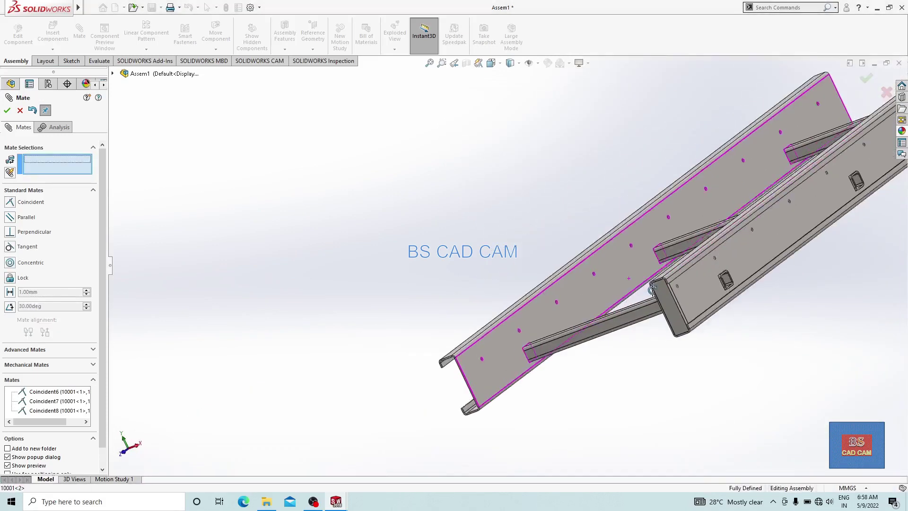
{"action": "scroll", "coordinate": [714, 284], "scroll_direction": "down", "scroll_amount": 5}
{"action": "key", "text": "Escape"}
Copy the end plate and place the copy near the first channel's opposite open end.
{"action": "left_click_drag", "start_coordinate": [633, 258], "coordinate": [717, 210], "text": "ctrl"}
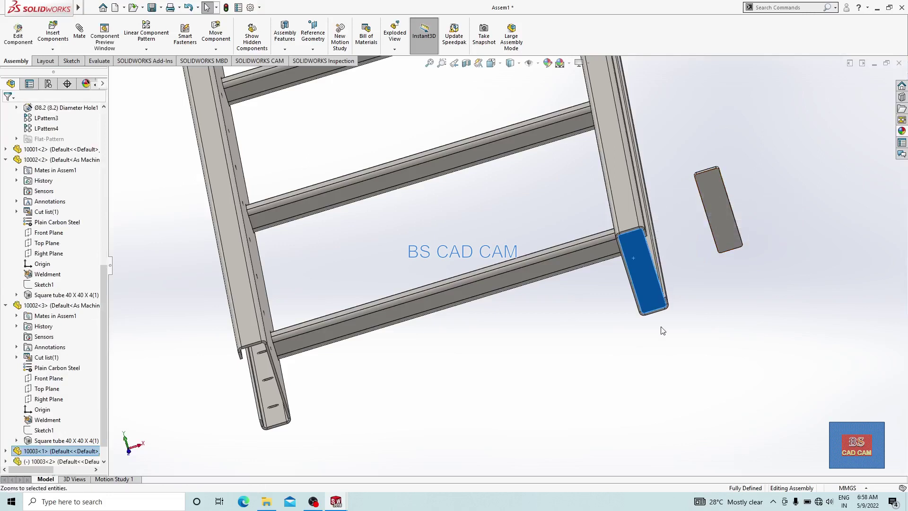
{"action": "left_click", "coordinate": [661, 327]}
{"action": "scroll", "coordinate": [710, 212], "scroll_direction": "up", "scroll_amount": 4}
{"action": "middle_click_drag", "start_coordinate": [710, 212], "coordinate": [344, 229]}
{"action": "scroll", "coordinate": [344, 229], "scroll_direction": "down", "scroll_amount": 3}
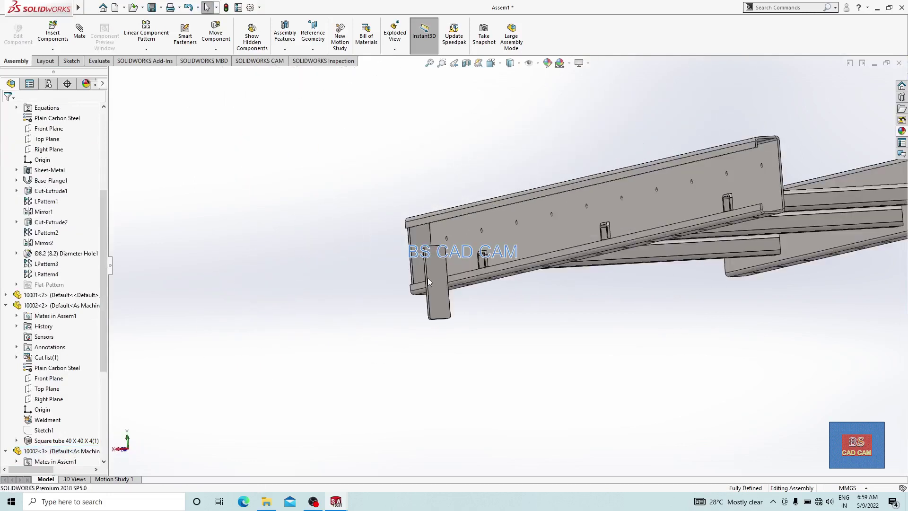
Mate the copied plate's broad outer face coincident with the end face at the first channel's opposite end.
{"action": "left_click", "coordinate": [431, 268]}
{"action": "scroll", "coordinate": [431, 268], "scroll_direction": "up", "scroll_amount": 2}
{"action": "scroll", "coordinate": [679, 250], "scroll_direction": "down", "scroll_amount": 10}
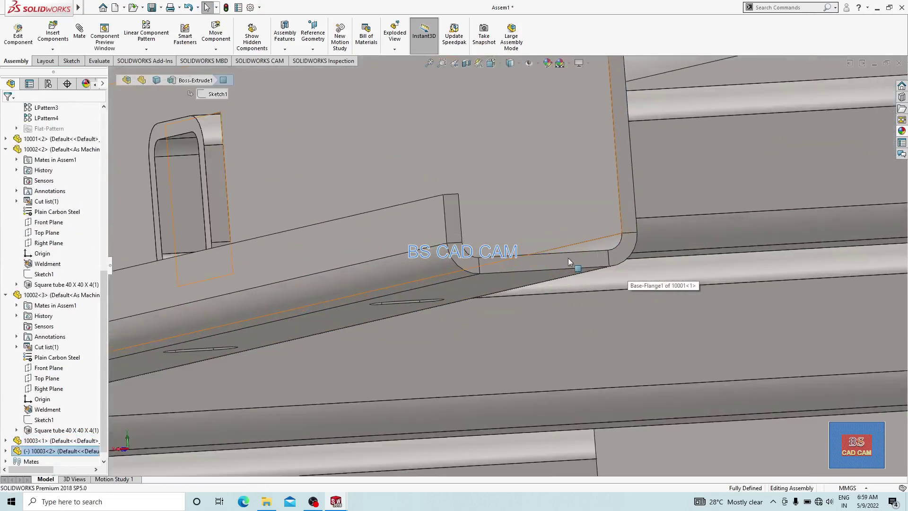
{"action": "left_click", "coordinate": [564, 260]}
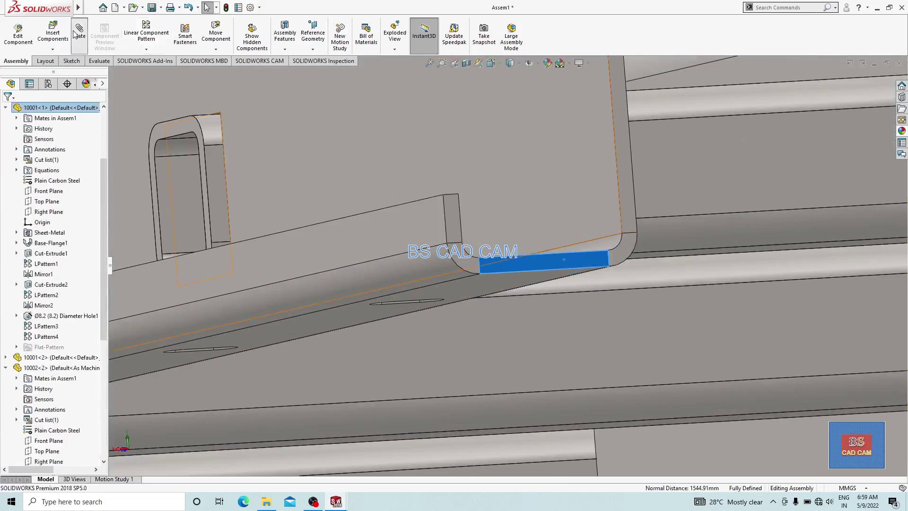
{"action": "left_click", "coordinate": [851, 352]}
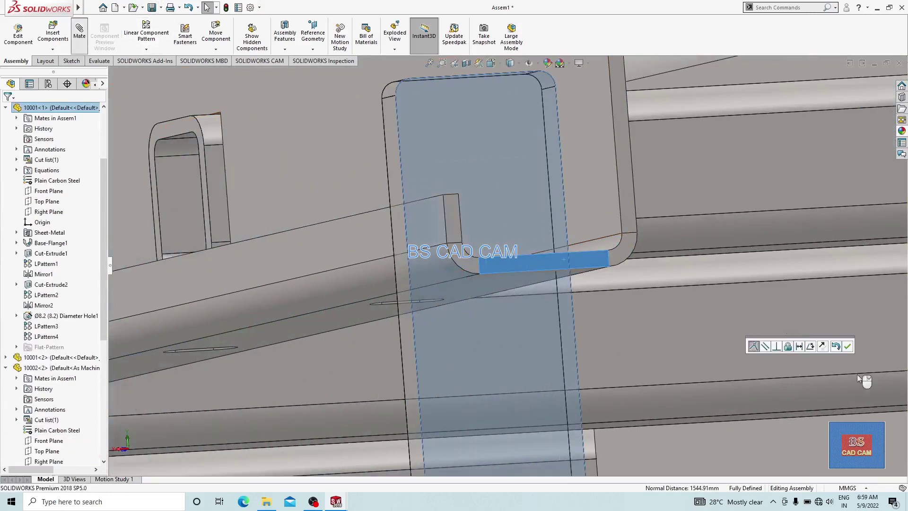
{"action": "left_click", "coordinate": [848, 347]}
Mate the inner face of the first channel's web coincident with the copied plate's long side face.
{"action": "left_click", "coordinate": [600, 177]}
{"action": "scroll", "coordinate": [567, 232], "scroll_direction": "up", "scroll_amount": 3}
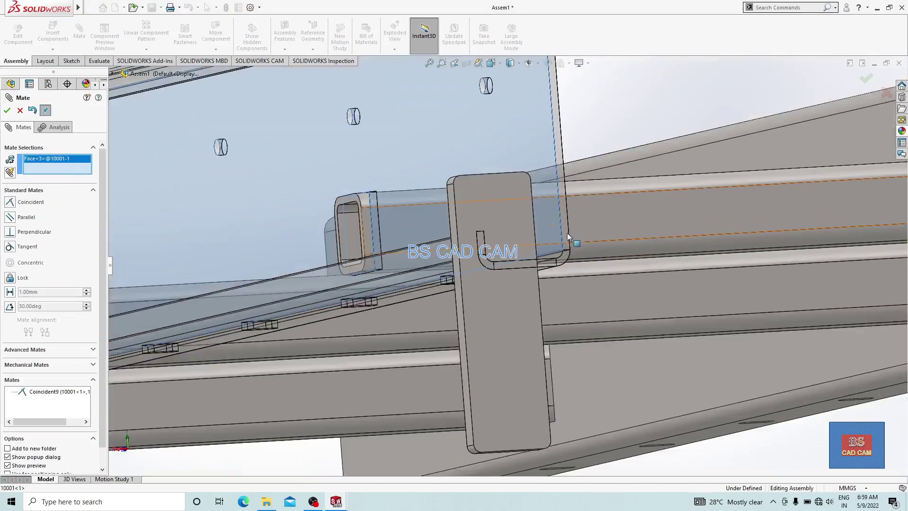
{"action": "middle_click_drag", "start_coordinate": [567, 232], "coordinate": [448, 278]}
{"action": "scroll", "coordinate": [448, 279], "scroll_direction": "up", "scroll_amount": 6}
{"action": "scroll", "coordinate": [398, 312], "scroll_direction": "down", "scroll_amount": 5}
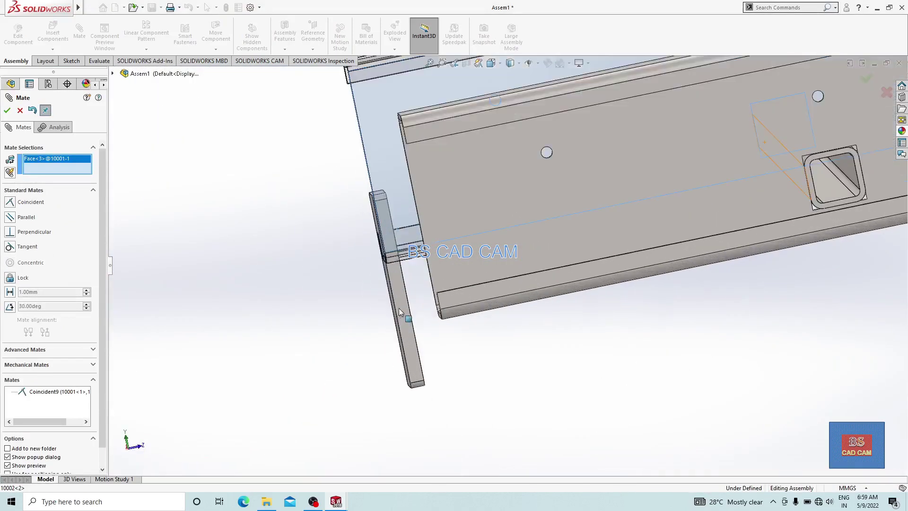
{"action": "left_click", "coordinate": [399, 312]}
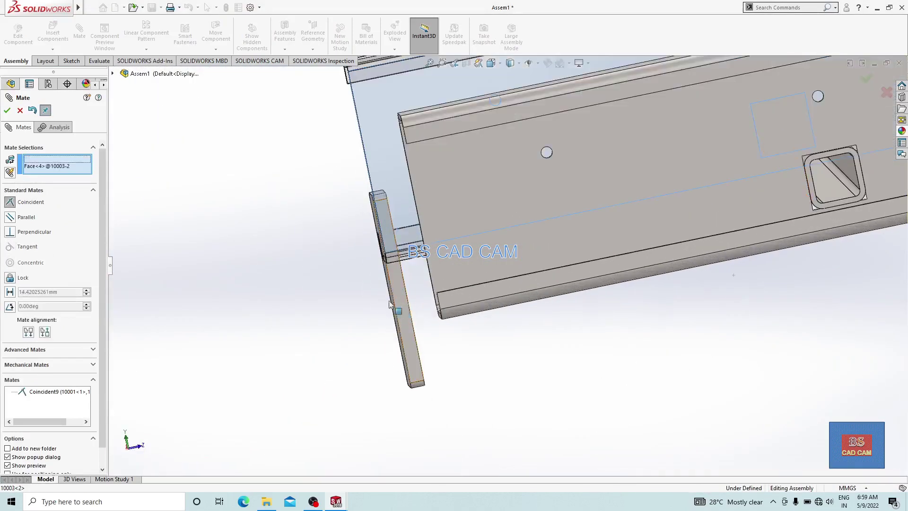
{"action": "left_click", "coordinate": [7, 110]}
Mate the copied plate's narrow upper face coincident with the inner face of the first channel's upper flange at that end.
{"action": "scroll", "coordinate": [351, 185], "scroll_direction": "up", "scroll_amount": 1}
{"action": "middle_click_drag", "start_coordinate": [350, 184], "coordinate": [486, 172]}
{"action": "scroll", "coordinate": [350, 185], "scroll_direction": "down", "scroll_amount": 6}
{"action": "left_click", "coordinate": [382, 191]}
{"action": "scroll", "coordinate": [434, 205], "scroll_direction": "down", "scroll_amount": 3}
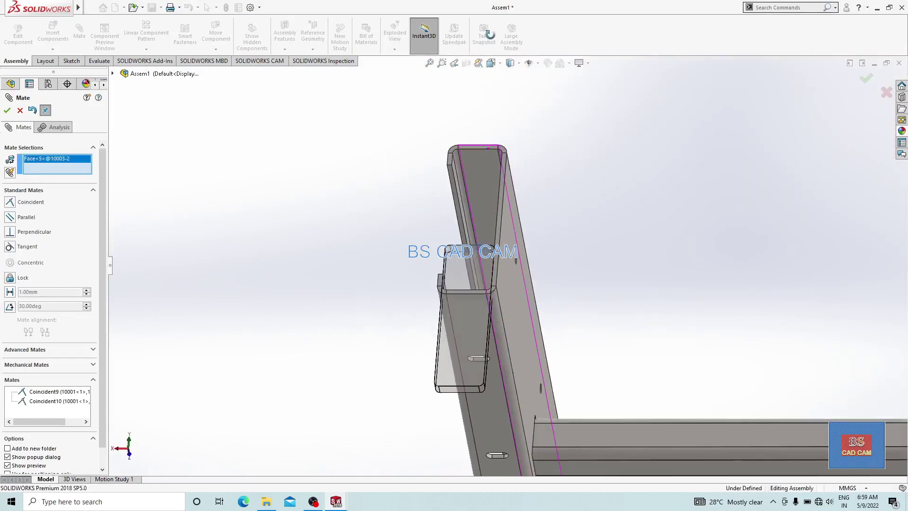
{"action": "left_click", "coordinate": [486, 170]}
{"action": "left_click", "coordinate": [7, 110]}
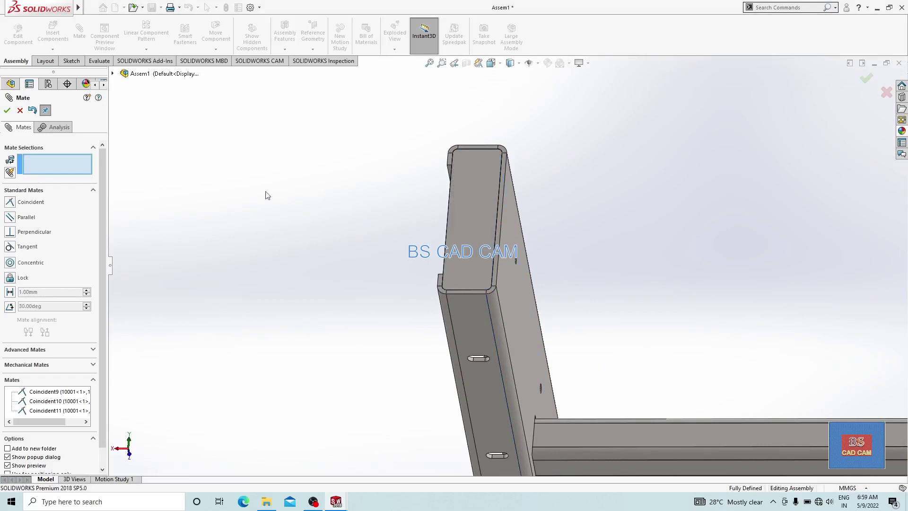
{"action": "key", "text": "Escape"}
Copy the end plate again and place this third plate near an open end of the second channel.
{"action": "left_click_drag", "start_coordinate": [466, 209], "coordinate": [666, 194]}
{"action": "scroll", "coordinate": [706, 180], "scroll_direction": "up", "scroll_amount": 3}
{"action": "middle_click_drag", "start_coordinate": [617, 187], "coordinate": [633, 292]}
Mate the third plate's long side face coincident with the inner face of the second channel's web.
{"action": "left_click", "coordinate": [559, 171]}
{"action": "scroll", "coordinate": [592, 211], "scroll_direction": "up", "scroll_amount": 4}
{"action": "scroll", "coordinate": [632, 292], "scroll_direction": "up", "scroll_amount": 2}
{"action": "left_click", "coordinate": [617, 286], "text": "ctrl"}
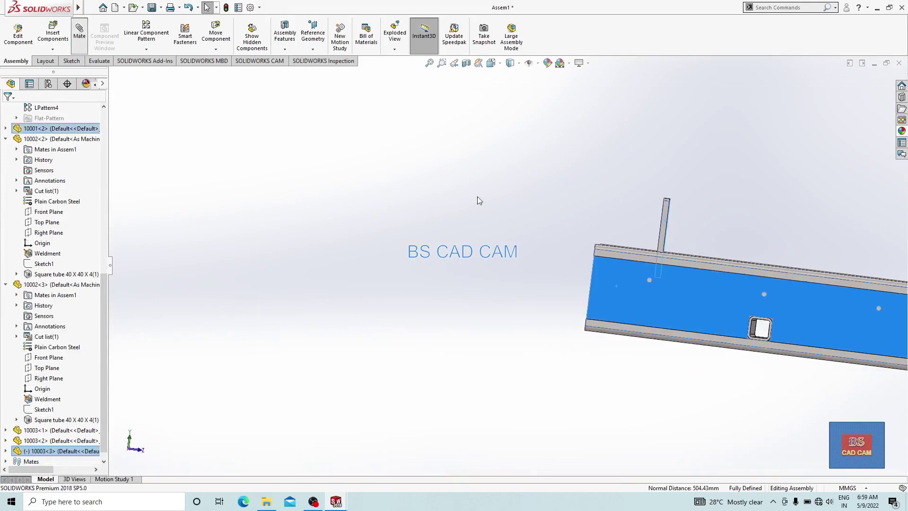
{"action": "left_click", "coordinate": [596, 313]}
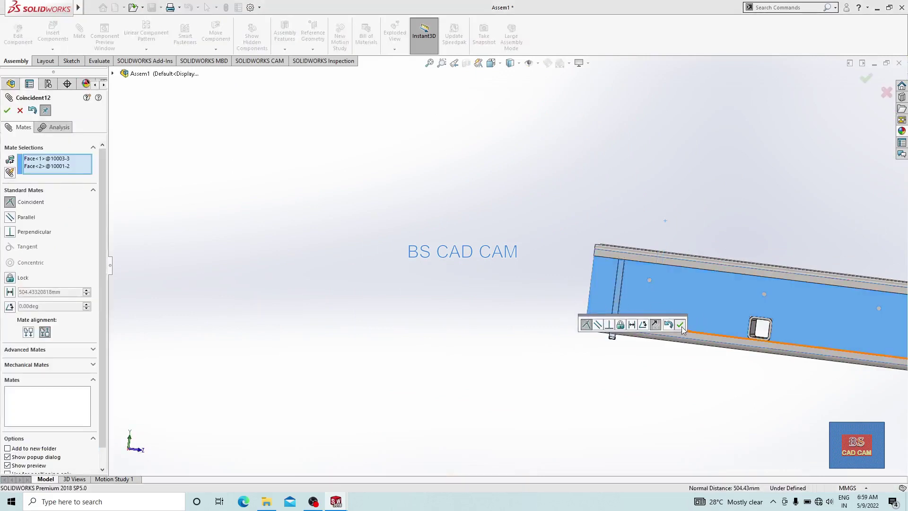
{"action": "left_click", "coordinate": [680, 325]}
Mate the third plate's narrow upper face coincident with the inner face of the second channel's upper flange.
{"action": "middle_click_drag", "start_coordinate": [622, 300], "coordinate": [611, 307]}
{"action": "scroll", "coordinate": [610, 302], "scroll_direction": "down", "scroll_amount": 10}
{"action": "middle_click_drag", "start_coordinate": [417, 257], "coordinate": [532, 118]}
{"action": "scroll", "coordinate": [503, 133], "scroll_direction": "down", "scroll_amount": 5}
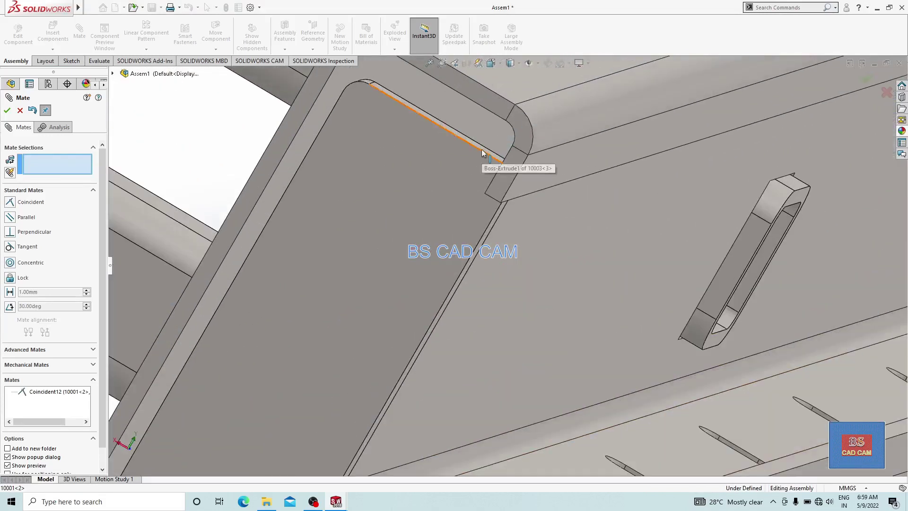
{"action": "scroll", "coordinate": [482, 154], "scroll_direction": "down", "scroll_amount": 5}
{"action": "left_click", "coordinate": [470, 168]}
{"action": "scroll", "coordinate": [475, 195], "scroll_direction": "up", "scroll_amount": 6}
{"action": "middle_click_drag", "start_coordinate": [476, 197], "coordinate": [543, 162]}
{"action": "scroll", "coordinate": [648, 160], "scroll_direction": "down", "scroll_amount": 3}
{"action": "left_click", "coordinate": [646, 159]}
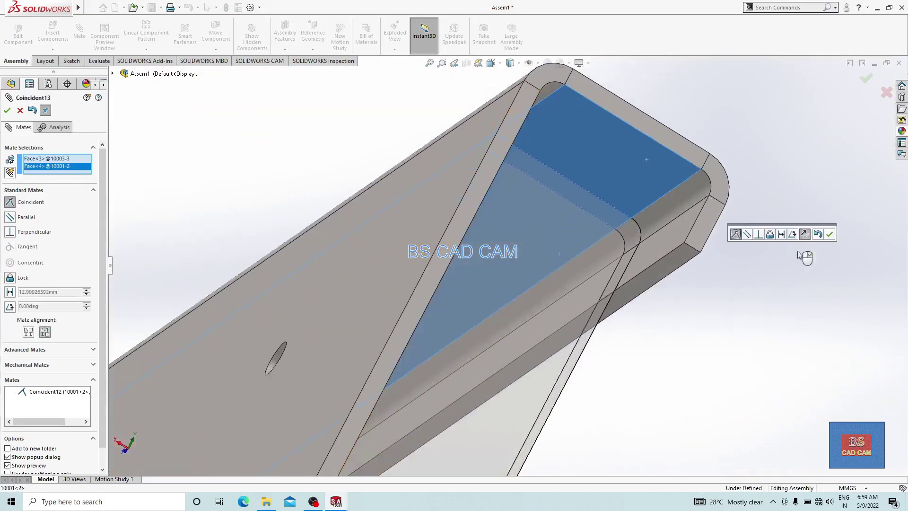
{"action": "left_click", "coordinate": [831, 234]}
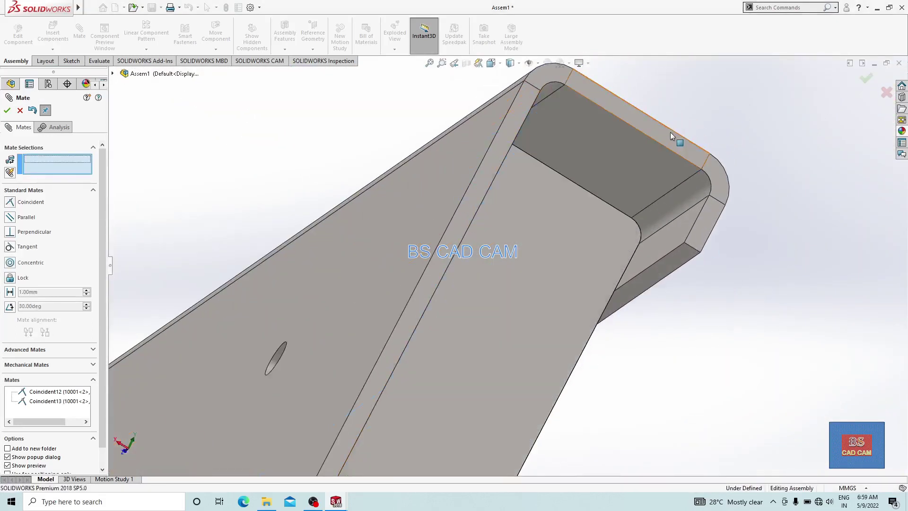
Mate the second channel's end face coincident with the third plate's outer face so the plate closes that end flush.
{"action": "left_click", "coordinate": [668, 134]}
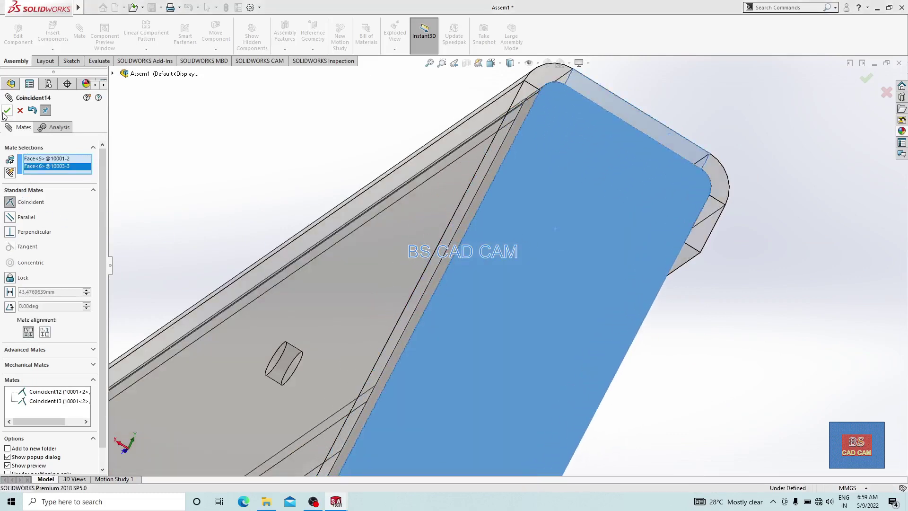
{"action": "left_click", "coordinate": [6, 110]}
{"action": "left_click_drag", "start_coordinate": [440, 177], "coordinate": [434, 180]}
{"action": "scroll", "coordinate": [434, 180], "scroll_direction": "up", "scroll_amount": 7}
{"action": "middle_click_drag", "start_coordinate": [434, 180], "coordinate": [260, 220]}
{"action": "scroll", "coordinate": [260, 221], "scroll_direction": "up", "scroll_amount": 3}
{"action": "scroll", "coordinate": [429, 269], "scroll_direction": "down", "scroll_amount": 2}
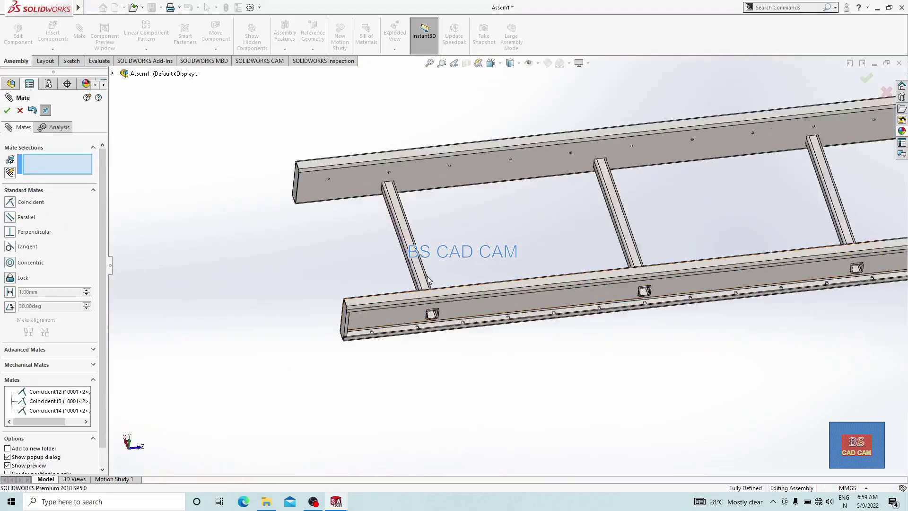
{"action": "key", "text": "Escape"}
Copy the end plate a fourth time and place the copy near the remaining open end of the second channel.
{"action": "left_click_drag", "start_coordinate": [330, 336], "coordinate": [766, 383]}
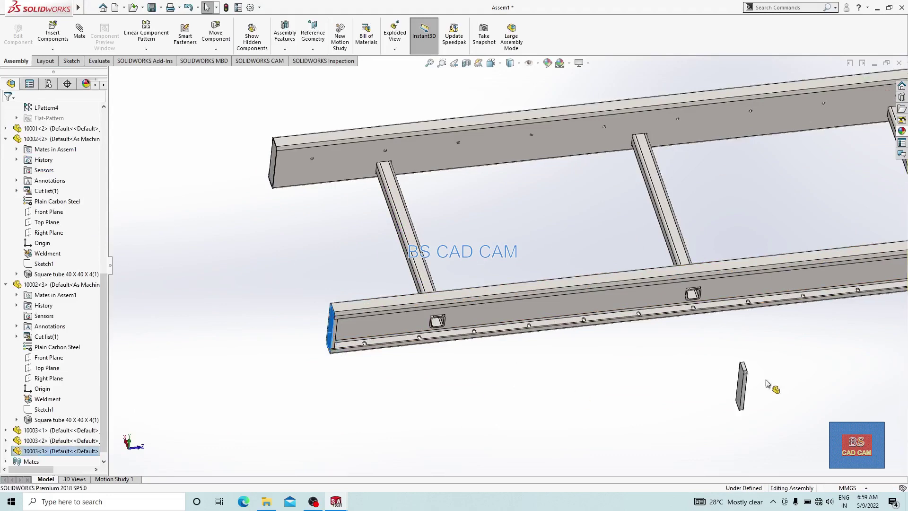
{"action": "left_click_drag", "start_coordinate": [901, 357], "coordinate": [901, 358], "text": "ctrl"}
{"action": "scroll", "coordinate": [747, 355], "scroll_direction": "up", "scroll_amount": 2}
{"action": "scroll", "coordinate": [856, 312], "scroll_direction": "down", "scroll_amount": 2}
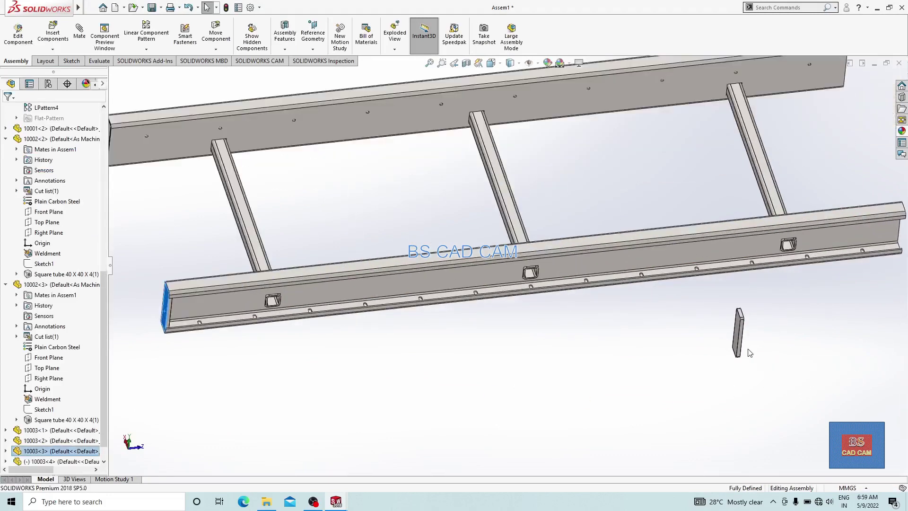
{"action": "left_click_drag", "start_coordinate": [743, 340], "coordinate": [792, 330]}
{"action": "left_click_drag", "start_coordinate": [739, 344], "coordinate": [898, 261]}
{"action": "scroll", "coordinate": [853, 286], "scroll_direction": "up", "scroll_amount": 2}
{"action": "scroll", "coordinate": [852, 274], "scroll_direction": "down", "scroll_amount": 3}
{"action": "middle_click_drag", "start_coordinate": [670, 256], "coordinate": [578, 268]}
Mate the fourth plate's large outer face coincident with the second channel's open end face.
{"action": "scroll", "coordinate": [577, 267], "scroll_direction": "down", "scroll_amount": 3}
{"action": "left_click", "coordinate": [577, 264]}
{"action": "scroll", "coordinate": [670, 223], "scroll_direction": "down", "scroll_amount": 4}
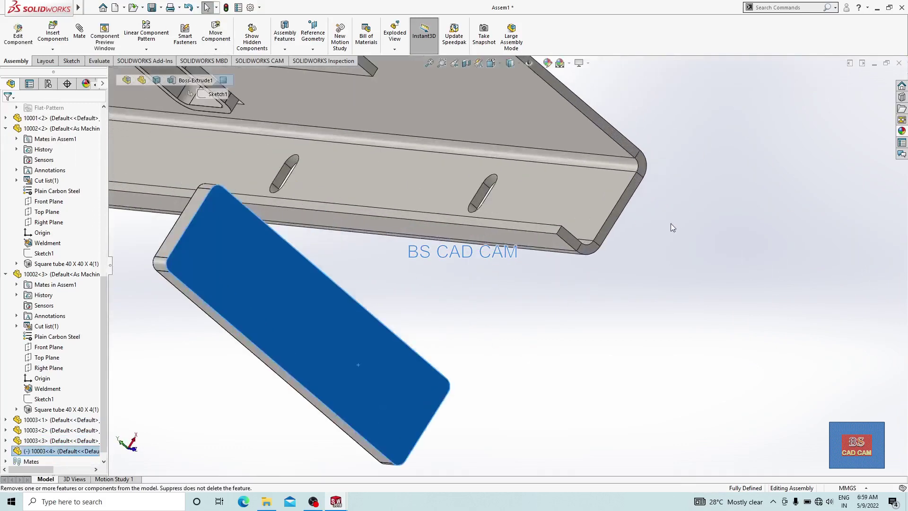
{"action": "left_click", "coordinate": [611, 223], "text": "ctrl"}
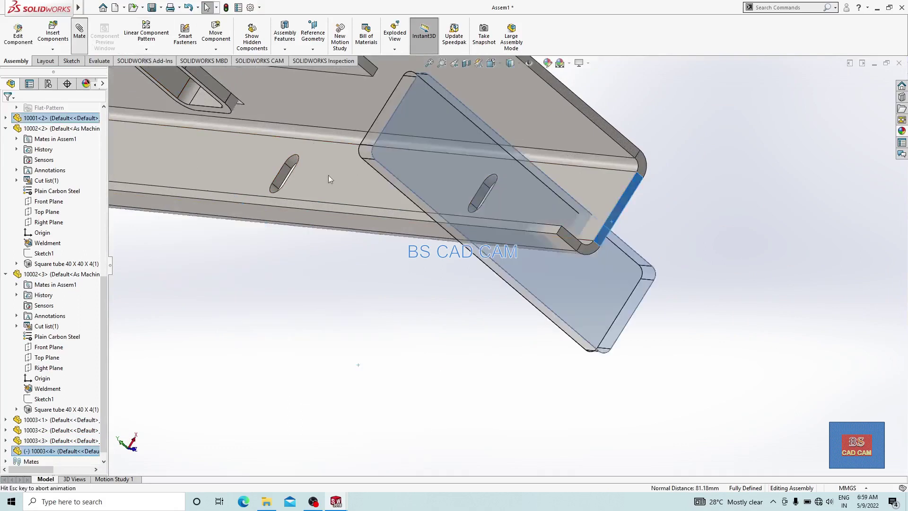
{"action": "left_click", "coordinate": [614, 201]}
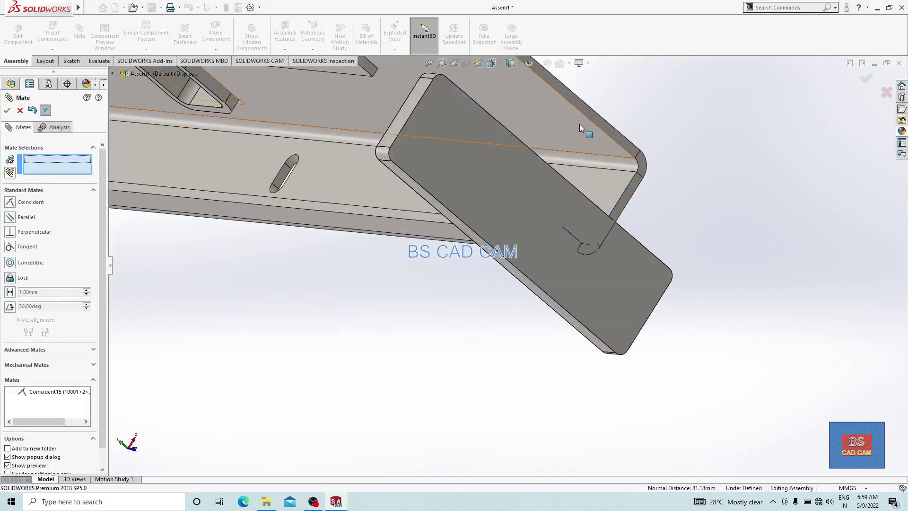
Mate the fourth plate's long side face coincident with the inner face of the second channel's web.
{"action": "left_click", "coordinate": [580, 124]}
{"action": "middle_click_drag", "start_coordinate": [580, 124], "coordinate": [608, 273]}
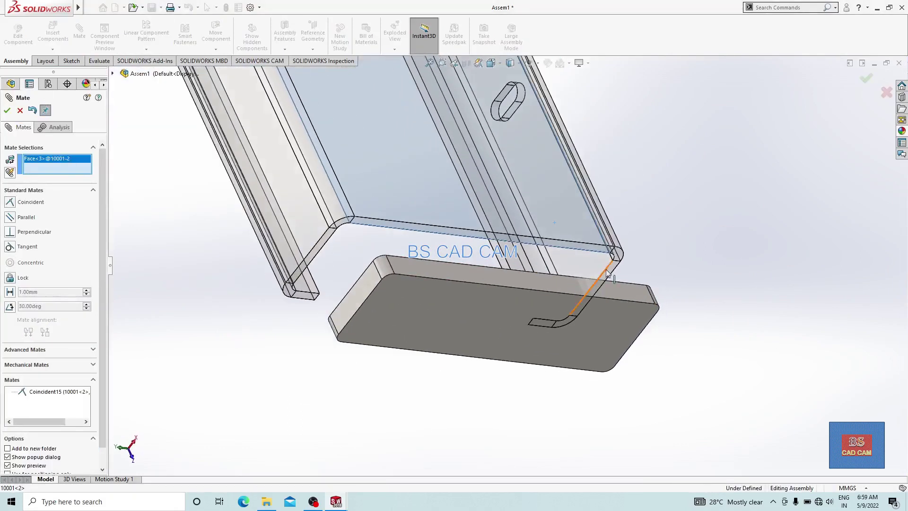
{"action": "left_click", "coordinate": [624, 293]}
{"action": "left_click", "coordinate": [635, 341]}
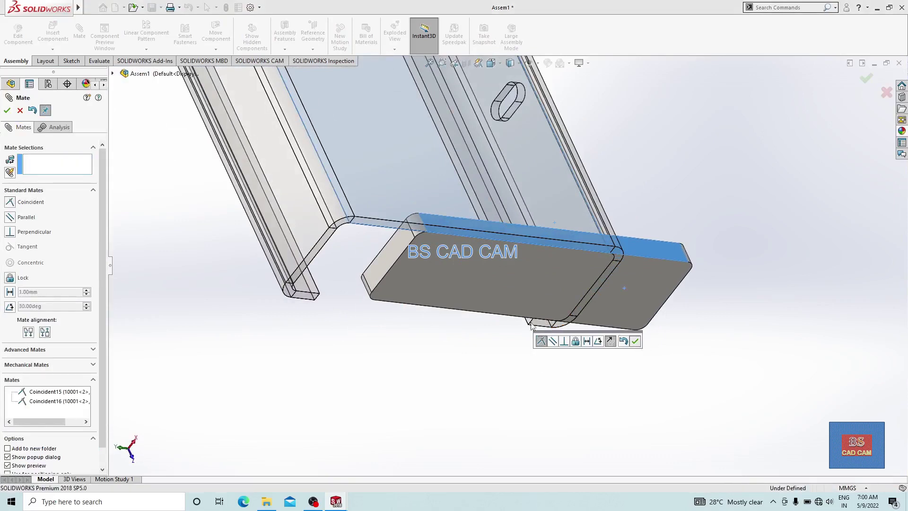
Mate the fourth plate's narrow upper face coincident with the inner face of the second channel's upper flange and finish mating.
{"action": "left_click", "coordinate": [381, 260]}
{"action": "middle_click_drag", "start_coordinate": [359, 256], "coordinate": [370, 236]}
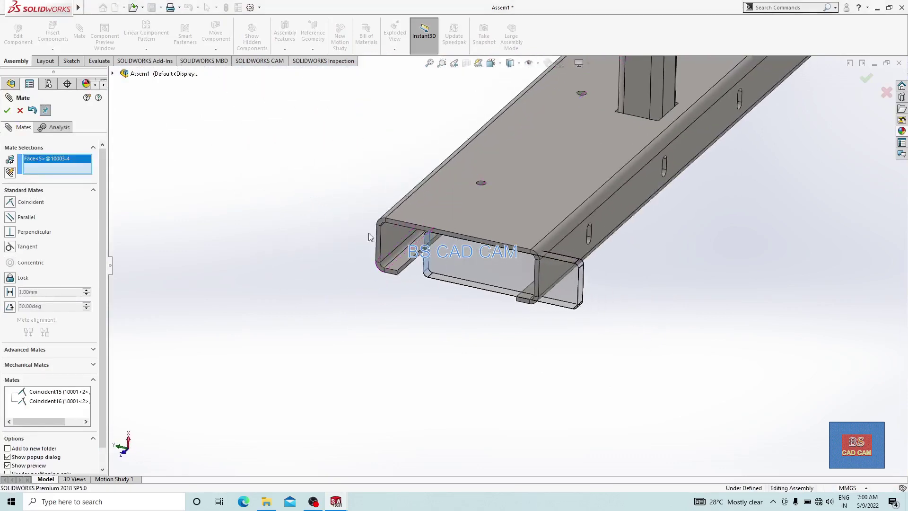
{"action": "left_click", "coordinate": [395, 250]}
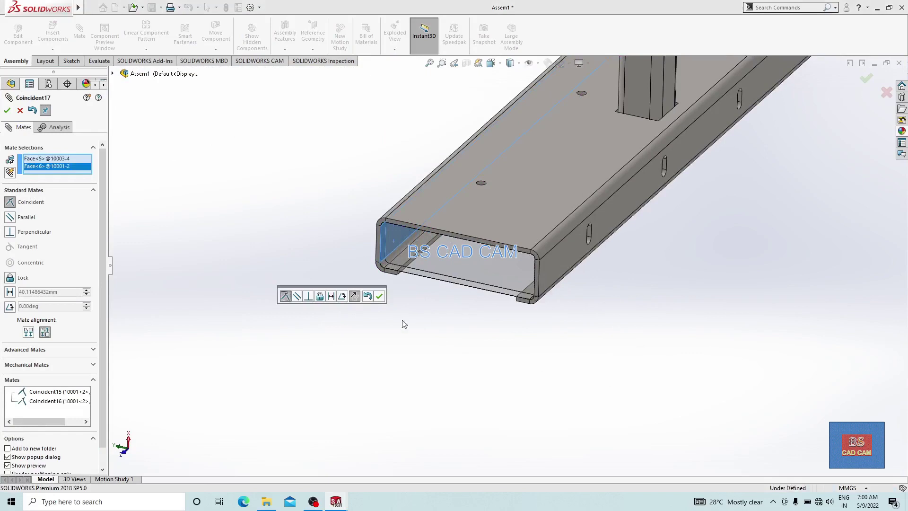
{"action": "left_click", "coordinate": [379, 296]}
{"action": "middle_click_drag", "start_coordinate": [388, 297], "coordinate": [539, 166]}
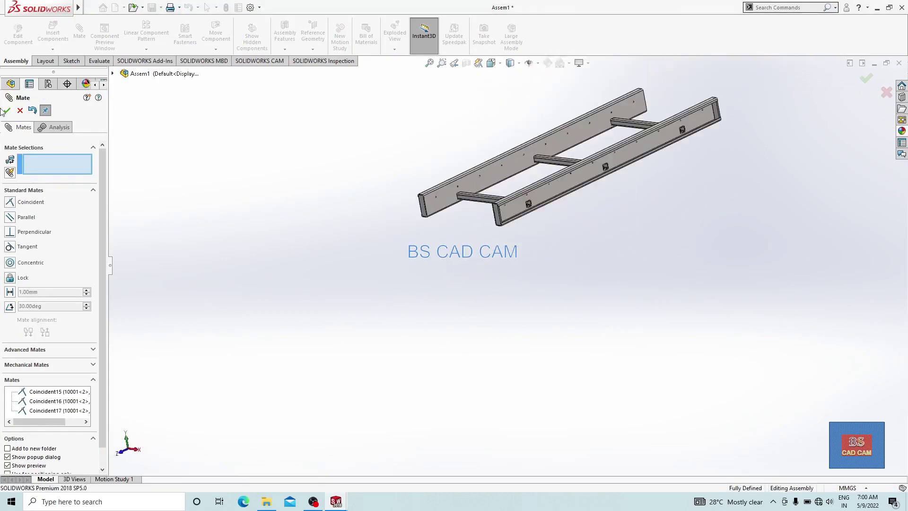
{"action": "left_click", "coordinate": [7, 110]}
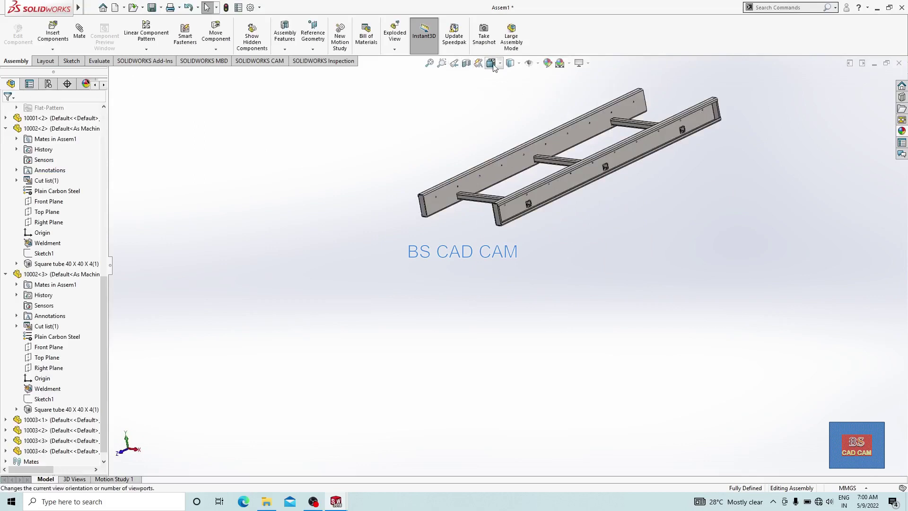
Show the assembly in isometric view and open the end plate part 10003 in its own window.
{"action": "left_click", "coordinate": [492, 63]}
{"action": "left_click", "coordinate": [530, 63]}
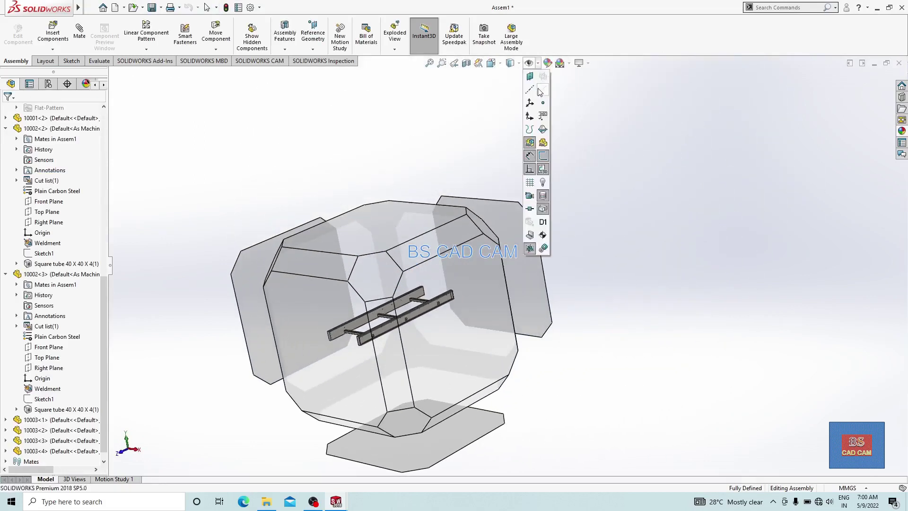
{"action": "left_click", "coordinate": [489, 89]}
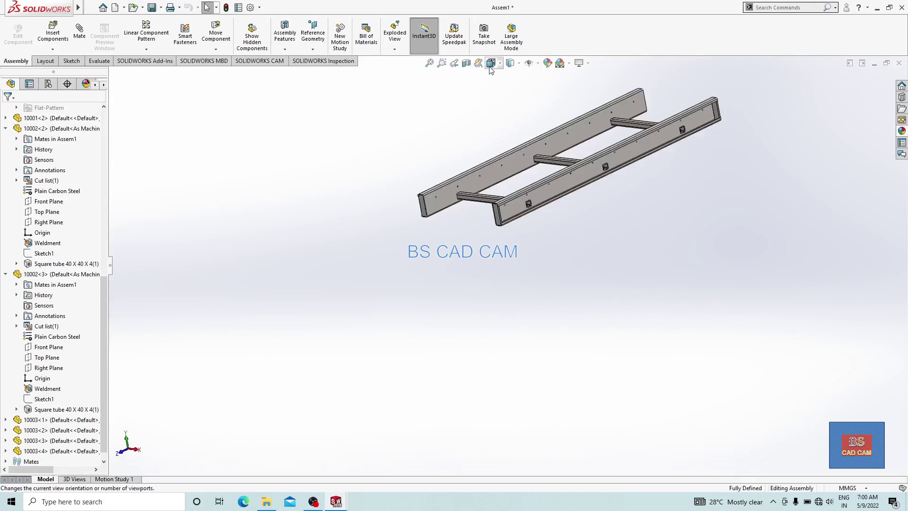
{"action": "left_click", "coordinate": [490, 66]}
{"action": "left_click", "coordinate": [546, 89]}
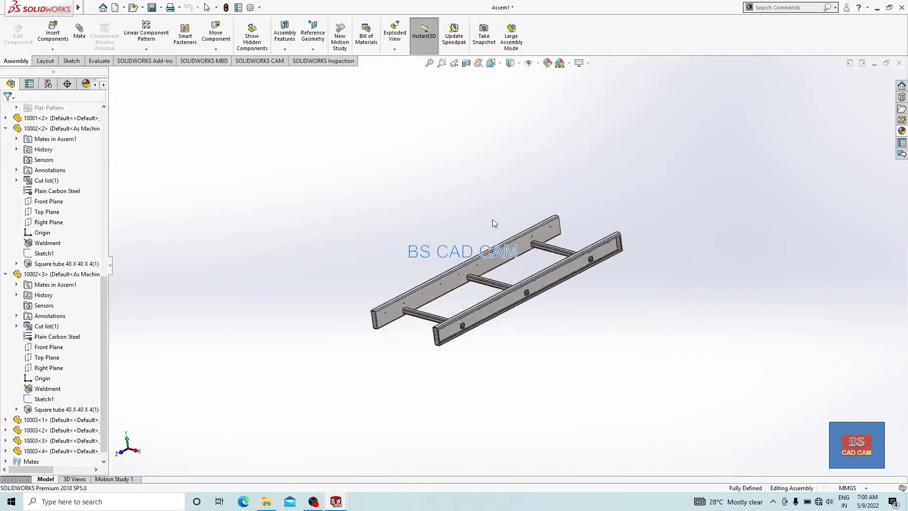
{"action": "scroll", "coordinate": [480, 347], "scroll_direction": "down", "scroll_amount": 5}
{"action": "scroll", "coordinate": [438, 291], "scroll_direction": "down", "scroll_amount": 4}
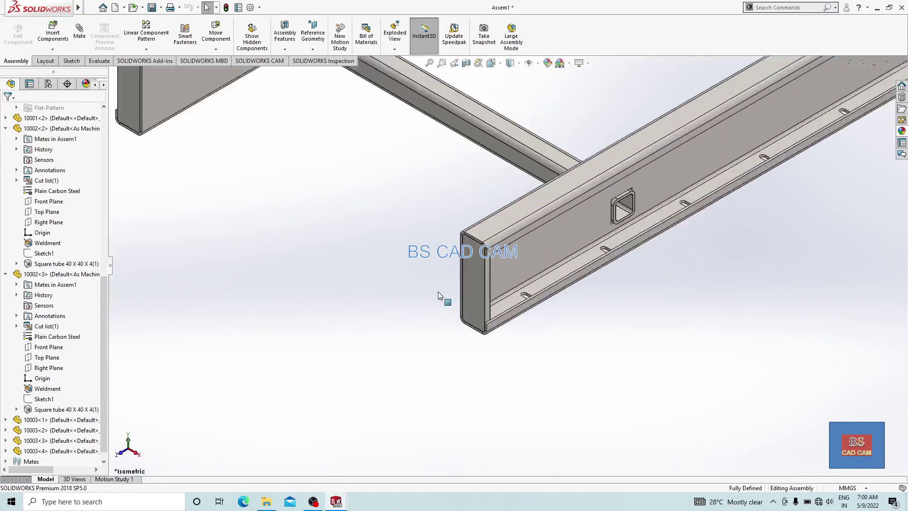
{"action": "left_click", "coordinate": [486, 278]}
{"action": "left_click", "coordinate": [514, 222]}
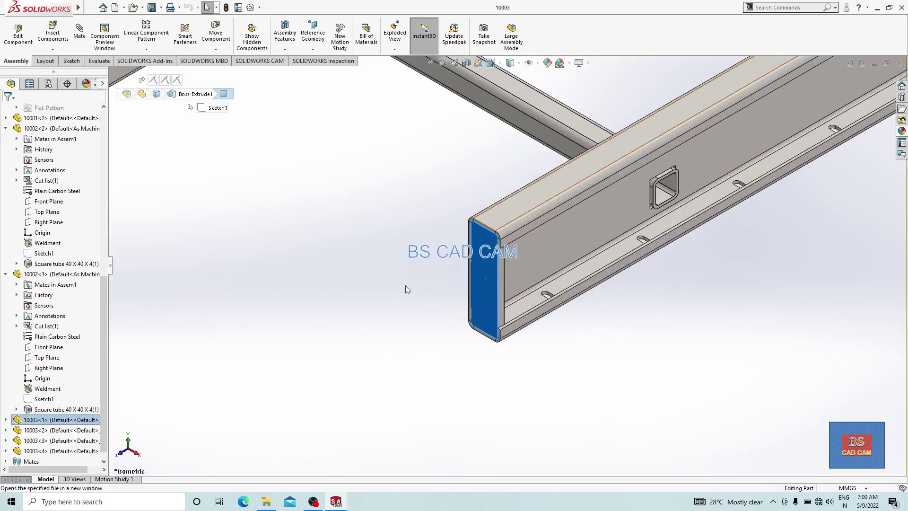
{"action": "middle_click_drag", "start_coordinate": [370, 285], "coordinate": [489, 285]}
{"action": "left_click", "coordinate": [489, 284]}
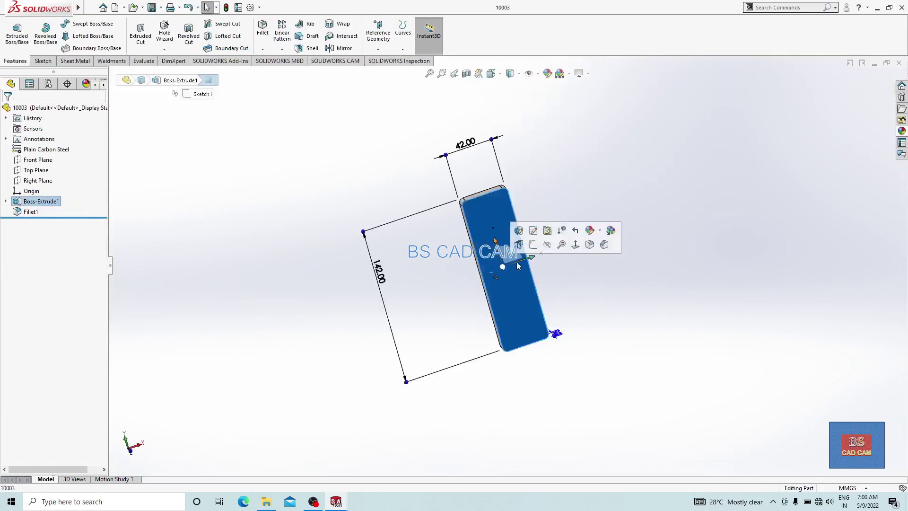
{"action": "left_click", "coordinate": [539, 246]}
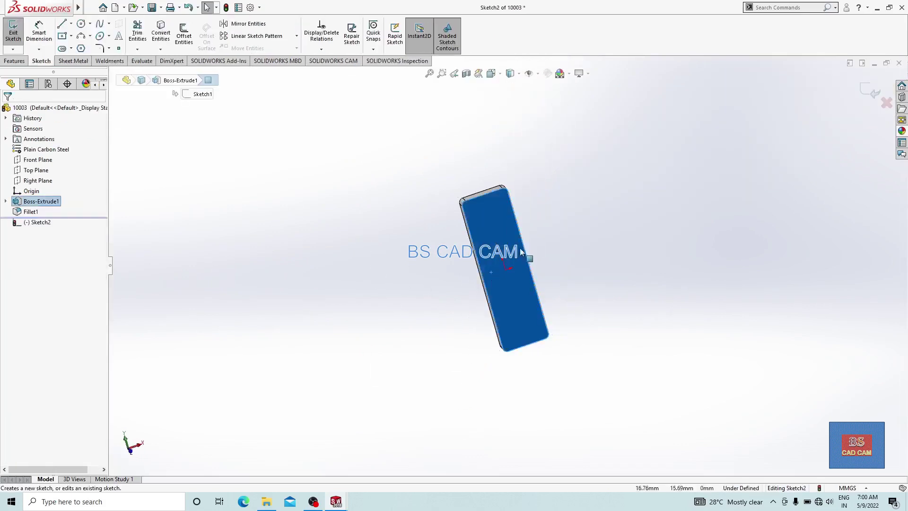
{"action": "left_click", "coordinate": [869, 94]}
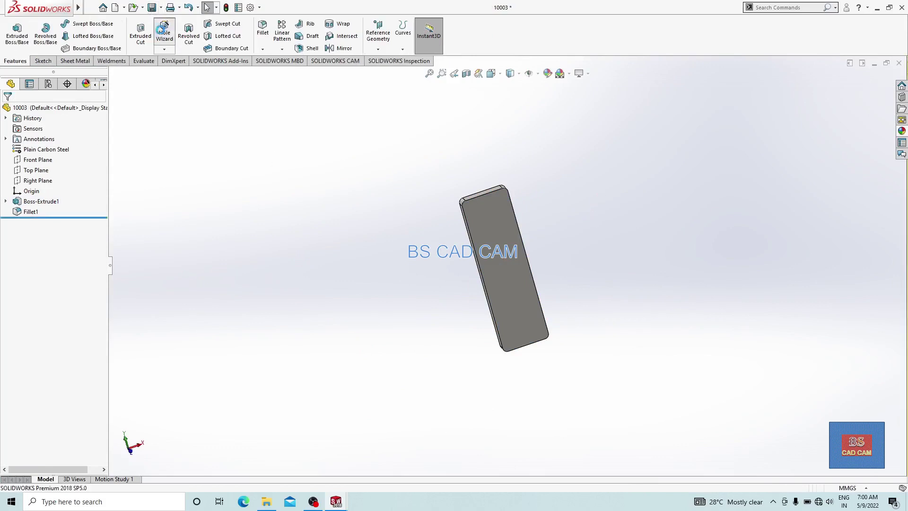
Start a Hole Wizard feature on the plate's large face and place two hole points about 76 mm apart, above and below the origin.
{"action": "left_click", "coordinate": [47, 128]}
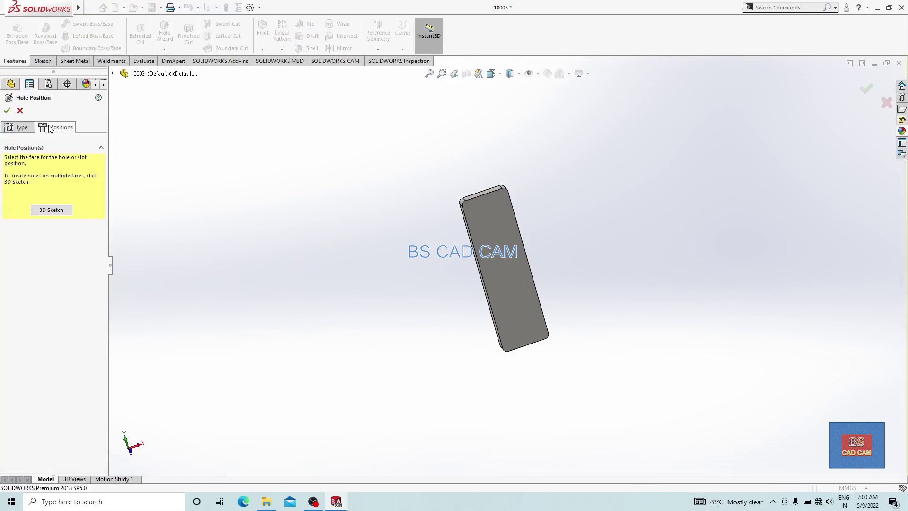
{"action": "left_click", "coordinate": [500, 258]}
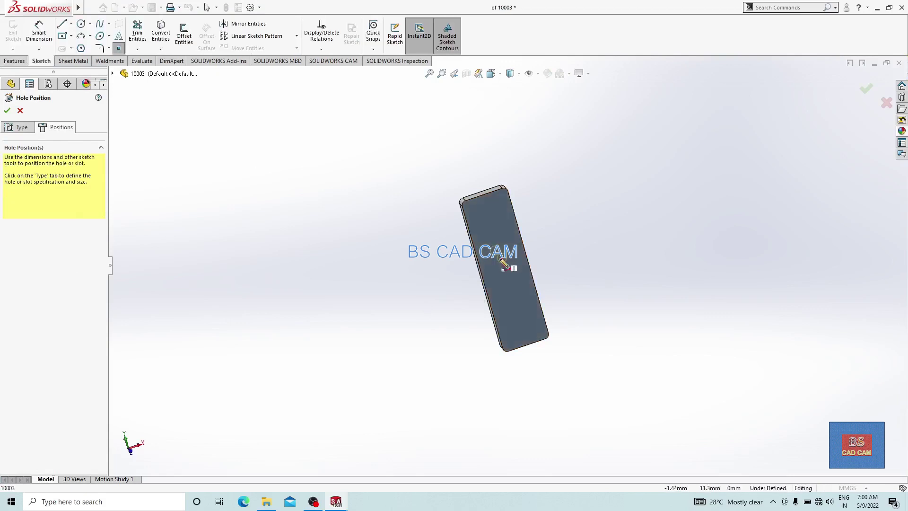
{"action": "left_click", "coordinate": [494, 228]}
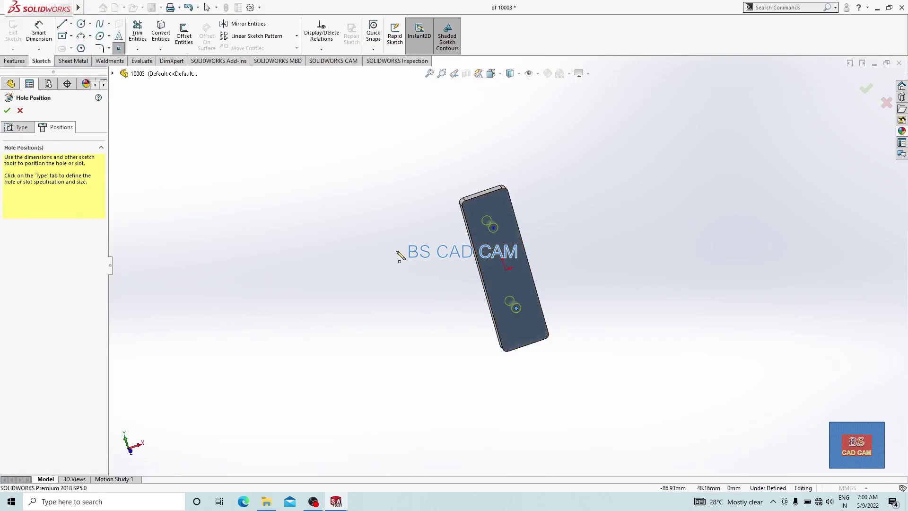
View the plate face straight on and add a Vertical relation between the two hole points.
{"action": "key", "text": "space"}
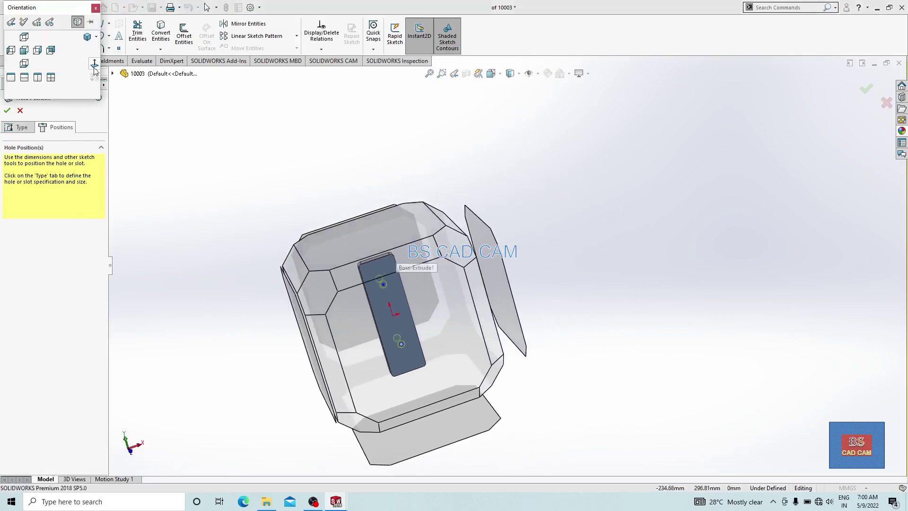
{"action": "left_click", "coordinate": [93, 66]}
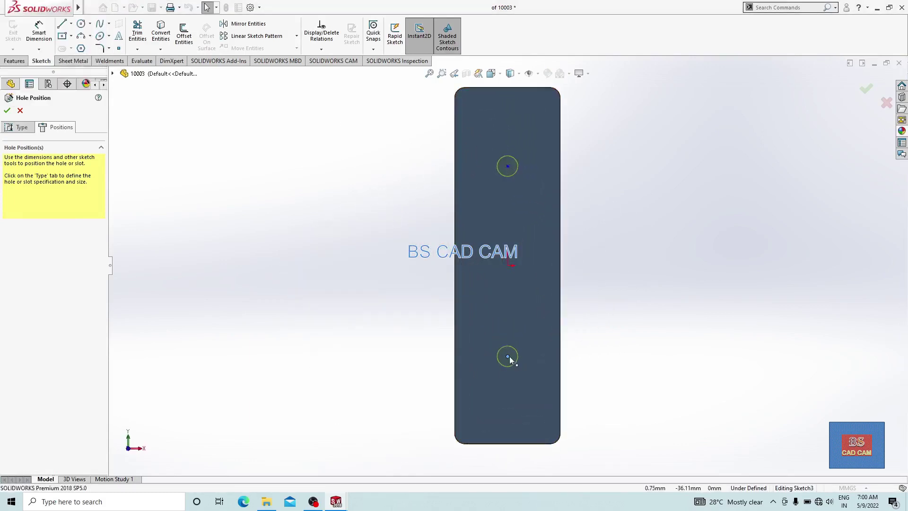
{"action": "left_click", "coordinate": [509, 166]}
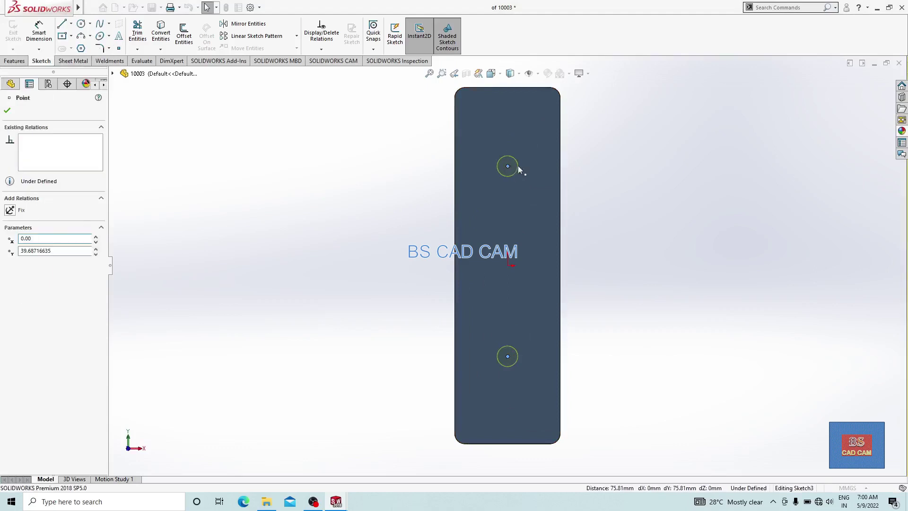
{"action": "right_click", "coordinate": [518, 166]}
{"action": "left_click", "coordinate": [536, 137]}
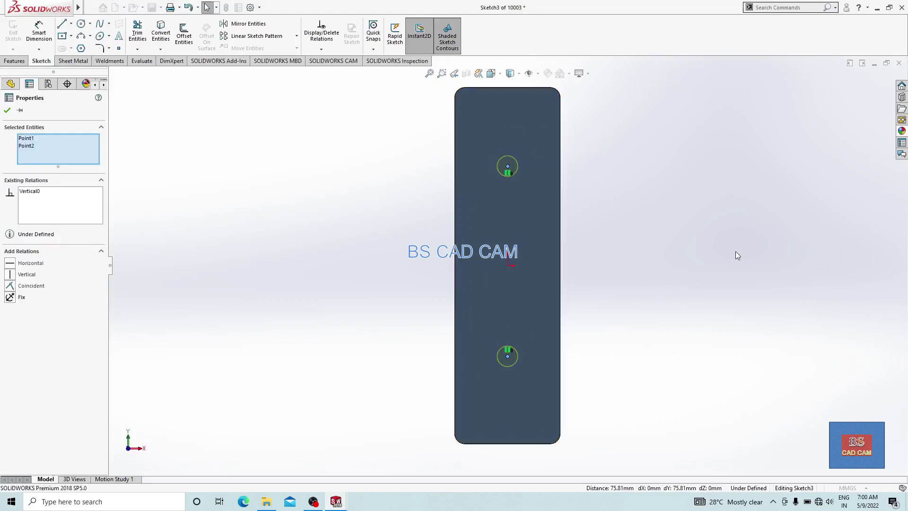
{"action": "left_click", "coordinate": [736, 251]}
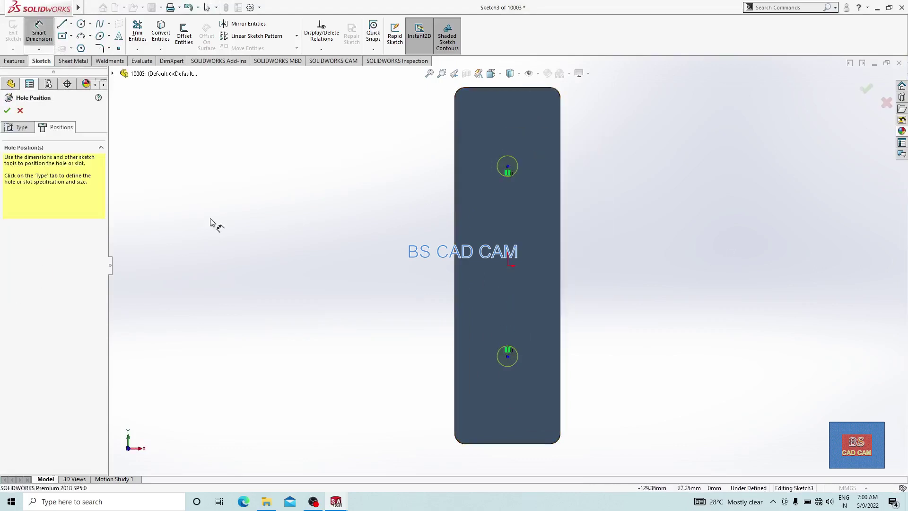
Dimension the vertical distance between the two hole points as 75 mm.
{"action": "left_click", "coordinate": [508, 360]}
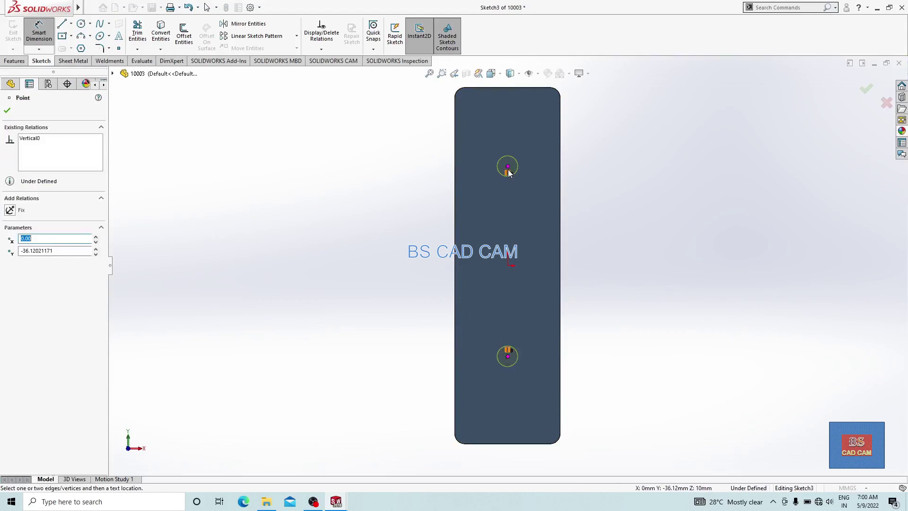
{"action": "left_click", "coordinate": [653, 261]}
{"action": "type", "text": "75"}
{"action": "key", "text": "Return"}
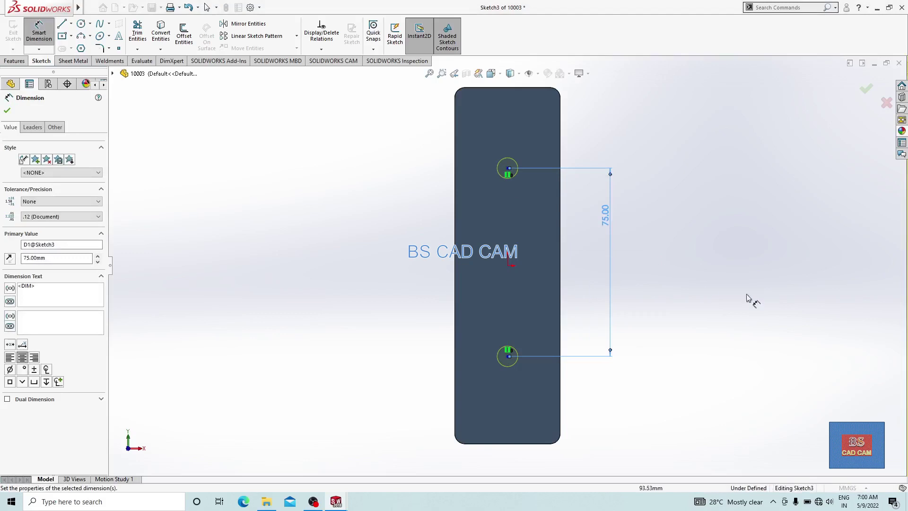
{"action": "left_click", "coordinate": [71, 24]}
{"action": "left_click", "coordinate": [71, 44]}
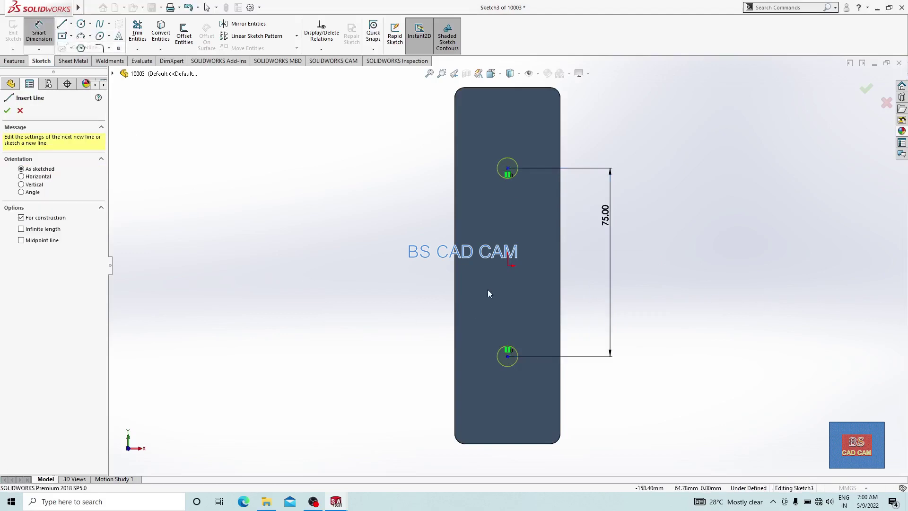
{"action": "left_click", "coordinate": [455, 266]}
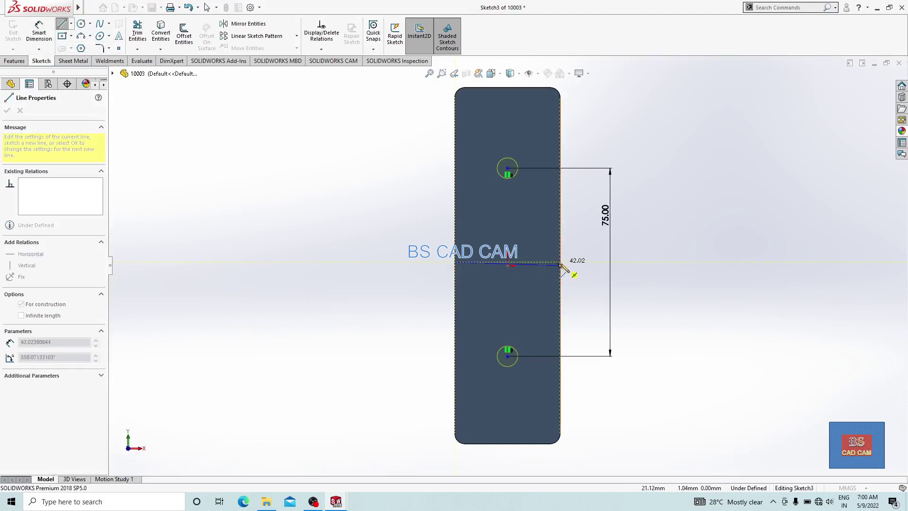
{"action": "key", "text": "Escape"}
Draw a horizontal centerline 42 mm long across the plate between the midpoints of its two long edges.
{"action": "left_click", "coordinate": [71, 24]}
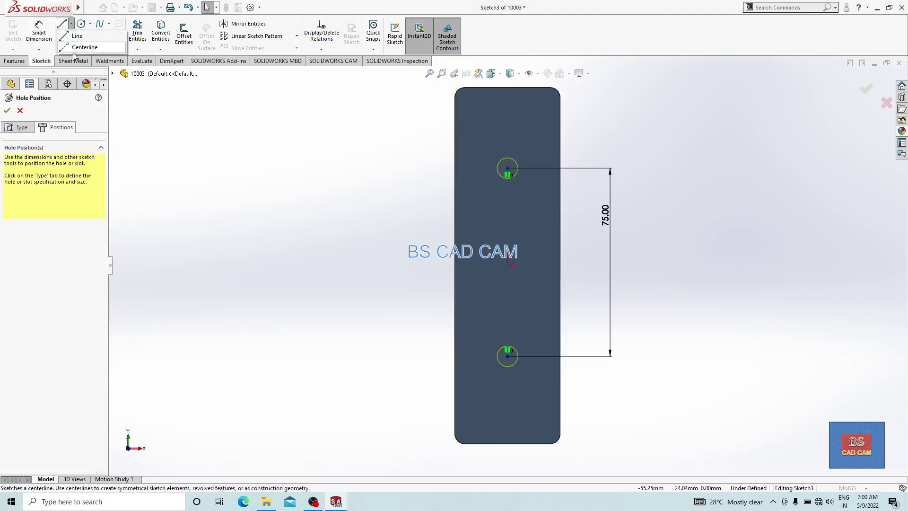
{"action": "left_click", "coordinate": [455, 265]}
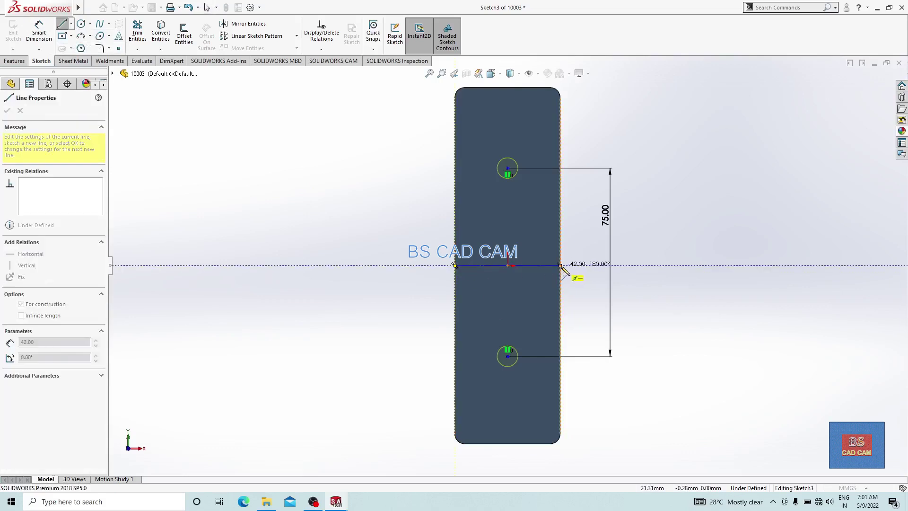
{"action": "left_click", "coordinate": [560, 265]}
{"action": "key", "text": "Escape"}
Dimension the upper hole point's vertical distance from the horizontal centerline as 75/2 (37.5 mm).
{"action": "left_click", "coordinate": [49, 29]}
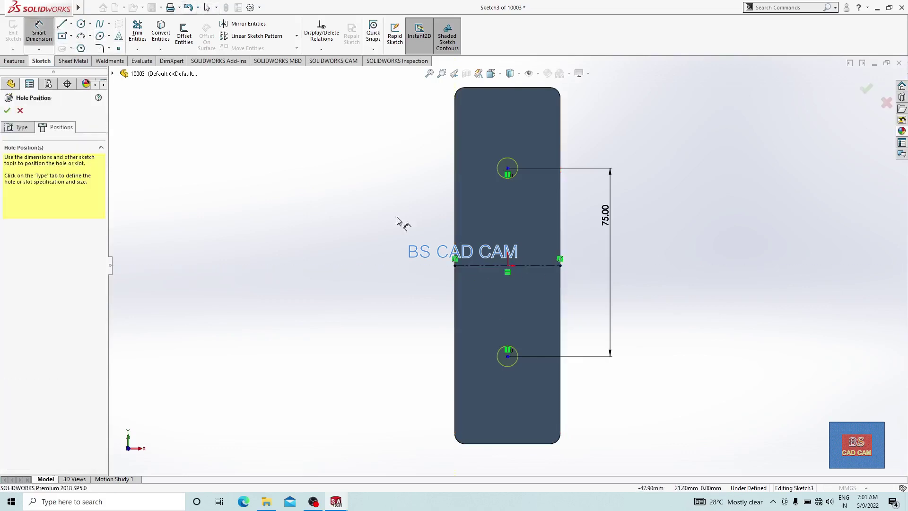
{"action": "left_click", "coordinate": [527, 266]}
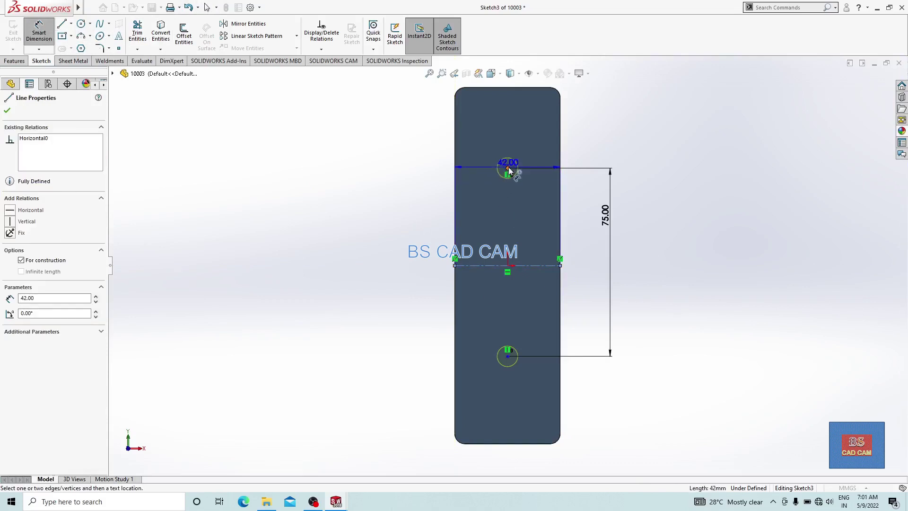
{"action": "left_click", "coordinate": [508, 168]}
{"action": "left_click", "coordinate": [593, 223]}
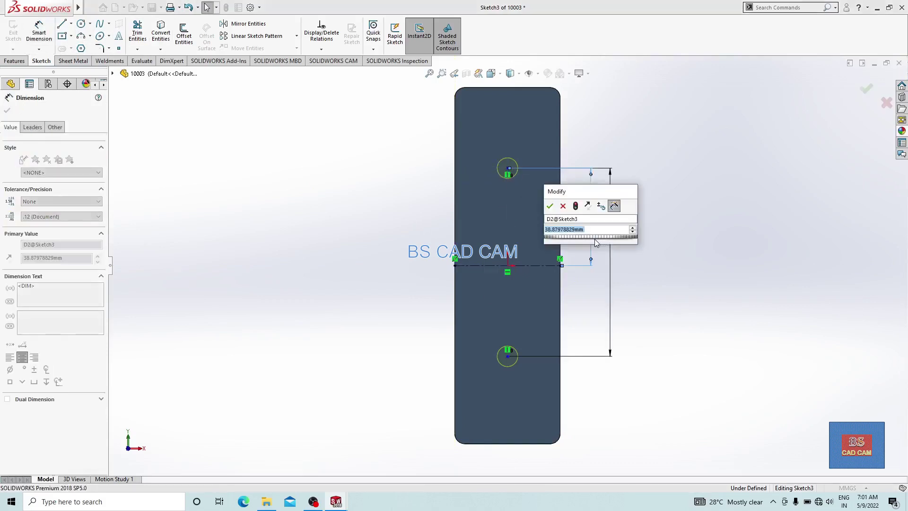
{"action": "type", "text": "75/2"}
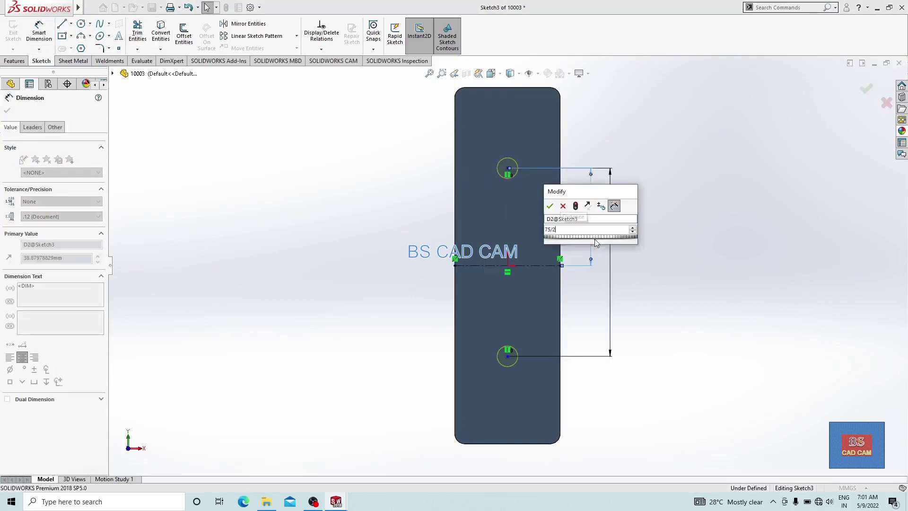
{"action": "key", "text": "Return"}
{"action": "left_click", "coordinate": [295, 242]}
{"action": "scroll", "coordinate": [442, 258], "scroll_direction": "up", "scroll_amount": 1}
{"action": "scroll", "coordinate": [573, 256], "scroll_direction": "down", "scroll_amount": 2}
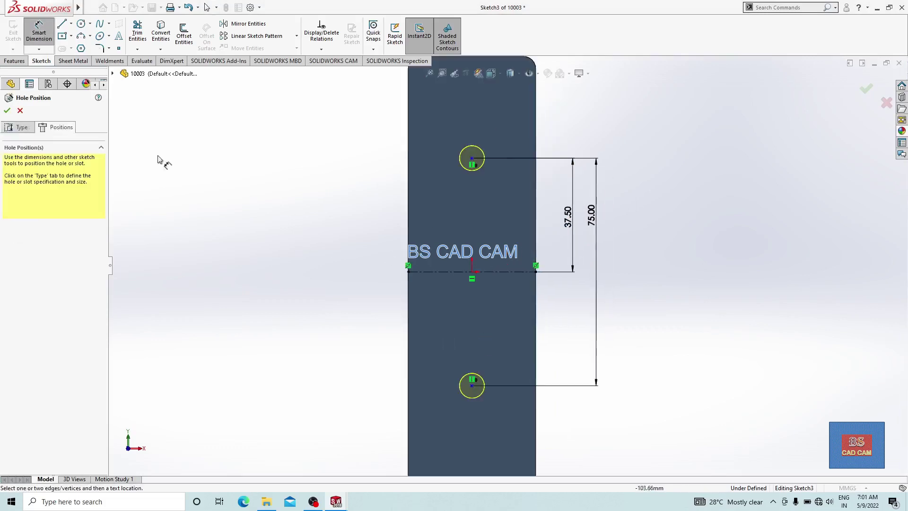
Draw a vertical centerline from the midpoint of the horizontal centerline up to the upper hole point.
{"action": "left_click", "coordinate": [42, 35]}
{"action": "left_click", "coordinate": [71, 23]}
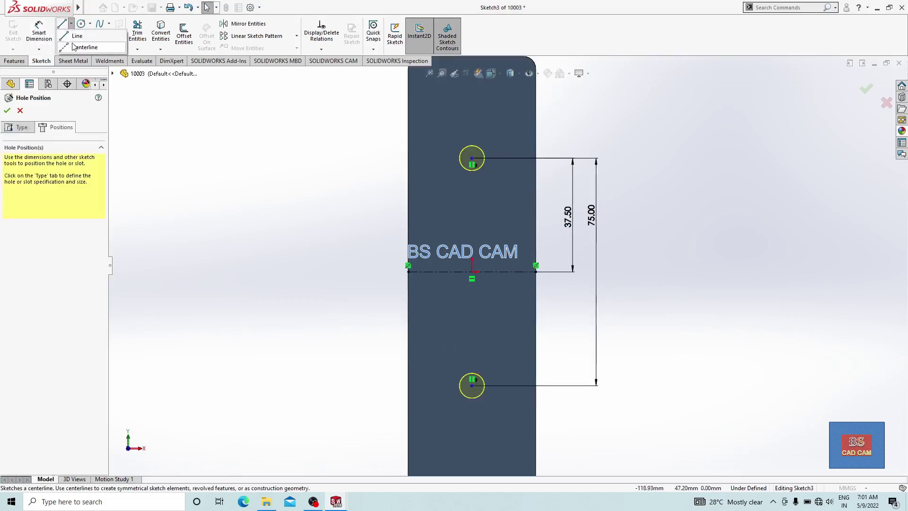
{"action": "left_click", "coordinate": [83, 47]}
{"action": "left_click", "coordinate": [472, 272]}
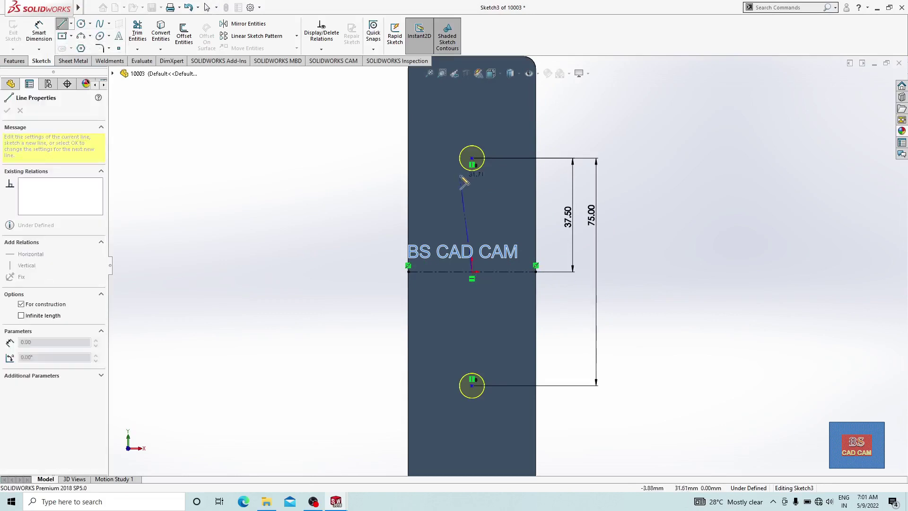
{"action": "left_click", "coordinate": [472, 159]}
{"action": "key", "text": "Escape"}
{"action": "left_click", "coordinate": [472, 201]}
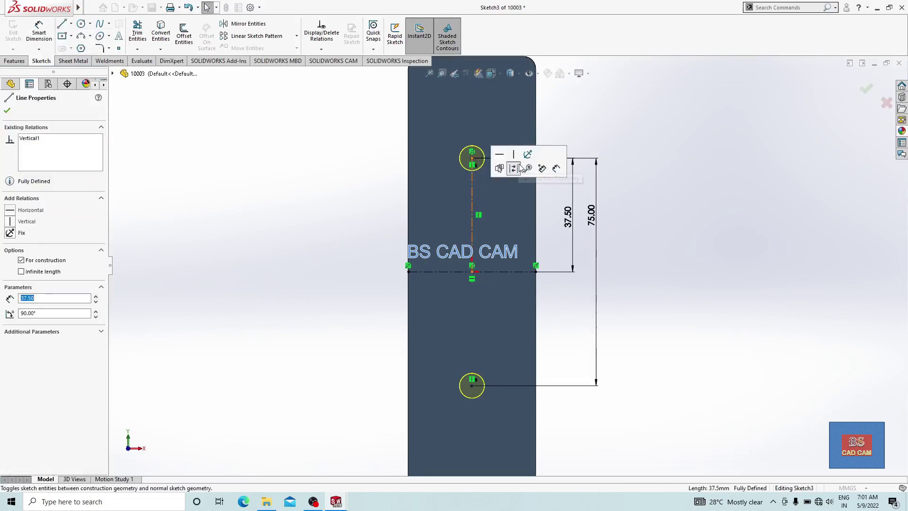
{"action": "left_click", "coordinate": [837, 192]}
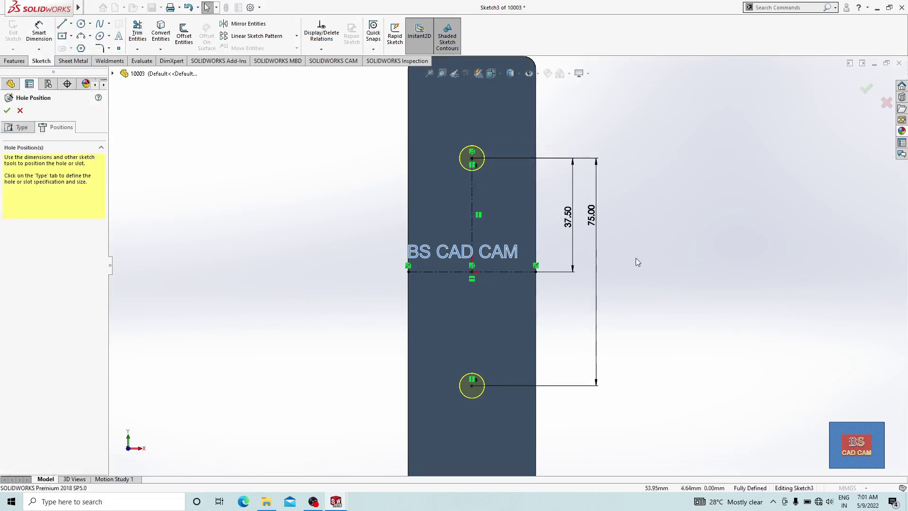
Accept the hole positions to cut both holes through the plate, and save part 10003.
{"action": "middle_click_drag", "start_coordinate": [636, 259], "coordinate": [654, 269]}
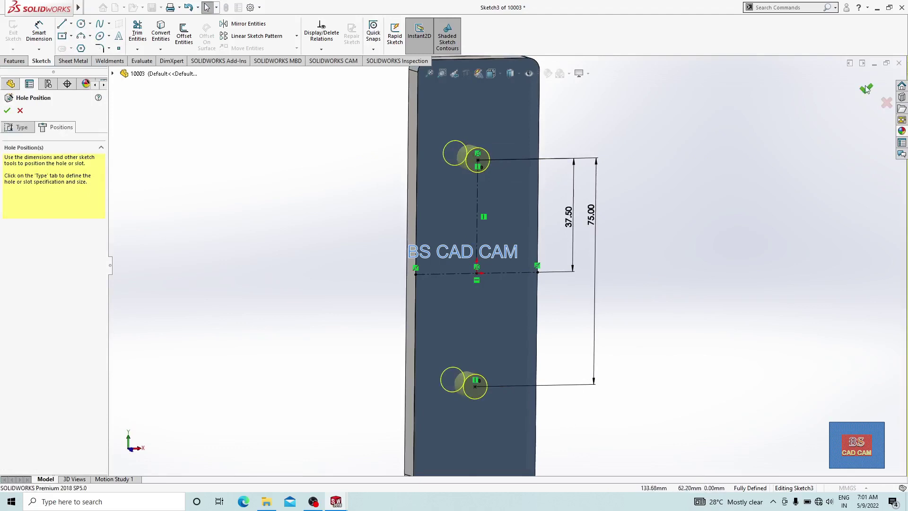
{"action": "left_click", "coordinate": [866, 89]}
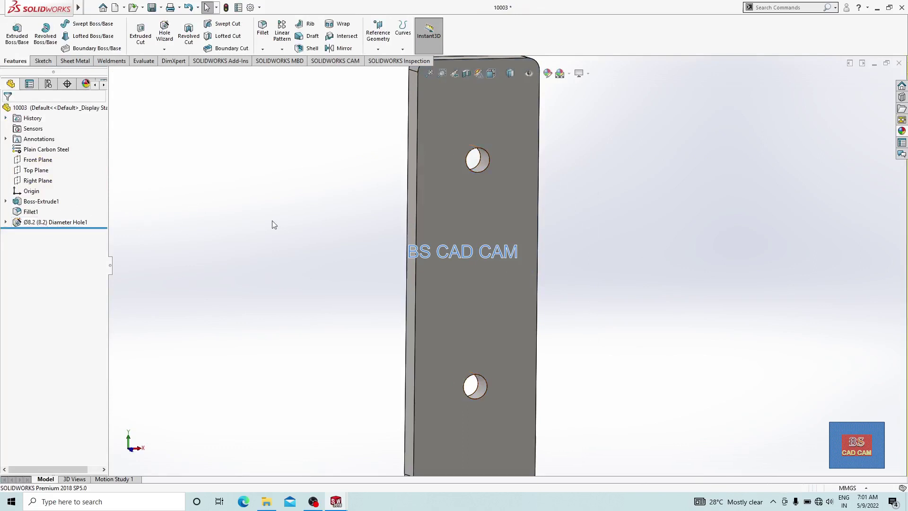
{"action": "key", "text": "ctrl+s"}
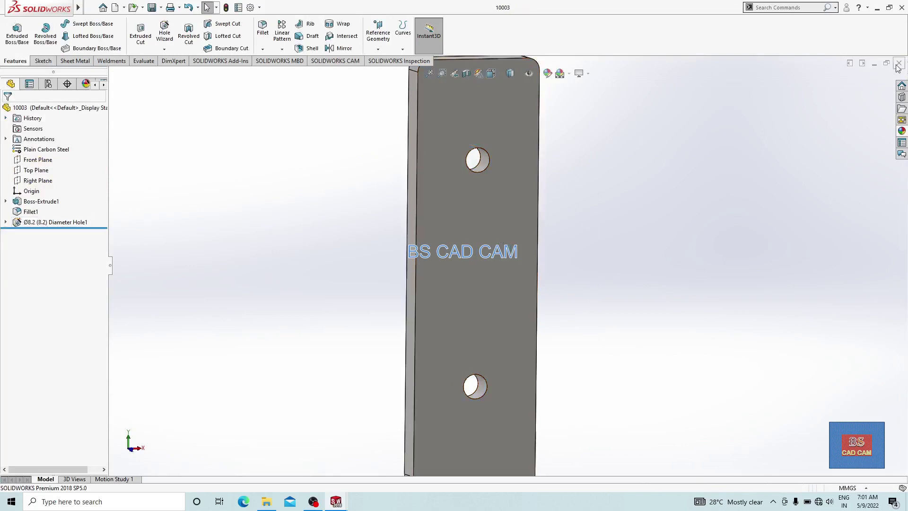
Return to the frame assembly and rebuild it with the changed end plates.
{"action": "key", "text": "ctrl+Tab"}
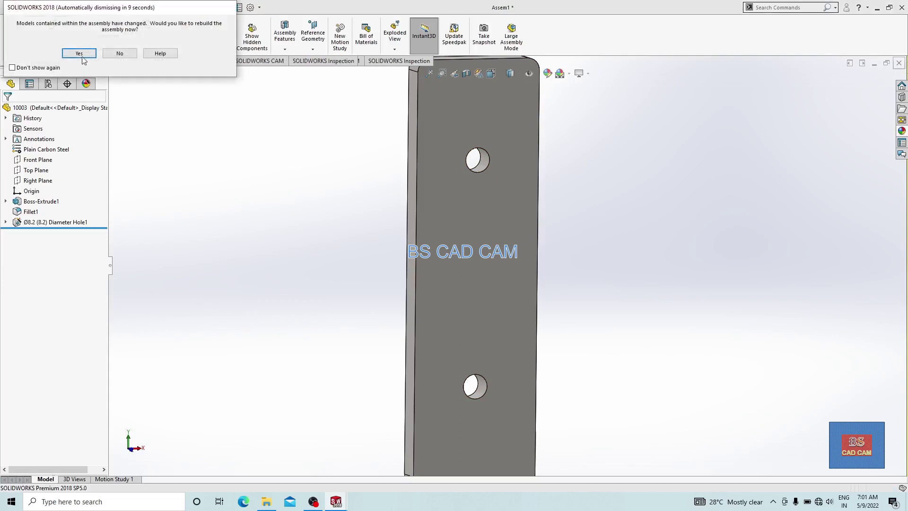
{"action": "left_click", "coordinate": [79, 53]}
{"action": "scroll", "coordinate": [592, 238], "scroll_direction": "up", "scroll_amount": 3}
{"action": "middle_click_drag", "start_coordinate": [532, 279], "coordinate": [613, 266]}
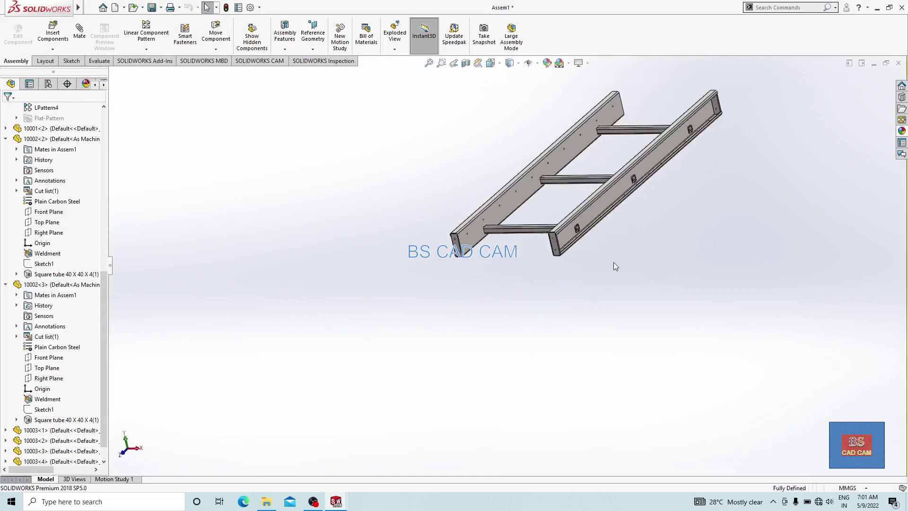
Save the frame assembly as 10004 in the ROLLER CONVAYOR 2 folder.
{"action": "left_click", "coordinate": [91, 8]}
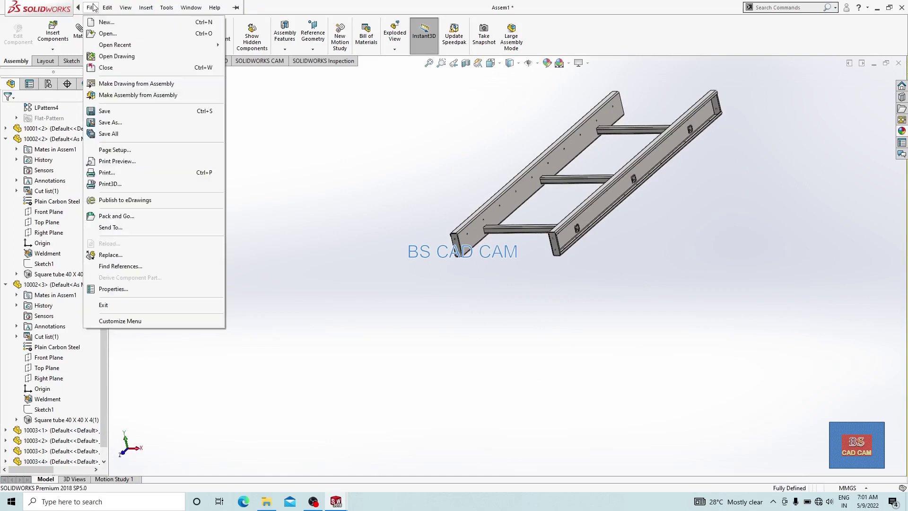
{"action": "left_click", "coordinate": [108, 122]}
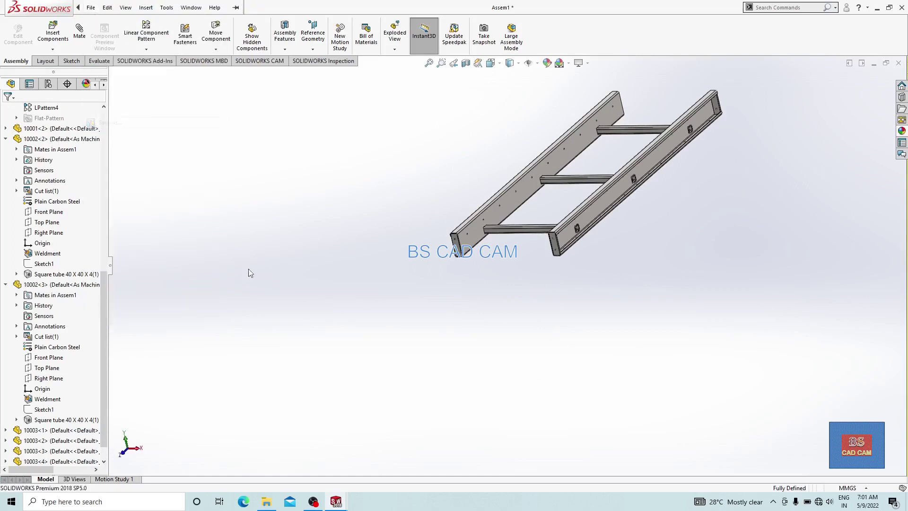
{"action": "type", "text": "100"}
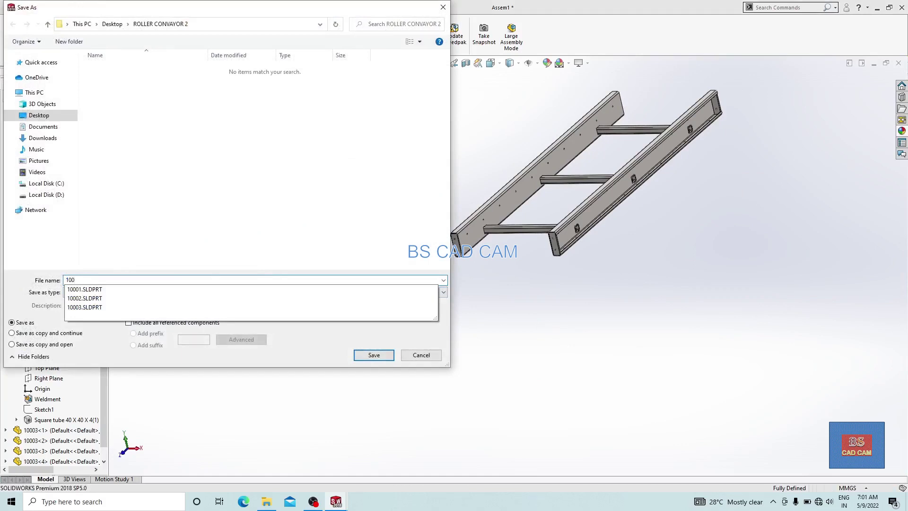
{"action": "type", "text": "04"}
{"action": "key", "text": "Return"}
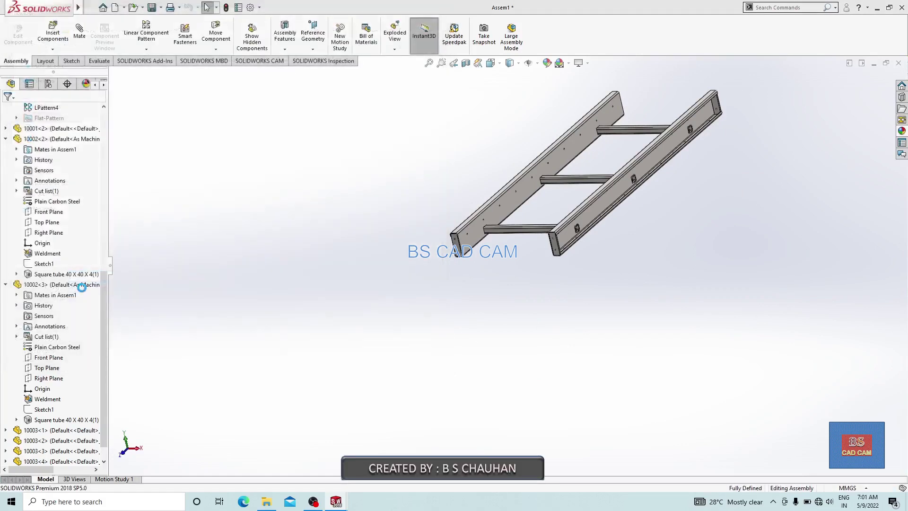
Create a new part document and start a sketch on the Right Plane.
{"action": "left_click", "coordinate": [90, 7]}
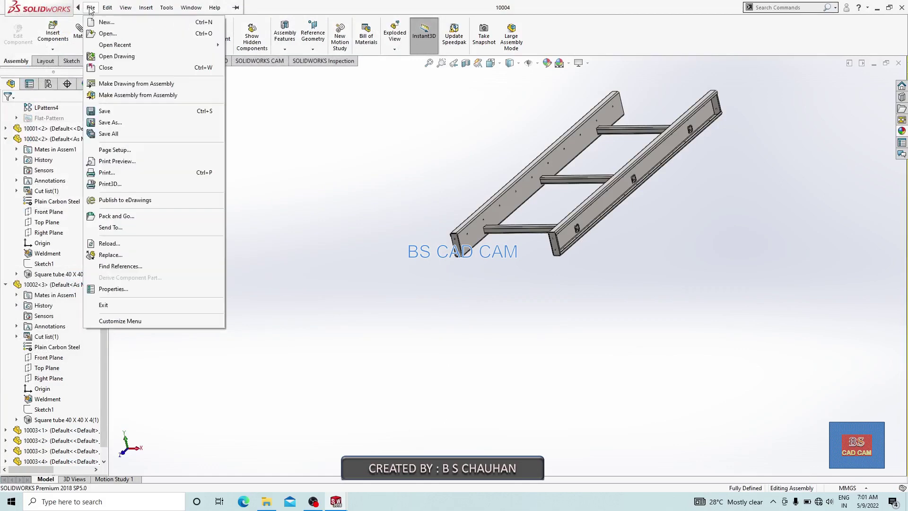
{"action": "left_click", "coordinate": [104, 19]}
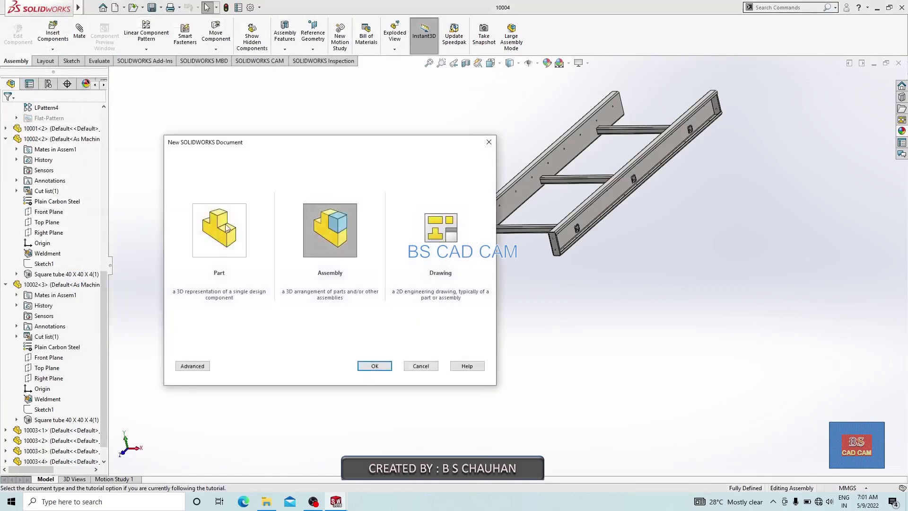
{"action": "left_click", "coordinate": [386, 365]}
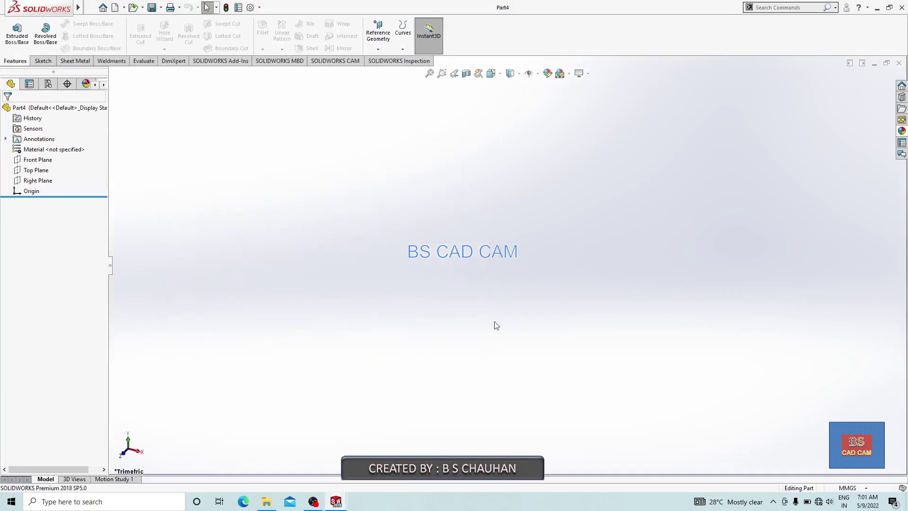
{"action": "left_click", "coordinate": [45, 181]}
{"action": "left_click", "coordinate": [53, 170]}
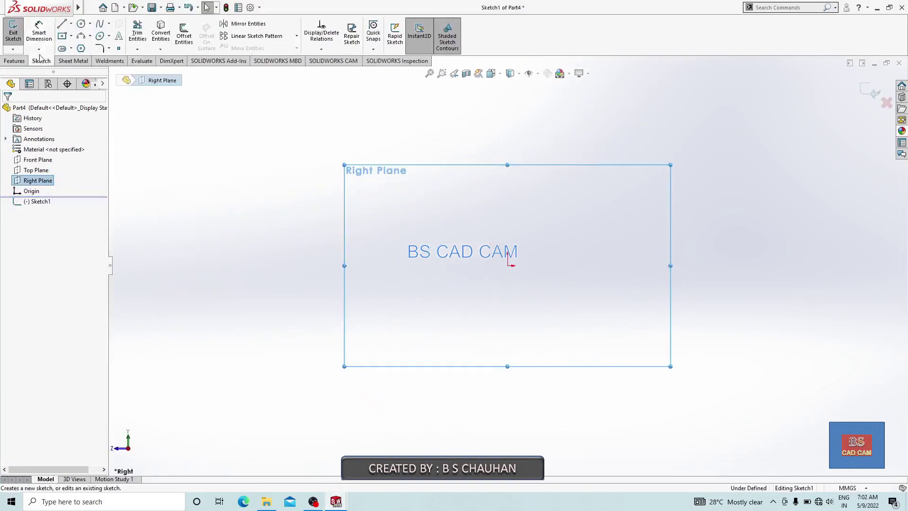
Sketch a circle centred on the origin and dimension its diameter as 20 mm.
{"action": "left_click", "coordinate": [81, 24]}
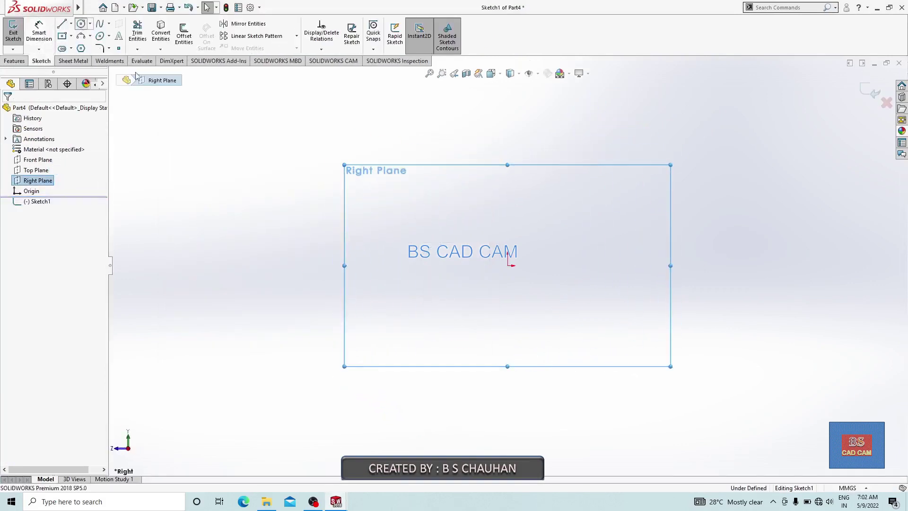
{"action": "left_click", "coordinate": [508, 265]}
{"action": "left_click", "coordinate": [542, 297]}
{"action": "key", "text": "Escape"}
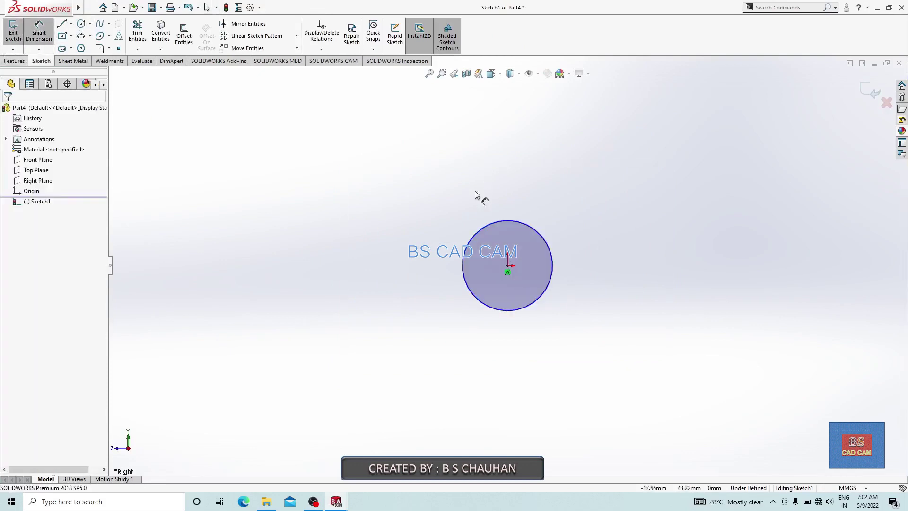
{"action": "left_click", "coordinate": [512, 224]}
{"action": "left_click", "coordinate": [636, 206]}
{"action": "type", "text": "20"}
{"action": "key", "text": "Return"}
{"action": "left_click", "coordinate": [745, 190]}
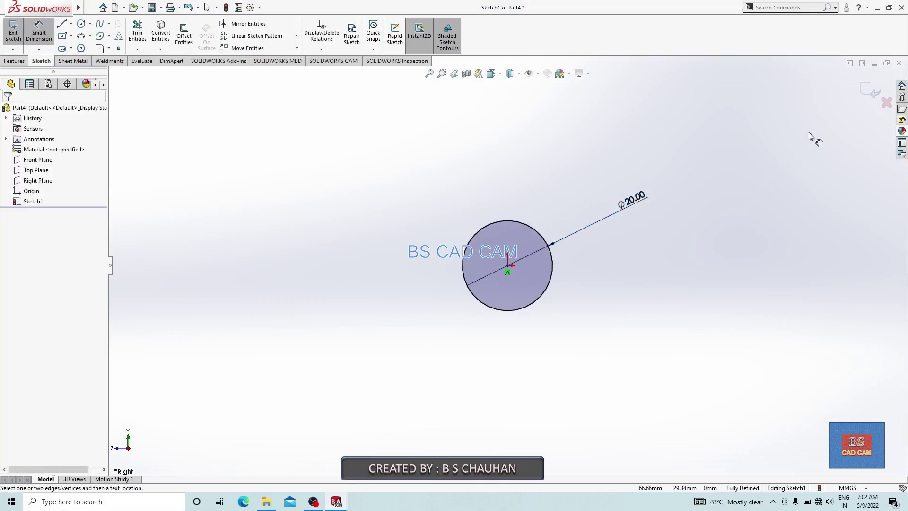
Finish the sketch and extrude the circle 600 mm with the Mid Plane end condition.
{"action": "left_click", "coordinate": [864, 83]}
{"action": "left_click", "coordinate": [22, 44]}
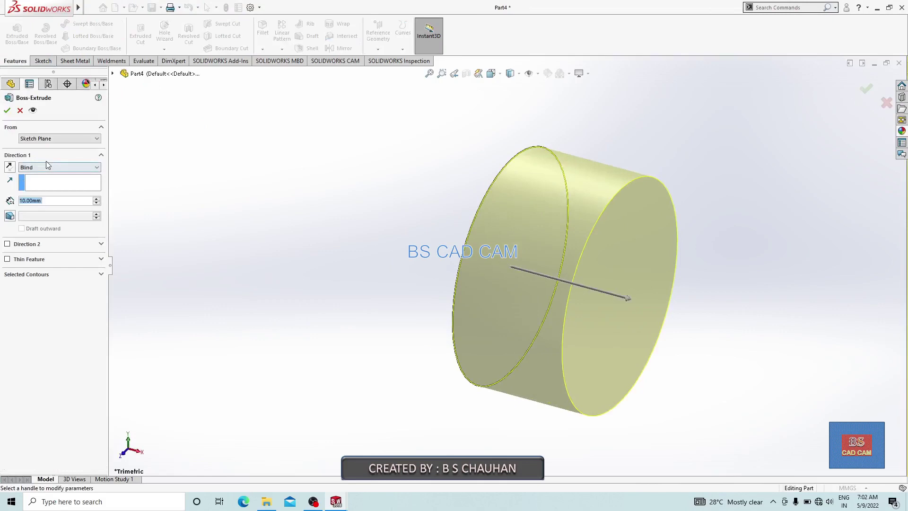
{"action": "left_click", "coordinate": [47, 166]}
{"action": "left_click", "coordinate": [54, 207]}
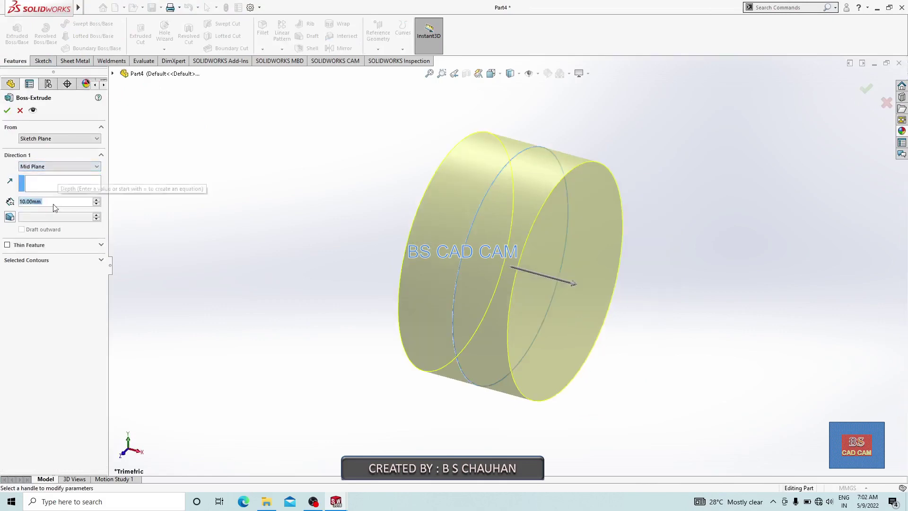
{"action": "type", "text": "600"}
{"action": "key", "text": "Return"}
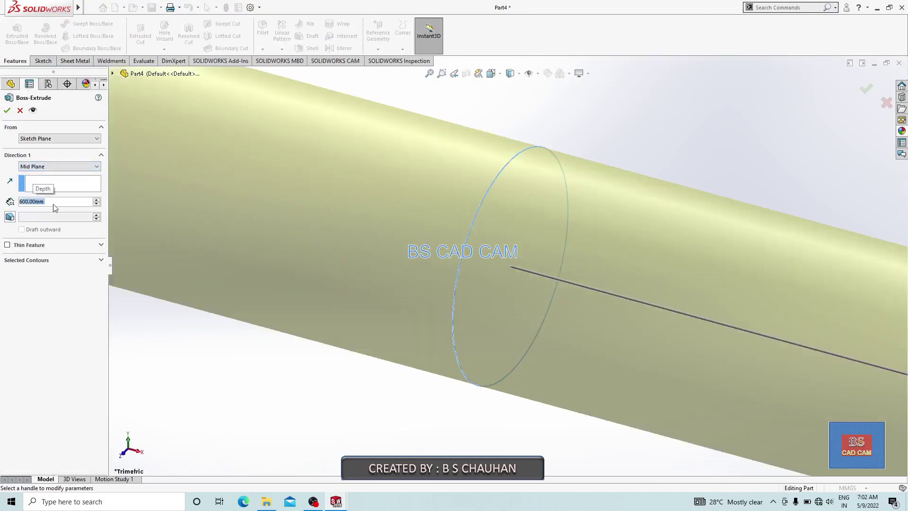
{"action": "left_click", "coordinate": [8, 111]}
{"action": "key", "text": "f"}
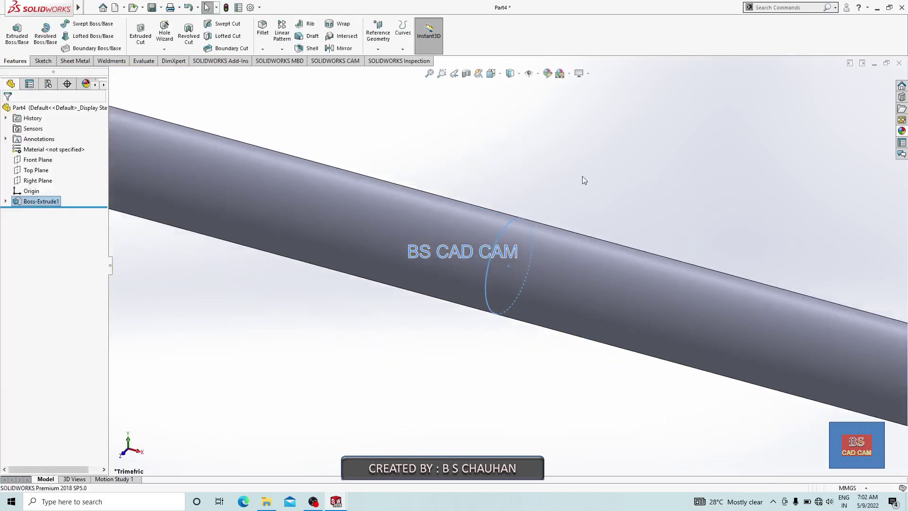
Create a reference plane offset 5 mm inward from the shaft's end face, using the flipped offset direction.
{"action": "scroll", "coordinate": [665, 299], "scroll_direction": "down", "scroll_amount": 5}
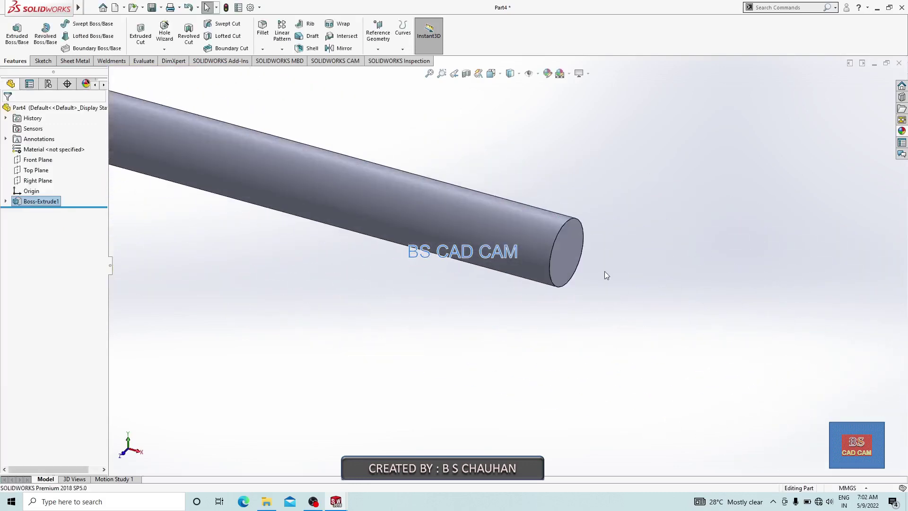
{"action": "left_click", "coordinate": [372, 41]}
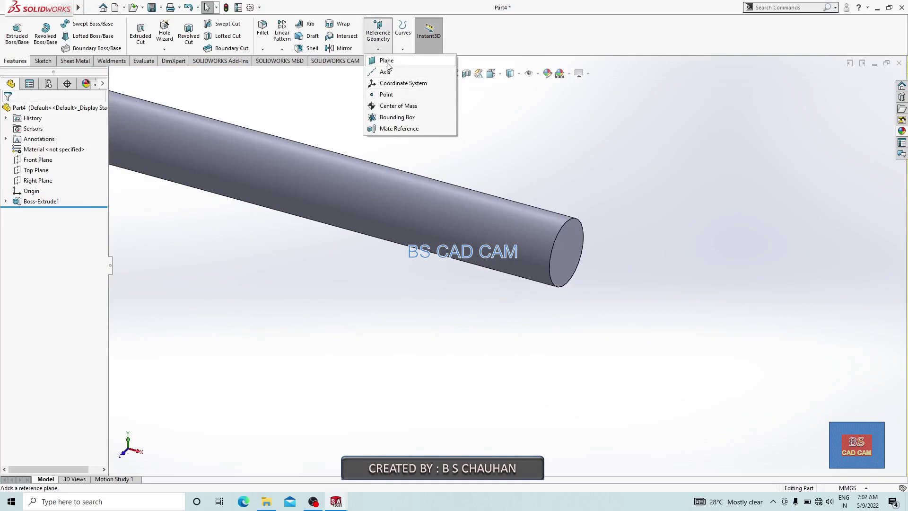
{"action": "left_click", "coordinate": [575, 245]}
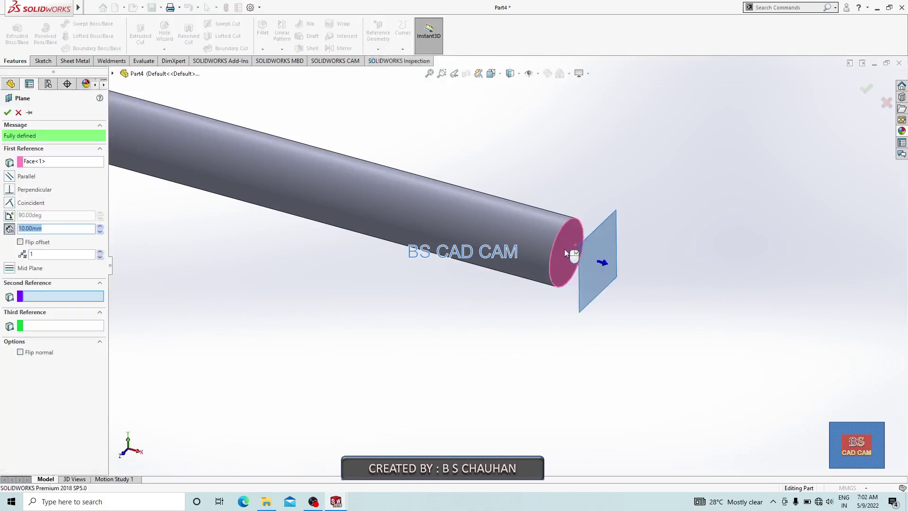
{"action": "left_click", "coordinate": [21, 242]}
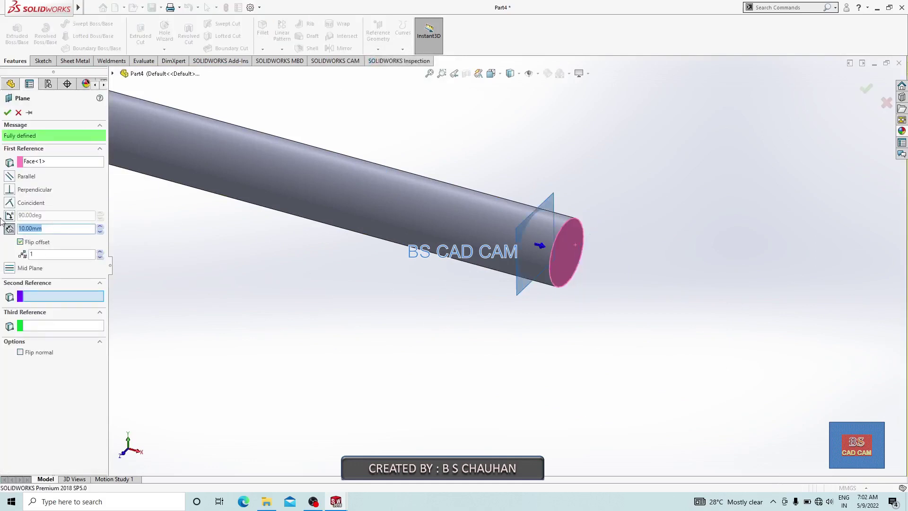
{"action": "type", "text": "5"}
{"action": "key", "text": "Return"}
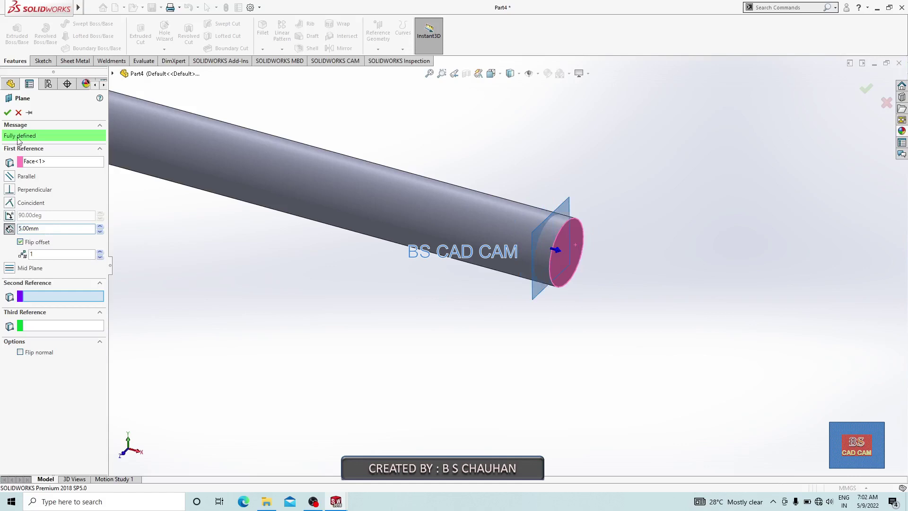
{"action": "left_click", "coordinate": [7, 112]}
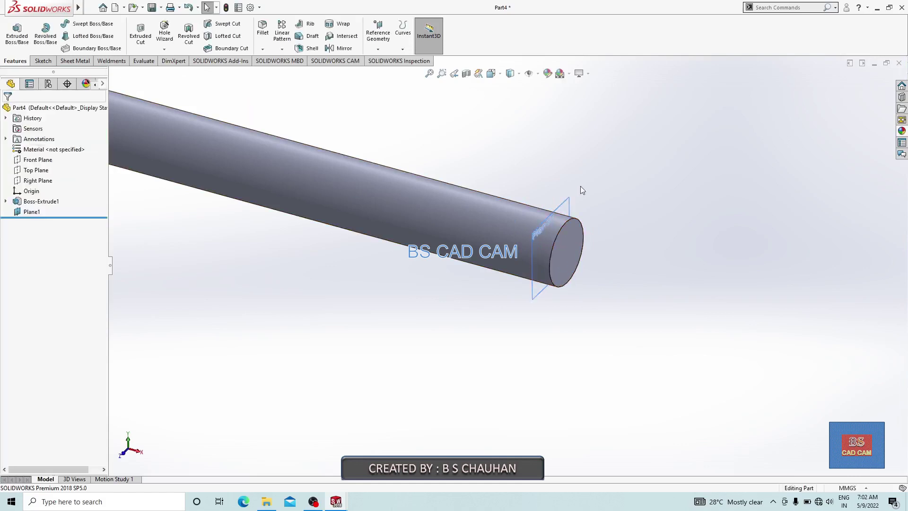
Start a sketch on the offset reference plane and convert the shaft's circular end edge into it.
{"action": "left_click", "coordinate": [569, 204]}
{"action": "left_click", "coordinate": [608, 174]}
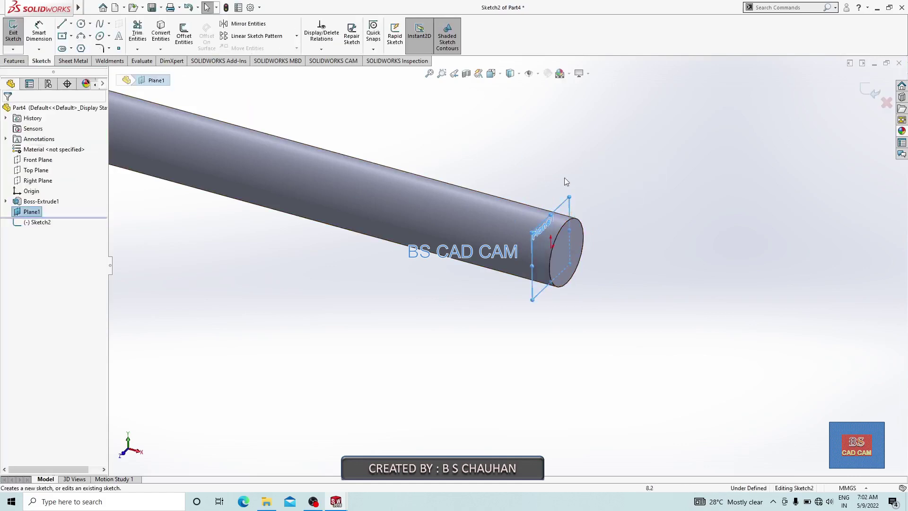
{"action": "left_click", "coordinate": [580, 226]}
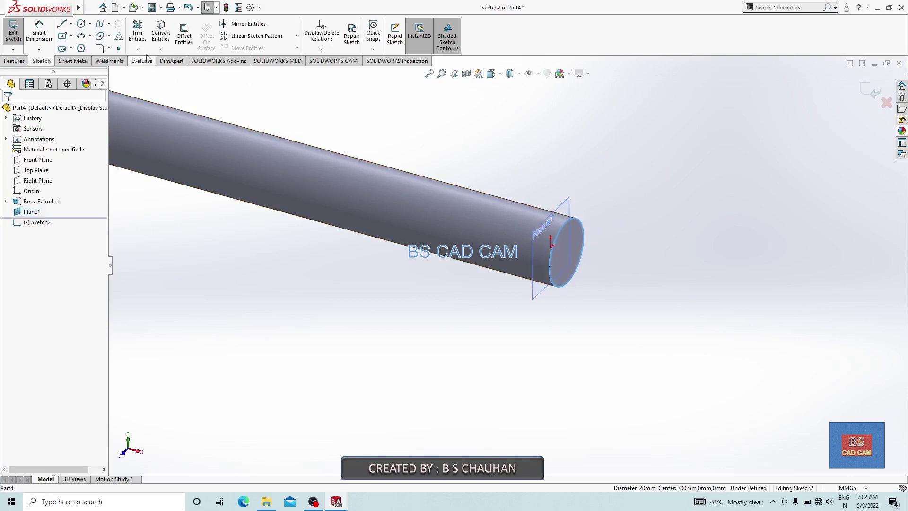
{"action": "left_click", "coordinate": [162, 34]}
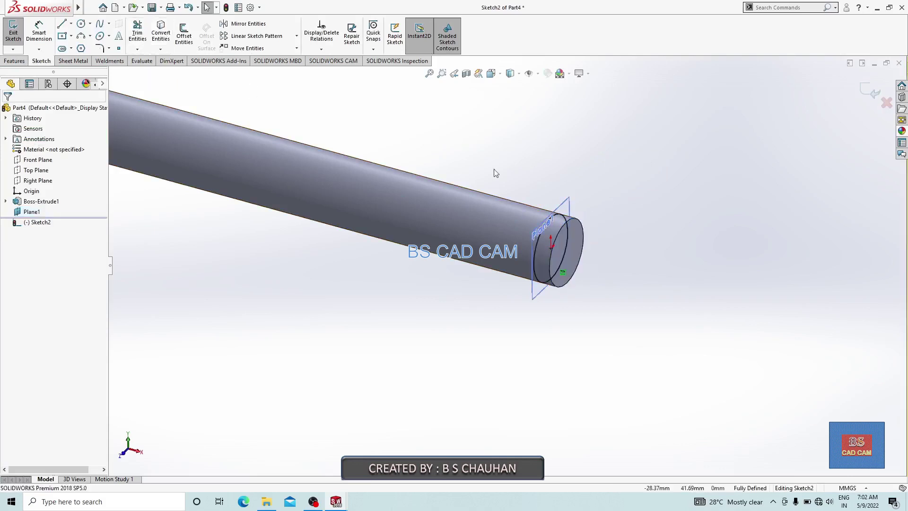
Sketch a circle centred on the origin inside the converted edge and dimension its diameter for the groove.
{"action": "left_click", "coordinate": [82, 27]}
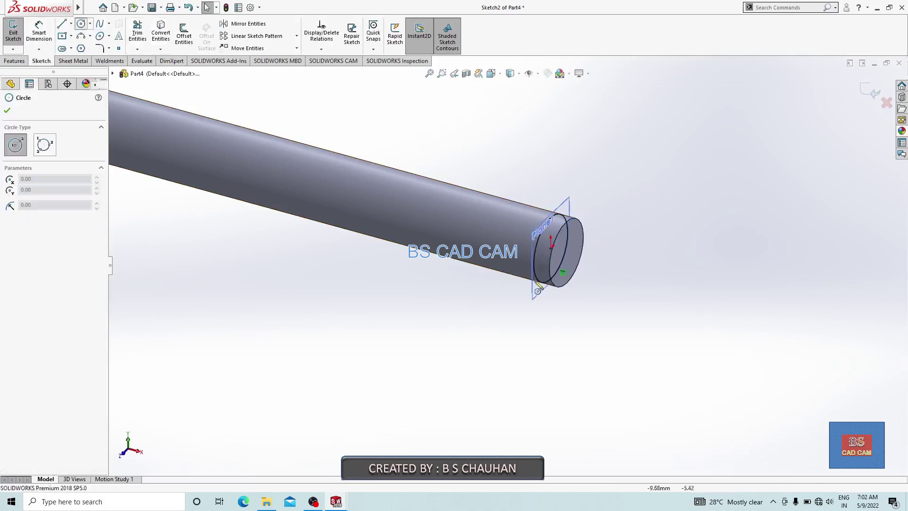
{"action": "left_click", "coordinate": [551, 248]}
{"action": "left_click", "coordinate": [563, 250]}
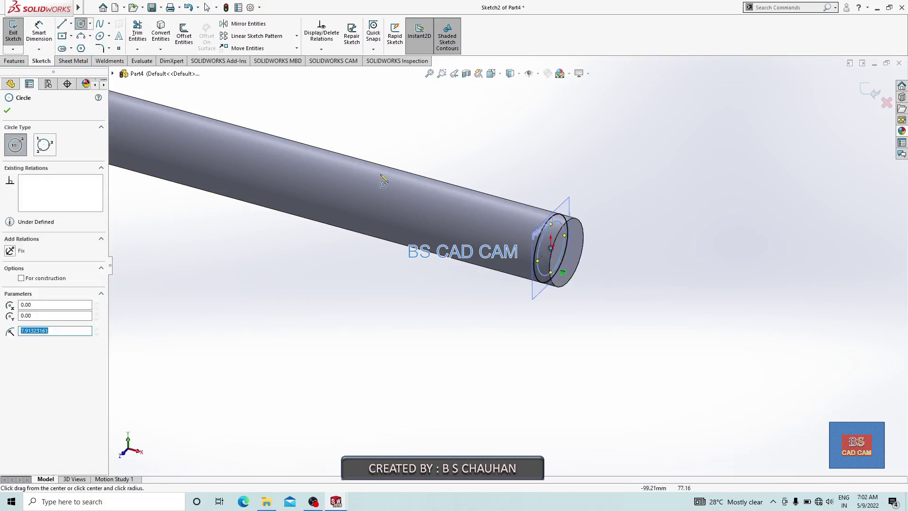
{"action": "left_click", "coordinate": [37, 37]}
{"action": "left_click", "coordinate": [564, 237]}
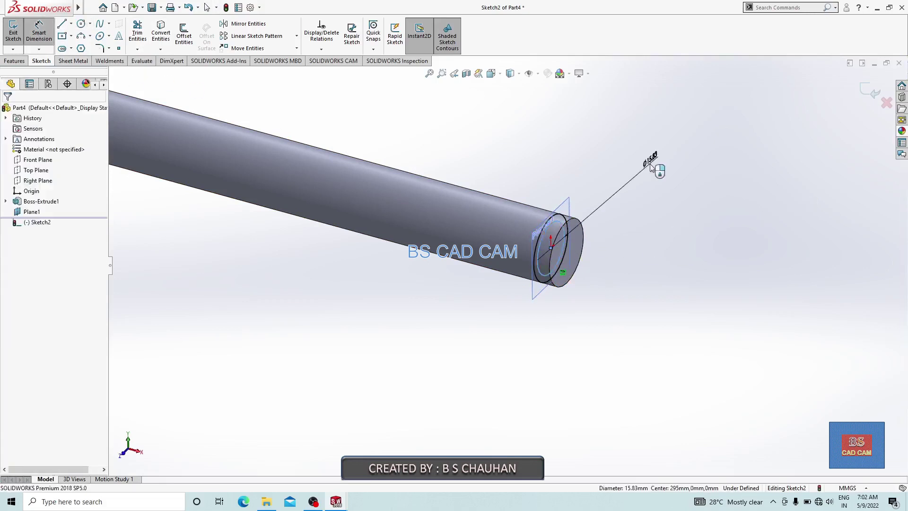
{"action": "left_click", "coordinate": [652, 167]}
{"action": "type", "text": "16"}
{"action": "key", "text": "Return"}
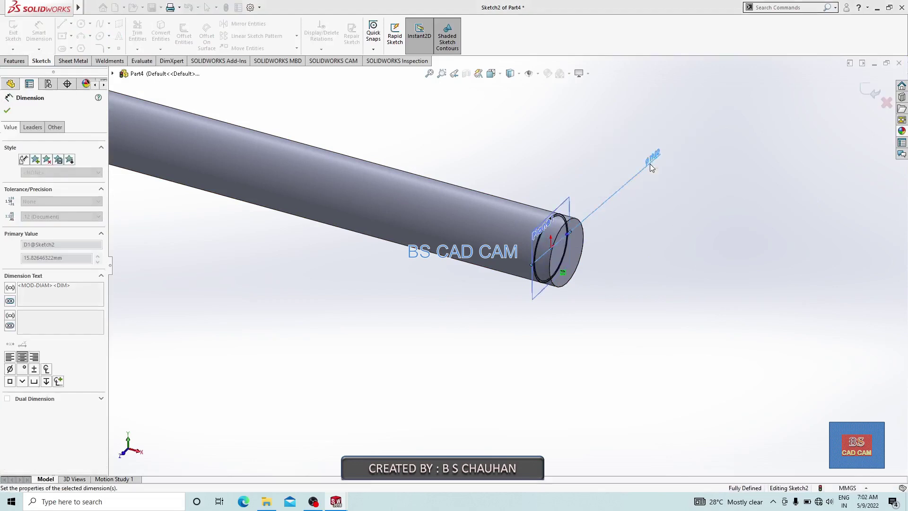
{"action": "left_click", "coordinate": [780, 183]}
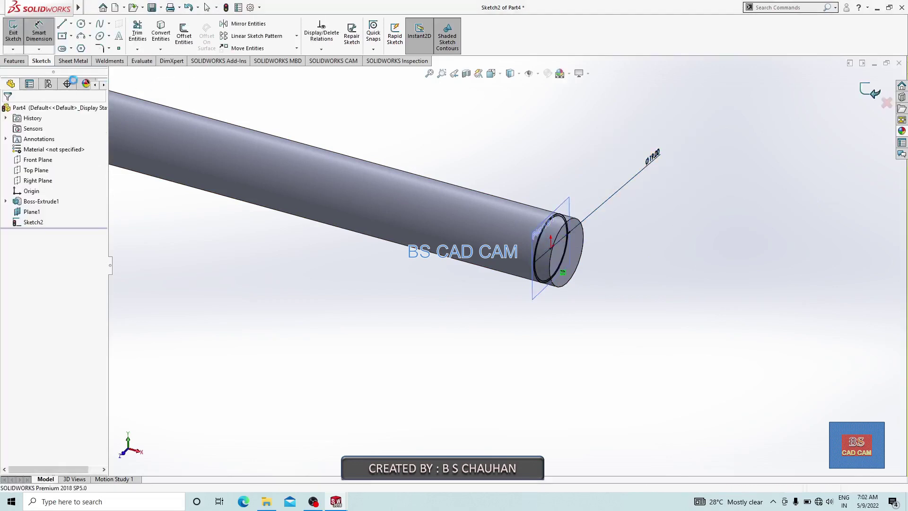
Cut-extrude the ring-shaped groove profile to a blind depth of 1 mm in the reversed direction, towards the shaft's near end.
{"action": "left_click", "coordinate": [140, 34]}
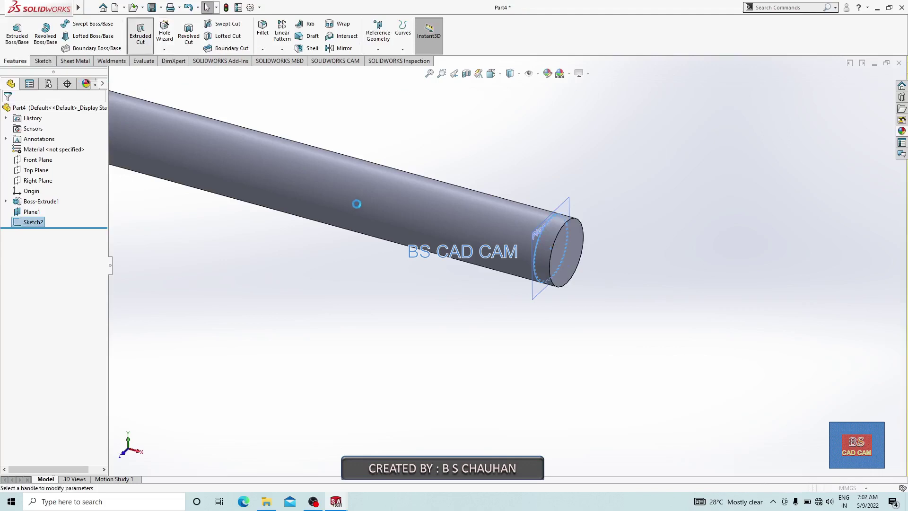
{"action": "left_click", "coordinate": [9, 167]}
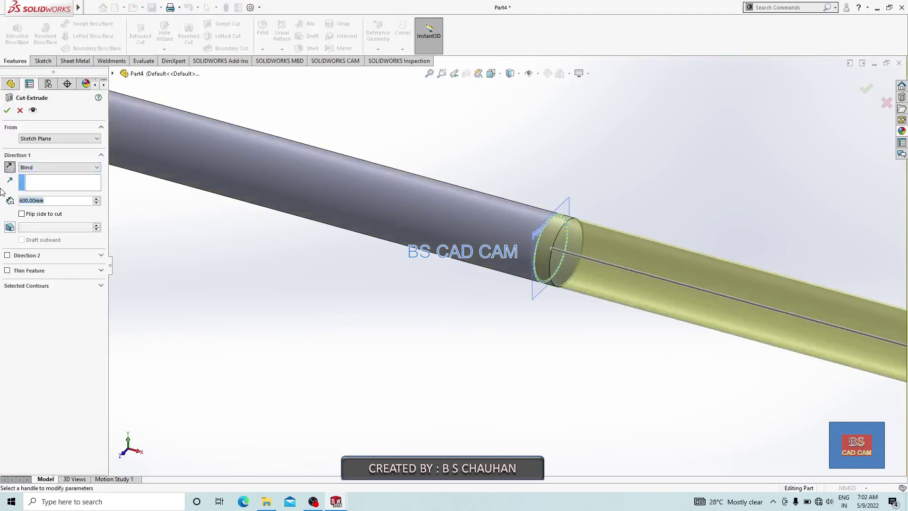
{"action": "type", "text": "1"}
{"action": "key", "text": "Return"}
{"action": "left_click", "coordinate": [8, 109]}
Mirror the groove cut about the Right Plane to the shaft's opposite end.
{"action": "scroll", "coordinate": [361, 331], "scroll_direction": "up", "scroll_amount": 3}
{"action": "right_click", "coordinate": [319, 280]}
{"action": "left_click", "coordinate": [294, 268]}
{"action": "scroll", "coordinate": [294, 263], "scroll_direction": "up", "scroll_amount": 3}
{"action": "scroll", "coordinate": [290, 251], "scroll_direction": "down", "scroll_amount": 2}
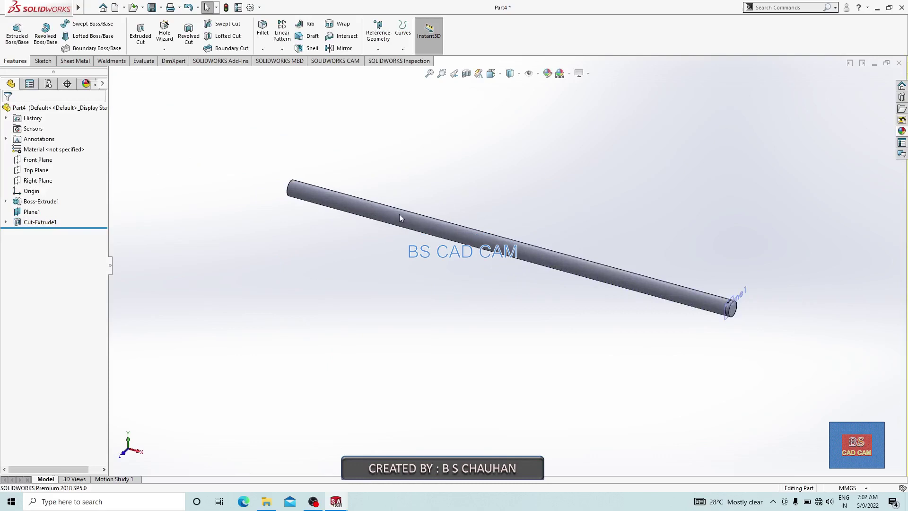
{"action": "left_click", "coordinate": [338, 48]}
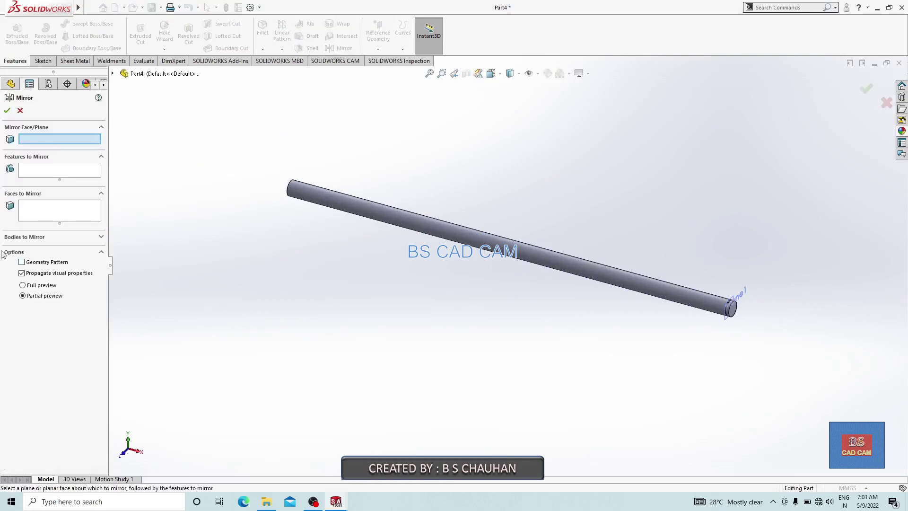
{"action": "left_click", "coordinate": [113, 73]}
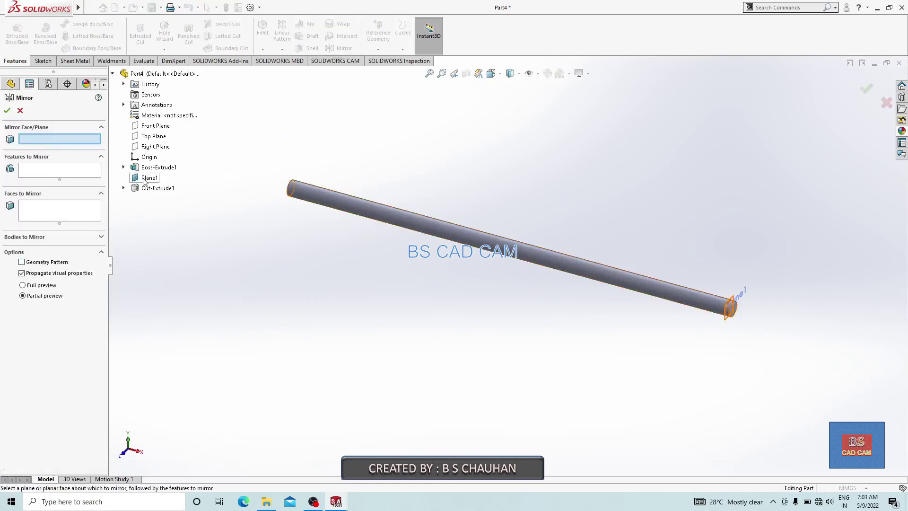
{"action": "left_click", "coordinate": [153, 148]}
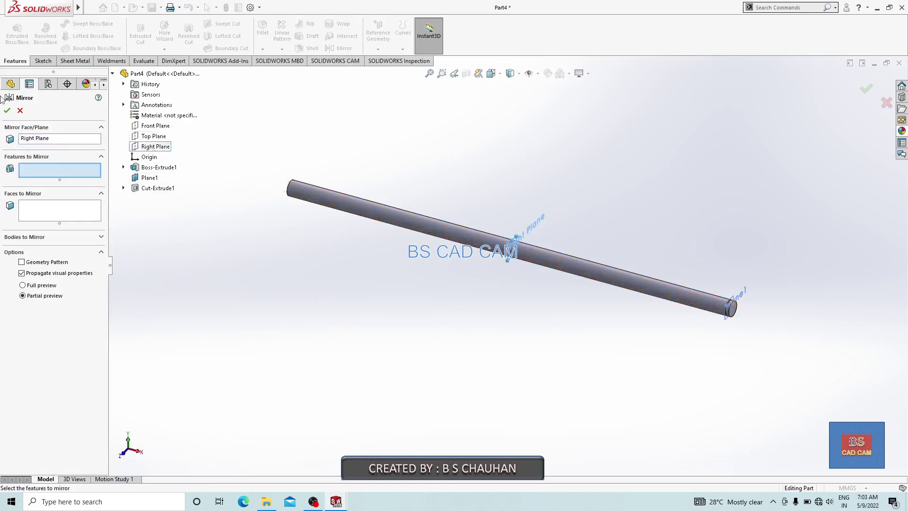
{"action": "left_click", "coordinate": [158, 188]}
{"action": "left_click", "coordinate": [8, 110]}
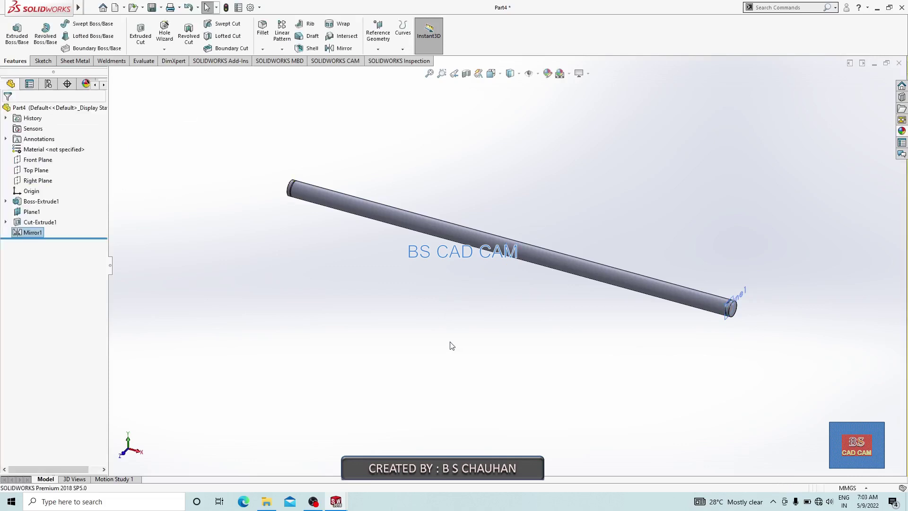
Start a Hole Wizard hole and place its positions at the centres of both shaft end faces using a 3D sketch.
{"action": "scroll", "coordinate": [505, 347], "scroll_direction": "up", "scroll_amount": 2}
{"action": "scroll", "coordinate": [660, 314], "scroll_direction": "down", "scroll_amount": 2}
{"action": "scroll", "coordinate": [664, 238], "scroll_direction": "down", "scroll_amount": 3}
{"action": "scroll", "coordinate": [665, 238], "scroll_direction": "down", "scroll_amount": 4}
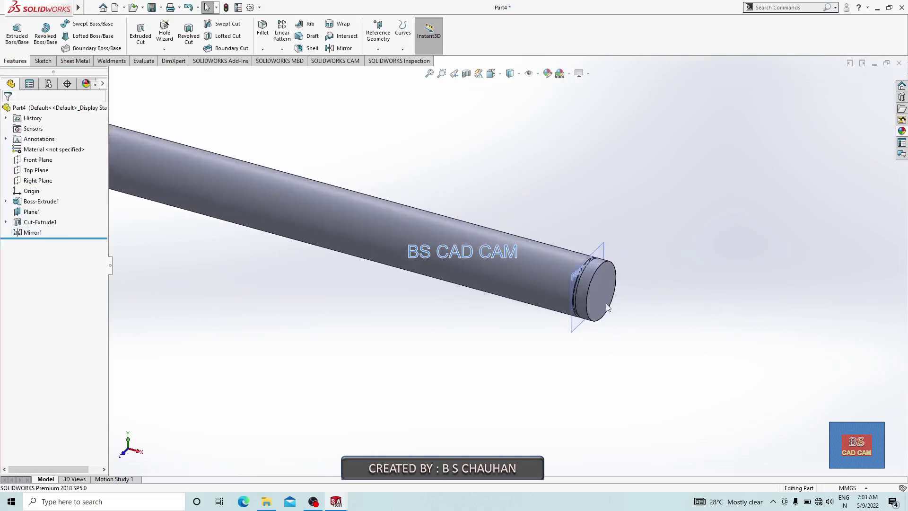
{"action": "left_click", "coordinate": [165, 32]}
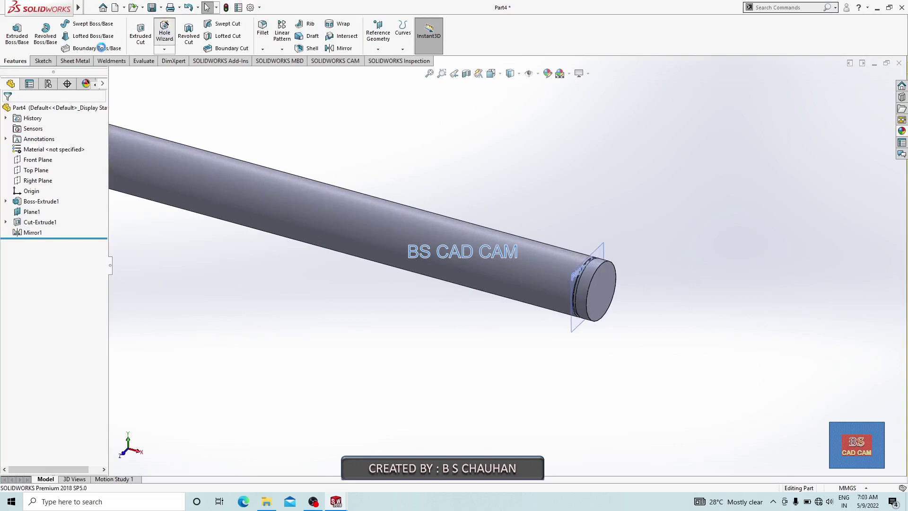
{"action": "left_click", "coordinate": [57, 127]}
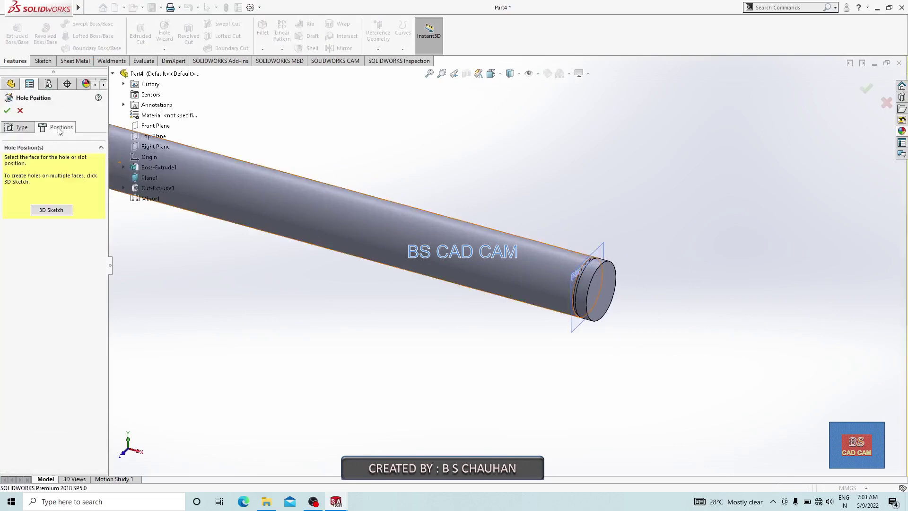
{"action": "left_click", "coordinate": [51, 209]}
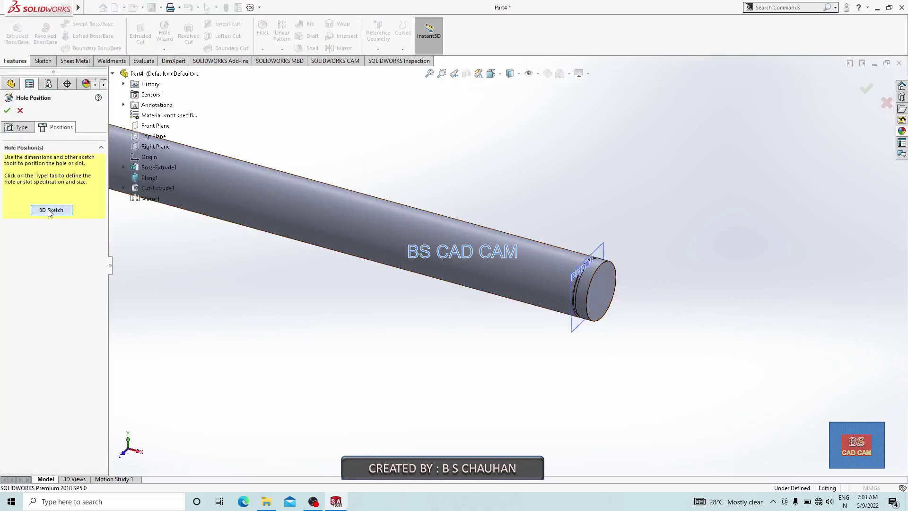
{"action": "left_click", "coordinate": [601, 291]}
{"action": "scroll", "coordinate": [593, 322], "scroll_direction": "up", "scroll_amount": 6}
{"action": "middle_click_drag", "start_coordinate": [354, 244], "coordinate": [330, 230]}
{"action": "scroll", "coordinate": [317, 229], "scroll_direction": "down", "scroll_amount": 7}
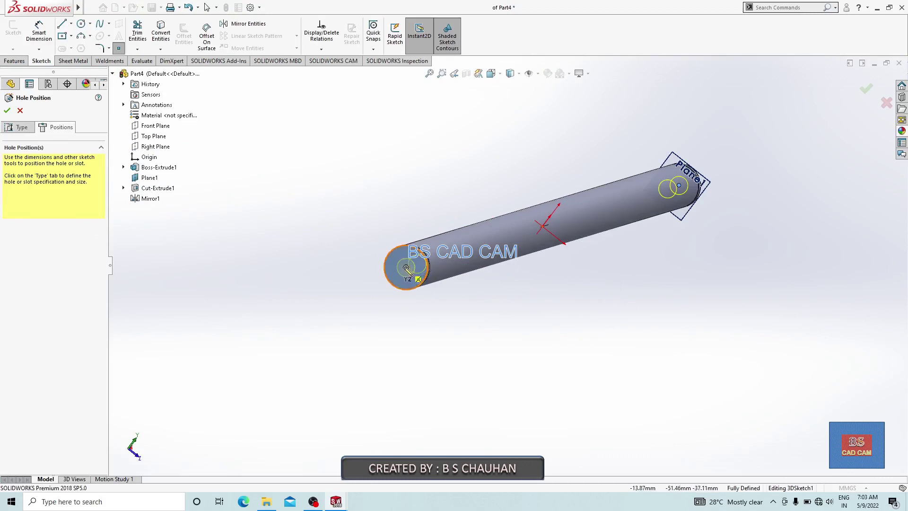
{"action": "left_click", "coordinate": [406, 267]}
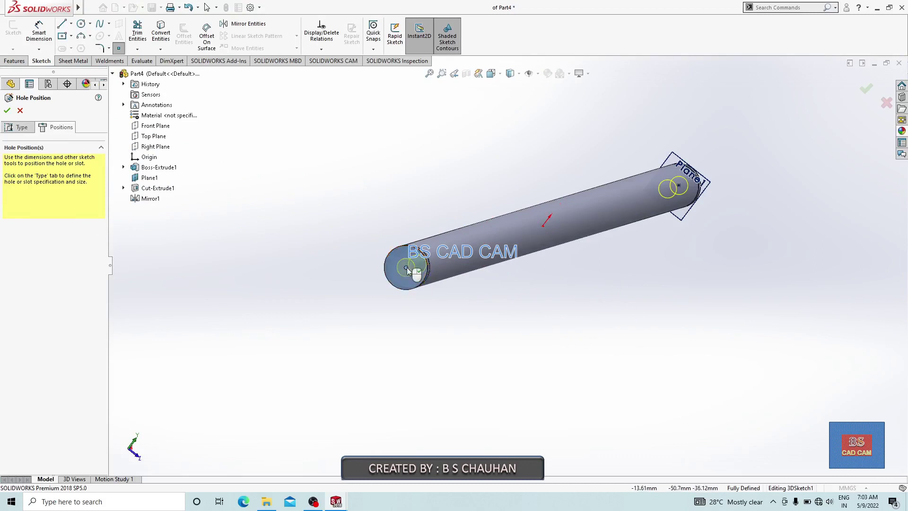
Define the holes as ISO bottoming tapped holes, size M8, with a blind depth of 25 mm, and create them.
{"action": "left_click", "coordinate": [22, 128]}
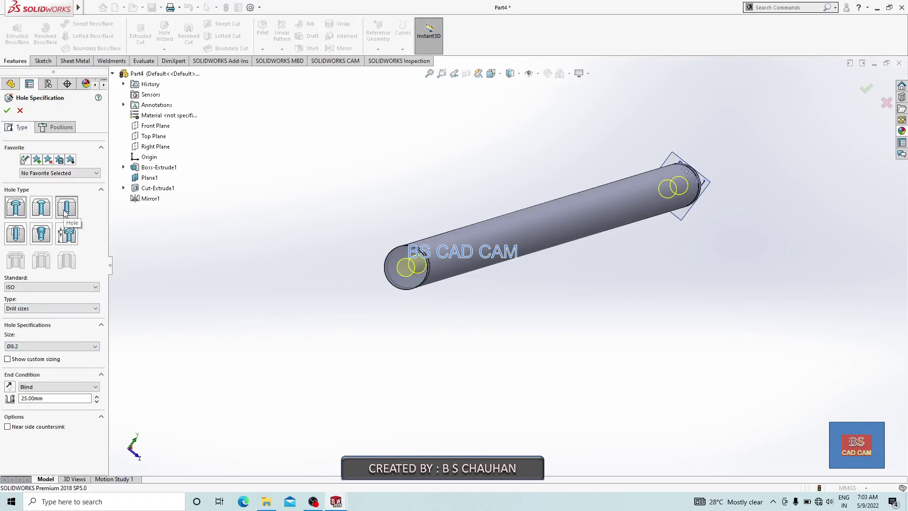
{"action": "left_click", "coordinate": [14, 240]}
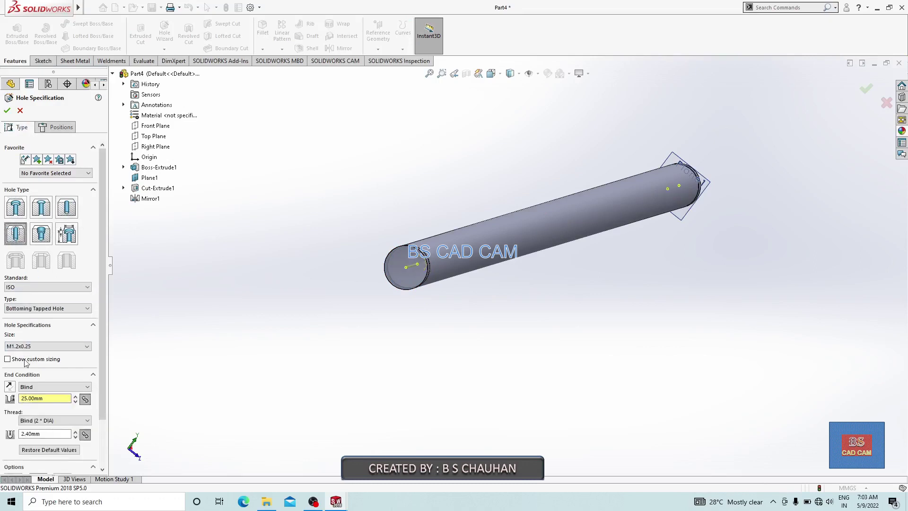
{"action": "left_click", "coordinate": [32, 348]}
{"action": "scroll", "coordinate": [22, 420], "scroll_direction": "down", "scroll_amount": 1}
{"action": "left_click", "coordinate": [22, 416]}
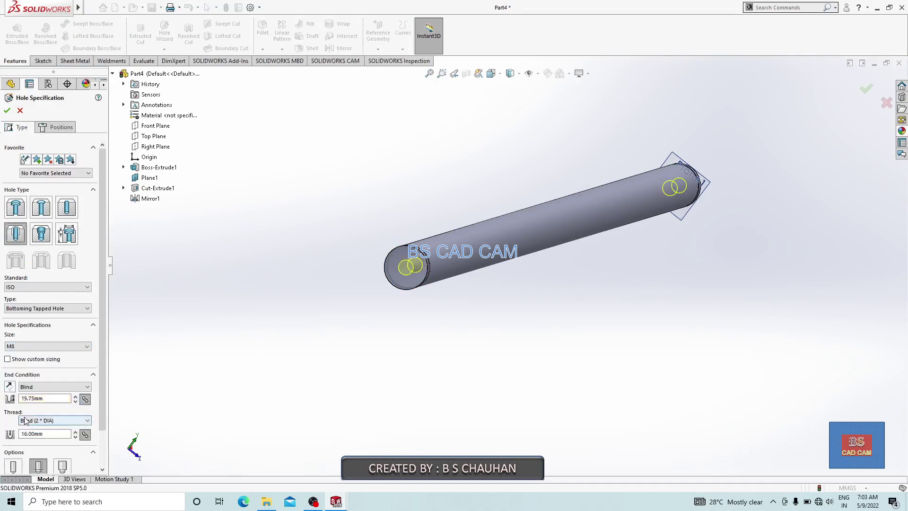
{"action": "double_click", "coordinate": [55, 398]}
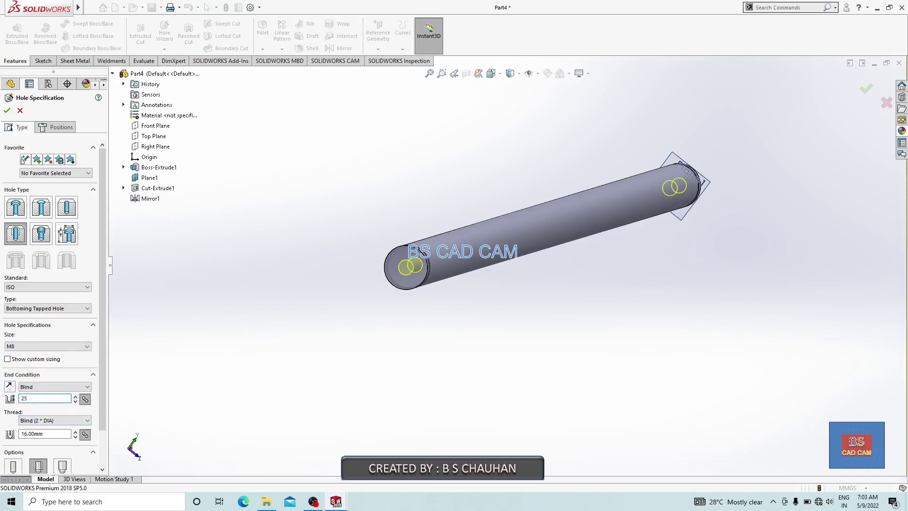
{"action": "left_click", "coordinate": [7, 110]}
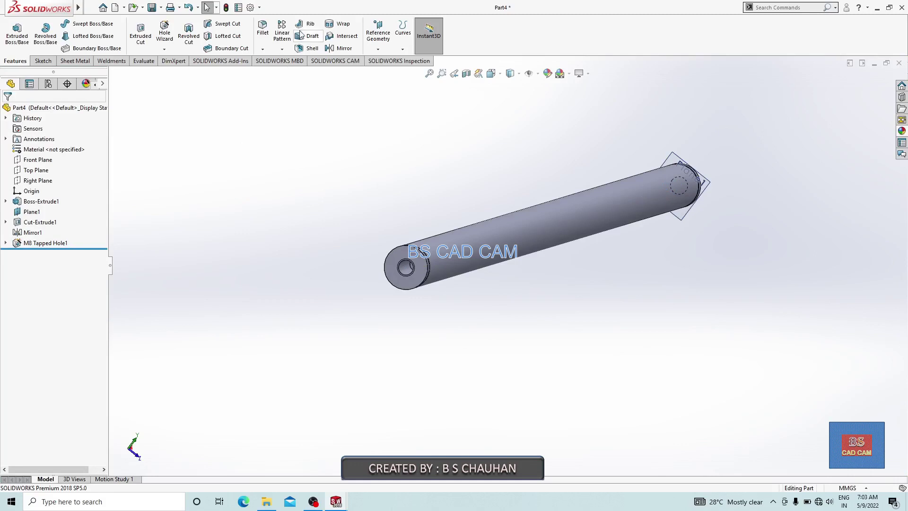
Chamfer the outer circular edges at both ends of the shaft with a 0.5 mm distance at 45 degrees.
{"action": "left_click", "coordinate": [262, 50]}
{"action": "left_click", "coordinate": [276, 71]}
{"action": "scroll", "coordinate": [417, 263], "scroll_direction": "down", "scroll_amount": 2}
{"action": "scroll", "coordinate": [408, 234], "scroll_direction": "down", "scroll_amount": 3}
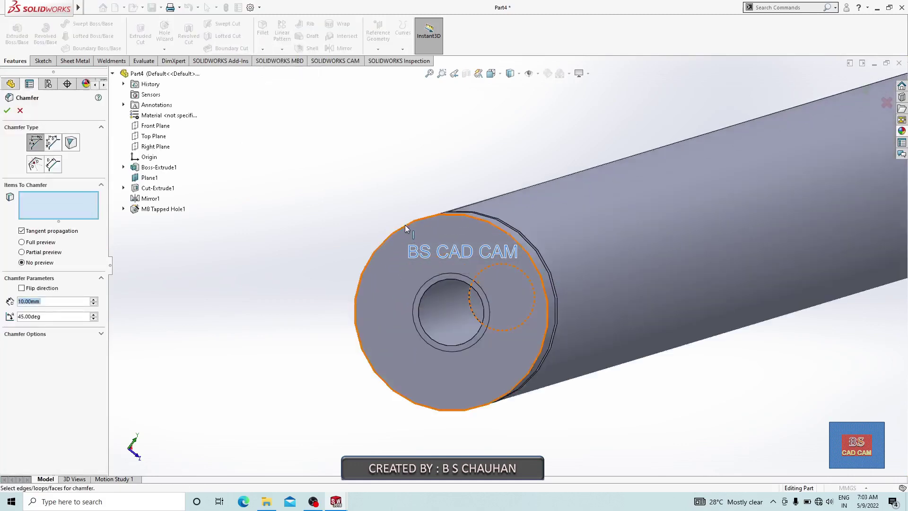
{"action": "left_click", "coordinate": [404, 225]}
{"action": "scroll", "coordinate": [381, 221], "scroll_direction": "up", "scroll_amount": 8}
{"action": "middle_click_drag", "start_coordinate": [668, 245], "coordinate": [621, 279]}
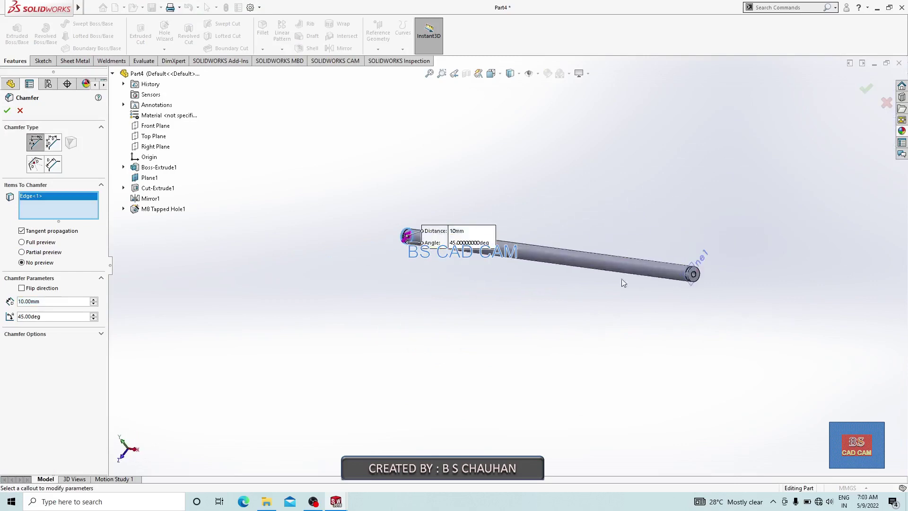
{"action": "scroll", "coordinate": [693, 273], "scroll_direction": "down", "scroll_amount": 4}
{"action": "scroll", "coordinate": [595, 276], "scroll_direction": "down", "scroll_amount": 4}
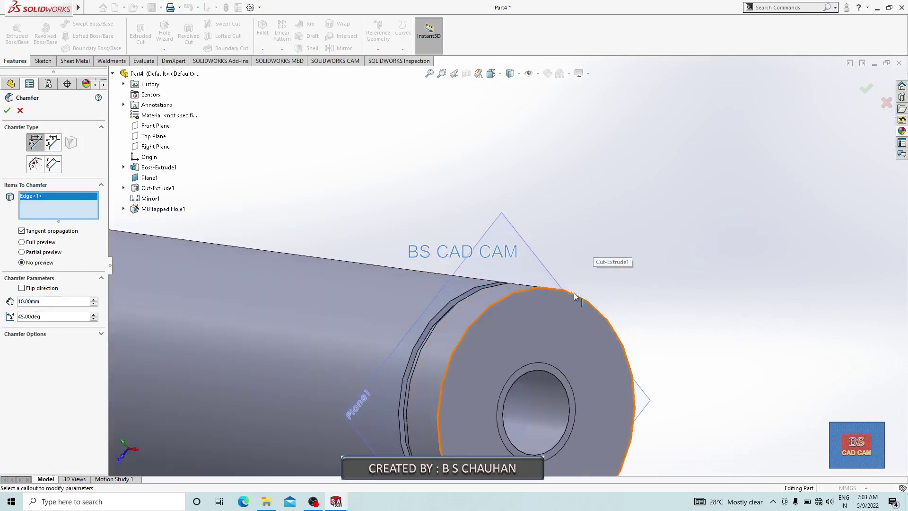
{"action": "left_click", "coordinate": [575, 295]}
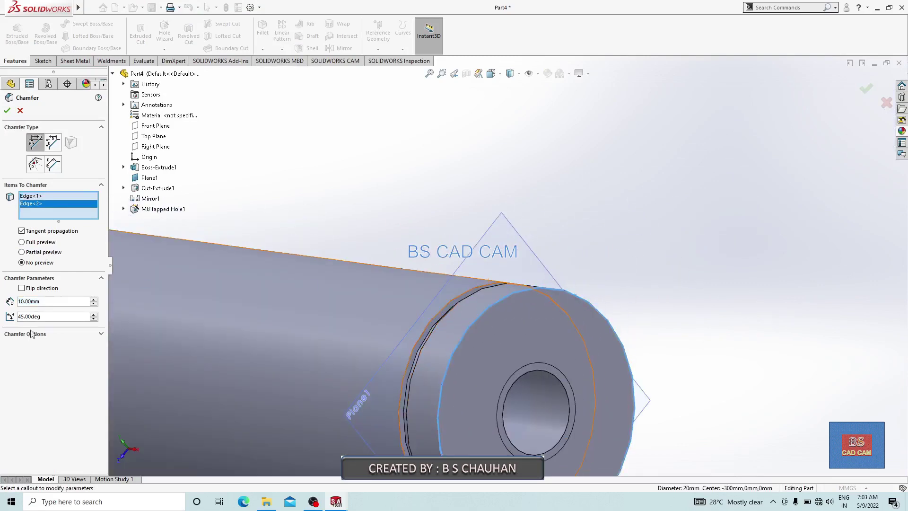
{"action": "left_click_drag", "start_coordinate": [47, 303], "coordinate": [2, 299]}
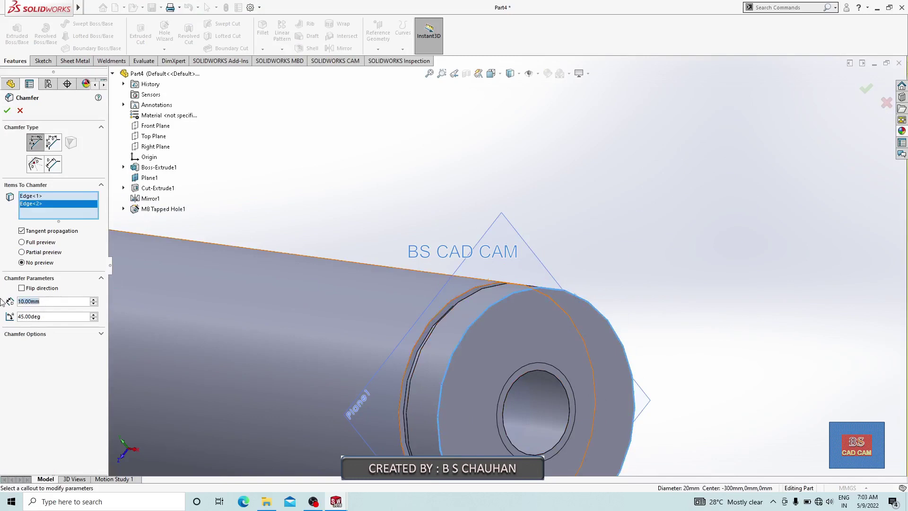
{"action": "type", "text": ".5"}
{"action": "key", "text": "Return"}
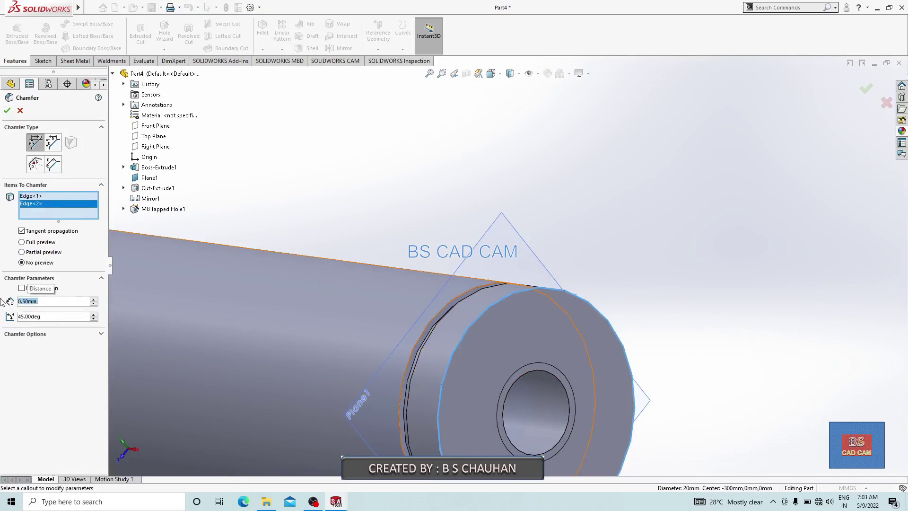
{"action": "left_click", "coordinate": [8, 112]}
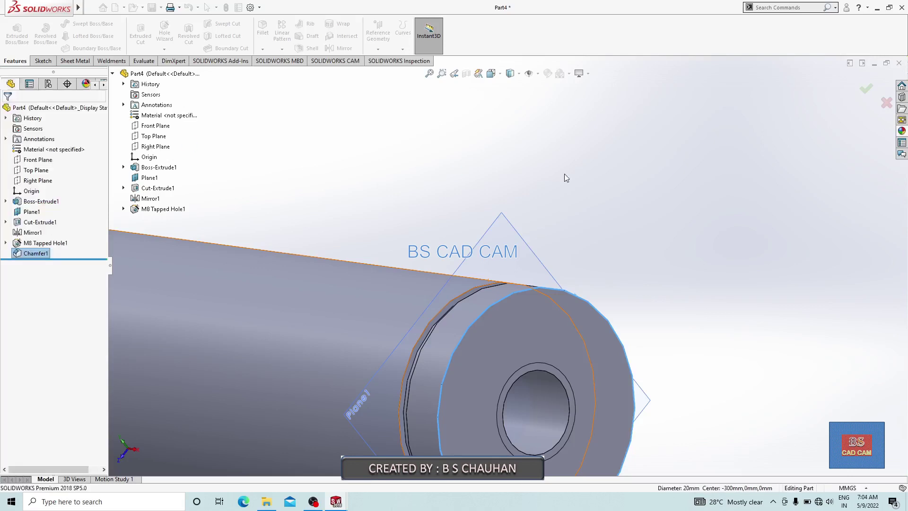
Assign Plain Carbon Steel as the shaft's material.
{"action": "scroll", "coordinate": [565, 184], "scroll_direction": "up", "scroll_amount": 10}
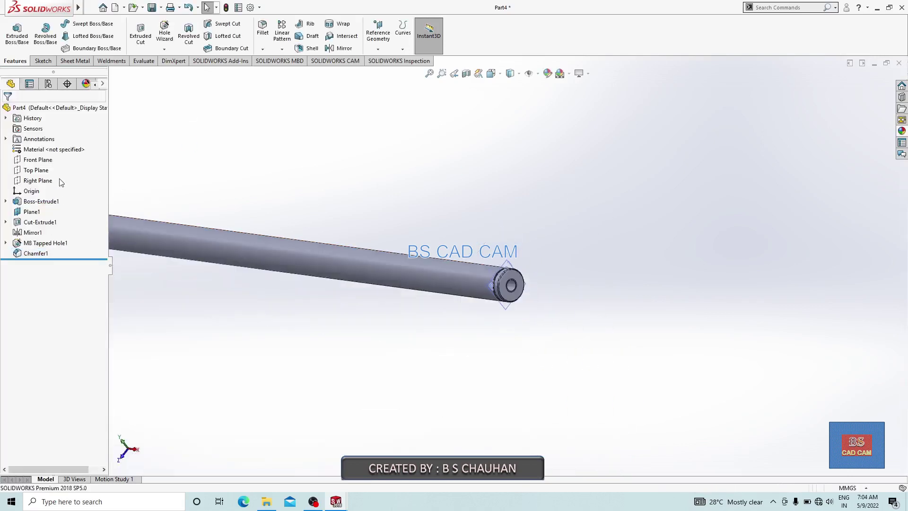
{"action": "right_click", "coordinate": [65, 152]}
{"action": "left_click", "coordinate": [99, 194]}
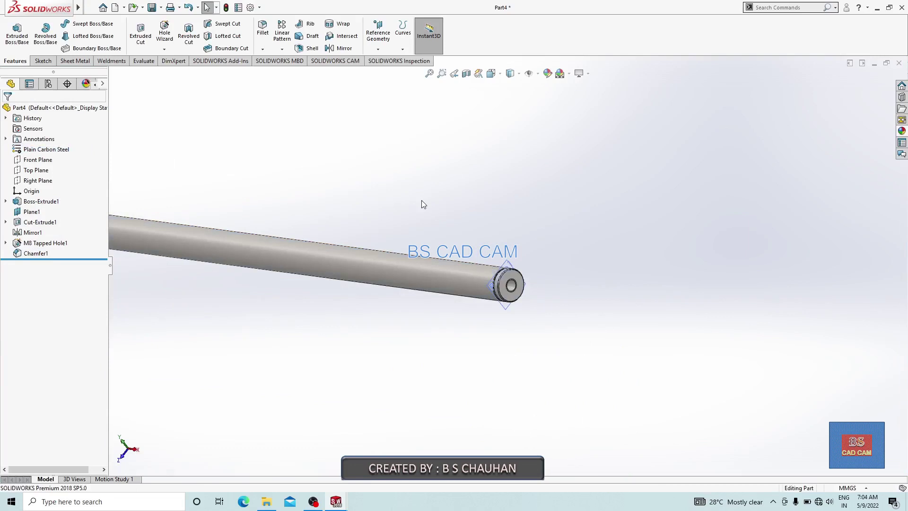
Save the shaft part as 10005 in the ROLLER CONVAYOR 2 folder.
{"action": "key", "text": "ctrl+s"}
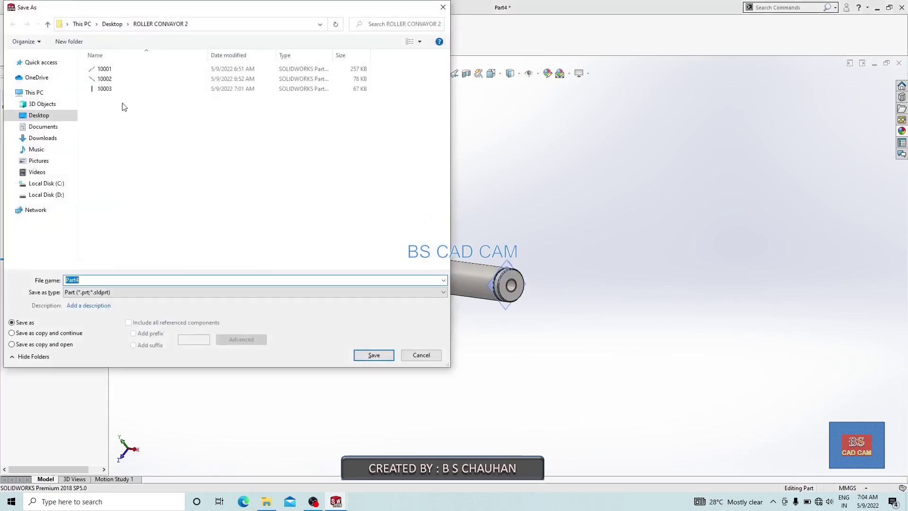
{"action": "left_click", "coordinate": [109, 90]}
{"action": "double_click", "coordinate": [86, 279]}
{"action": "key", "text": "BackSpace"}
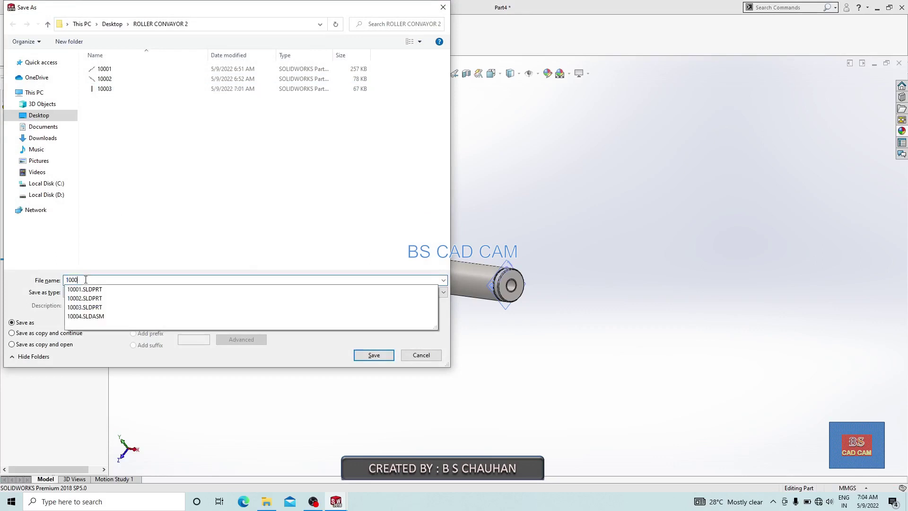
{"action": "type", "text": "5"}
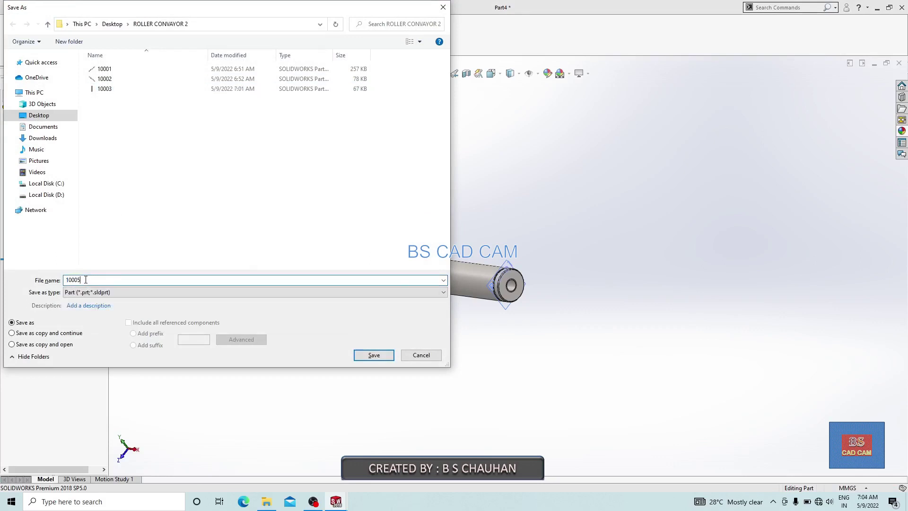
{"action": "key", "text": "Return"}
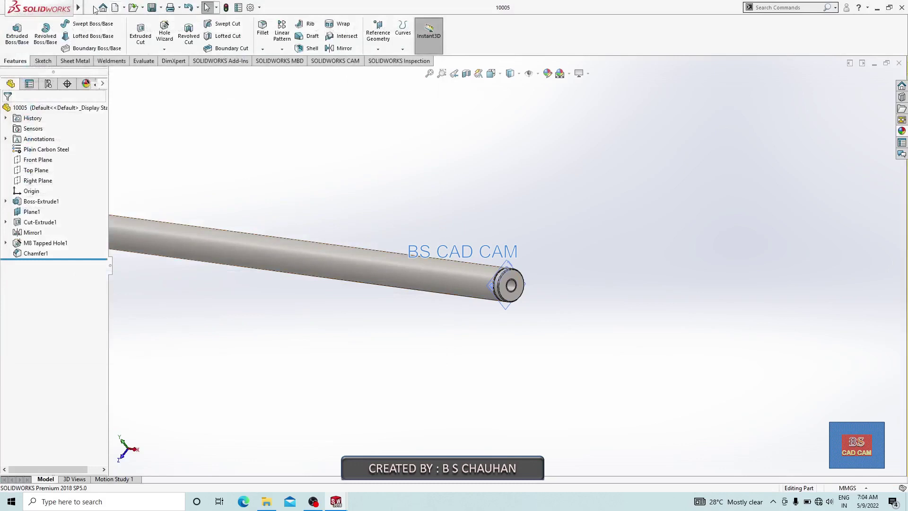
Create a new part document and start a sketch on the Right Plane.
{"action": "left_click", "coordinate": [98, 9]}
{"action": "left_click", "coordinate": [106, 22]}
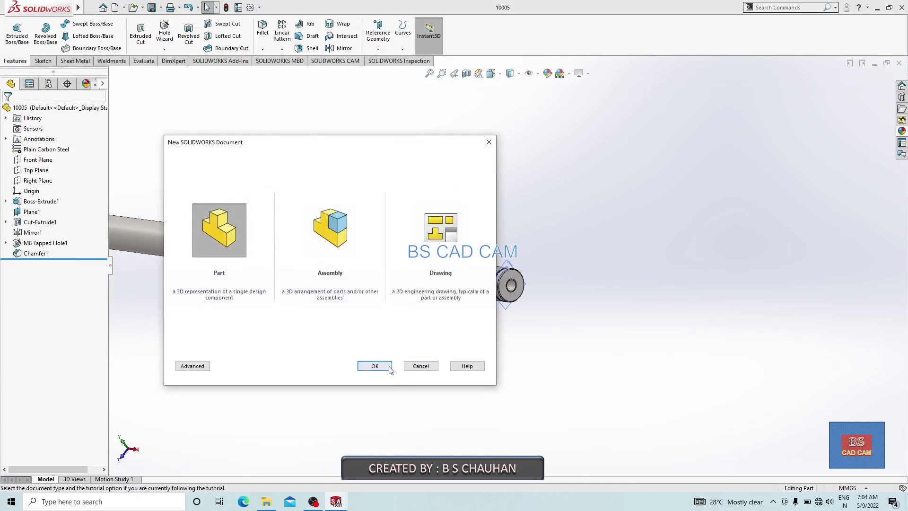
{"action": "left_click", "coordinate": [388, 367]}
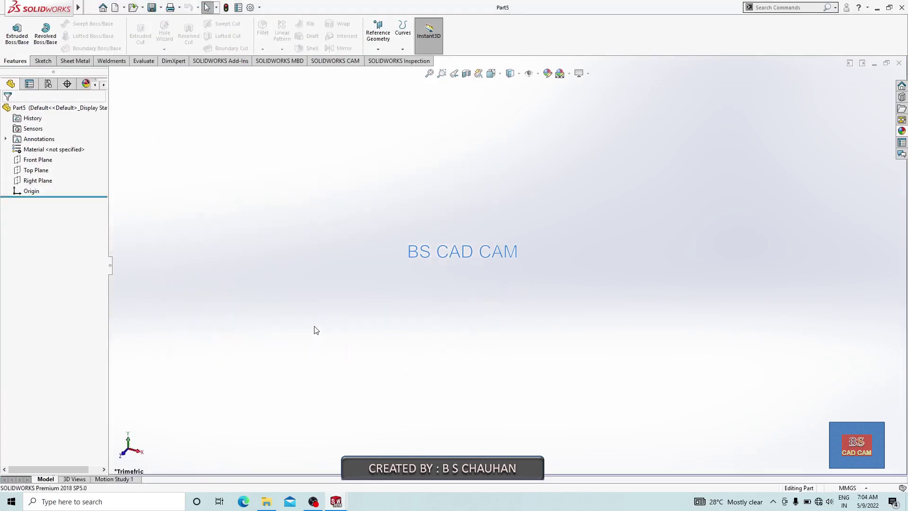
{"action": "left_click", "coordinate": [37, 180]}
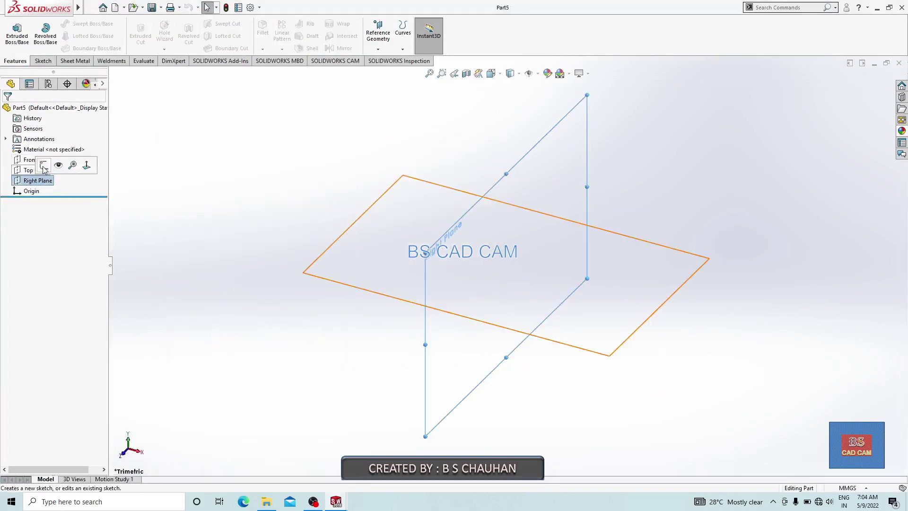
{"action": "left_click", "coordinate": [43, 166]}
Sketch a circle centred on the origin and dimension its diameter to 47 mm.
{"action": "left_click", "coordinate": [81, 23]}
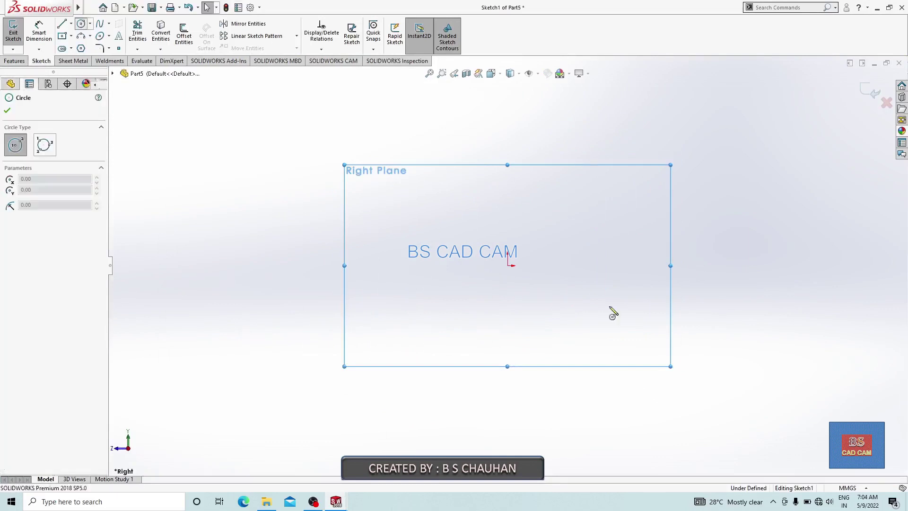
{"action": "left_click", "coordinate": [507, 266]}
{"action": "left_click", "coordinate": [580, 314]}
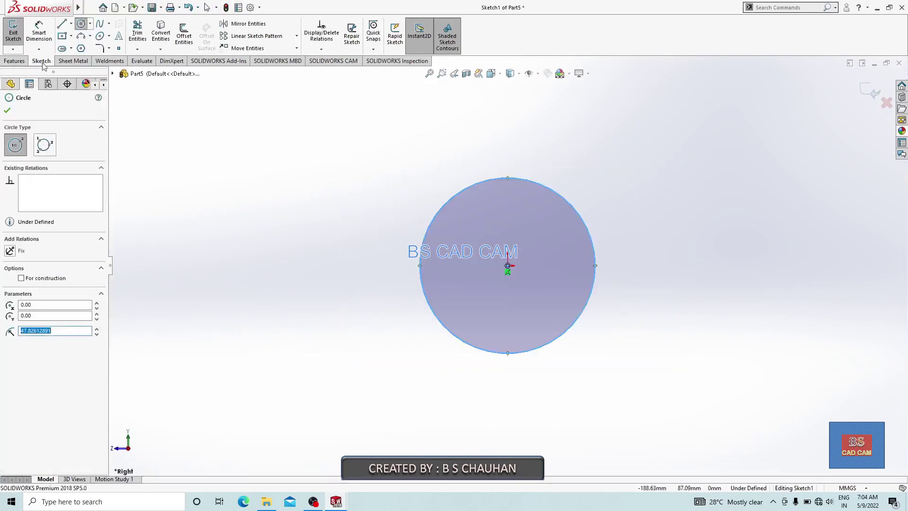
{"action": "left_click", "coordinate": [38, 33]}
{"action": "left_click", "coordinate": [578, 210]}
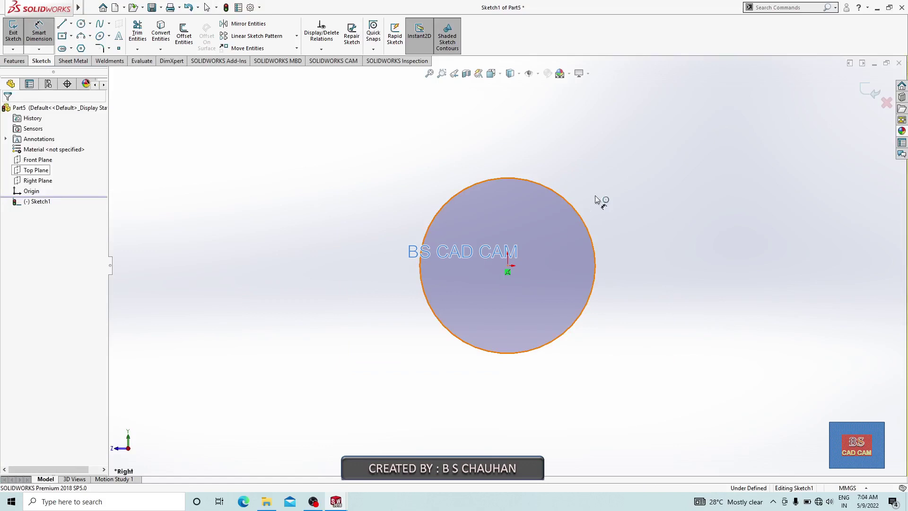
{"action": "left_click", "coordinate": [647, 171]}
{"action": "type", "text": "47"}
{"action": "key", "text": "Return"}
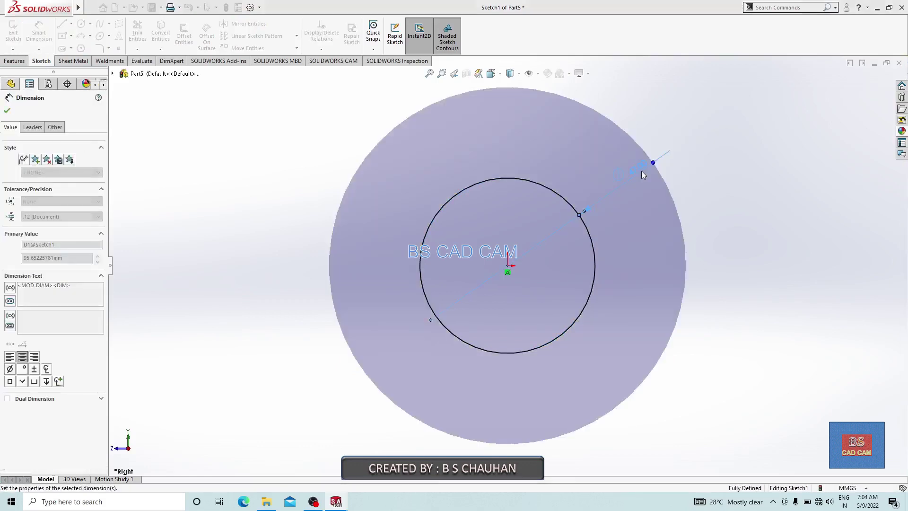
Add a concentric inner circle at the origin with a 20 mm diameter and finish the sketch.
{"action": "left_click", "coordinate": [81, 26]}
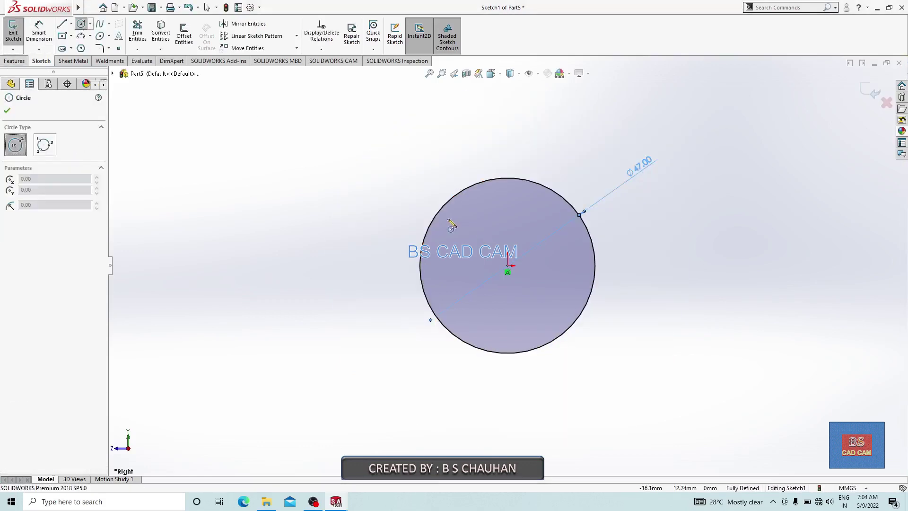
{"action": "left_click", "coordinate": [508, 266]}
{"action": "left_click", "coordinate": [525, 292]}
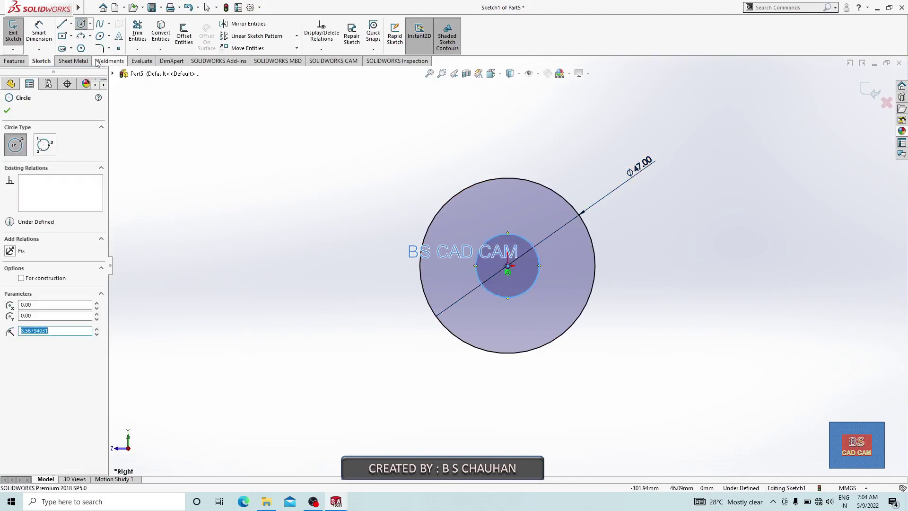
{"action": "left_click", "coordinate": [38, 32]}
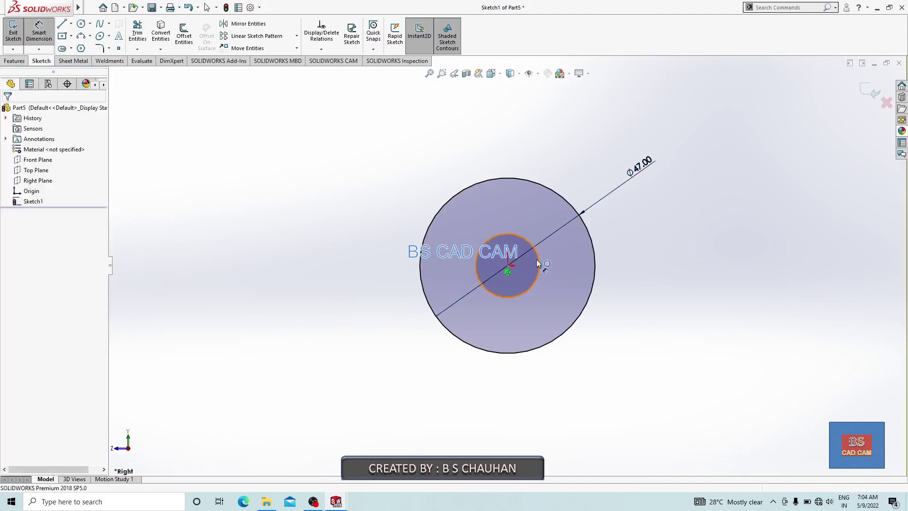
{"action": "left_click", "coordinate": [539, 265]}
{"action": "left_click", "coordinate": [704, 245]}
{"action": "type", "text": "20"}
{"action": "key", "text": "Return"}
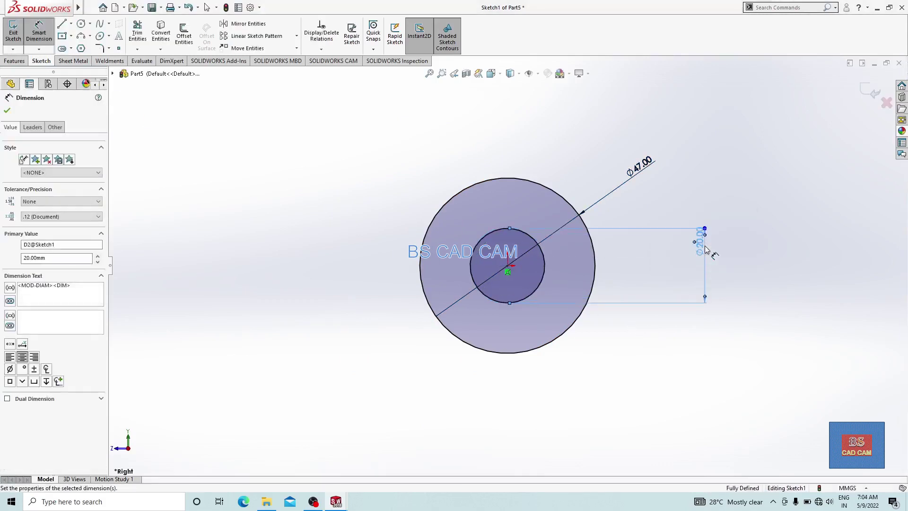
{"action": "left_click", "coordinate": [13, 32]}
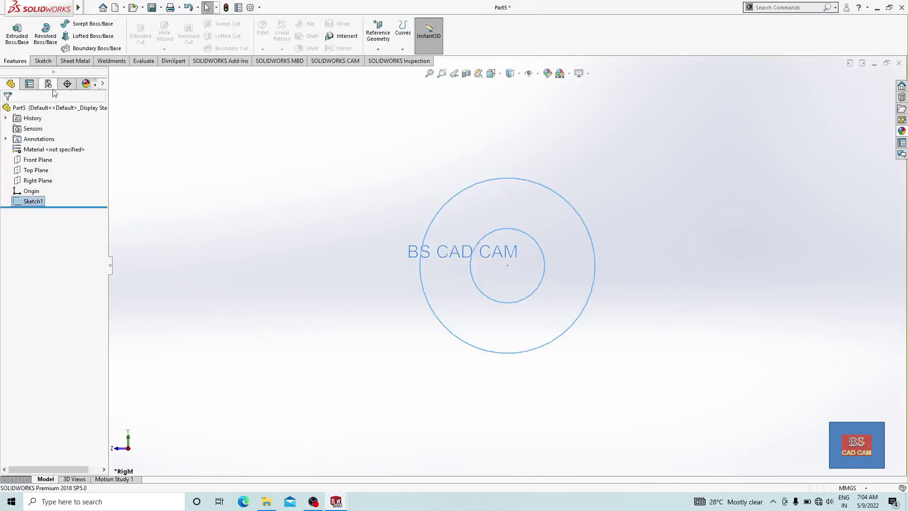
Extrude the ring profile 14 mm with the Mid Plane end condition.
{"action": "left_click", "coordinate": [17, 33]}
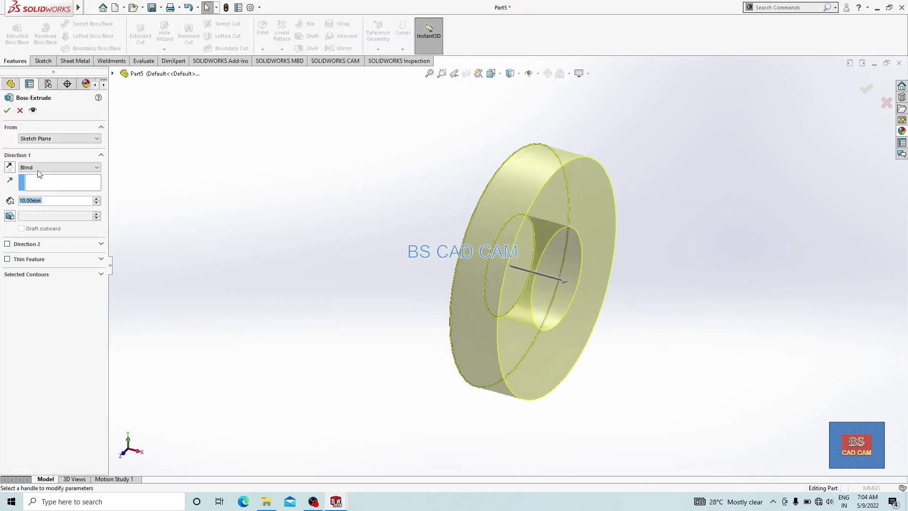
{"action": "left_click", "coordinate": [38, 168]}
{"action": "left_click", "coordinate": [46, 204]}
{"action": "type", "text": "14"}
{"action": "key", "text": "Return"}
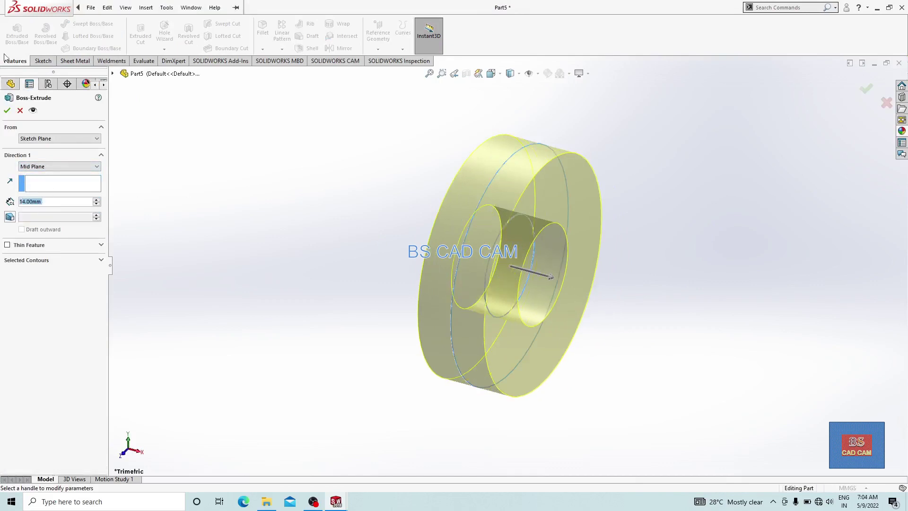
{"action": "left_click", "coordinate": [7, 111]}
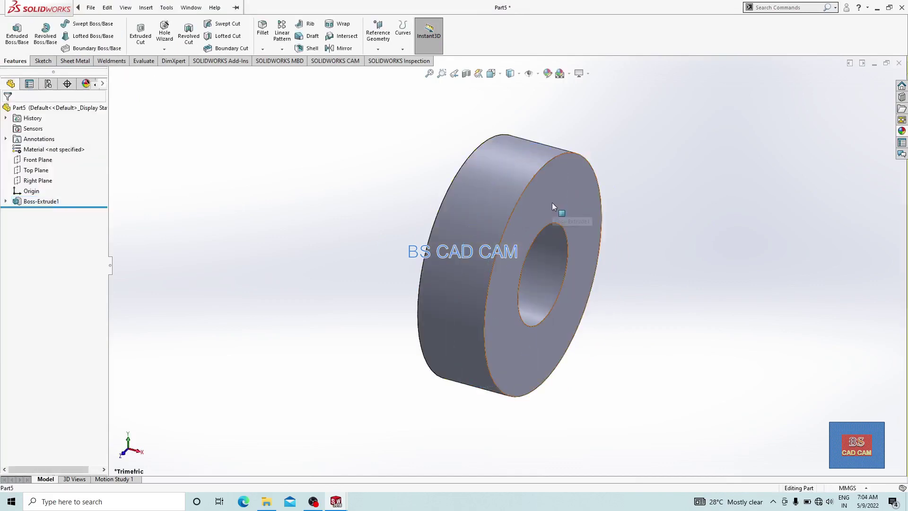
Sketch two origin-centred circles on the ring's flat end face, the larger about 3.6 mm inside the outer edge.
{"action": "left_click", "coordinate": [552, 203]}
{"action": "left_click", "coordinate": [594, 175]}
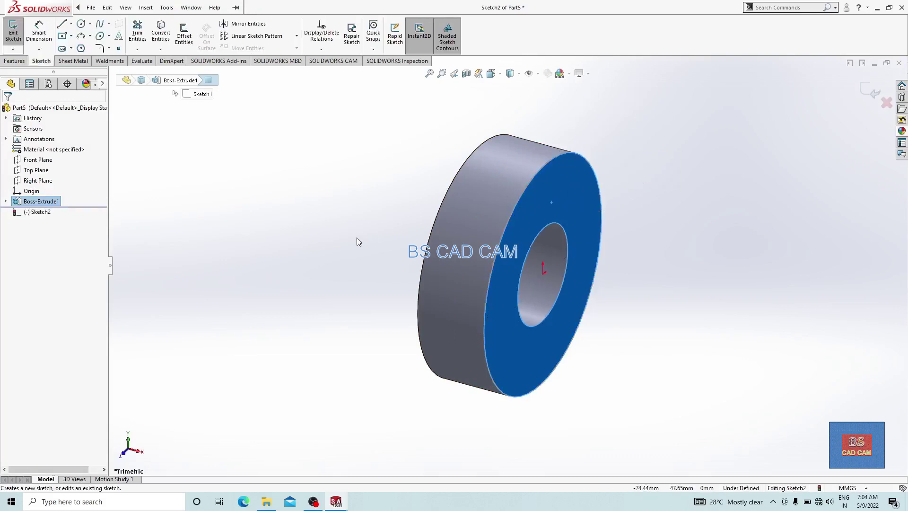
{"action": "key", "text": "space"}
{"action": "left_click", "coordinate": [95, 64]}
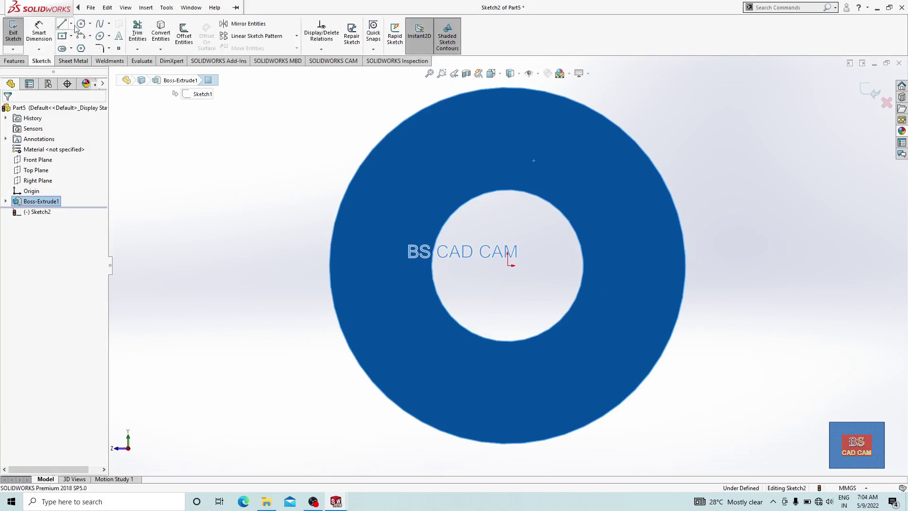
{"action": "left_click_drag", "start_coordinate": [508, 265], "coordinate": [563, 126]}
{"action": "left_click_drag", "start_coordinate": [508, 265], "coordinate": [561, 175]}
Dimension the gap between the larger sketch circle and the ring's outer edge to 4 mm.
{"action": "left_click", "coordinate": [38, 32]}
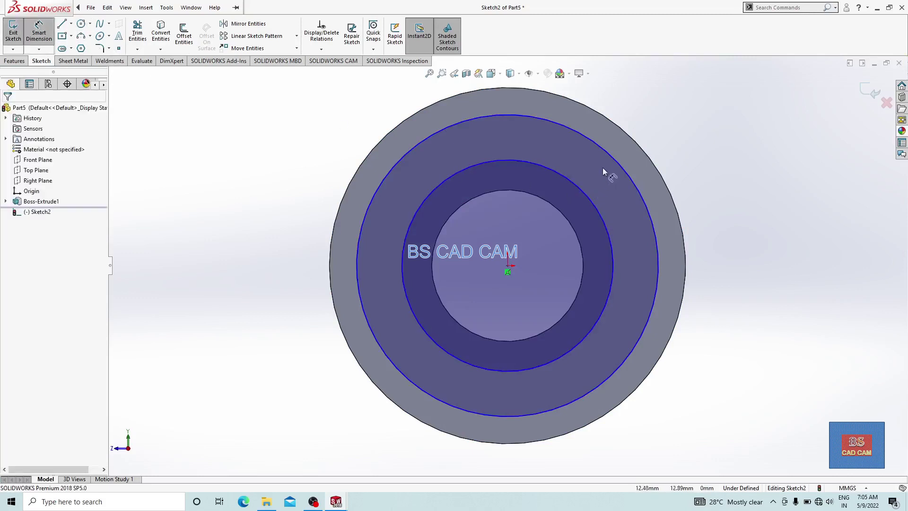
{"action": "left_click", "coordinate": [613, 158]}
{"action": "left_click", "coordinate": [640, 150]}
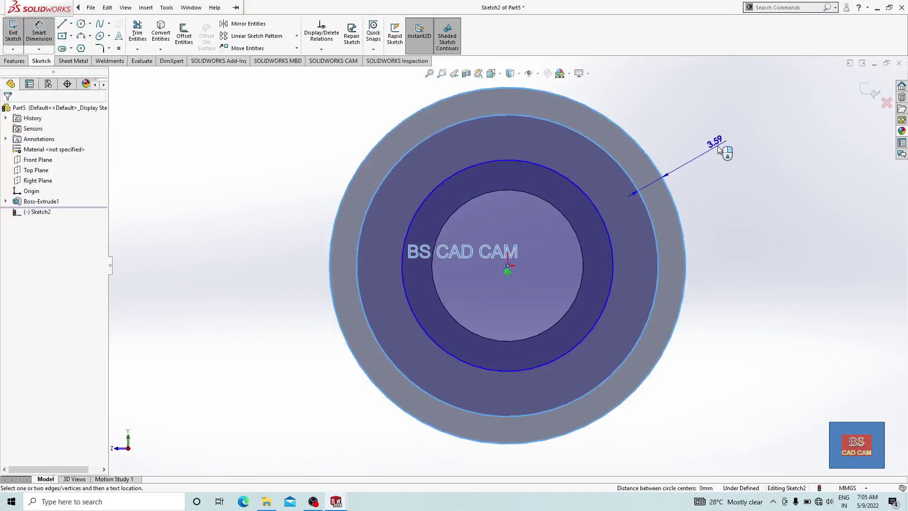
{"action": "left_click", "coordinate": [722, 151]}
{"action": "type", "text": "4"}
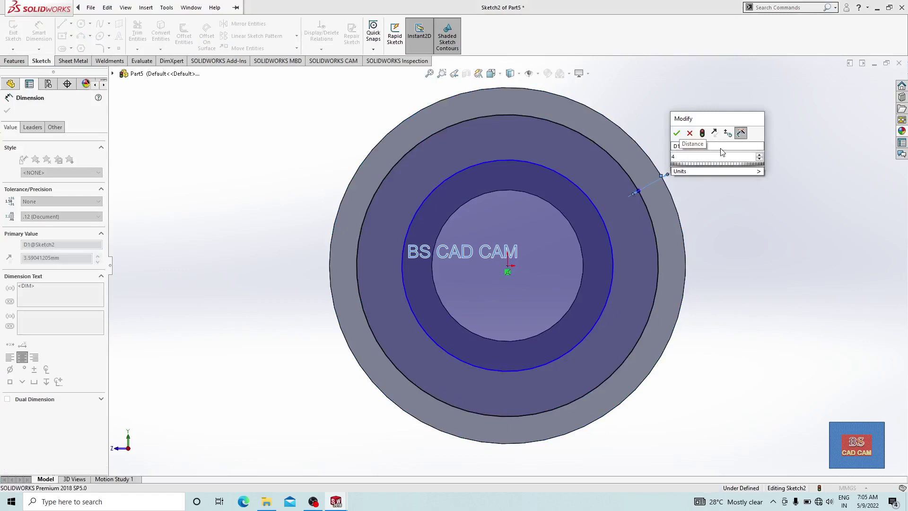
{"action": "key", "text": "Return"}
Dimension the gap between the bore edge and the smaller sketch circle to 4 mm, and finish the sketch.
{"action": "left_click", "coordinate": [544, 200]}
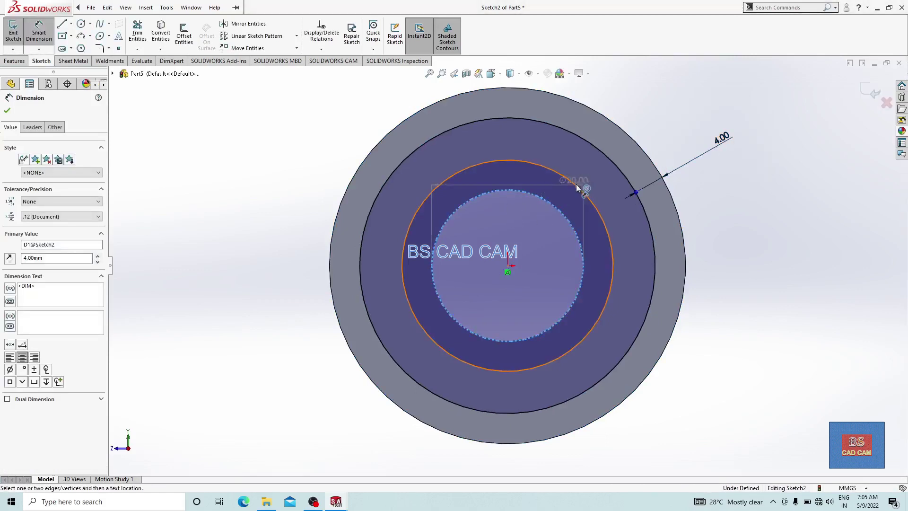
{"action": "left_click", "coordinate": [584, 190]}
{"action": "left_click", "coordinate": [799, 266]}
{"action": "type", "text": "4"}
{"action": "key", "text": "Return"}
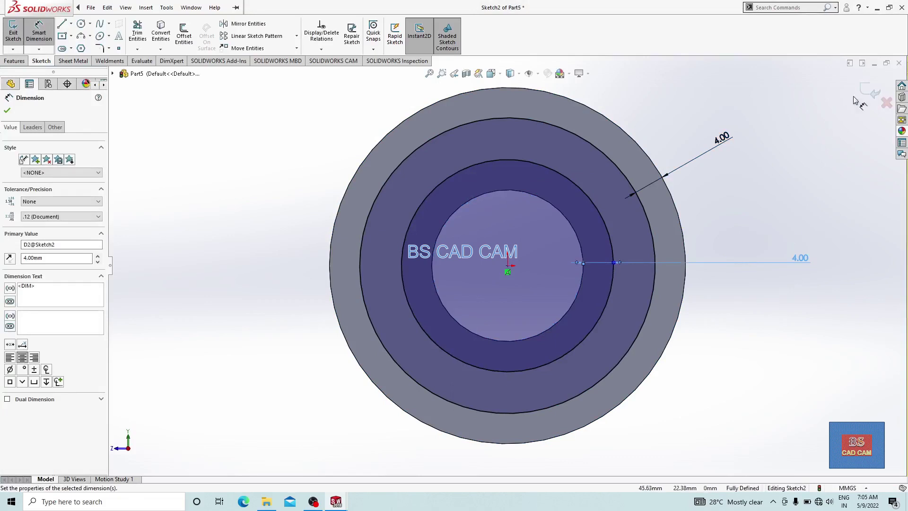
{"action": "left_click", "coordinate": [865, 92]}
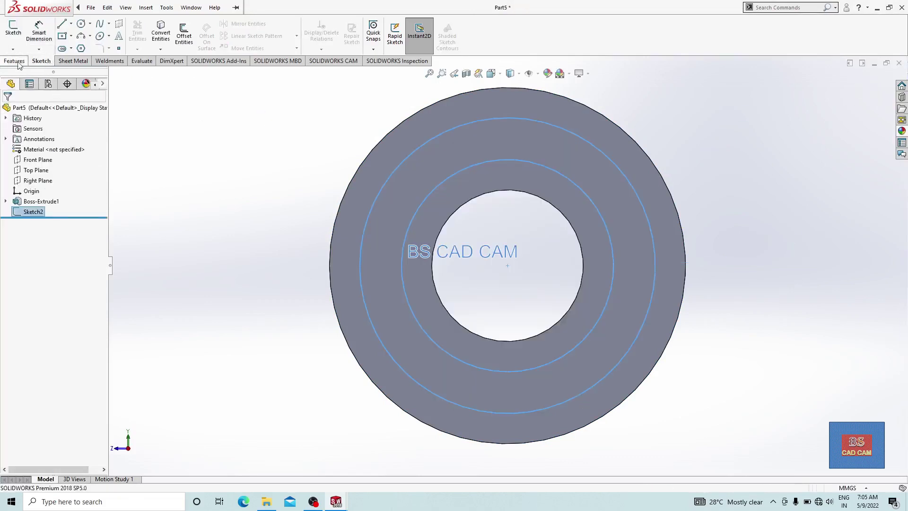
Cut the annular area between the two sketch circles to a blind depth of 1 mm.
{"action": "left_click", "coordinate": [15, 61]}
{"action": "left_click", "coordinate": [141, 38]}
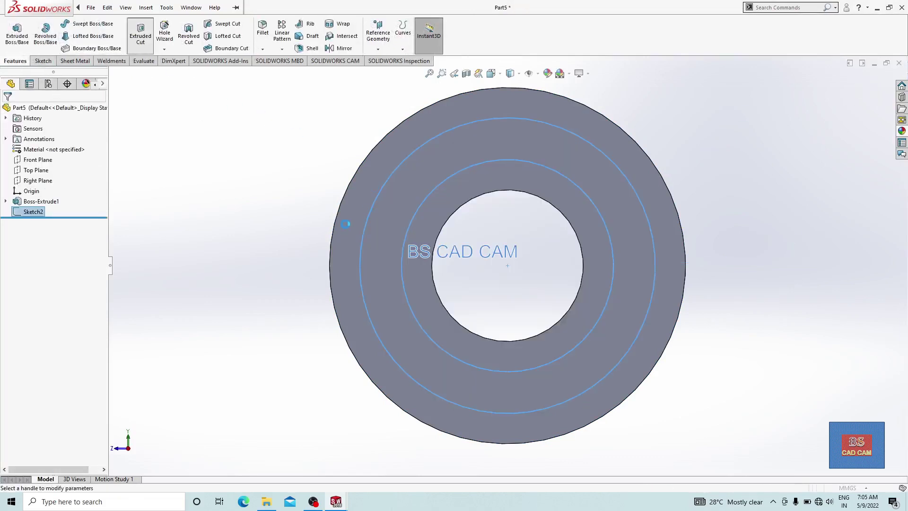
{"action": "type", "text": "1"}
{"action": "key", "text": "Return"}
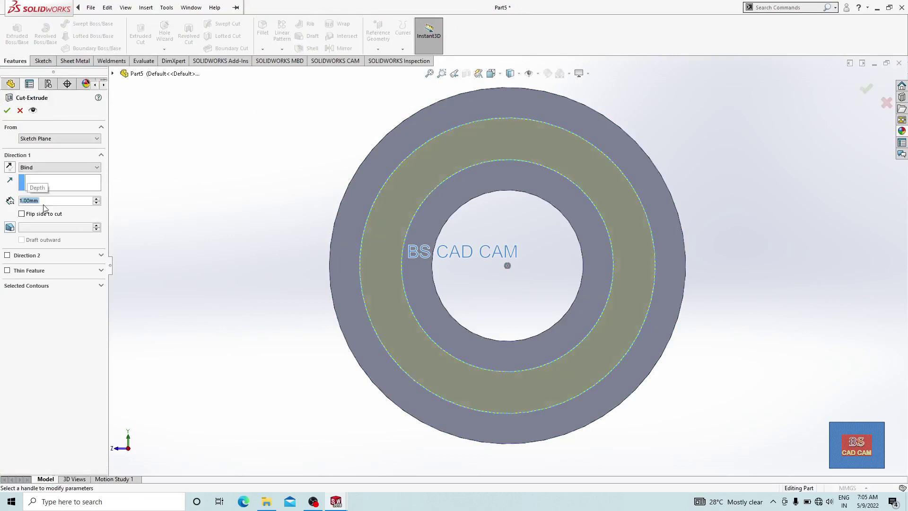
{"action": "left_click", "coordinate": [7, 110]}
Mirror the annular recess cut about the Right Plane onto the ring's opposite face.
{"action": "middle_click_drag", "start_coordinate": [227, 183], "coordinate": [270, 216]}
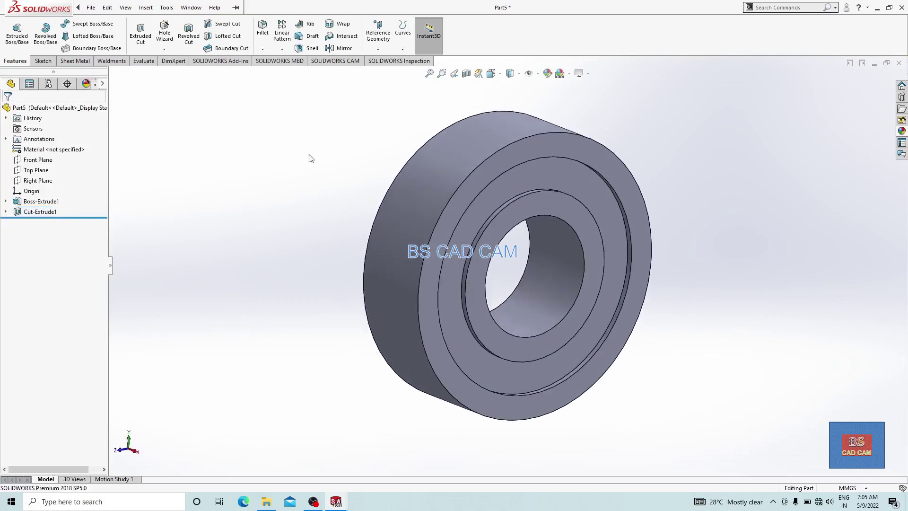
{"action": "left_click", "coordinate": [340, 48]}
{"action": "left_click", "coordinate": [156, 147]}
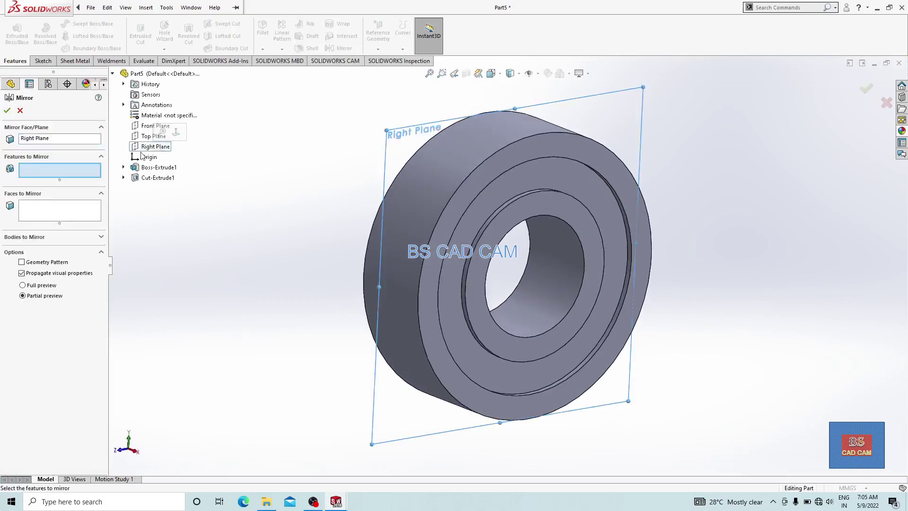
{"action": "left_click", "coordinate": [143, 178]}
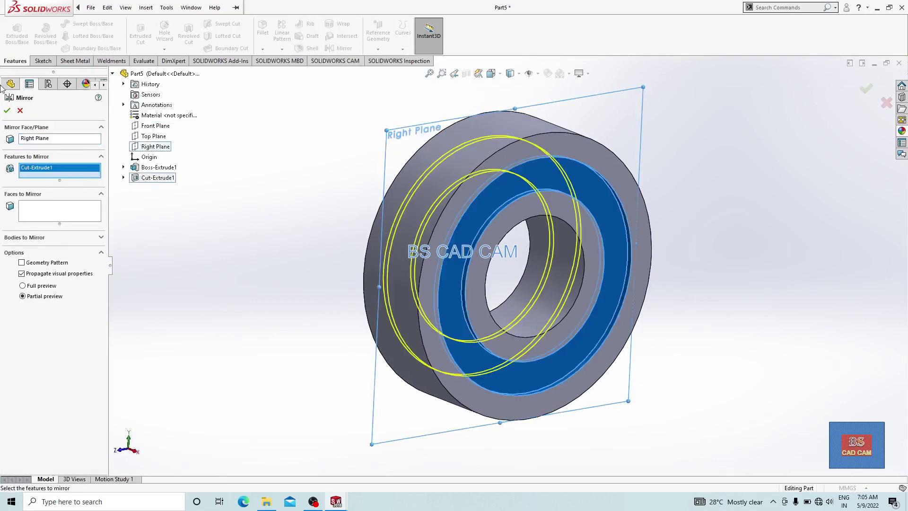
{"action": "left_click", "coordinate": [8, 110]}
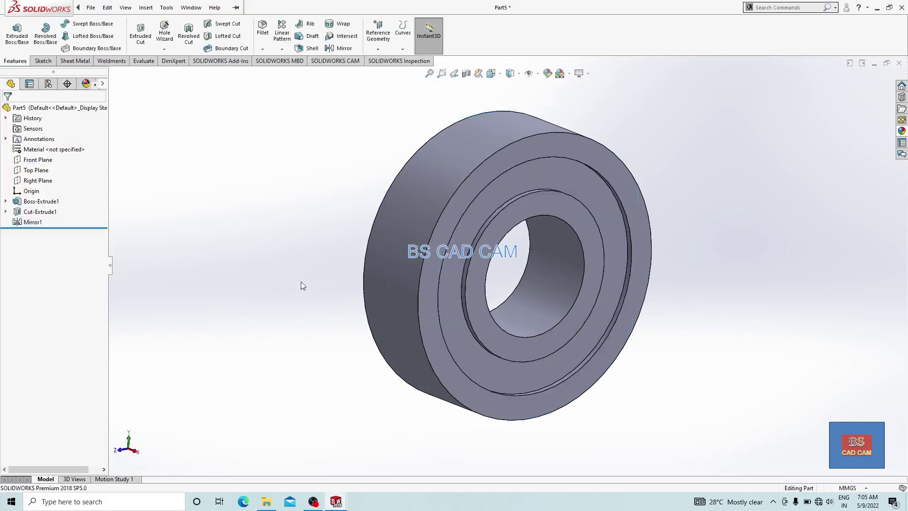
Save the bearing part as 6204 in the ROLLER CONVAYOR 2 folder.
{"action": "key", "text": "ctrl+s"}
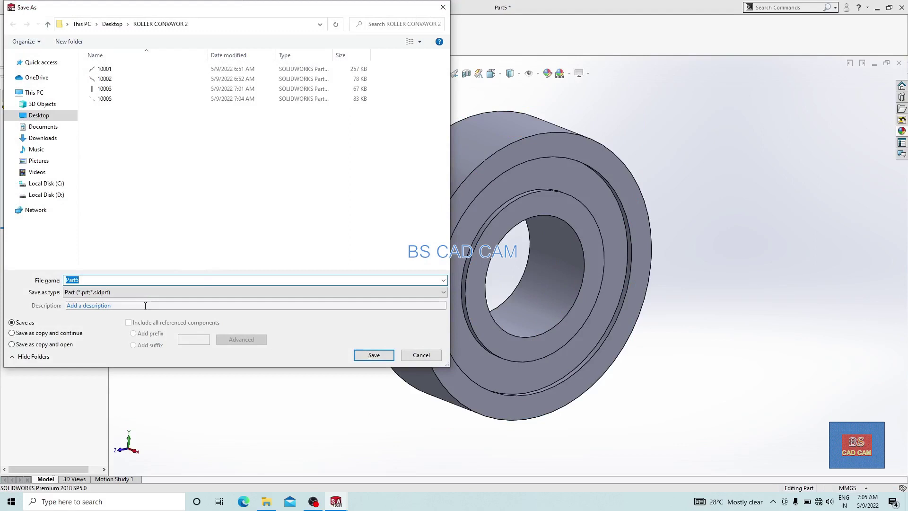
{"action": "key", "text": "Return"}
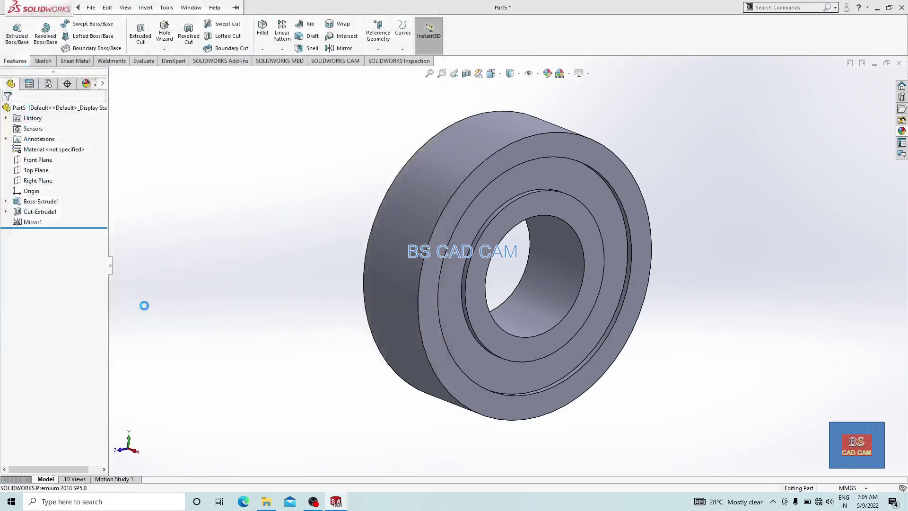
Chamfer the outer rim and bore edges on both faces of the bearing by 0.5 mm at 45 degrees, and save the part.
{"action": "left_click", "coordinate": [263, 50]}
{"action": "left_click", "coordinate": [280, 72]}
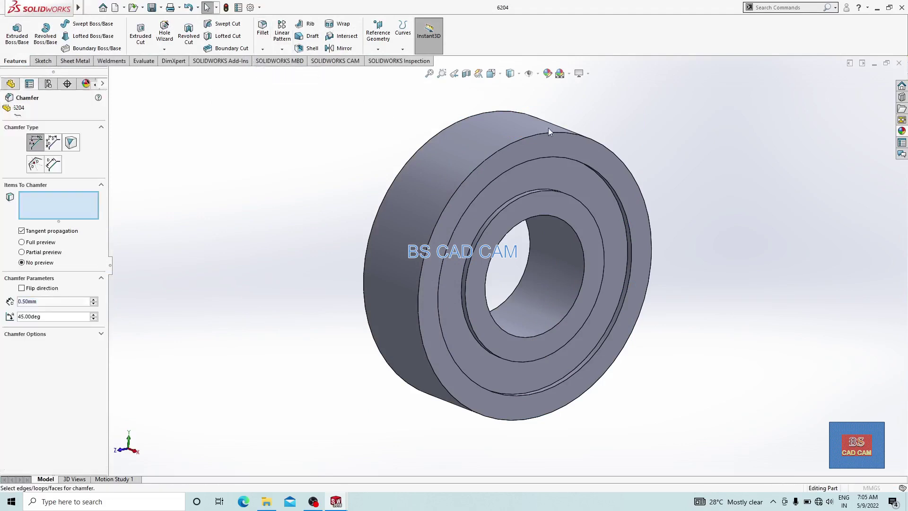
{"action": "left_click", "coordinate": [540, 134]}
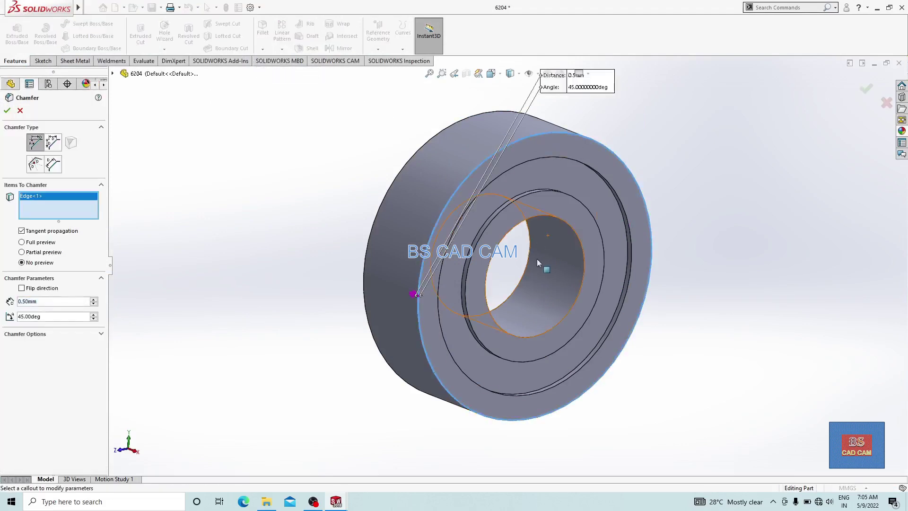
{"action": "left_click", "coordinate": [543, 216]}
{"action": "middle_click_drag", "start_coordinate": [551, 239], "coordinate": [638, 227]}
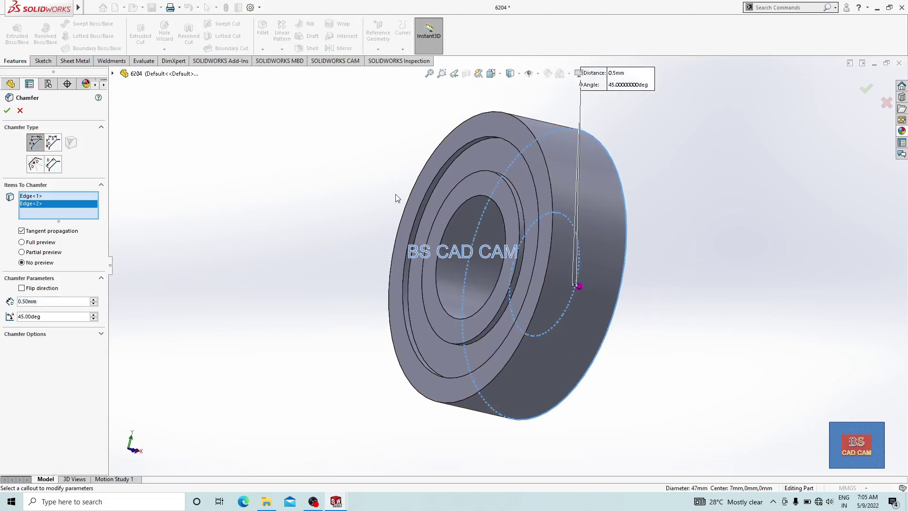
{"action": "left_click", "coordinate": [461, 208]}
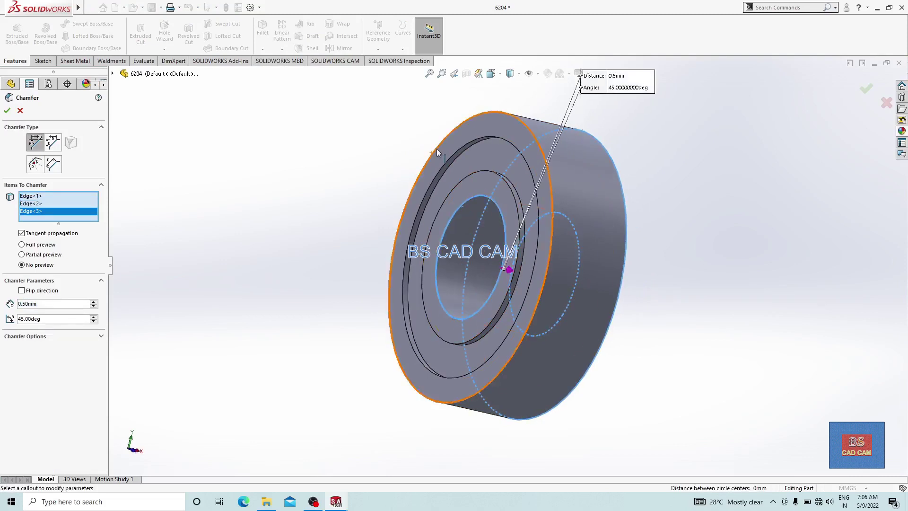
{"action": "left_click", "coordinate": [403, 197]}
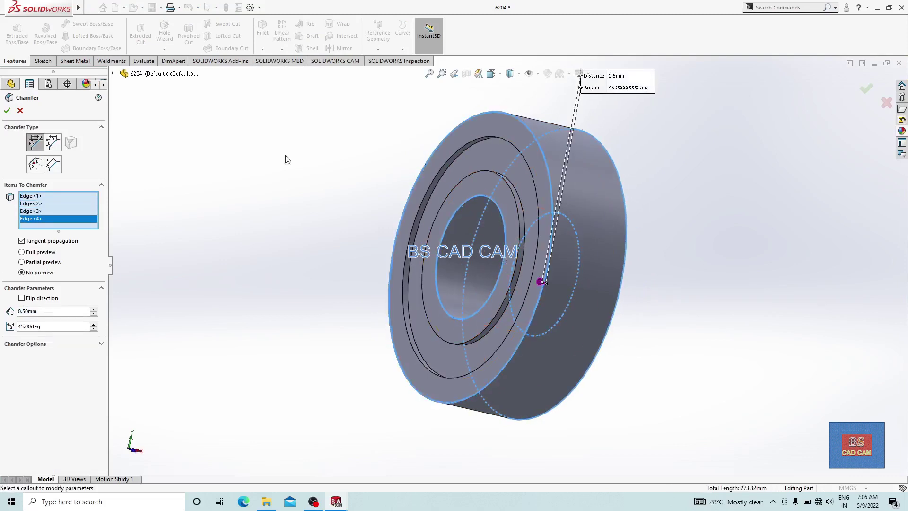
{"action": "left_click", "coordinate": [11, 112]}
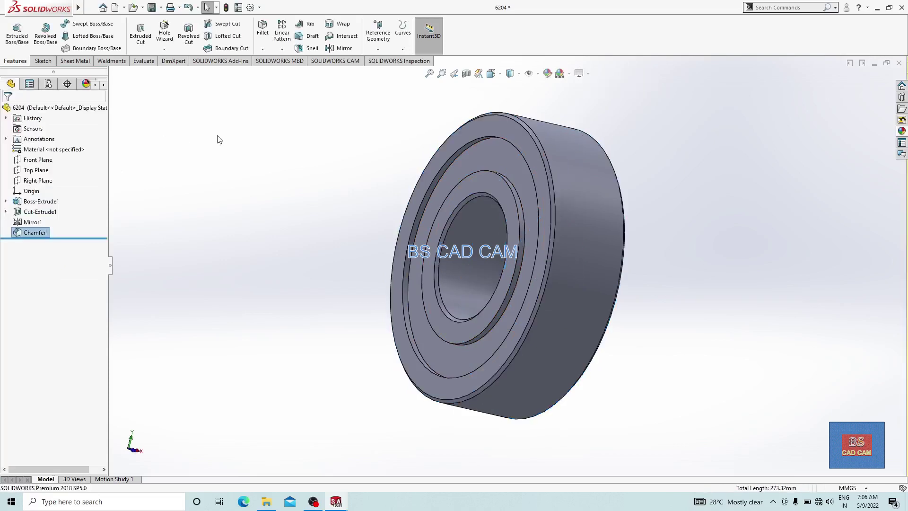
{"action": "key", "text": "ctrl+s"}
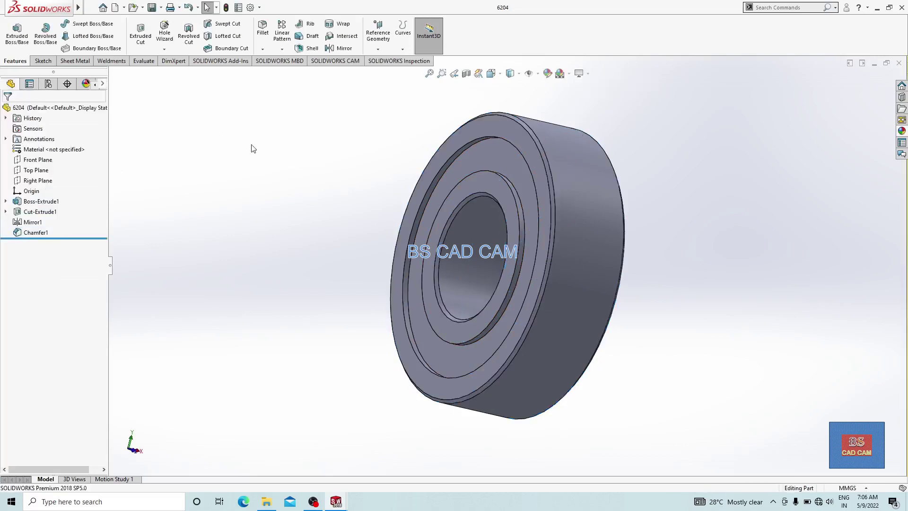
Create a new part document and start a sketch on the Right Plane.
{"action": "mouse_move", "coordinate": [9, 4]}
{"action": "left_click", "coordinate": [90, 7]}
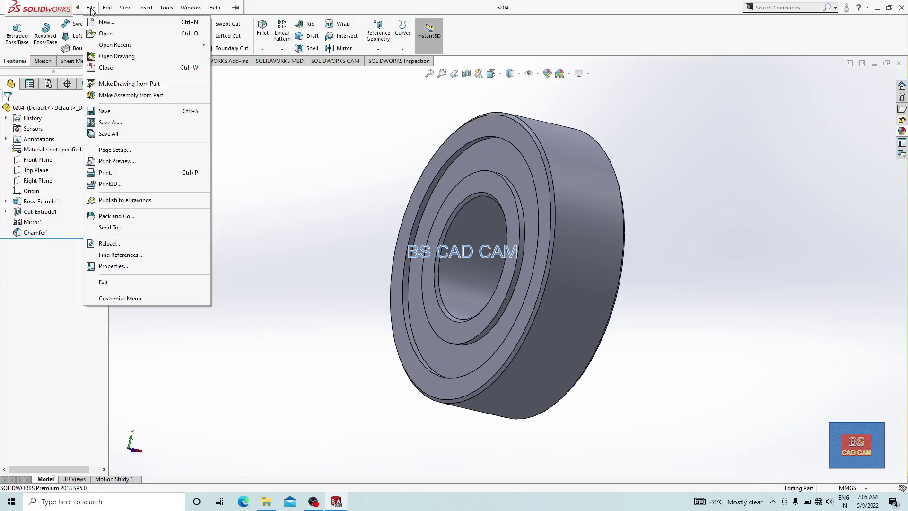
{"action": "left_click", "coordinate": [95, 23]}
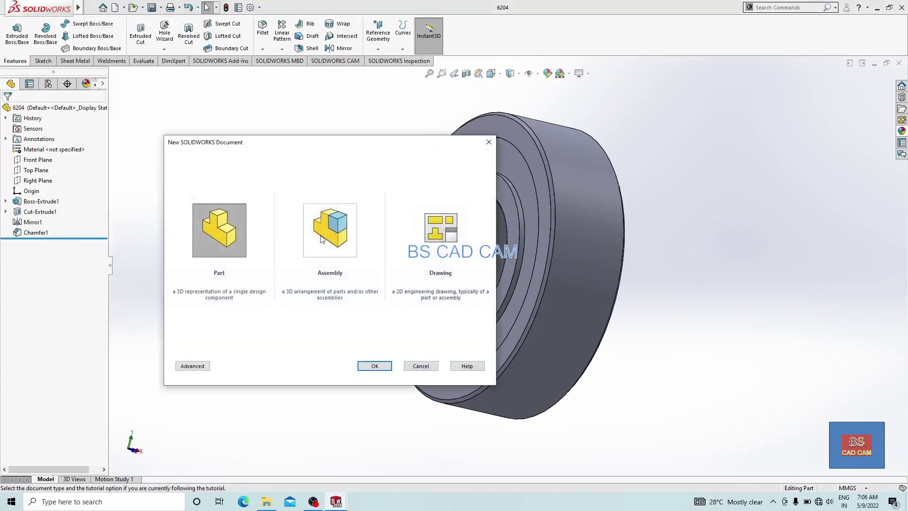
{"action": "left_click", "coordinate": [374, 366]}
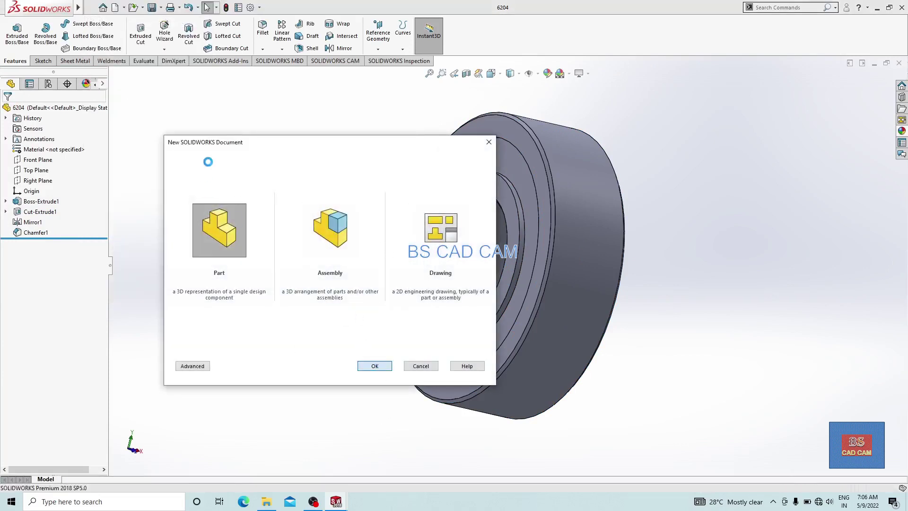
{"action": "left_click", "coordinate": [47, 180]}
{"action": "left_click", "coordinate": [71, 166]}
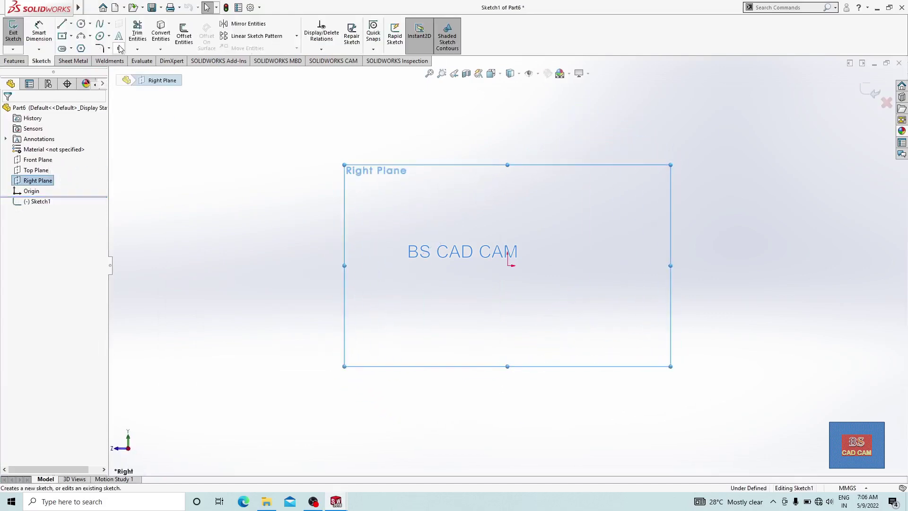
Sketch a circle centred on the origin and dimension its diameter to 55 mm.
{"action": "left_click", "coordinate": [81, 23]}
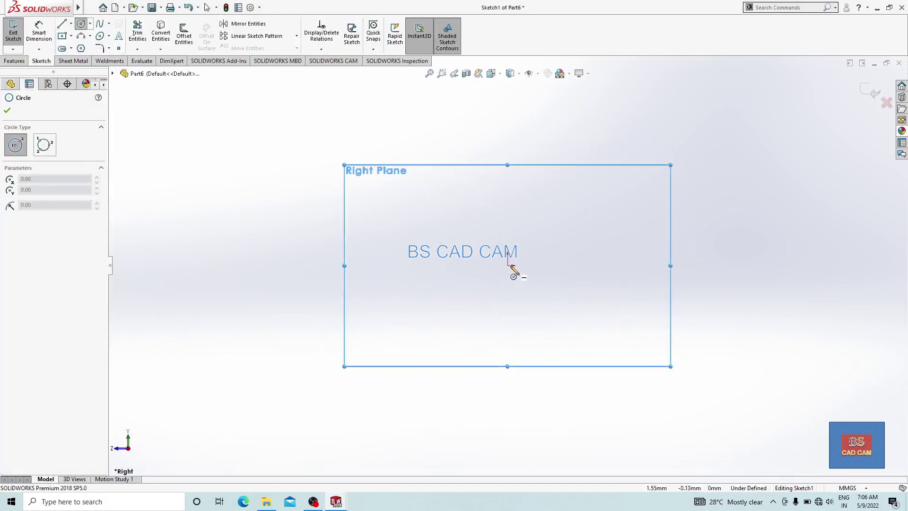
{"action": "left_click", "coordinate": [508, 265]}
{"action": "left_click", "coordinate": [630, 266]}
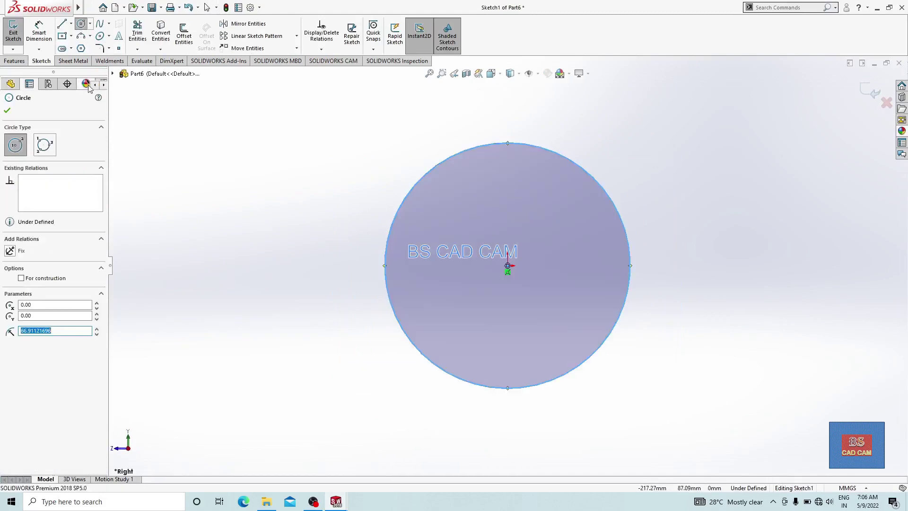
{"action": "left_click", "coordinate": [38, 28]}
{"action": "left_click", "coordinate": [473, 151]}
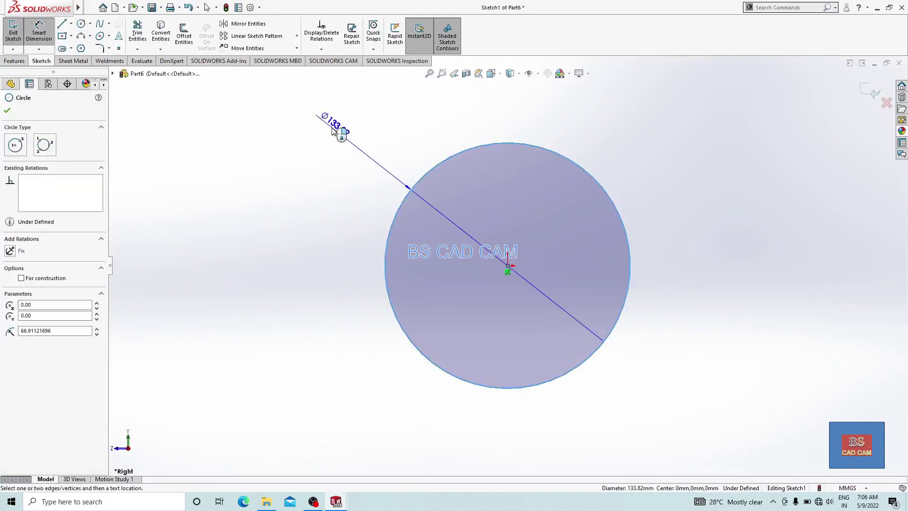
{"action": "left_click", "coordinate": [332, 127]}
{"action": "type", "text": "55"}
{"action": "key", "text": "Return"}
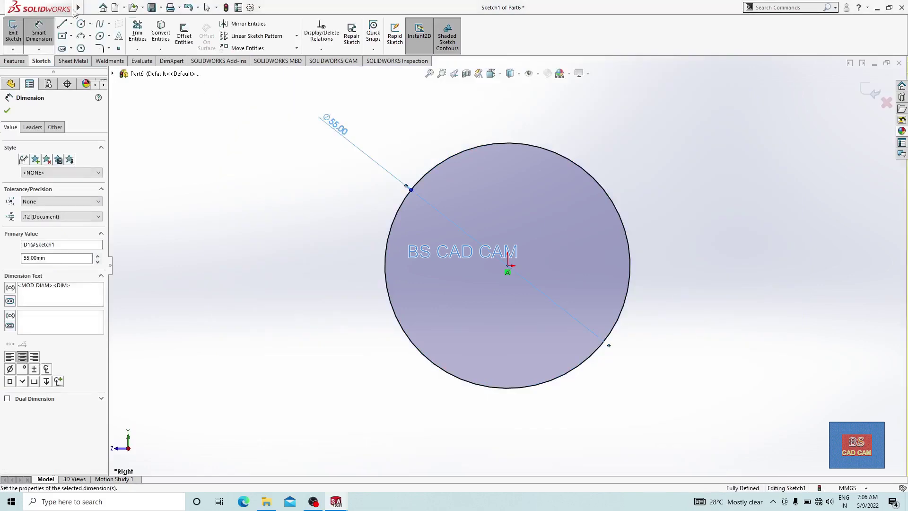
Add a concentric inner circle at the origin with a 45 mm diameter, and finish the sketch.
{"action": "left_click", "coordinate": [80, 25]}
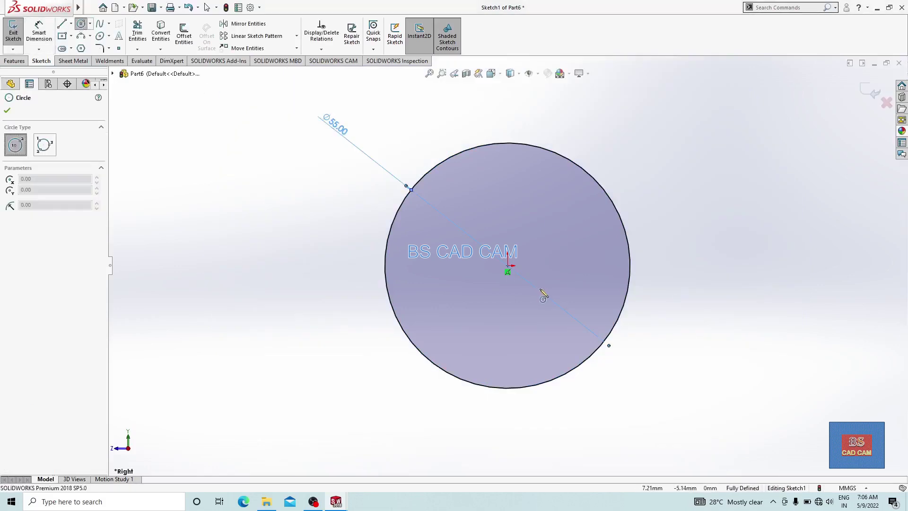
{"action": "left_click", "coordinate": [508, 265]}
{"action": "left_click", "coordinate": [564, 204]}
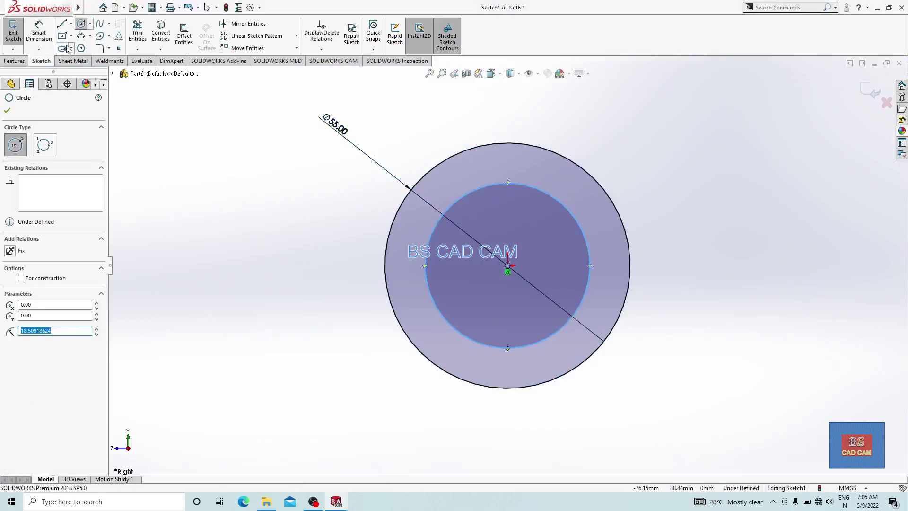
{"action": "left_click", "coordinate": [37, 32]}
{"action": "left_click", "coordinate": [566, 205]}
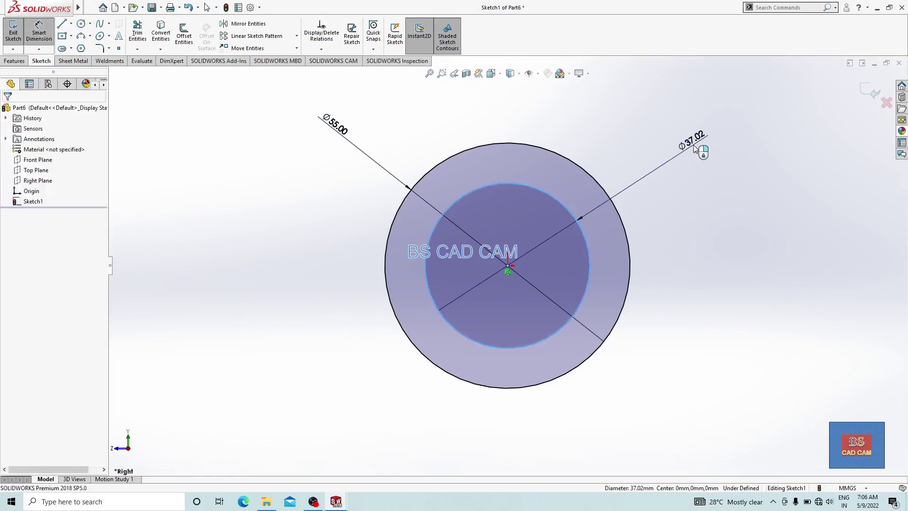
{"action": "left_click", "coordinate": [698, 148]}
{"action": "type", "text": "45"}
{"action": "key", "text": "Return"}
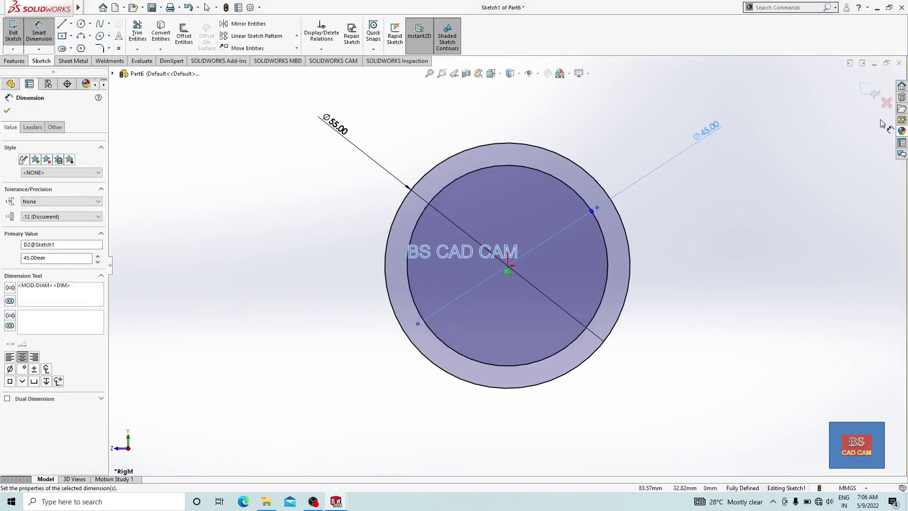
{"action": "left_click", "coordinate": [870, 93]}
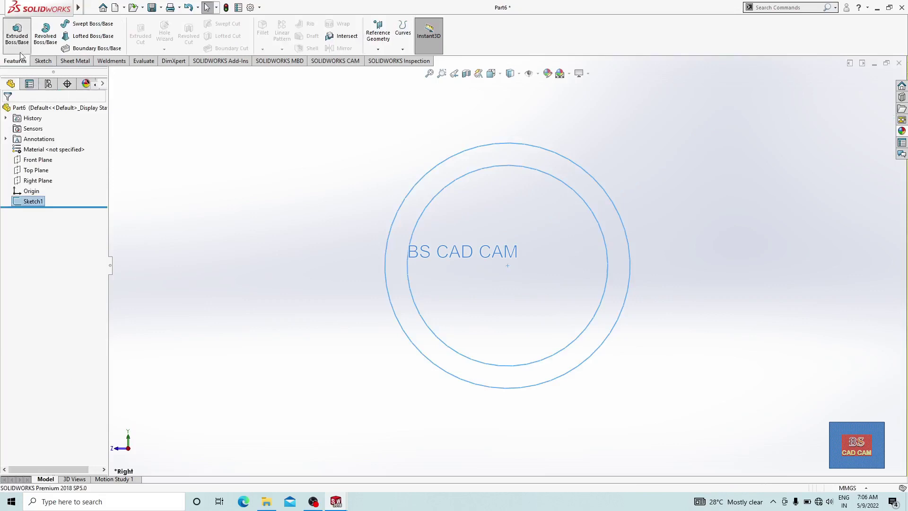
Extrude the ring profile 590 mm with the Mid Plane end condition to form the roller tube.
{"action": "left_click", "coordinate": [18, 42]}
{"action": "left_click", "coordinate": [30, 167]}
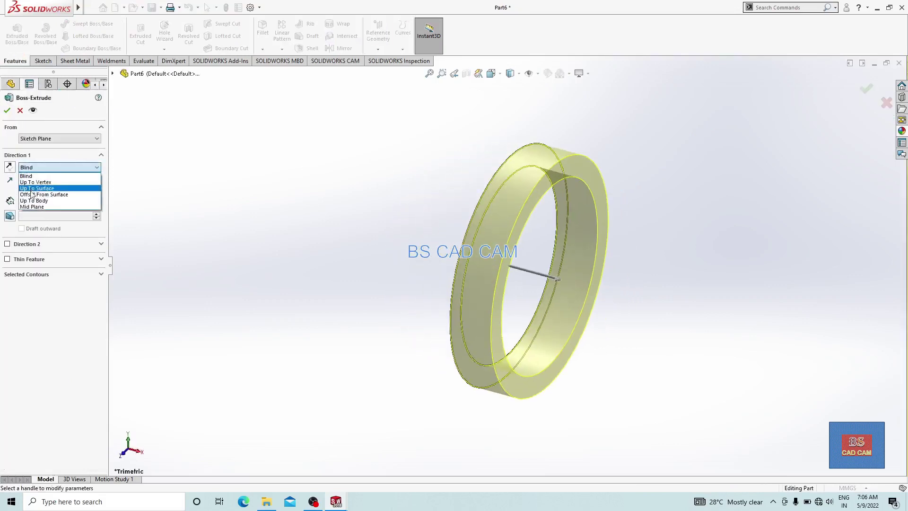
{"action": "left_click", "coordinate": [39, 206]}
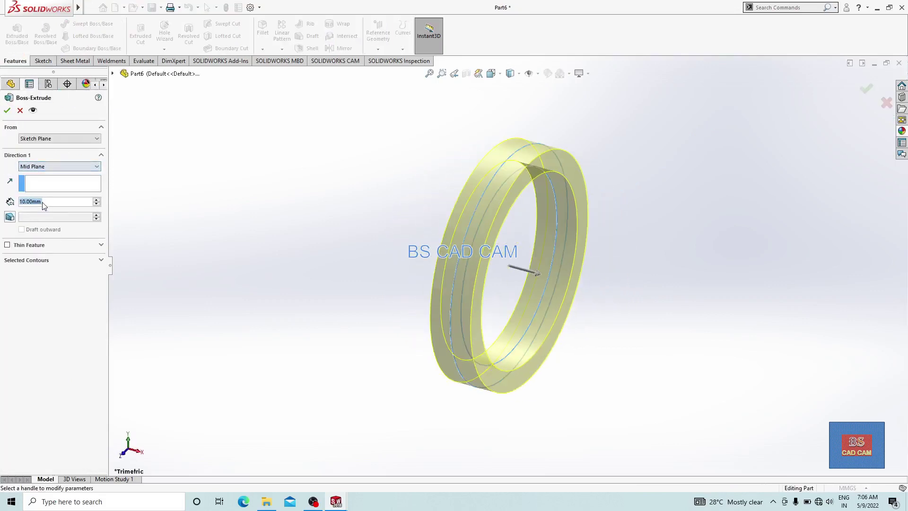
{"action": "type", "text": "590"}
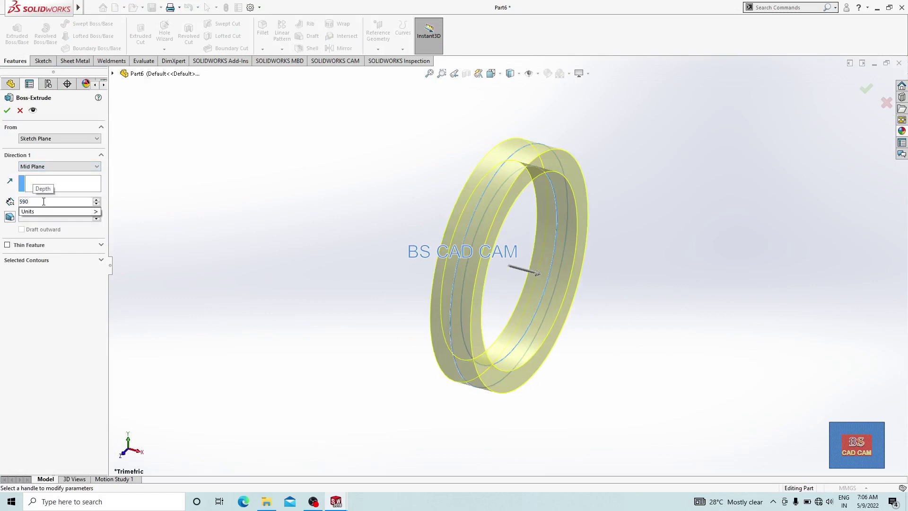
{"action": "key", "text": "Return"}
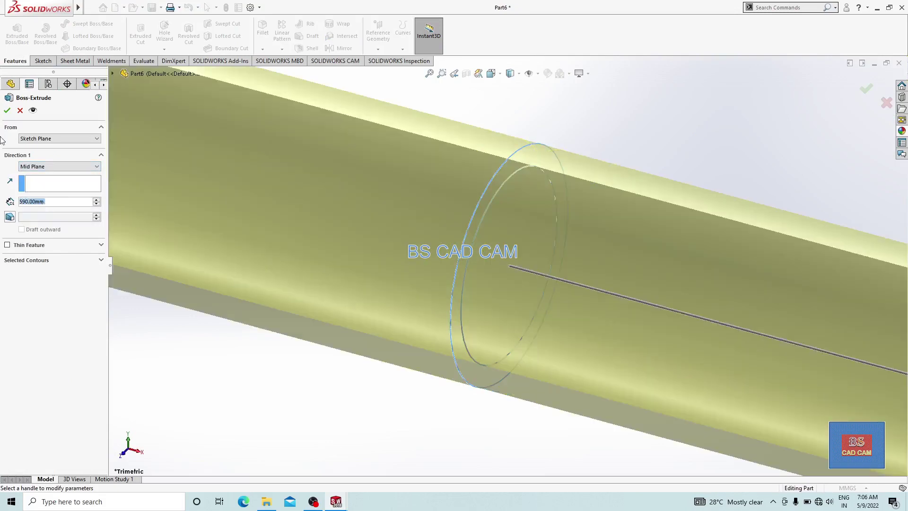
{"action": "left_click", "coordinate": [7, 112]}
Start a sketch on the tube's end face and draw a circle about 48 mm in diameter centred on the origin.
{"action": "scroll", "coordinate": [659, 170], "scroll_direction": "up", "scroll_amount": 10}
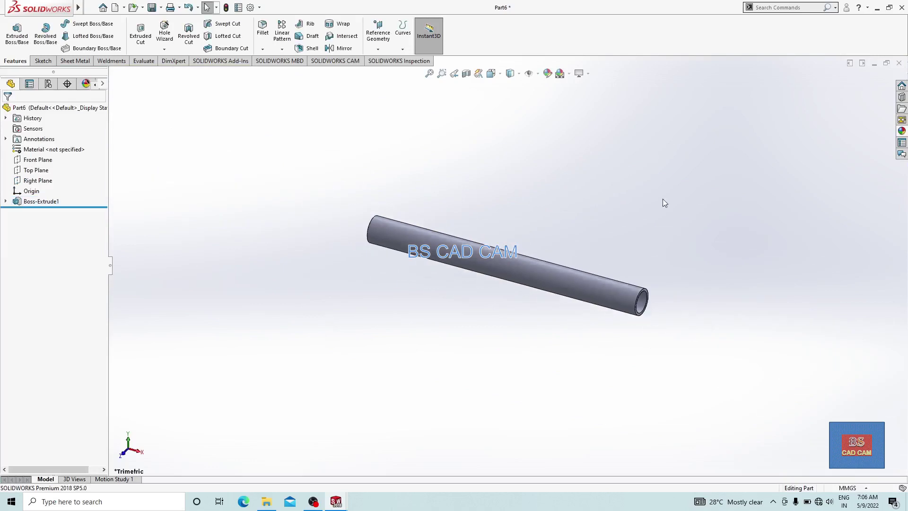
{"action": "scroll", "coordinate": [676, 265], "scroll_direction": "down", "scroll_amount": 5}
{"action": "scroll", "coordinate": [522, 199], "scroll_direction": "down", "scroll_amount": 5}
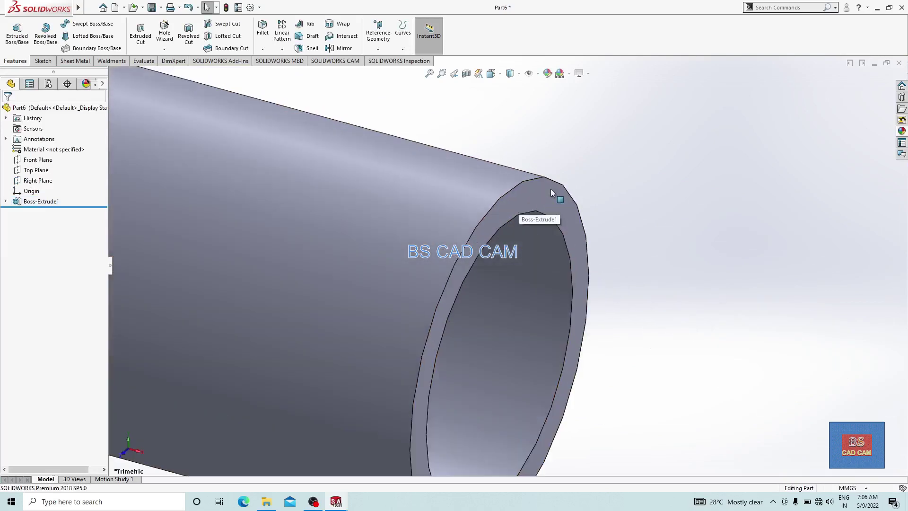
{"action": "left_click", "coordinate": [550, 189]}
{"action": "left_click", "coordinate": [589, 170]}
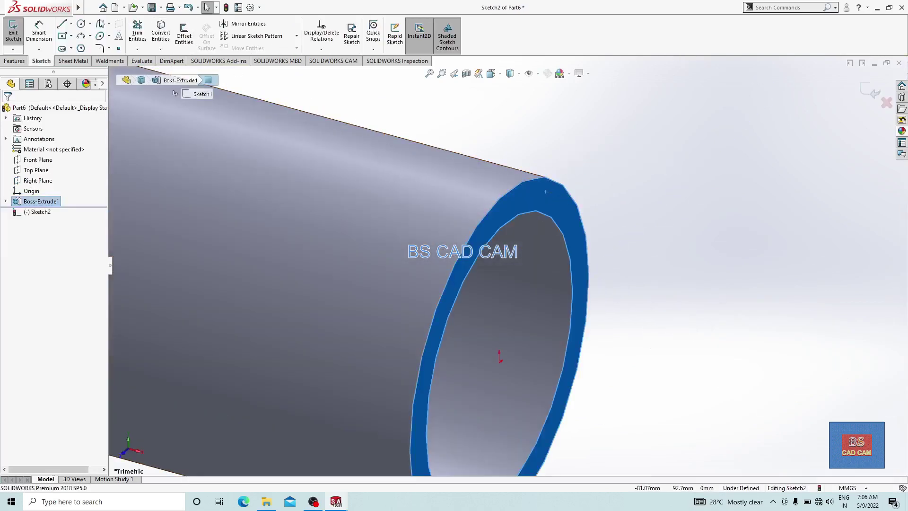
{"action": "scroll", "coordinate": [508, 265], "scroll_direction": "up", "scroll_amount": 1}
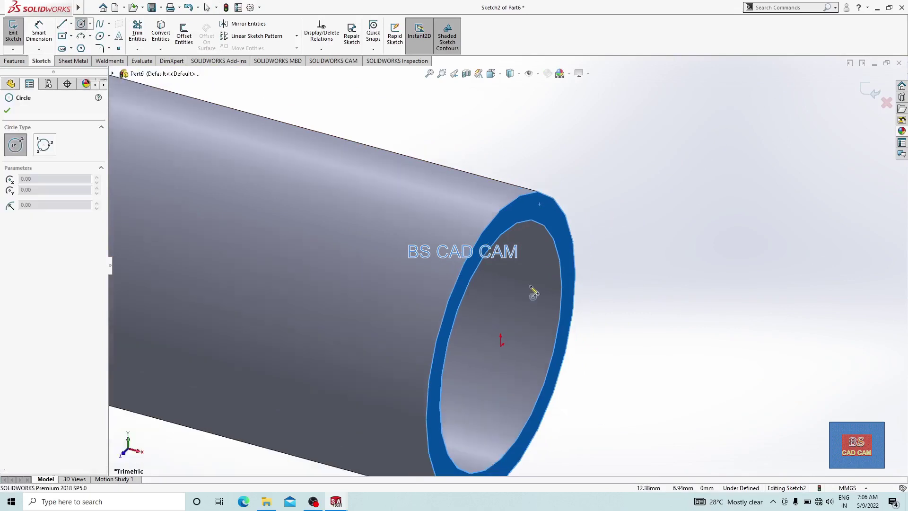
{"action": "left_click", "coordinate": [501, 346]}
{"action": "left_click", "coordinate": [546, 217]}
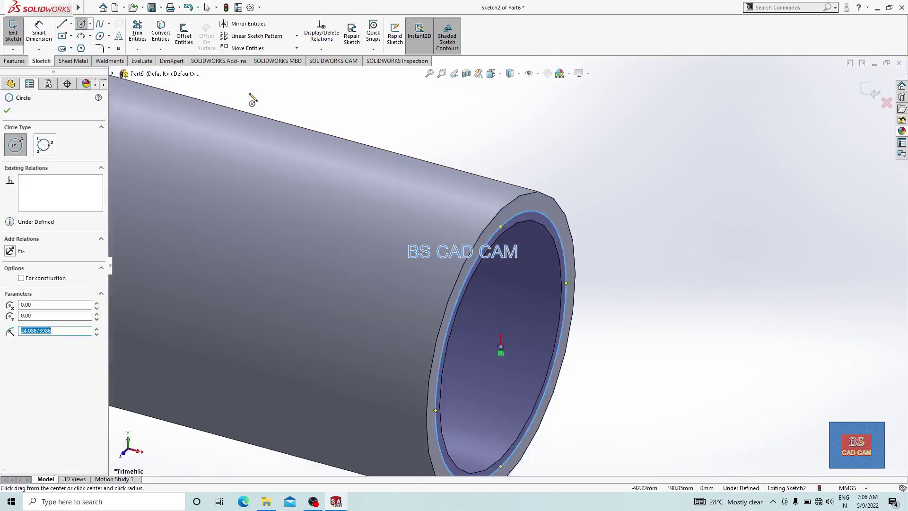
Dimension the end-face circle's diameter to 47 mm and finish the sketch.
{"action": "left_click", "coordinate": [39, 33]}
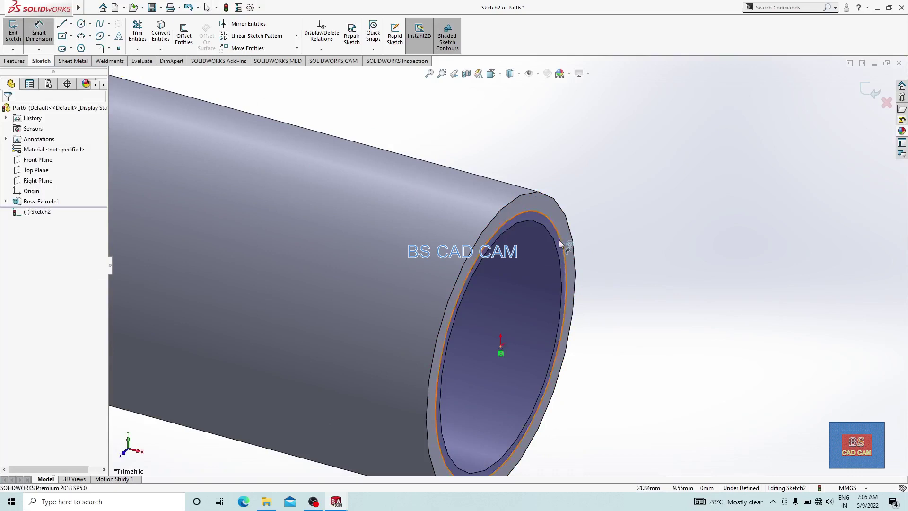
{"action": "left_click", "coordinate": [552, 221]}
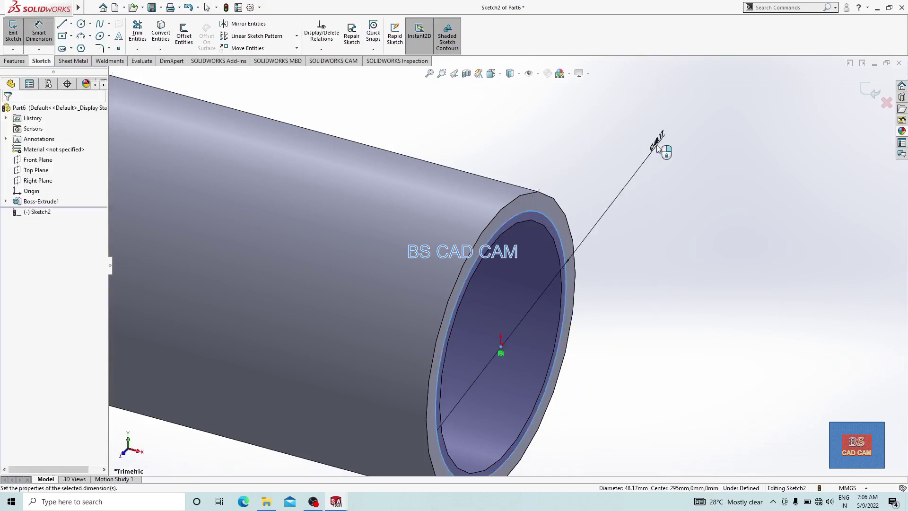
{"action": "left_click", "coordinate": [656, 147]}
{"action": "type", "text": "47"}
{"action": "key", "text": "Return"}
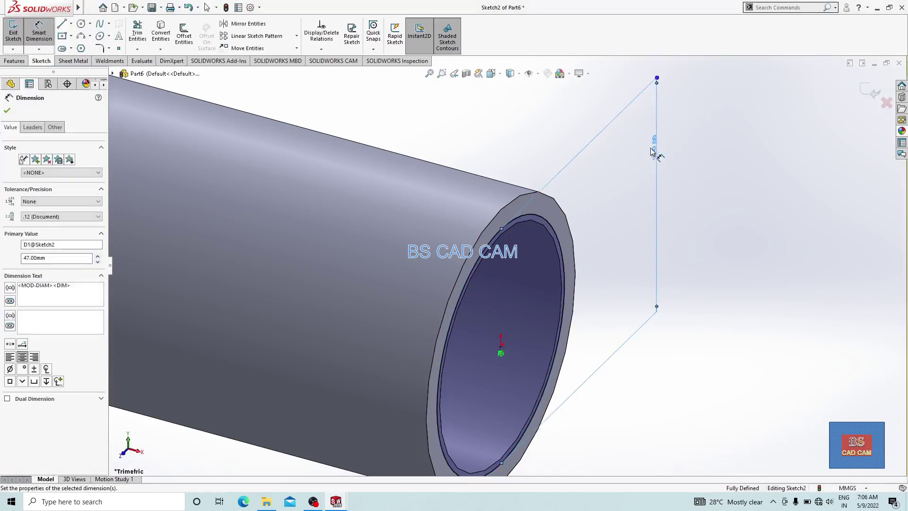
{"action": "left_click", "coordinate": [843, 118]}
{"action": "left_click", "coordinate": [872, 88]}
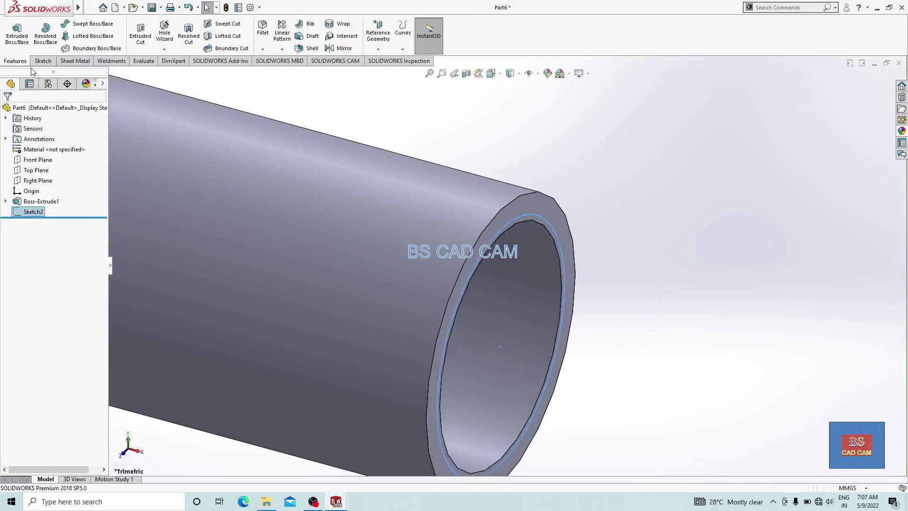
Cut the 47 mm circle 14 mm deep into the tube end with a Blind Extruded Cut to form the bearing seat.
{"action": "left_click", "coordinate": [142, 37]}
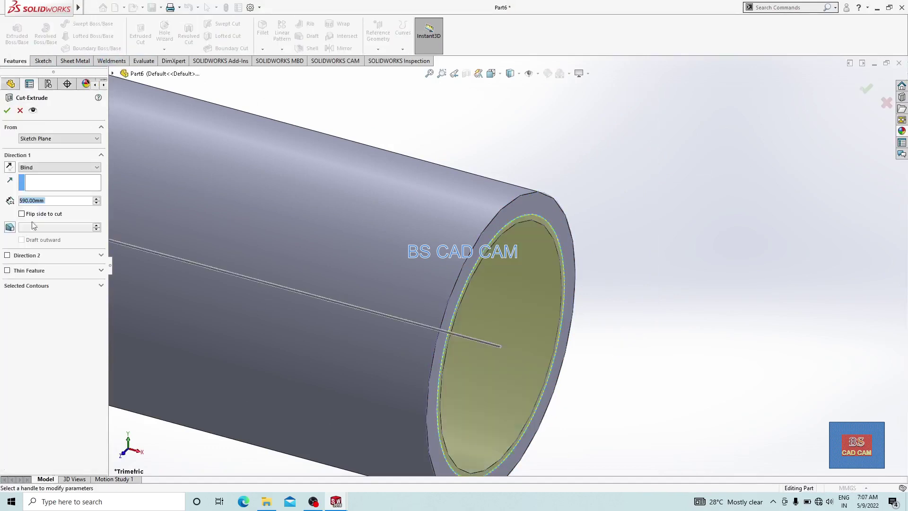
{"action": "type", "text": "14"}
{"action": "key", "text": "Return"}
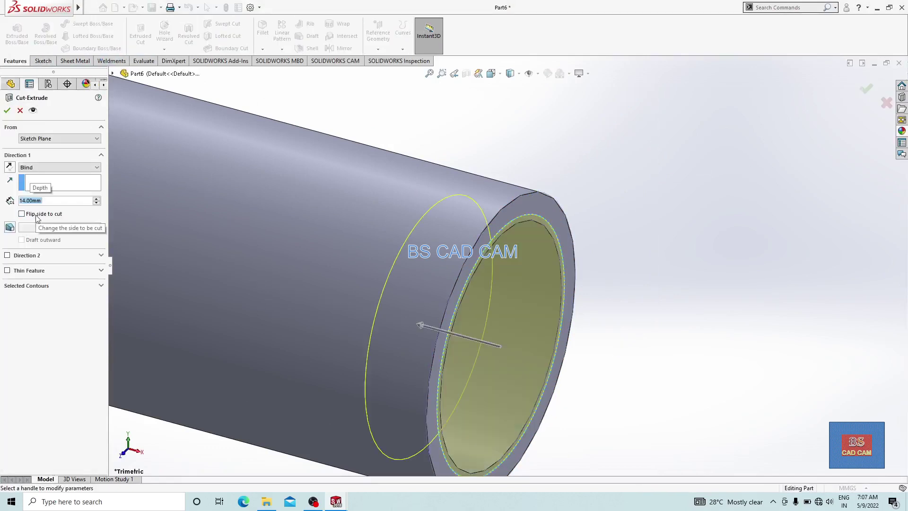
{"action": "left_click", "coordinate": [7, 110]}
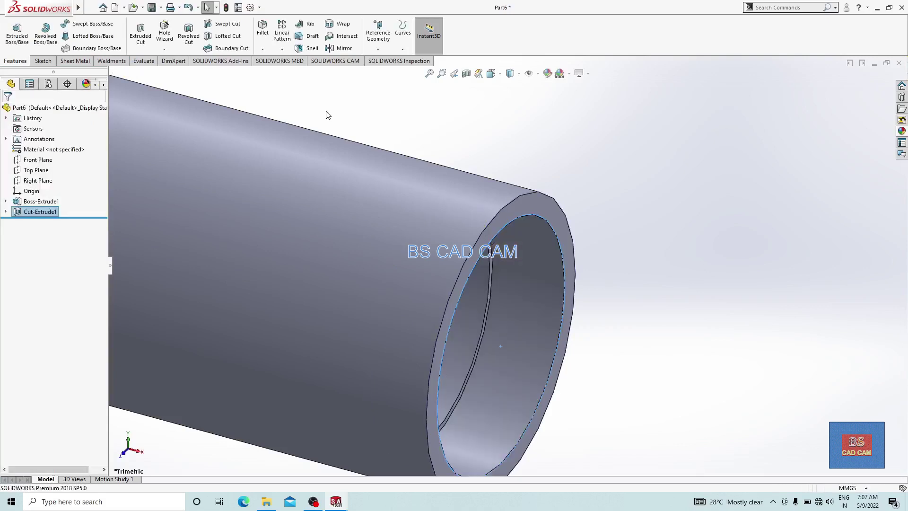
Chamfer the inner and outer edges of the tube's counterbored end by 0.5 mm at 45 degrees.
{"action": "left_click", "coordinate": [263, 49]}
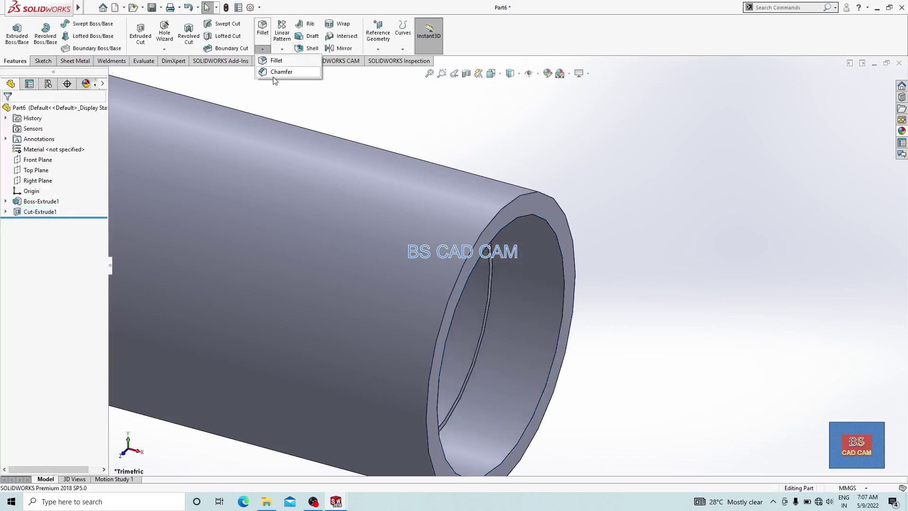
{"action": "left_click", "coordinate": [268, 75]}
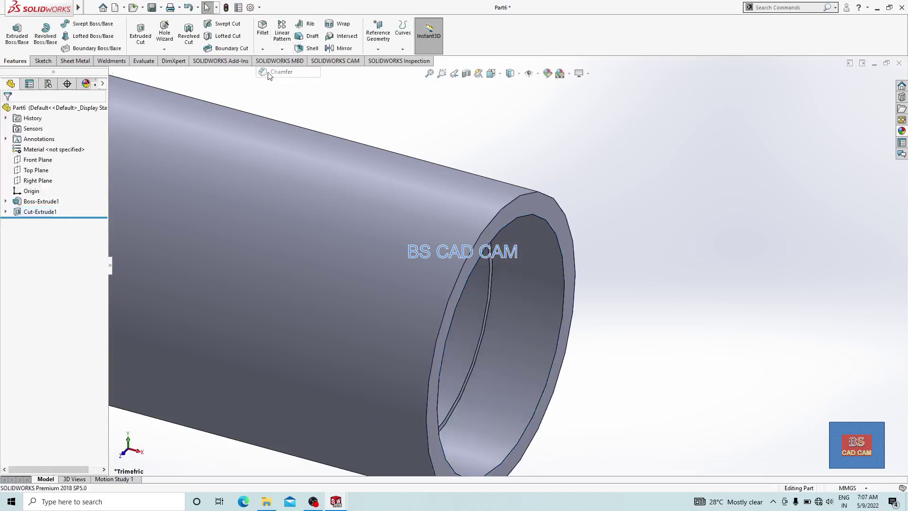
{"action": "left_click", "coordinate": [558, 233]}
{"action": "left_click", "coordinate": [560, 204]}
{"action": "scroll", "coordinate": [562, 208], "scroll_direction": "up", "scroll_amount": 10}
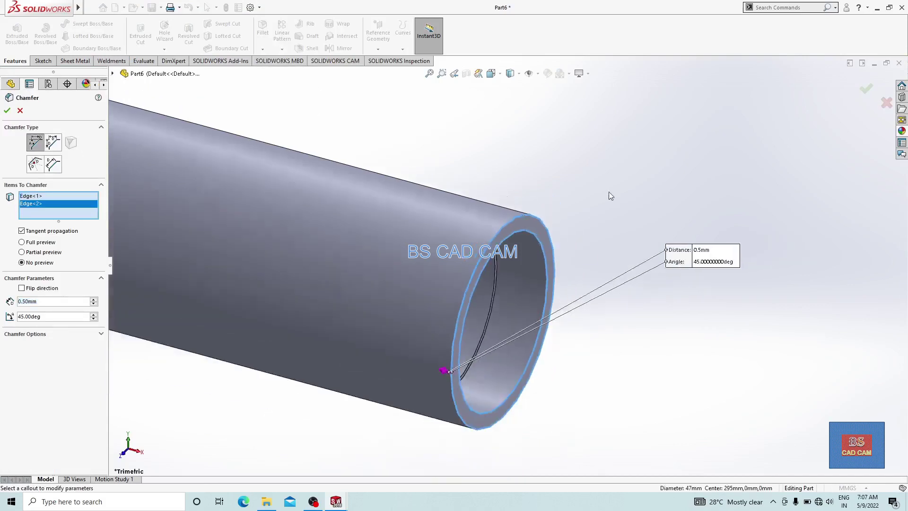
{"action": "left_click", "coordinate": [8, 112]}
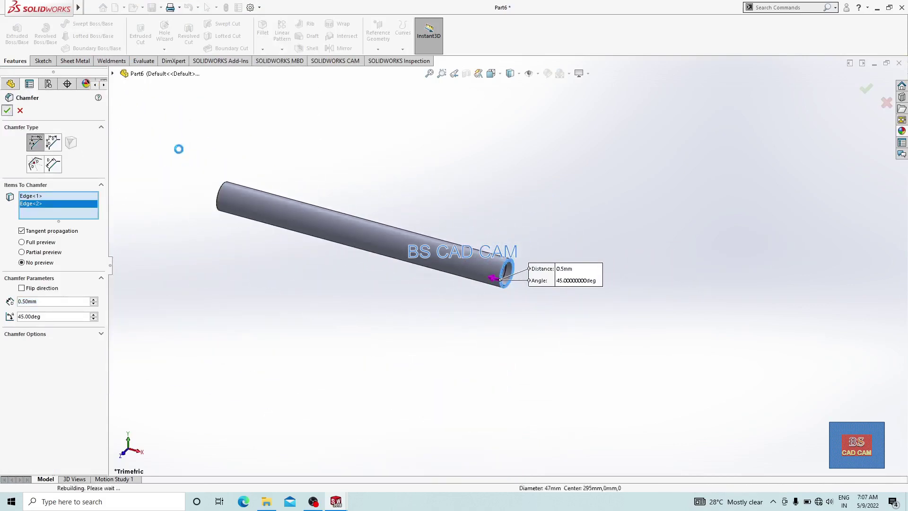
Mirror the bearing seat cut about the Right Plane to the opposite end of the tube.
{"action": "scroll", "coordinate": [559, 273], "scroll_direction": "down", "scroll_amount": 8}
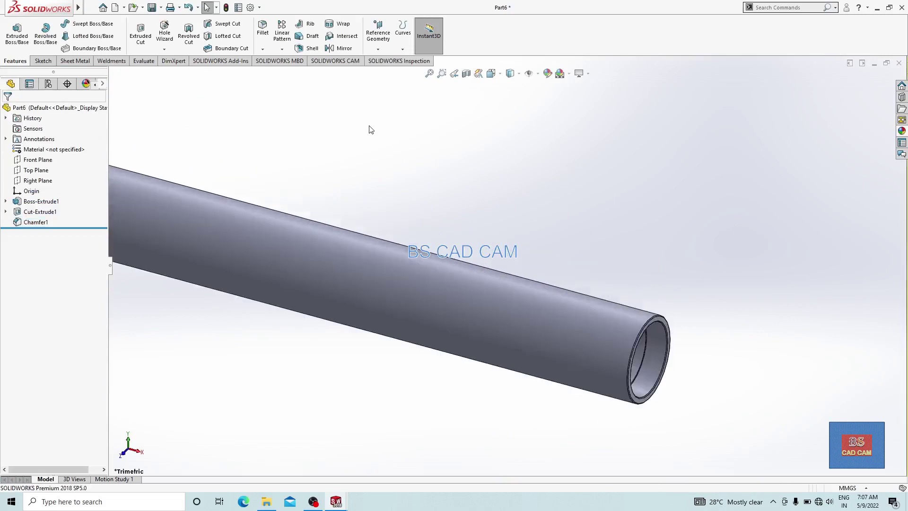
{"action": "left_click", "coordinate": [340, 48]}
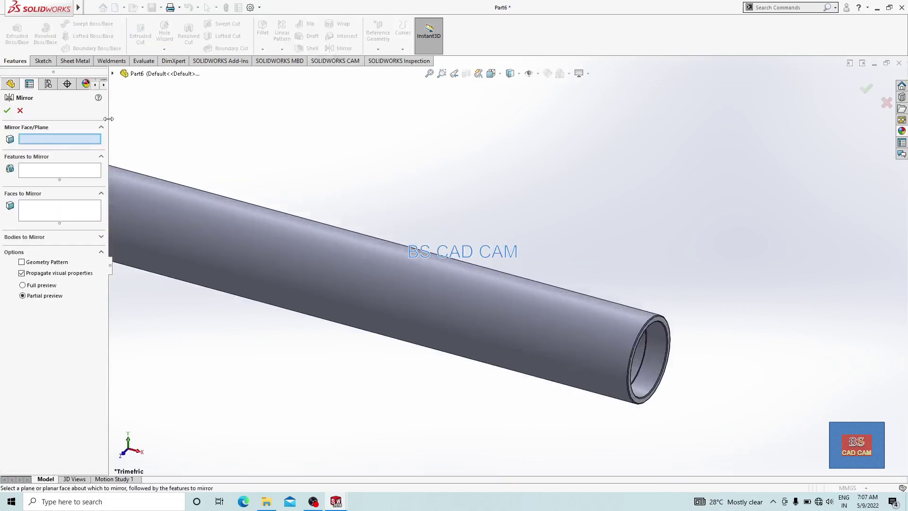
{"action": "left_click", "coordinate": [113, 74]}
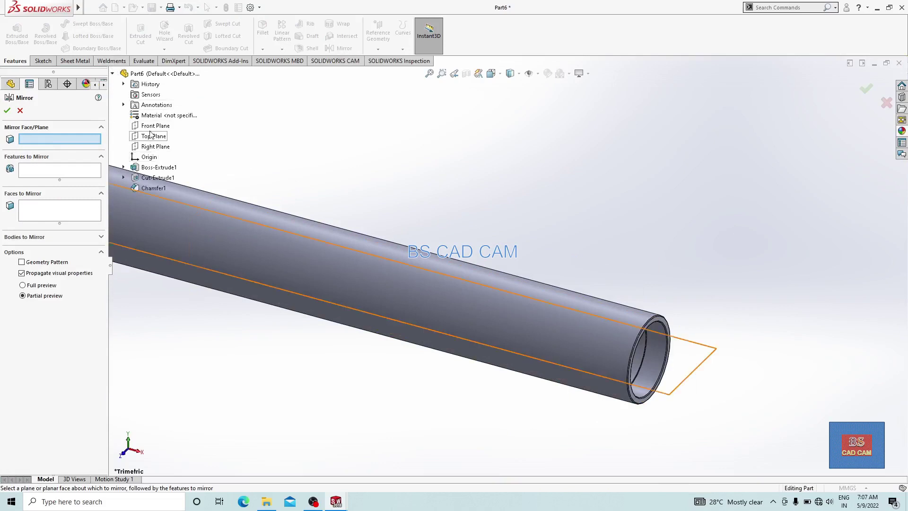
{"action": "left_click", "coordinate": [154, 147]}
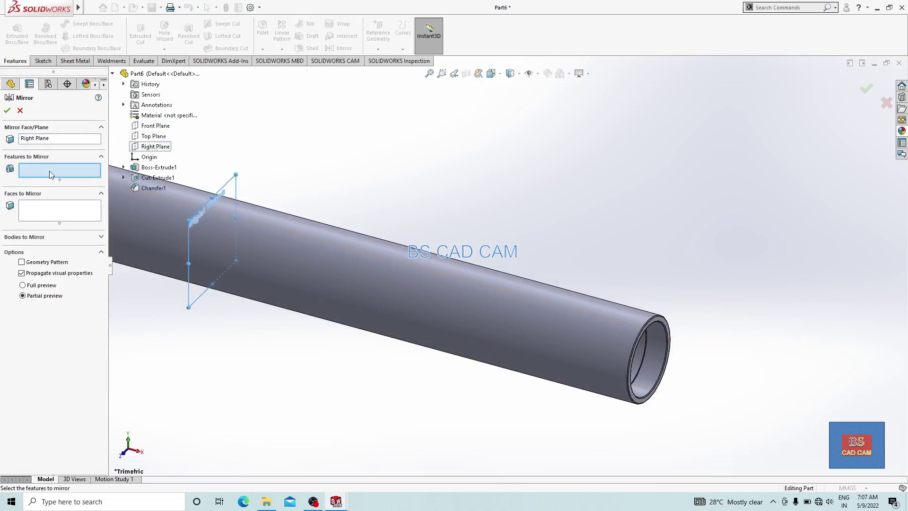
{"action": "left_click", "coordinate": [156, 178]}
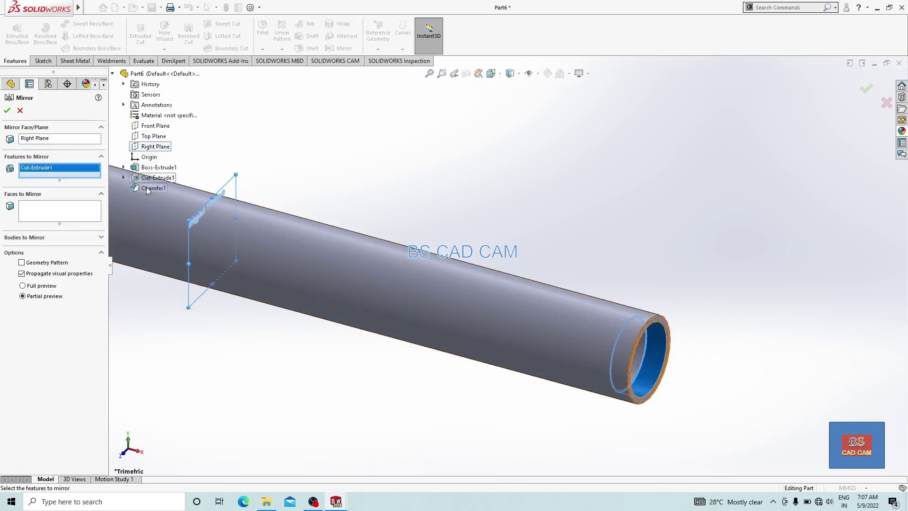
{"action": "scroll", "coordinate": [417, 177], "scroll_direction": "up", "scroll_amount": 4}
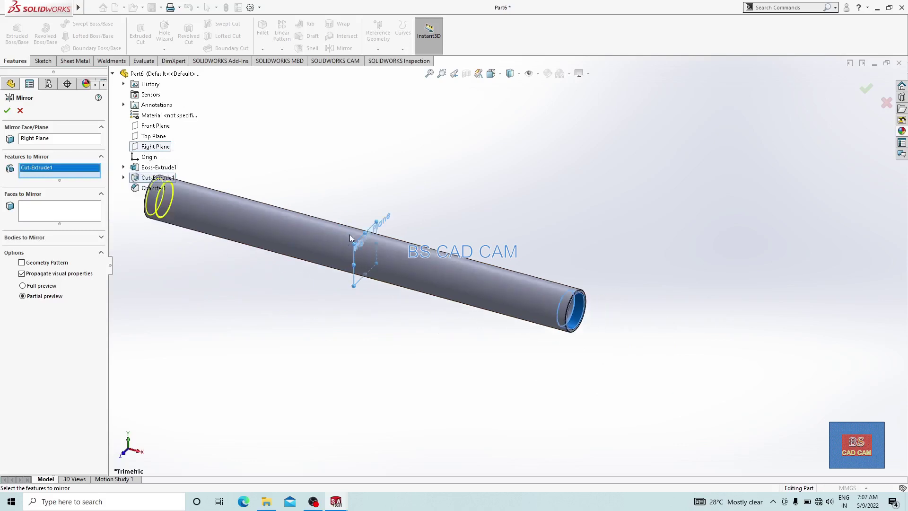
{"action": "left_click", "coordinate": [8, 111]}
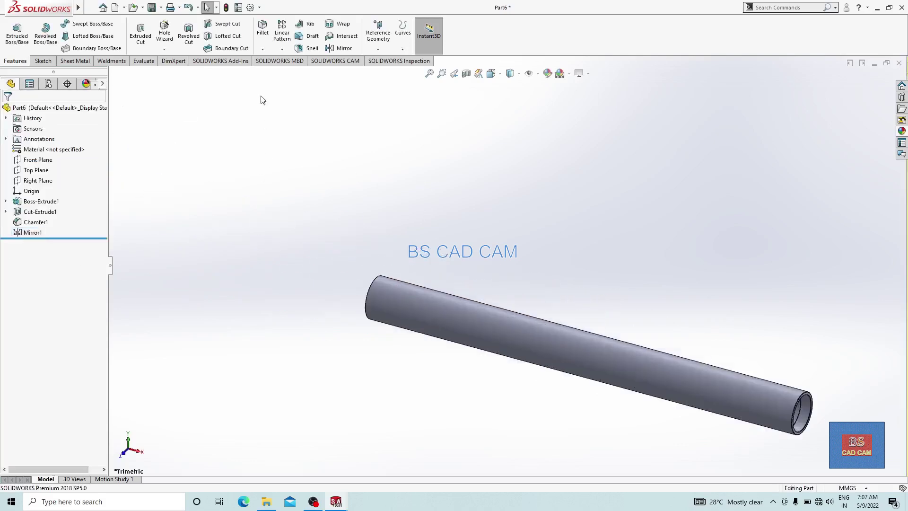
Chamfer the inner and outer edges of the mirrored tube end by 0.5 mm at 45 degrees.
{"action": "left_click", "coordinate": [264, 48]}
{"action": "left_click", "coordinate": [272, 75]}
{"action": "scroll", "coordinate": [418, 297], "scroll_direction": "down", "scroll_amount": 5}
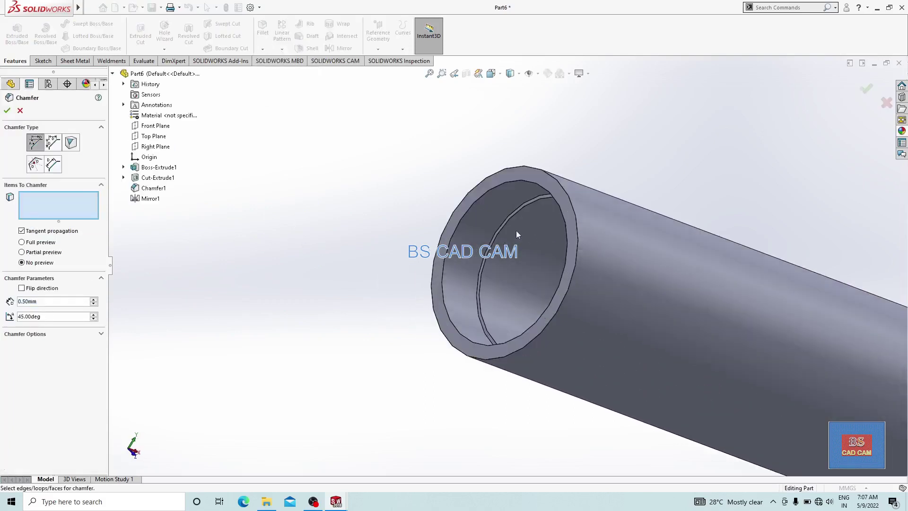
{"action": "left_click", "coordinate": [486, 191]}
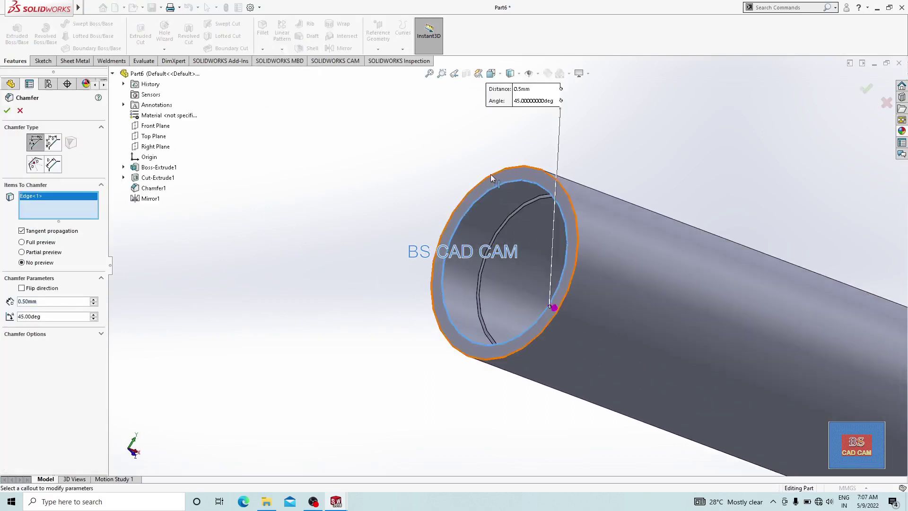
{"action": "left_click", "coordinate": [490, 174]}
{"action": "left_click", "coordinate": [7, 110]}
{"action": "scroll", "coordinate": [398, 230], "scroll_direction": "up", "scroll_amount": 4}
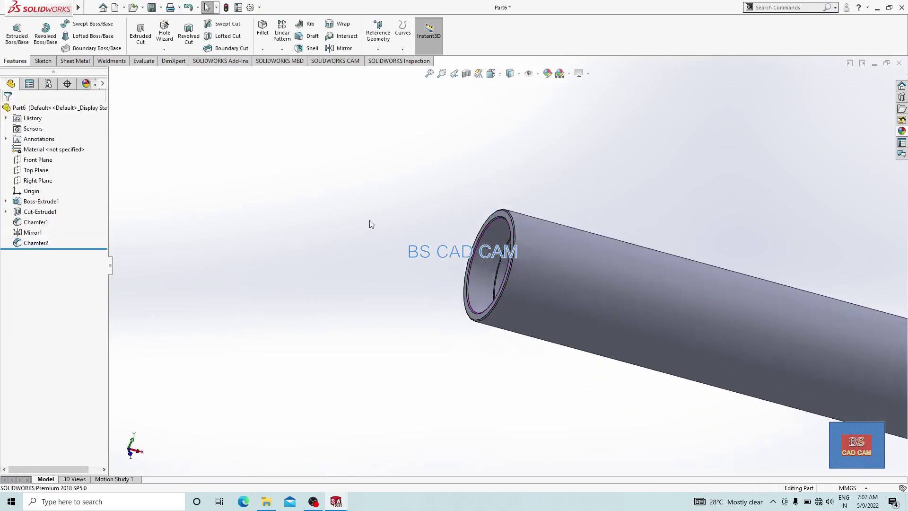
Save the roller tube part as 10006 in the ROLLER CONVAYOR 2 folder.
{"action": "key", "text": "ctrl+s"}
{"action": "left_click", "coordinate": [104, 110]}
{"action": "double_click", "coordinate": [110, 280]}
{"action": "type", "text": "10006"}
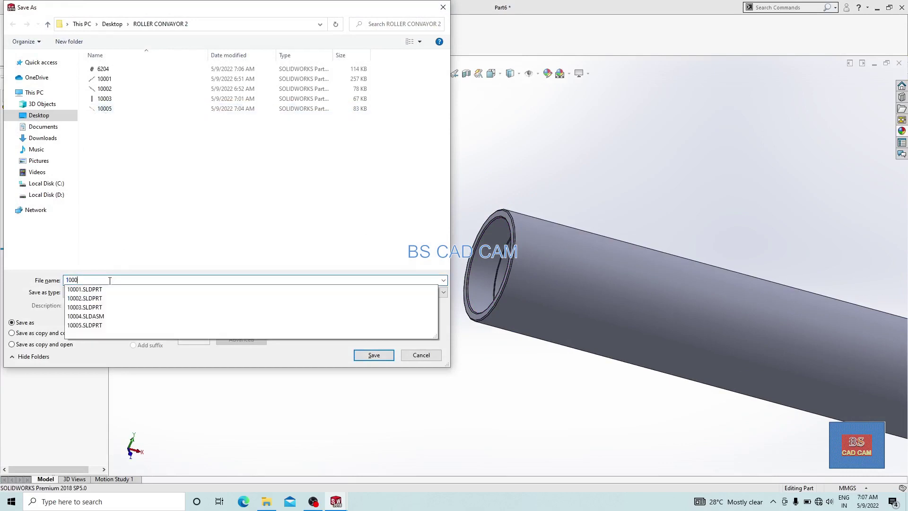